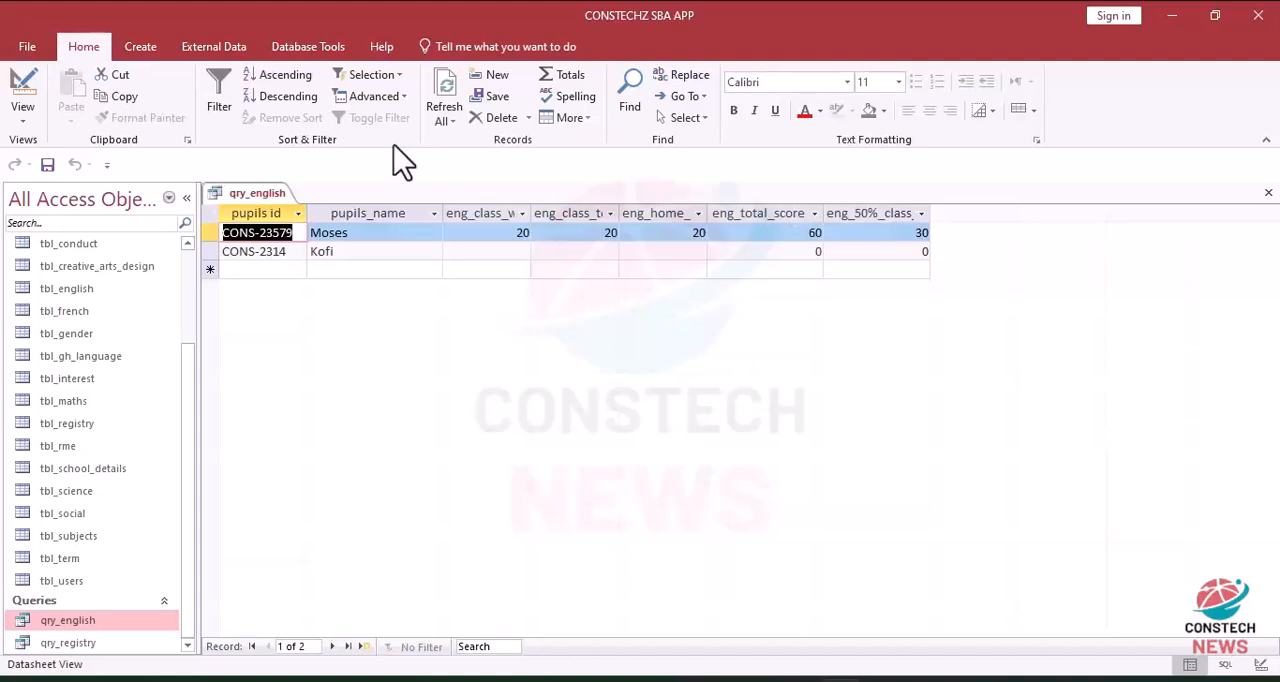
Step: Open qry_english in Design view and add the eng_exam_score field from tbl_english to the first empty column
click(27, 86)
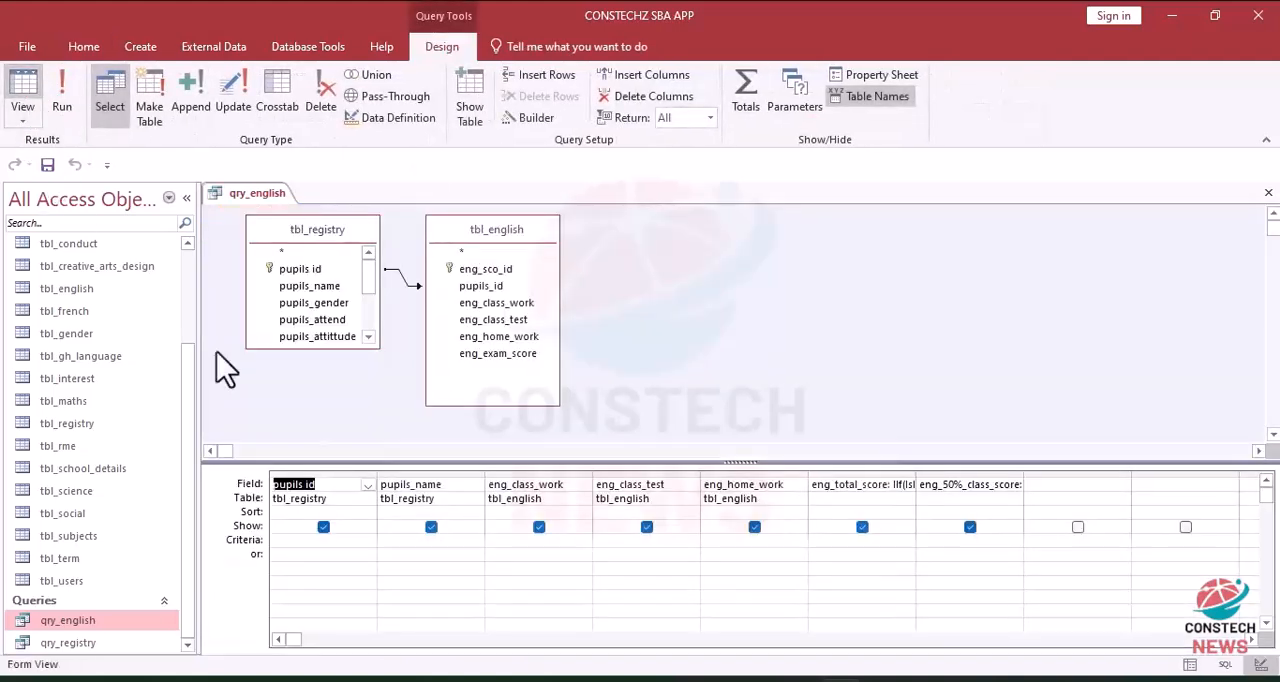
click(1057, 490)
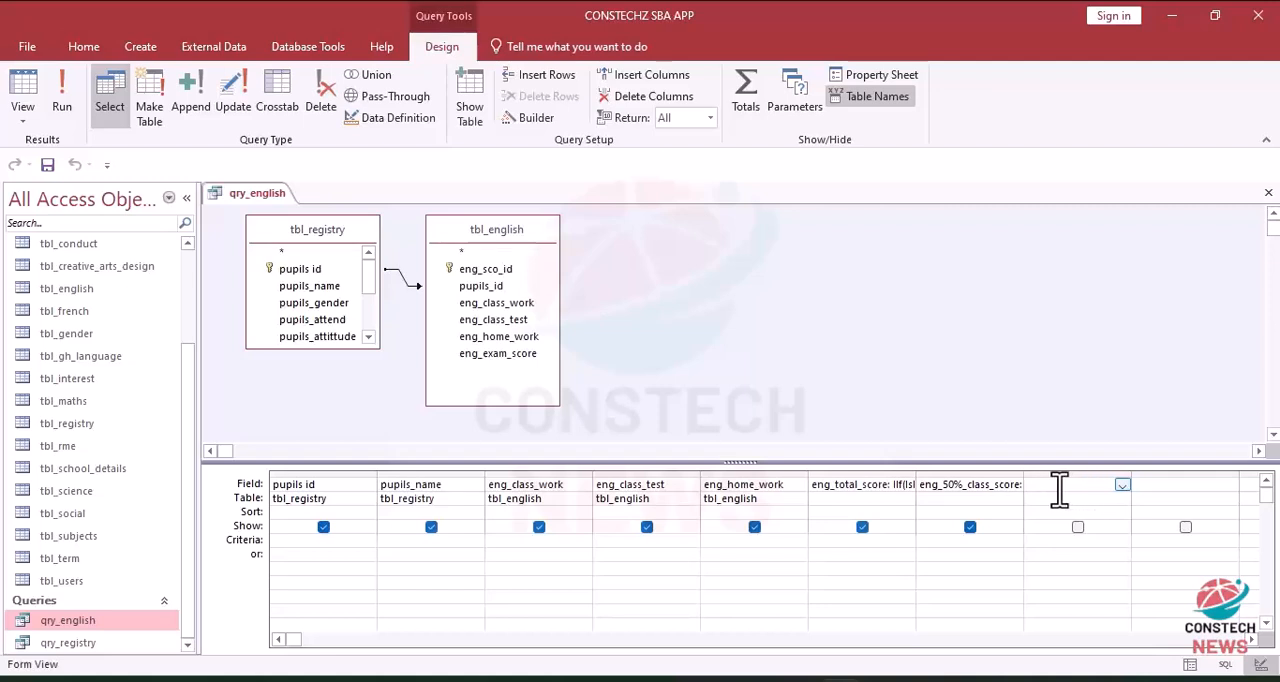
double_click(504, 355)
click(1148, 478)
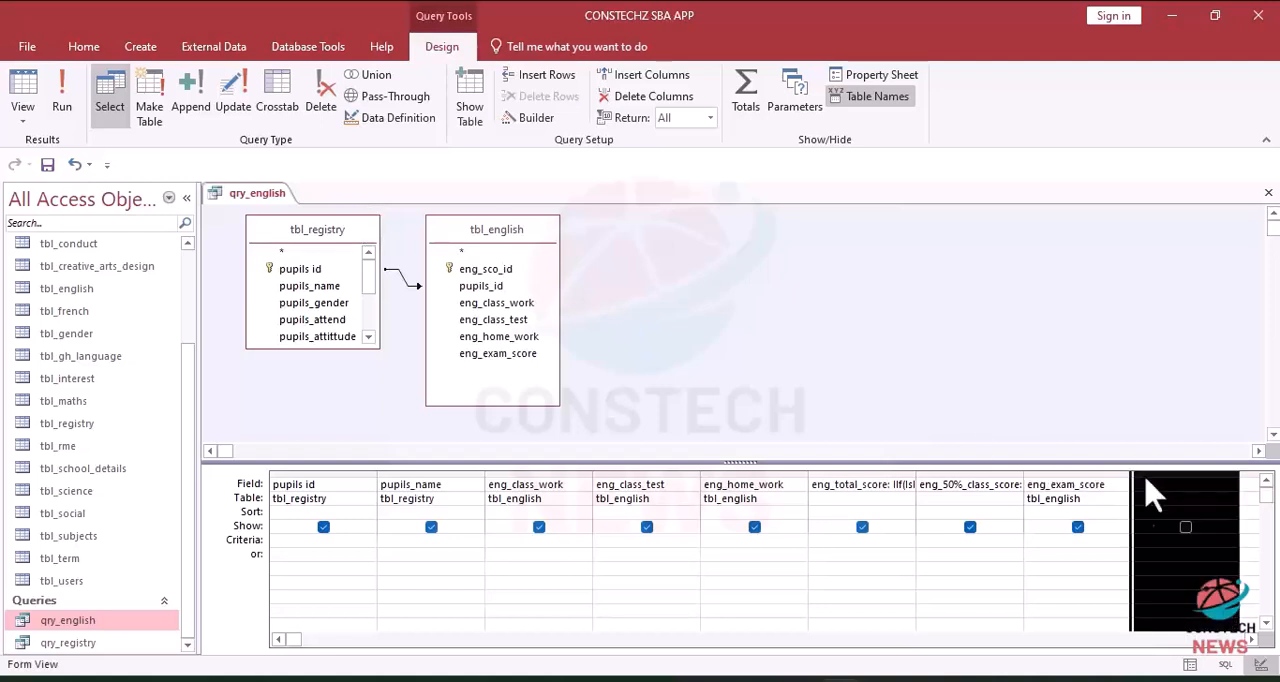
click(1074, 583)
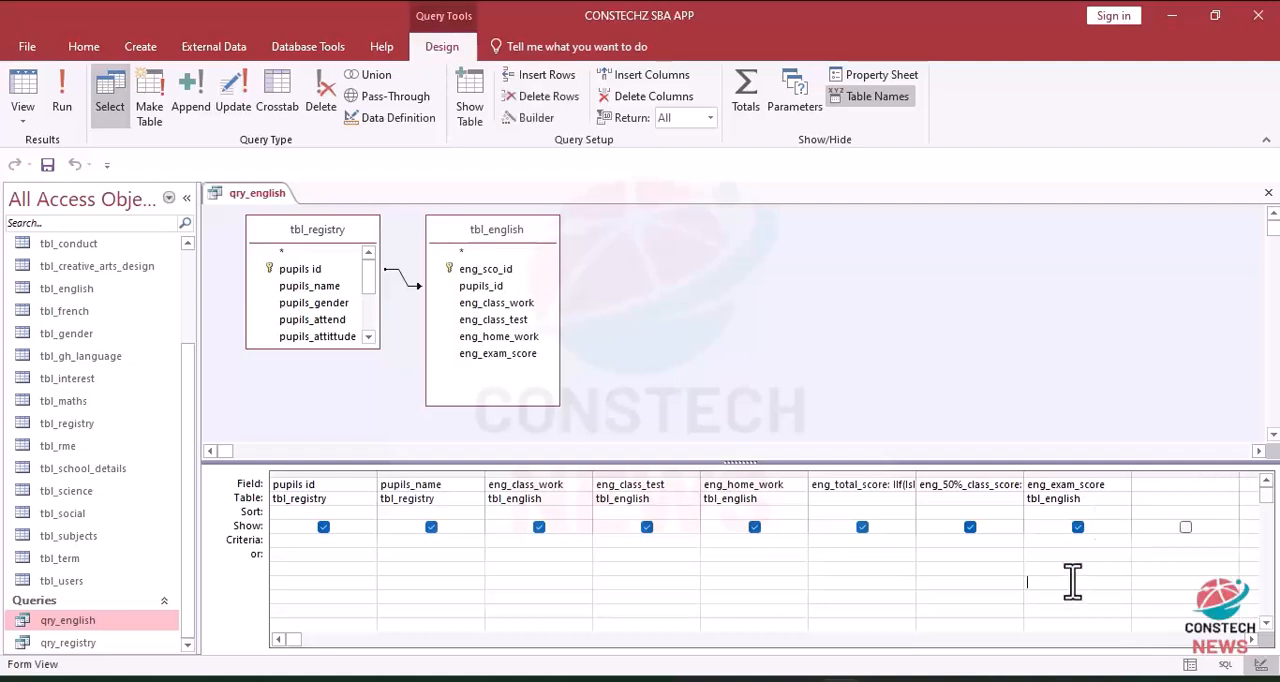
Step: Start a calculated field expression in the empty column after eng_exam_score and name it eng_50%_exam_score
click(1156, 486)
click(1143, 485)
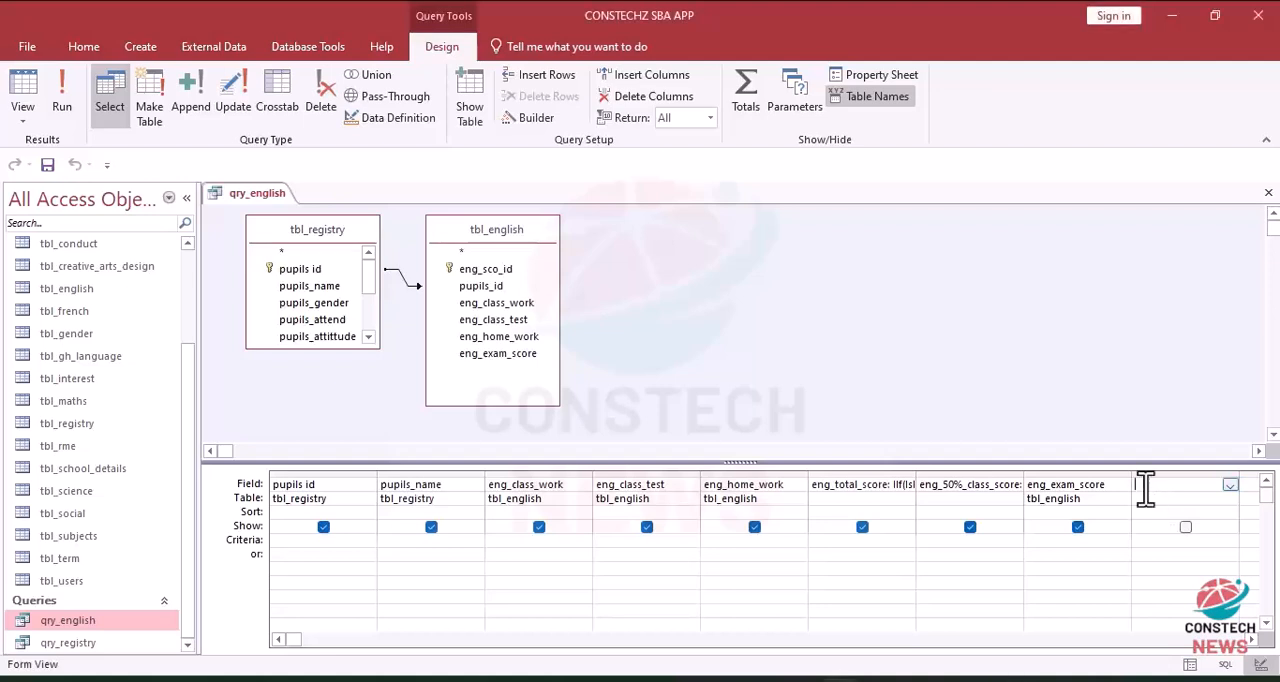
click(525, 127)
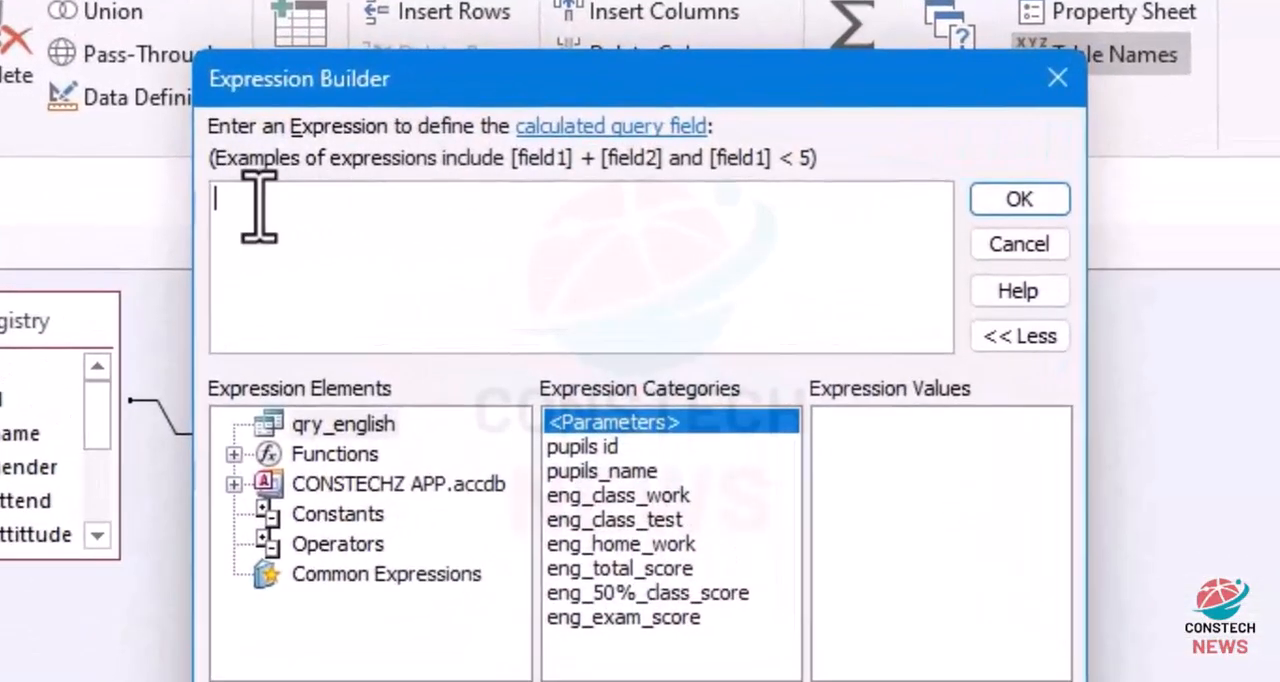
text(eng_)
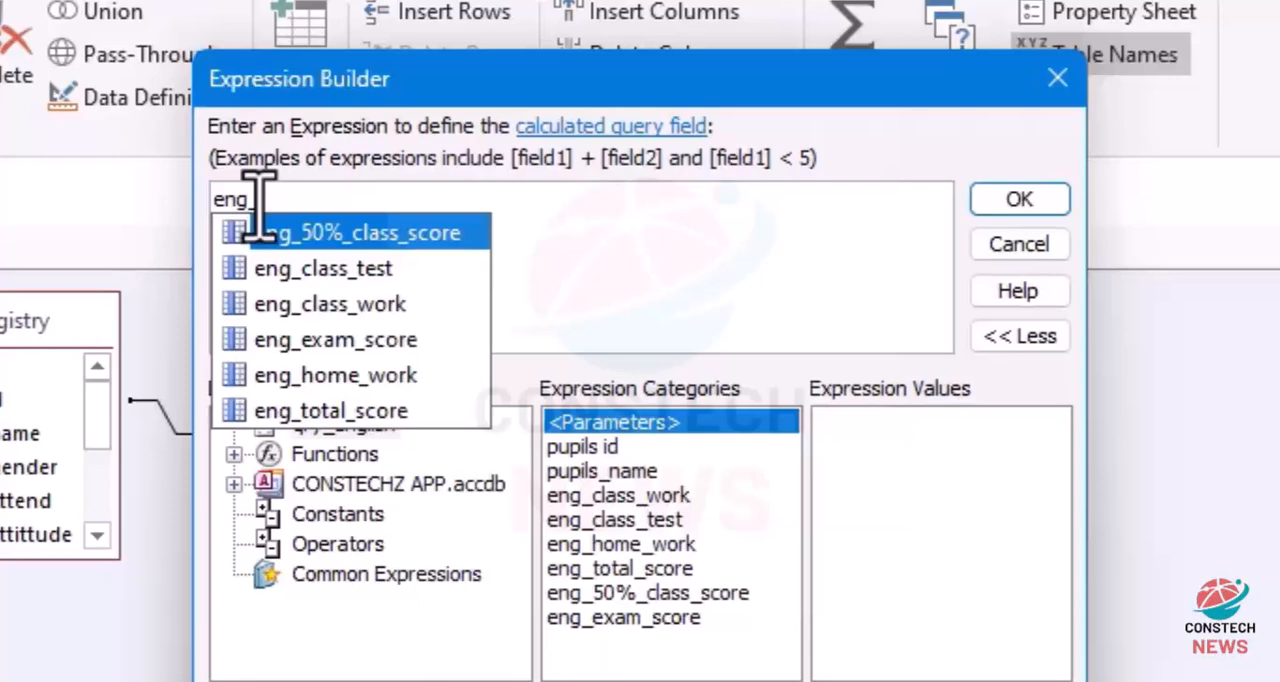
text(50)
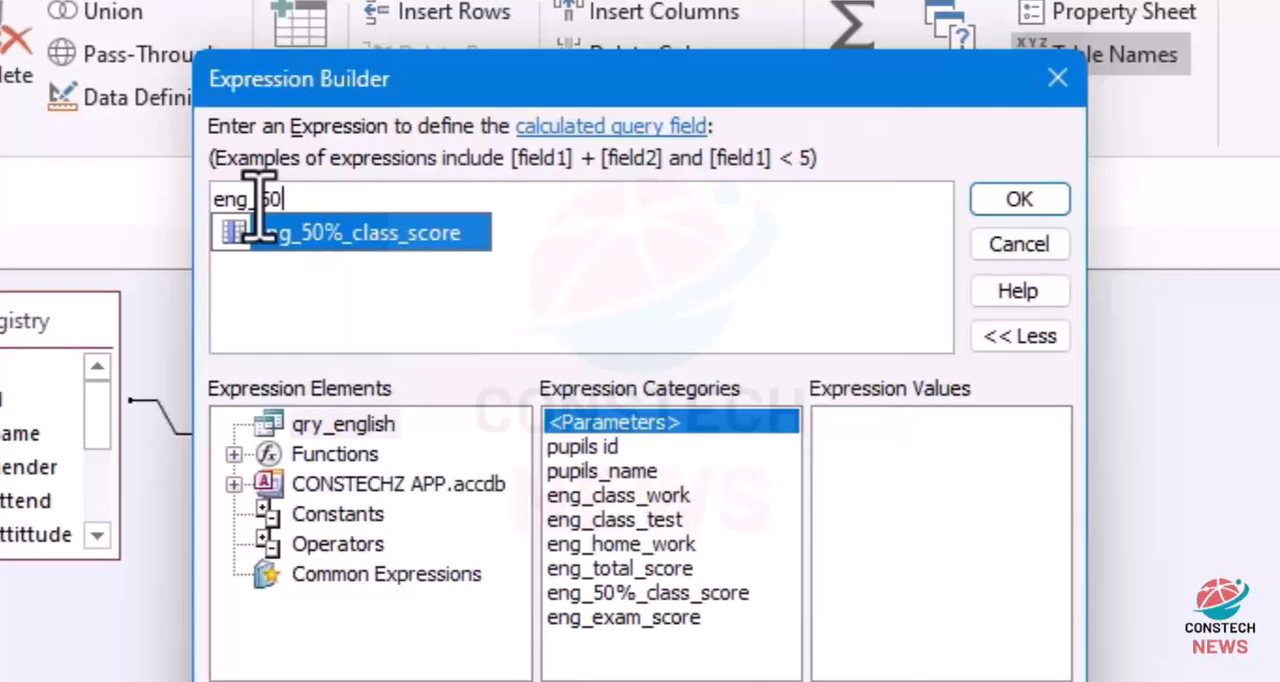
text(%_exa)
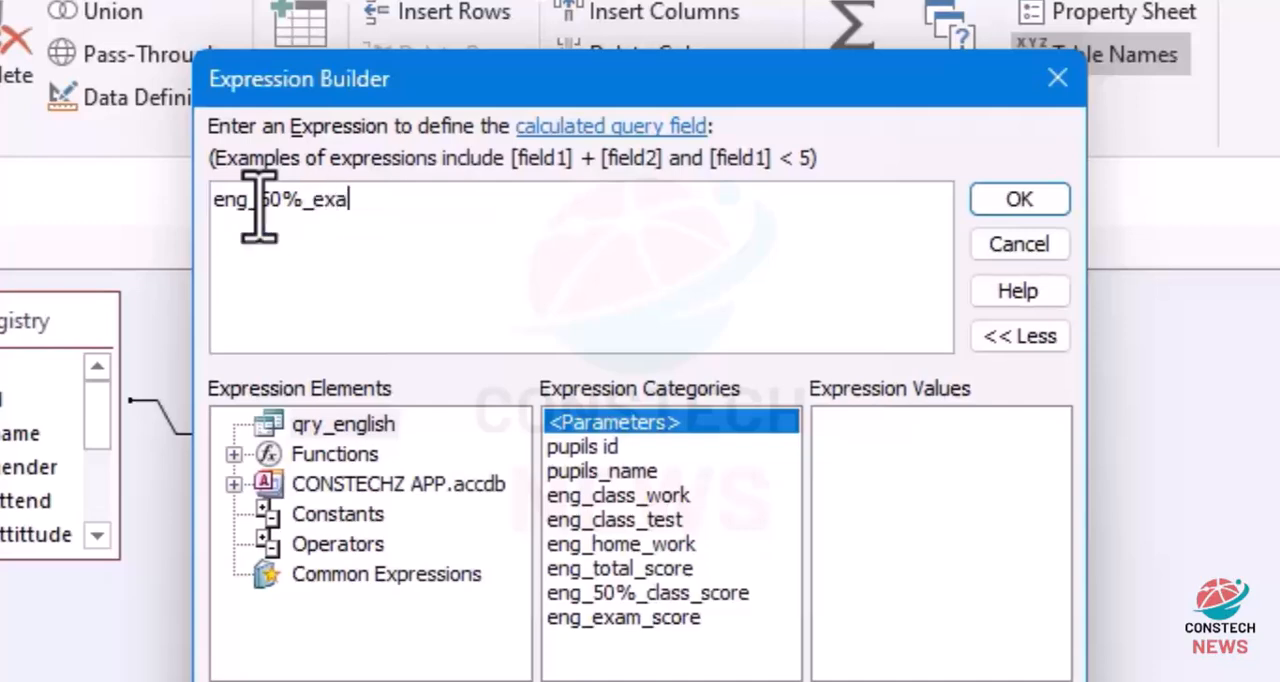
text(m_score)
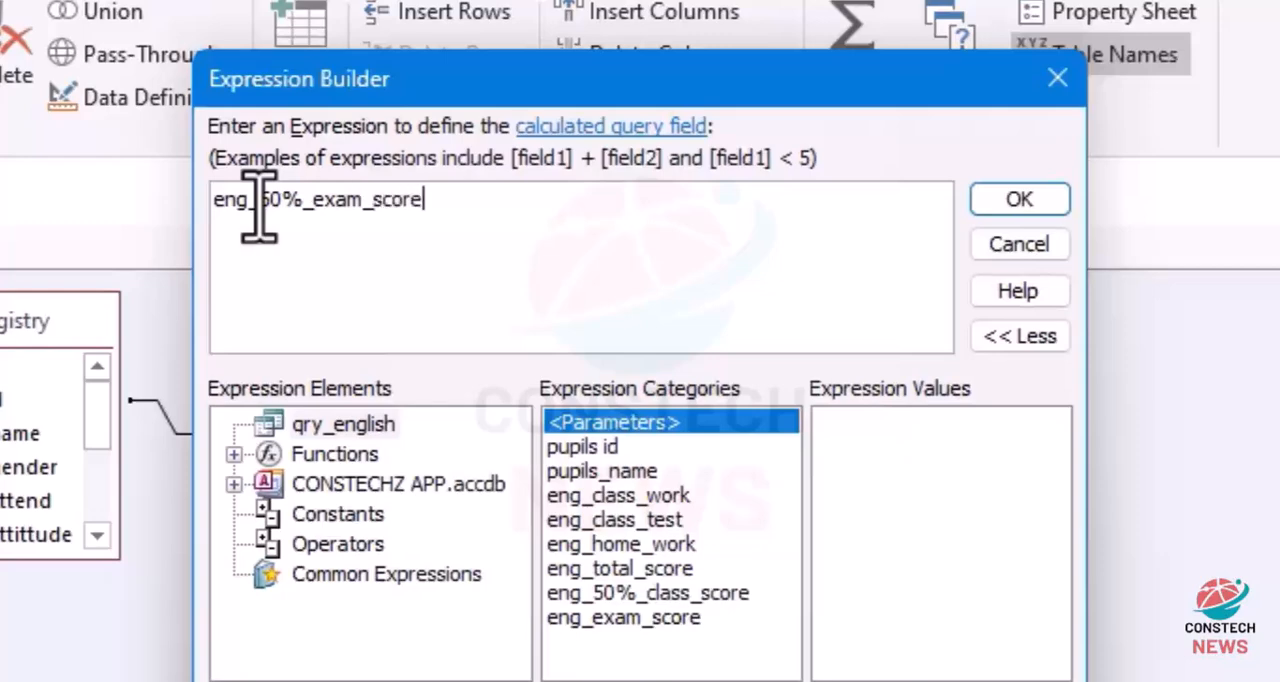
text(:)
Step: Begin the field's formula with an IIf function whose condition is IsNull([eng_exam_score]*0.5)
text(ii)
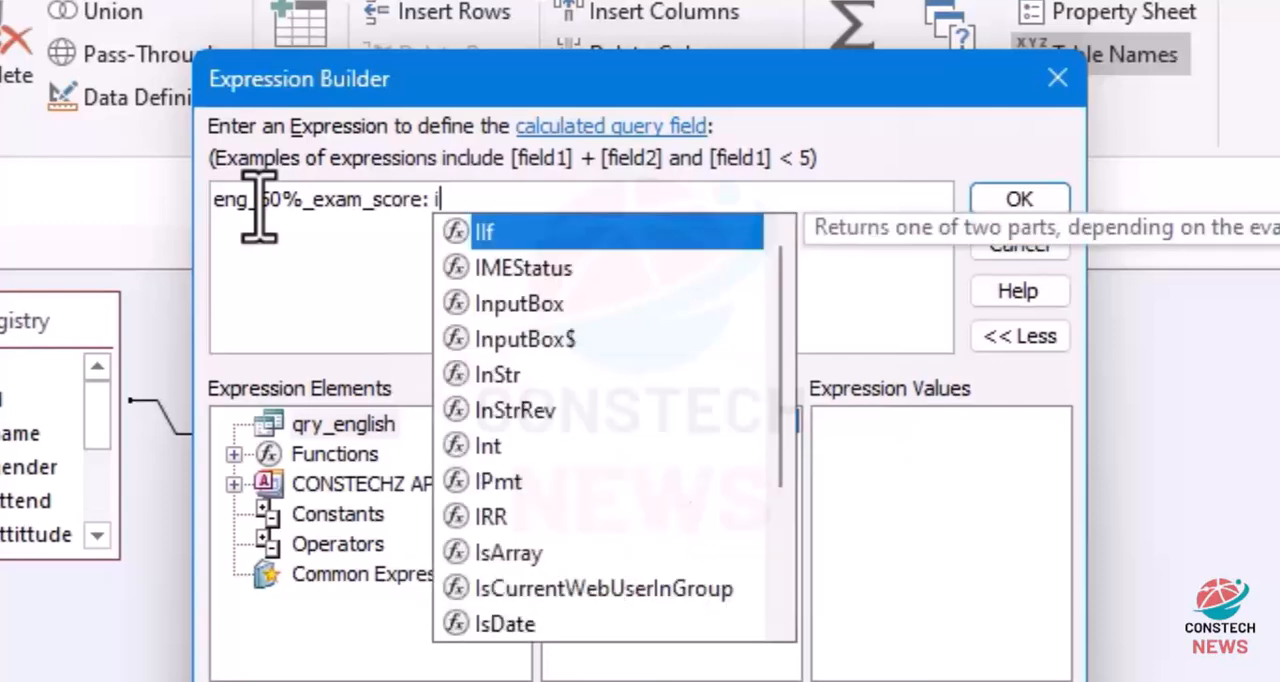
click(504, 248)
double_click(480, 234)
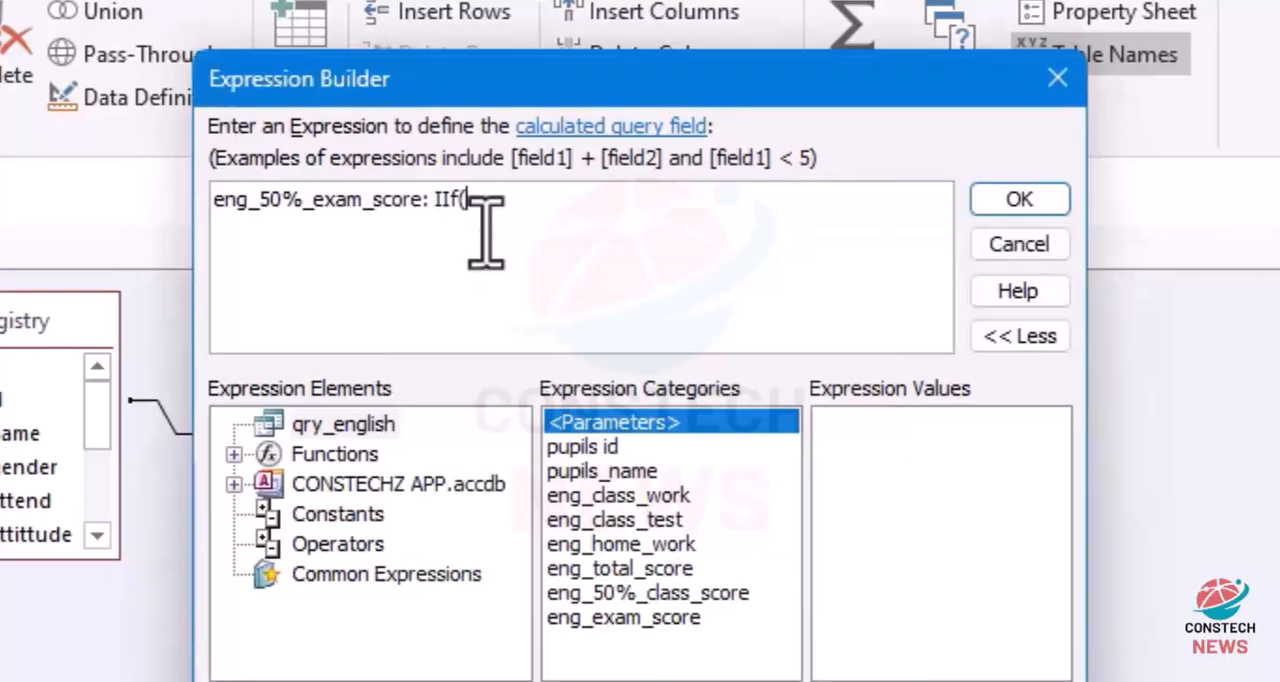
text(is)
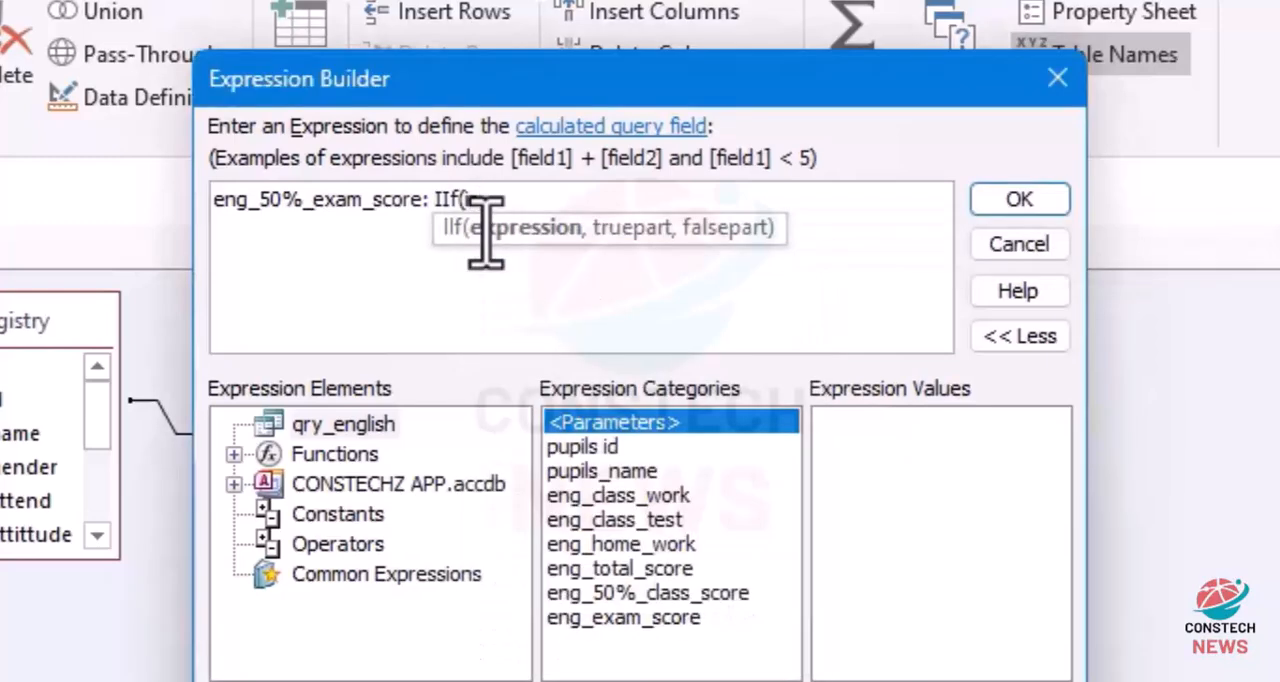
key(BackSpace)
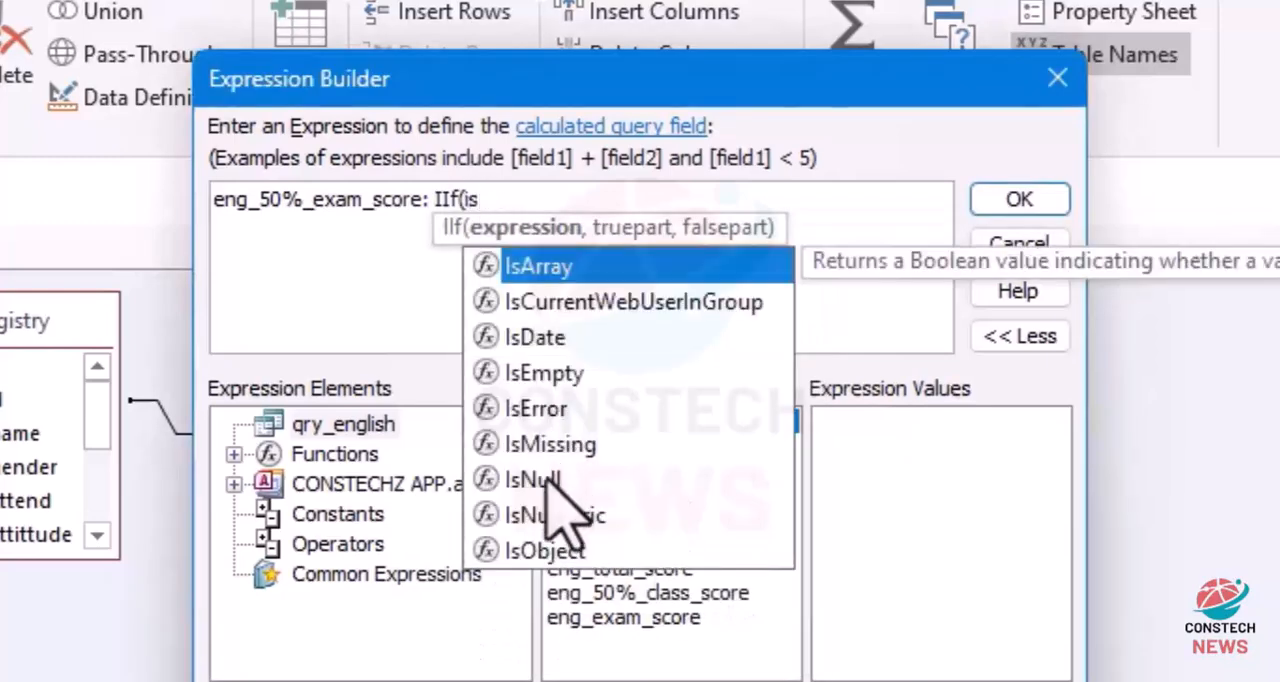
double_click(560, 480)
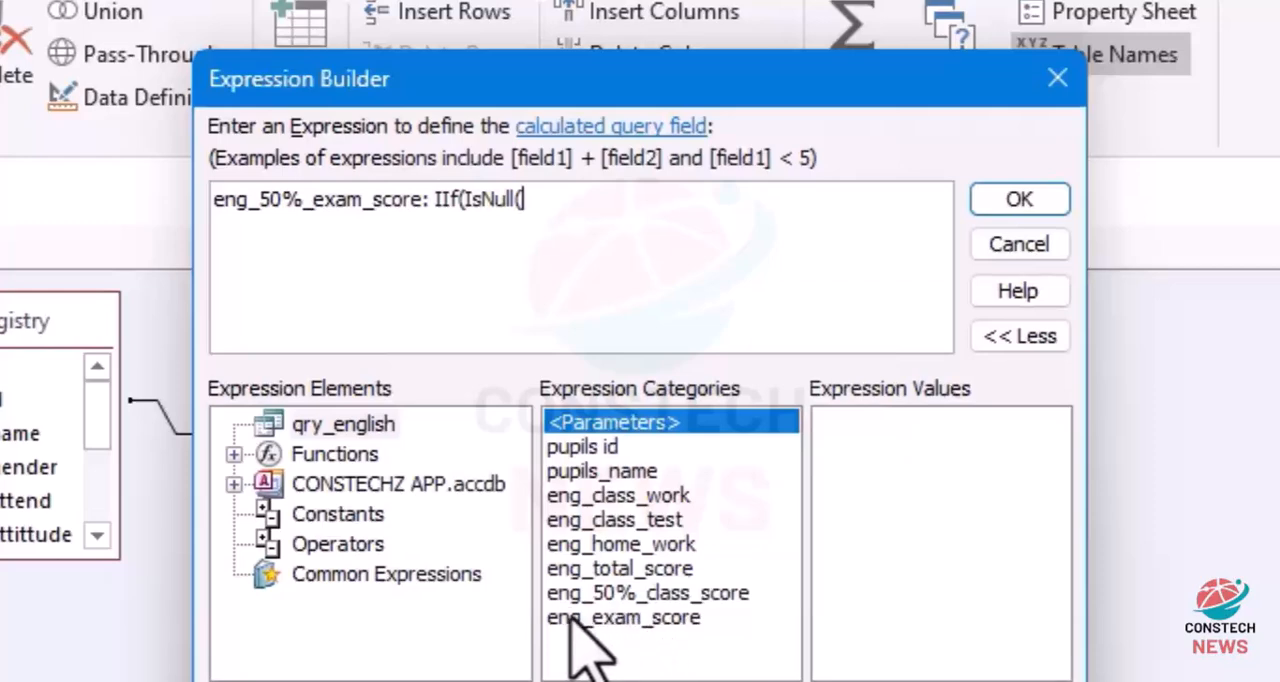
double_click(621, 622)
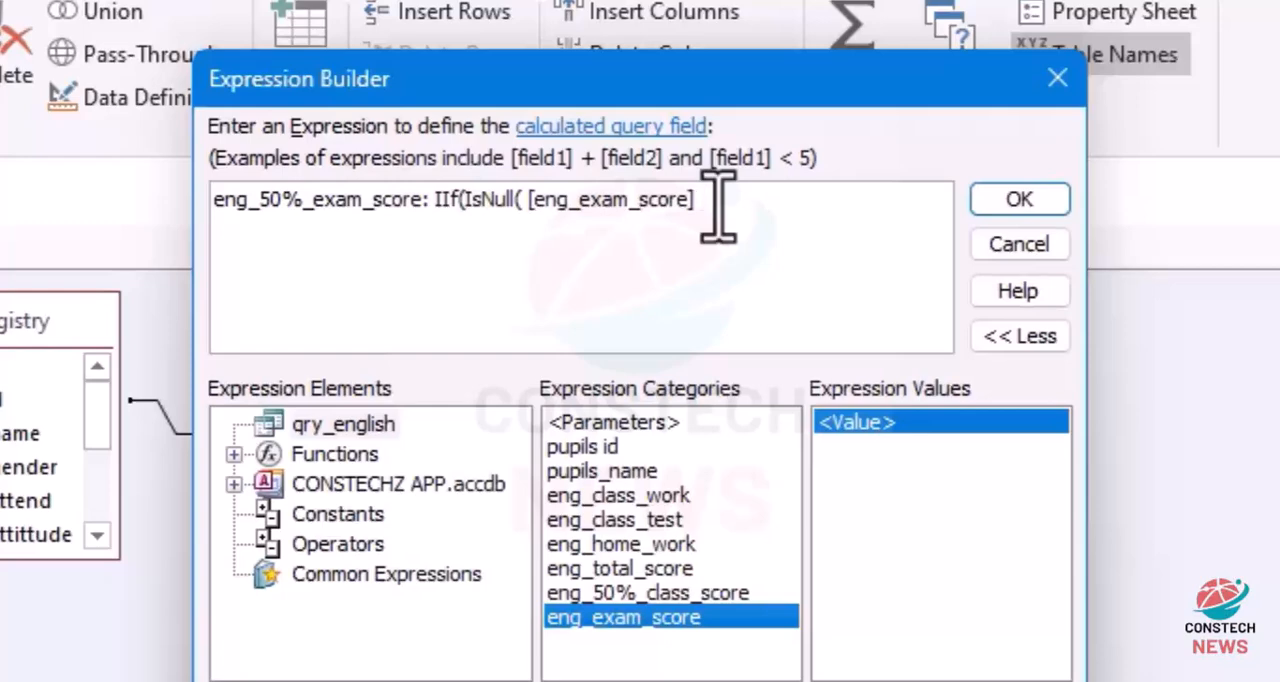
text(*0)
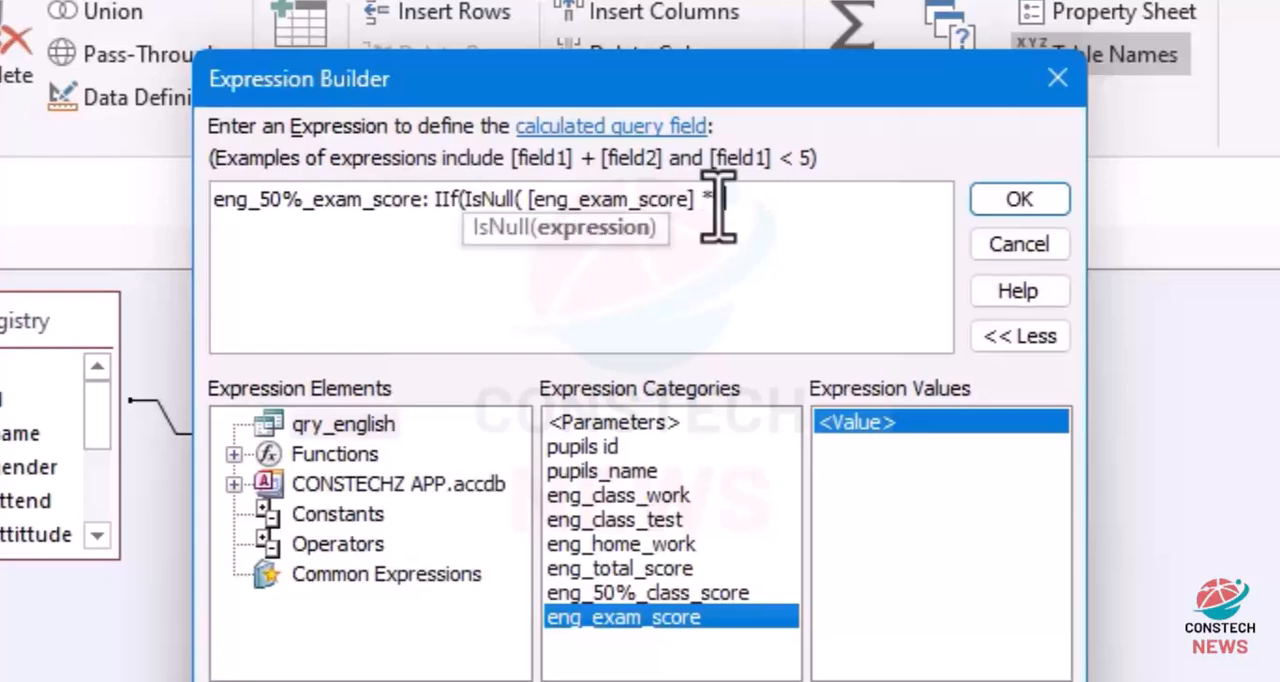
text(.5))
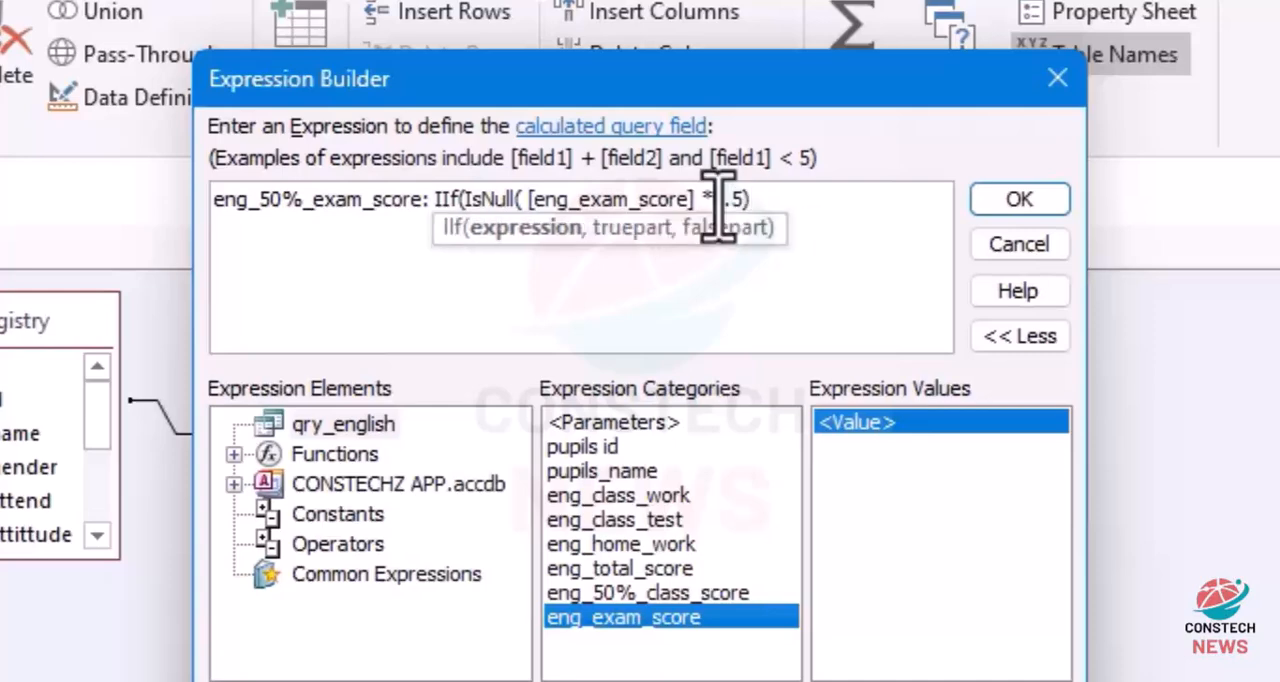
text(,0)
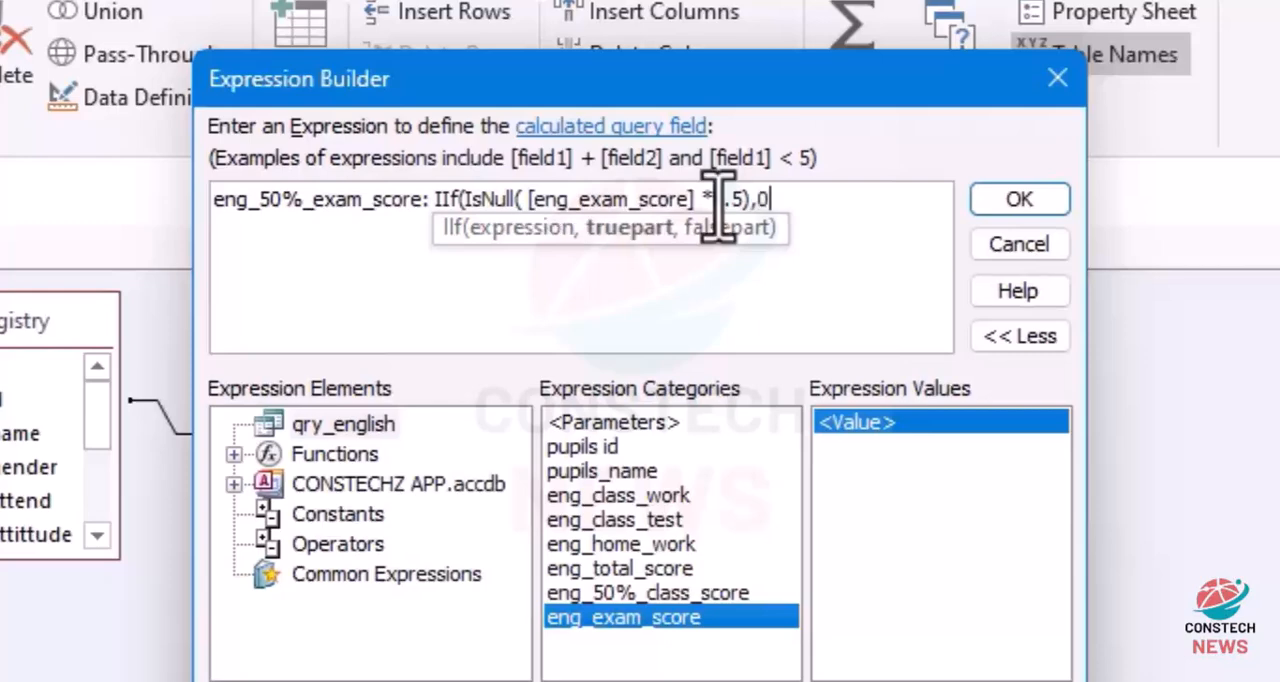
text(,)
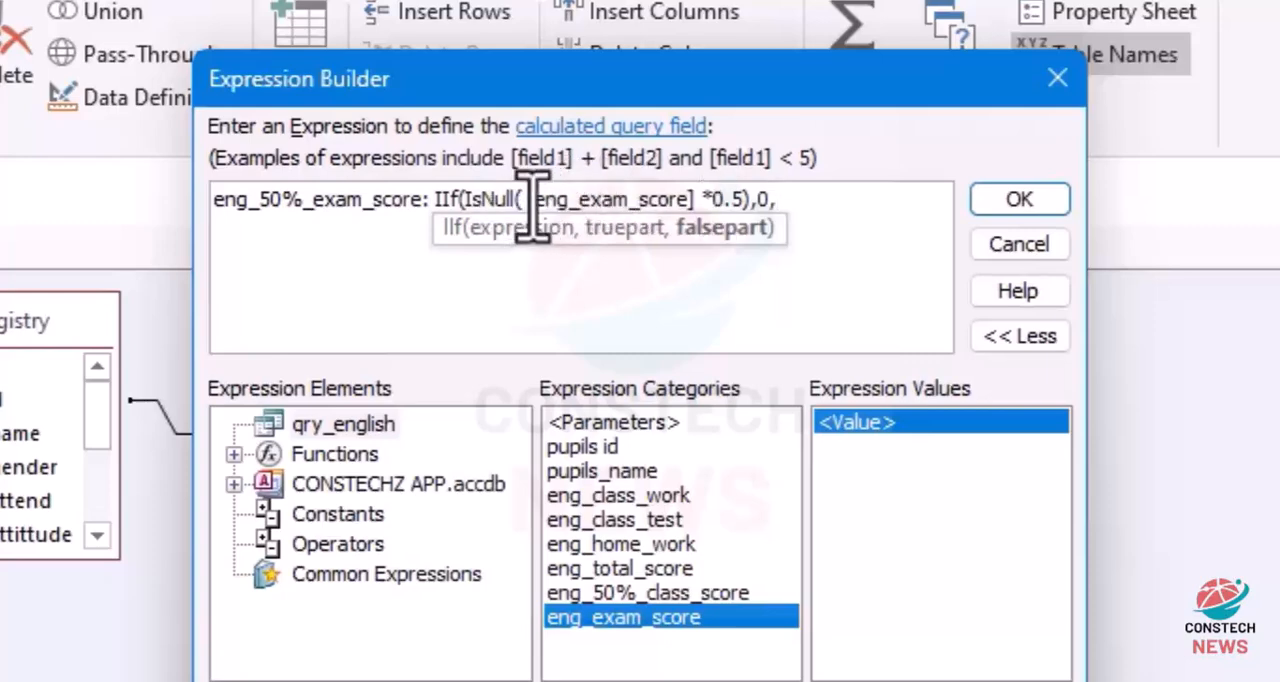
Step: Complete the IIf formula with 0 as the true part and [eng_exam_score]*0.5 as the false part, and accept the expression
drag(529, 212, 708, 210)
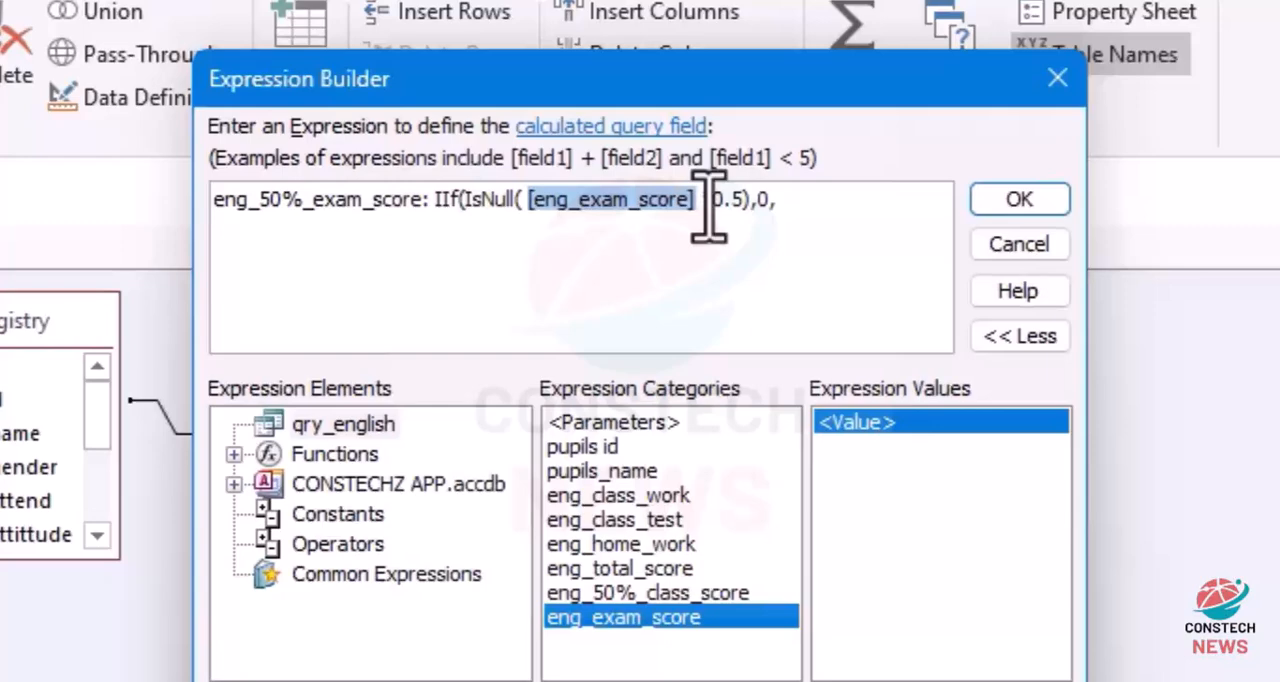
drag(708, 210, 762, 210)
key(ctrl+c)
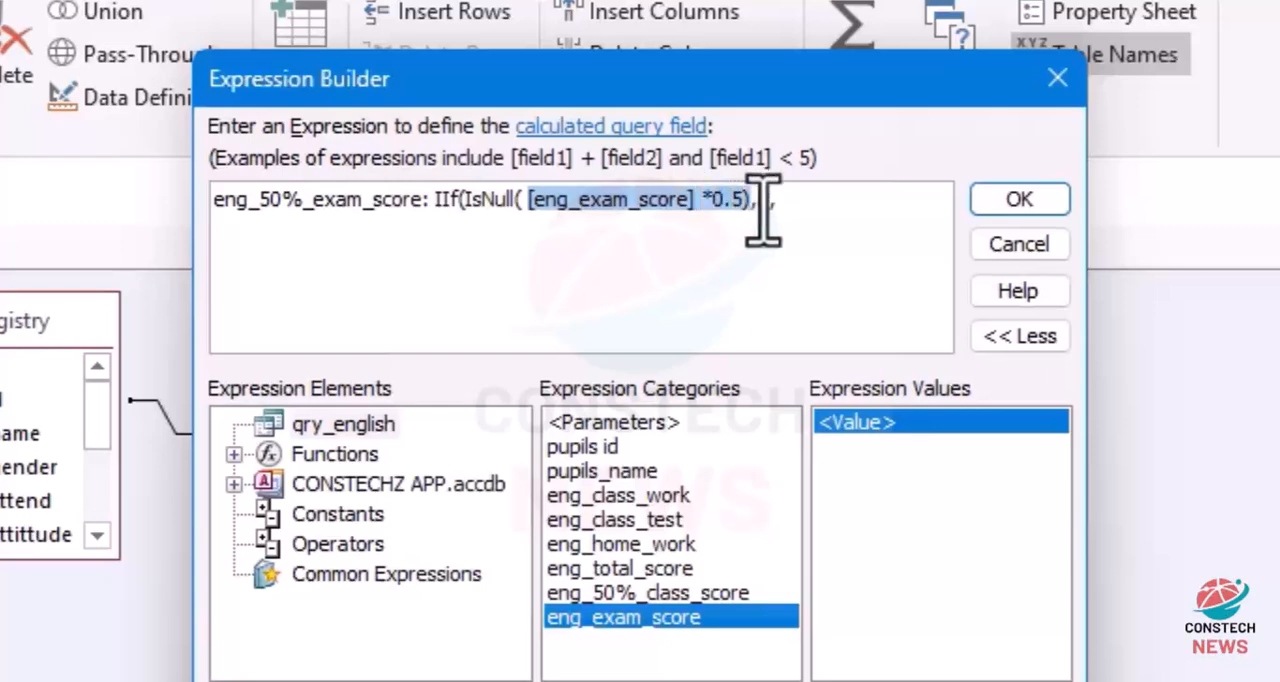
text(0)
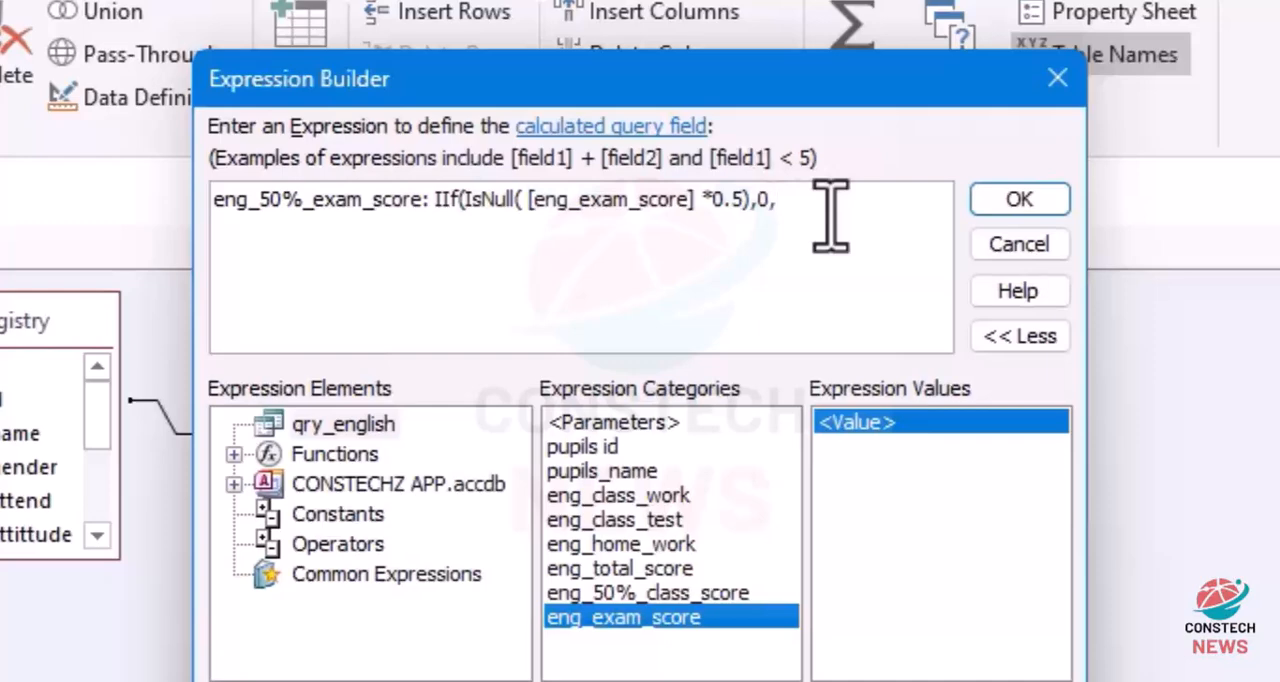
key(ctrl+v)
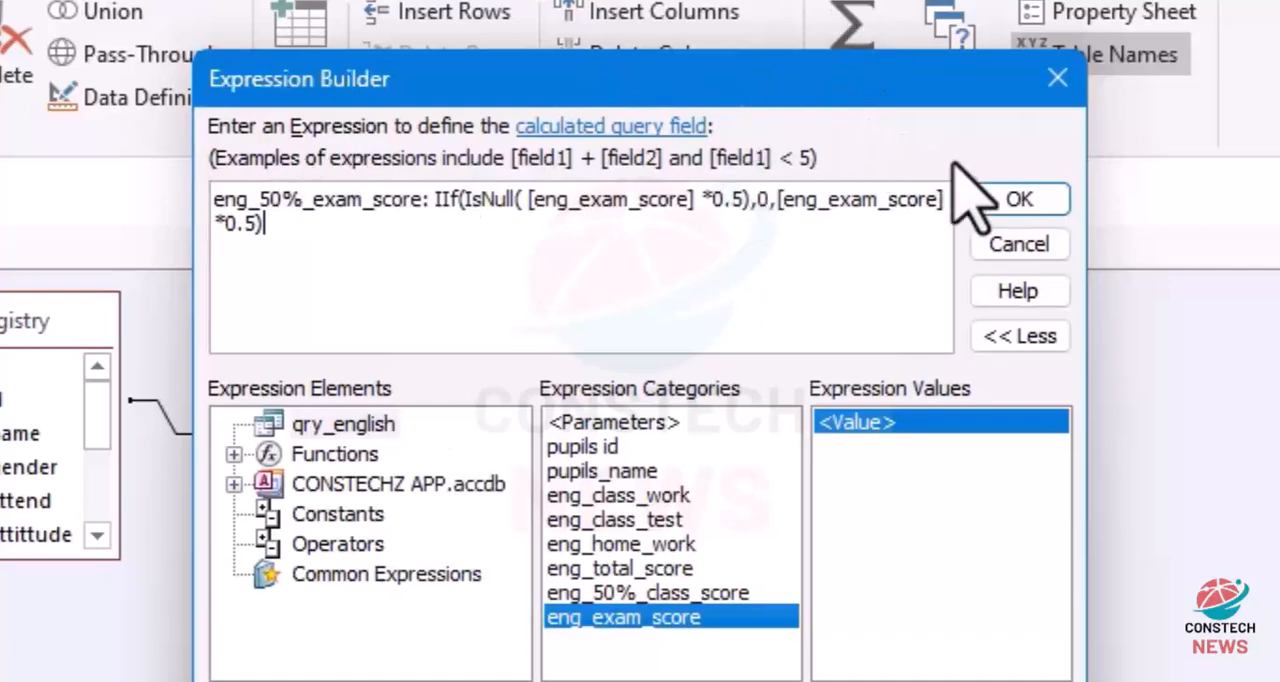
click(1003, 202)
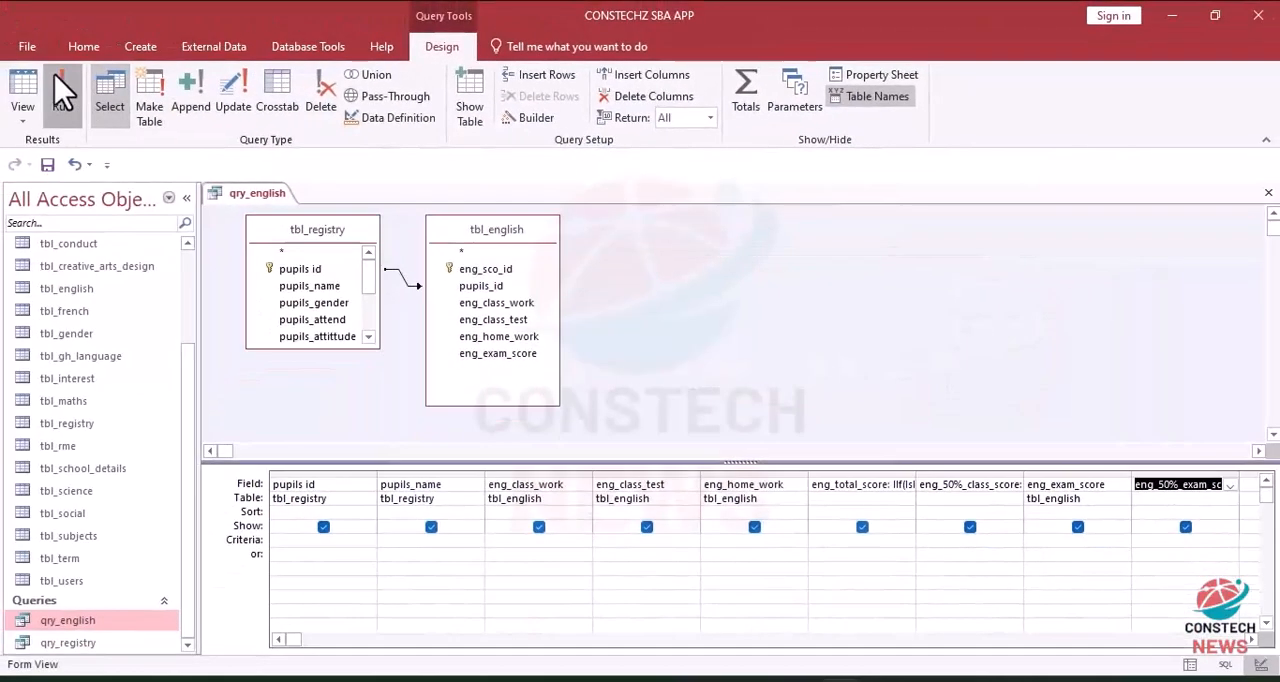
Step: Show the query results and enter 100 as the first pupil's eng_exam_score, committing the record
click(63, 95)
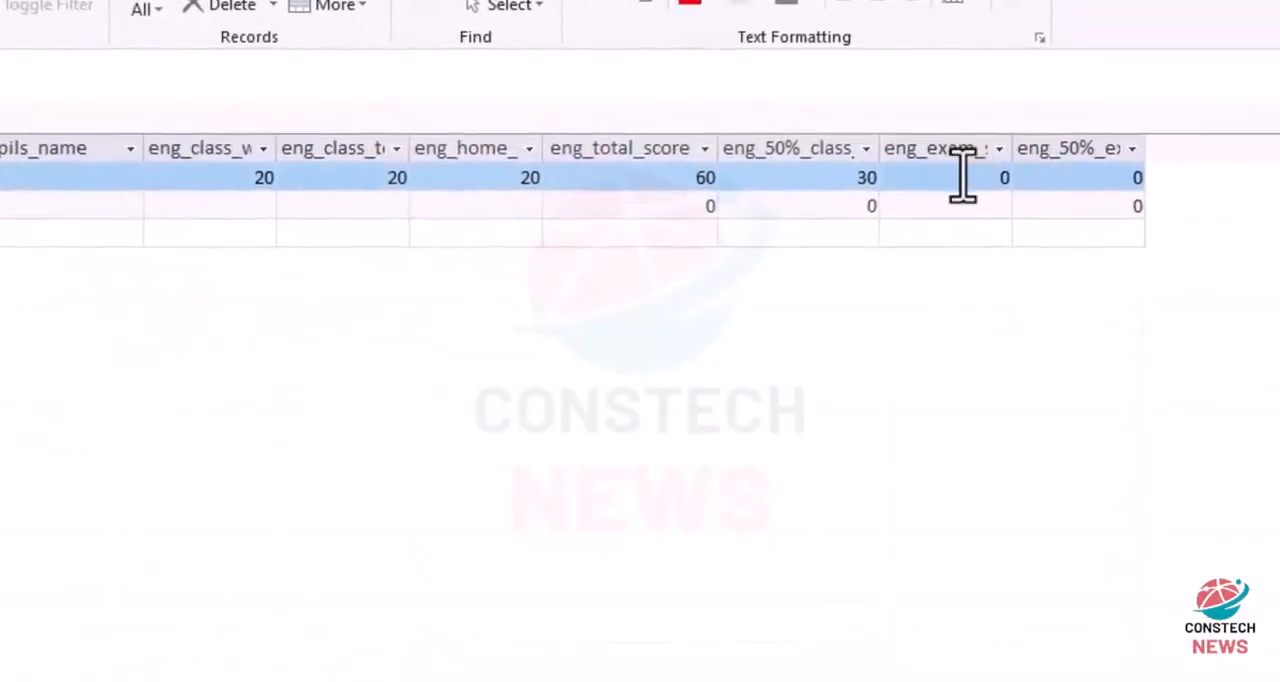
click(962, 178)
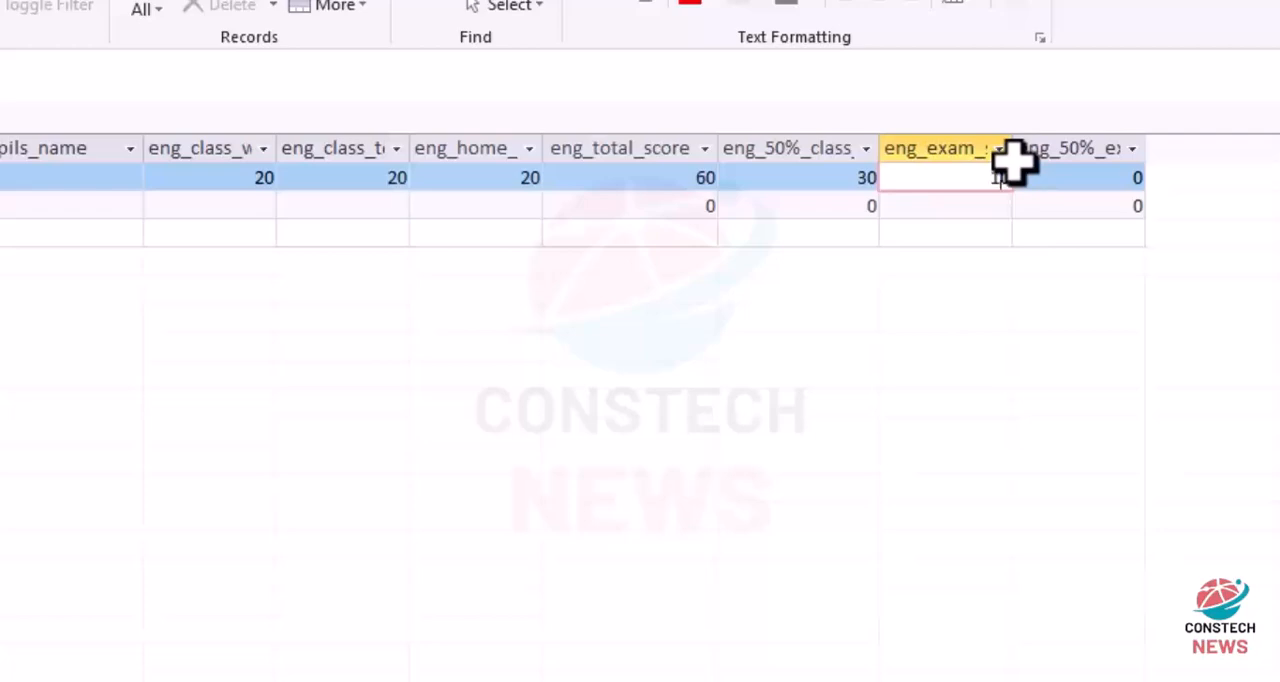
text(100)
click(948, 207)
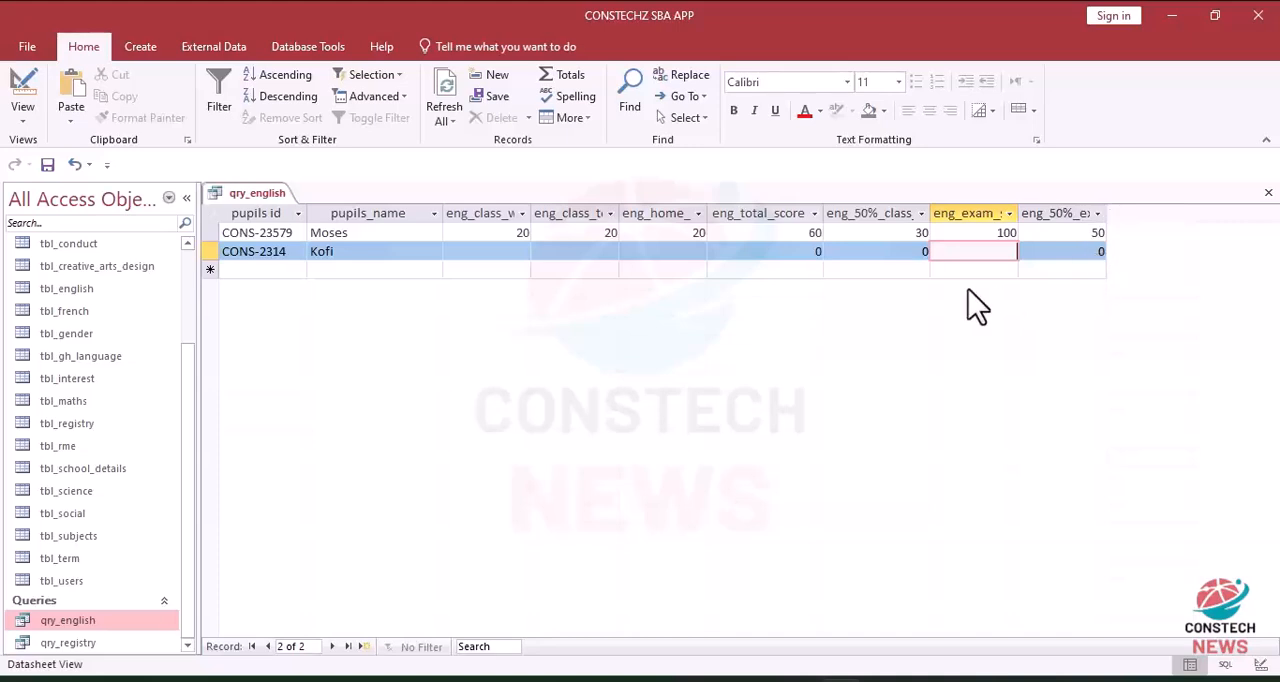
Step: Return to the design of qry_english and select the empty column after eng_50%_exam_score
click(22, 88)
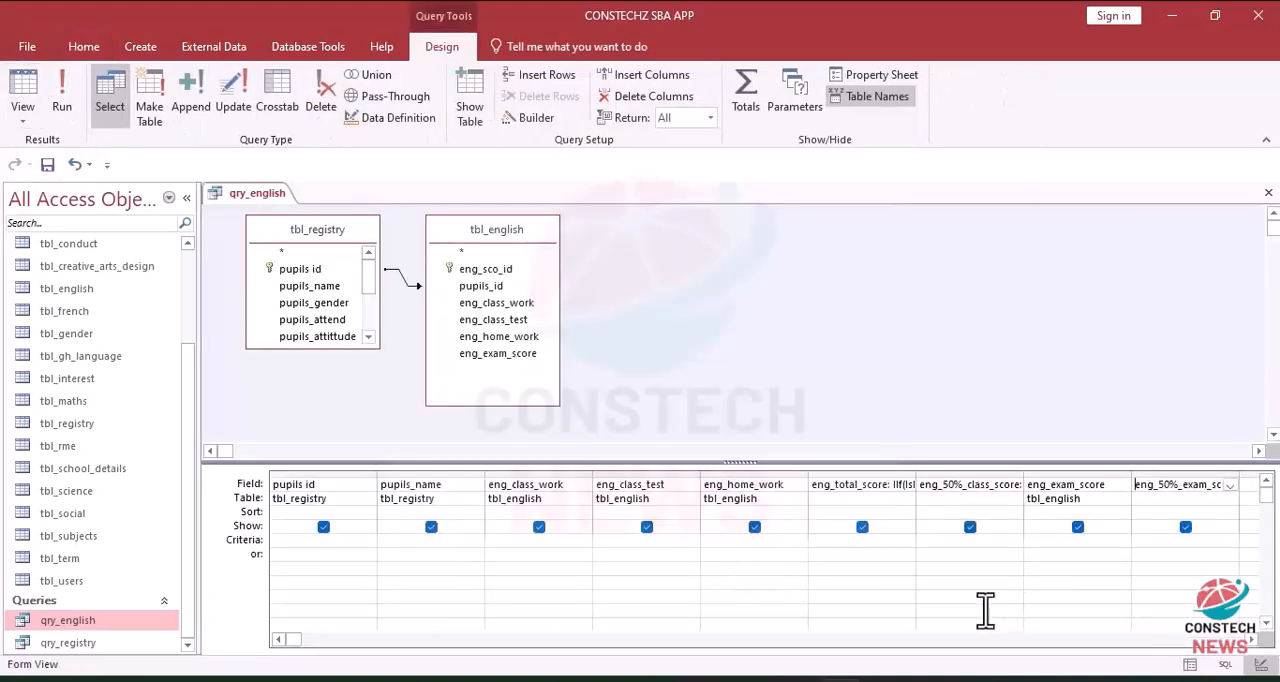
click(1253, 639)
click(1253, 639)
click(1253, 639)
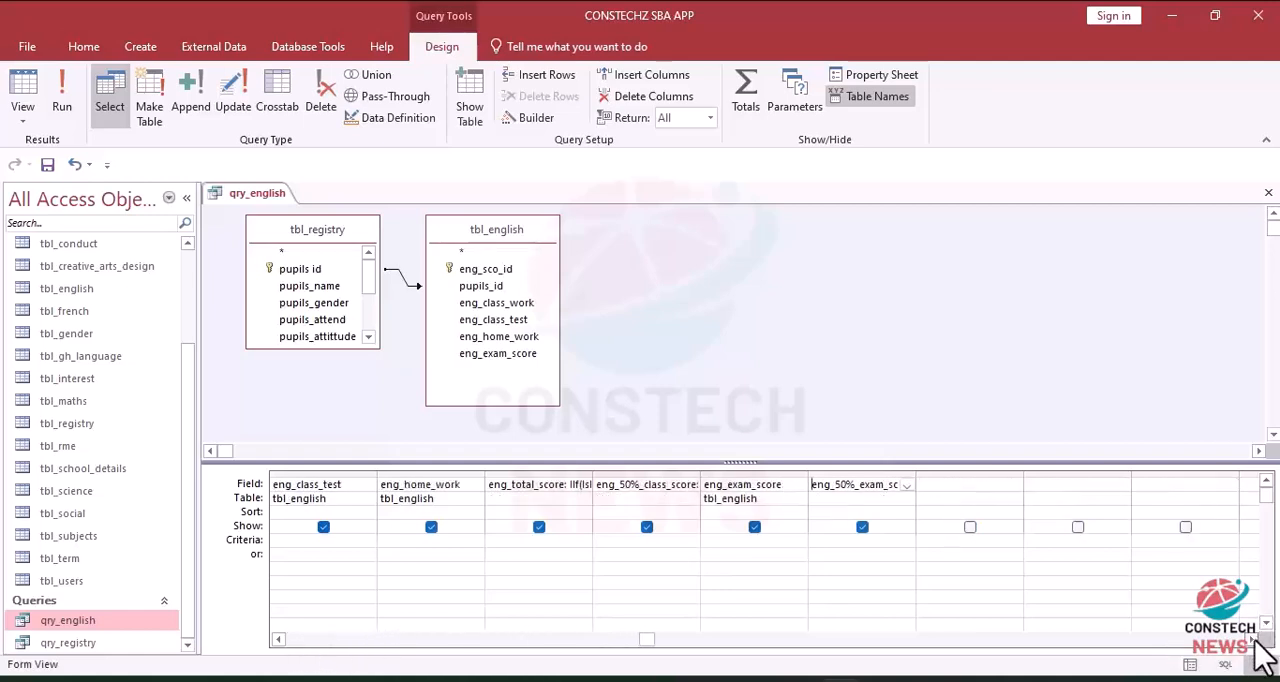
click(962, 488)
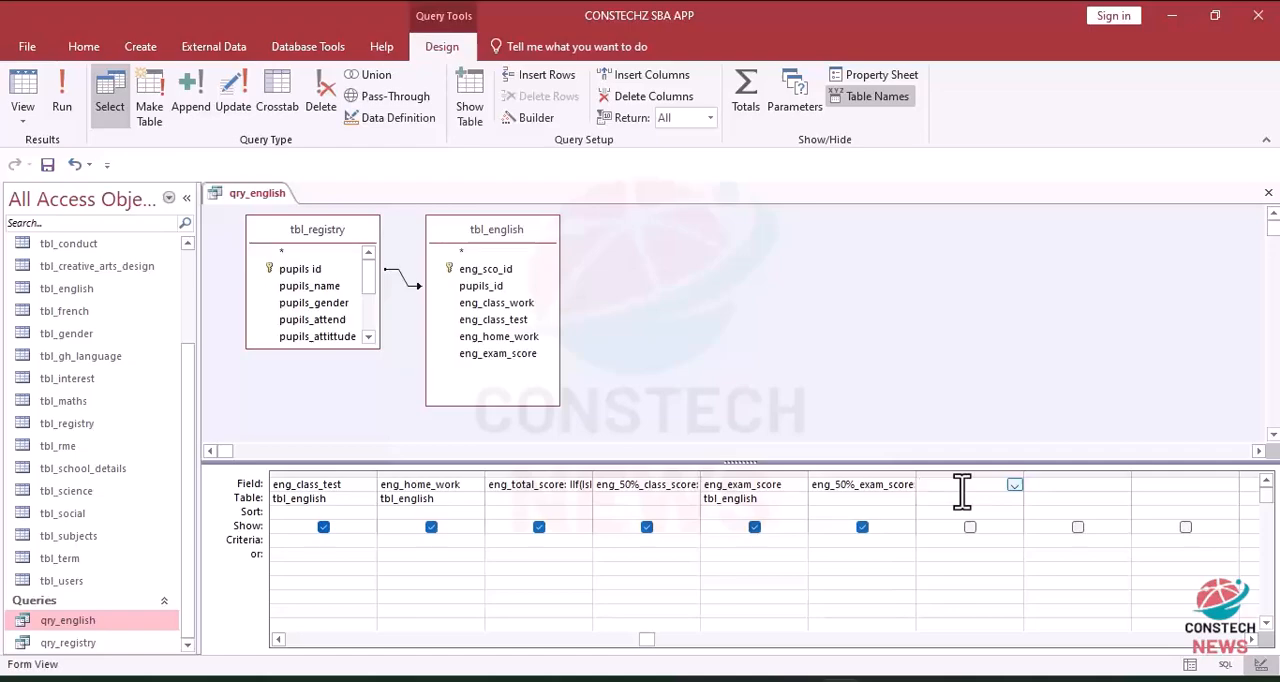
click(533, 118)
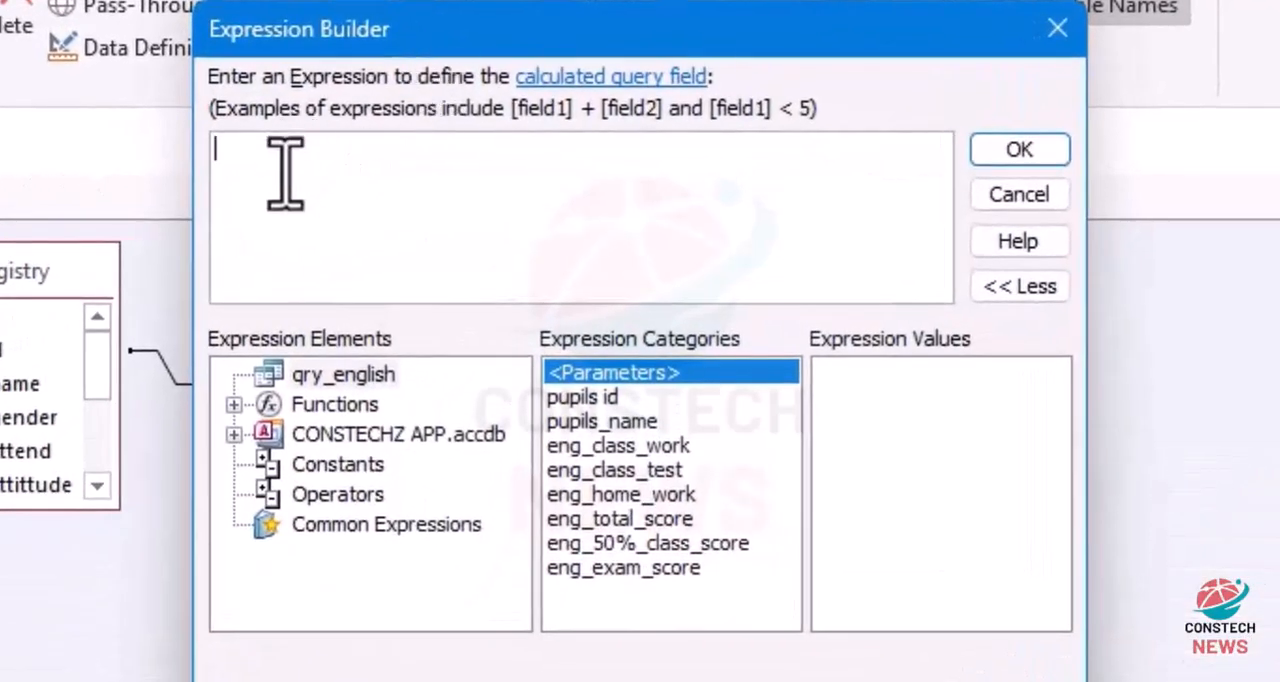
text(eng)
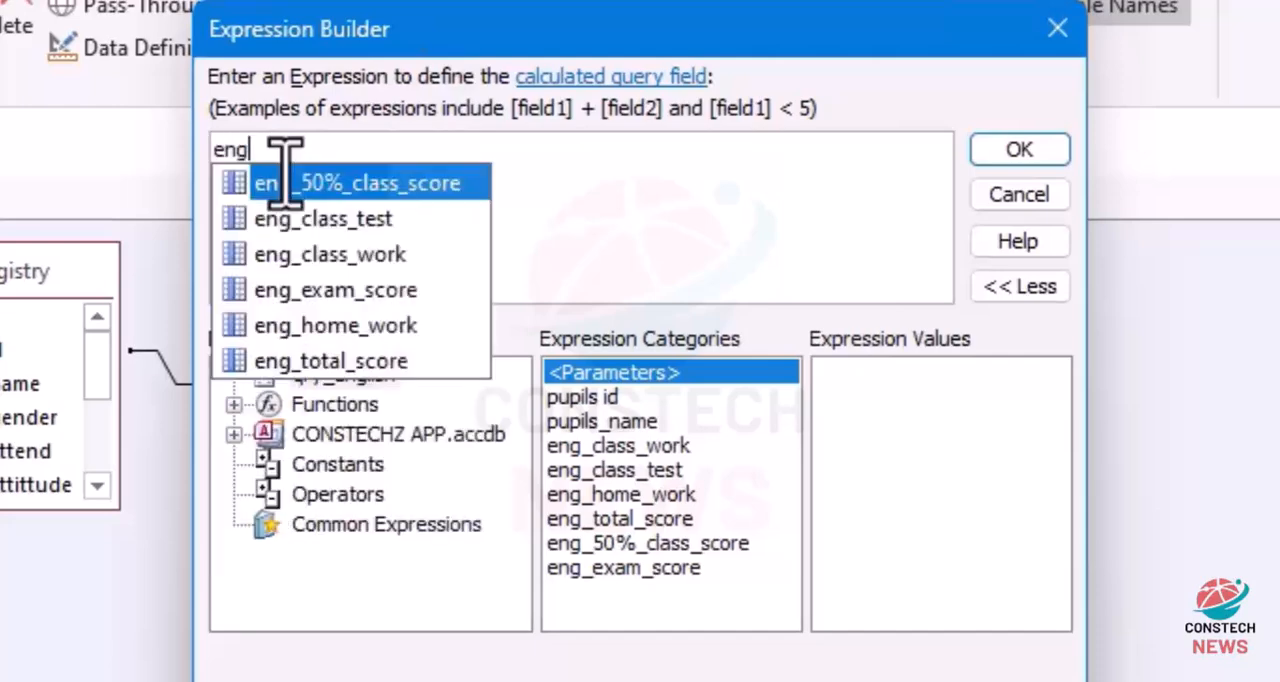
text(_t)
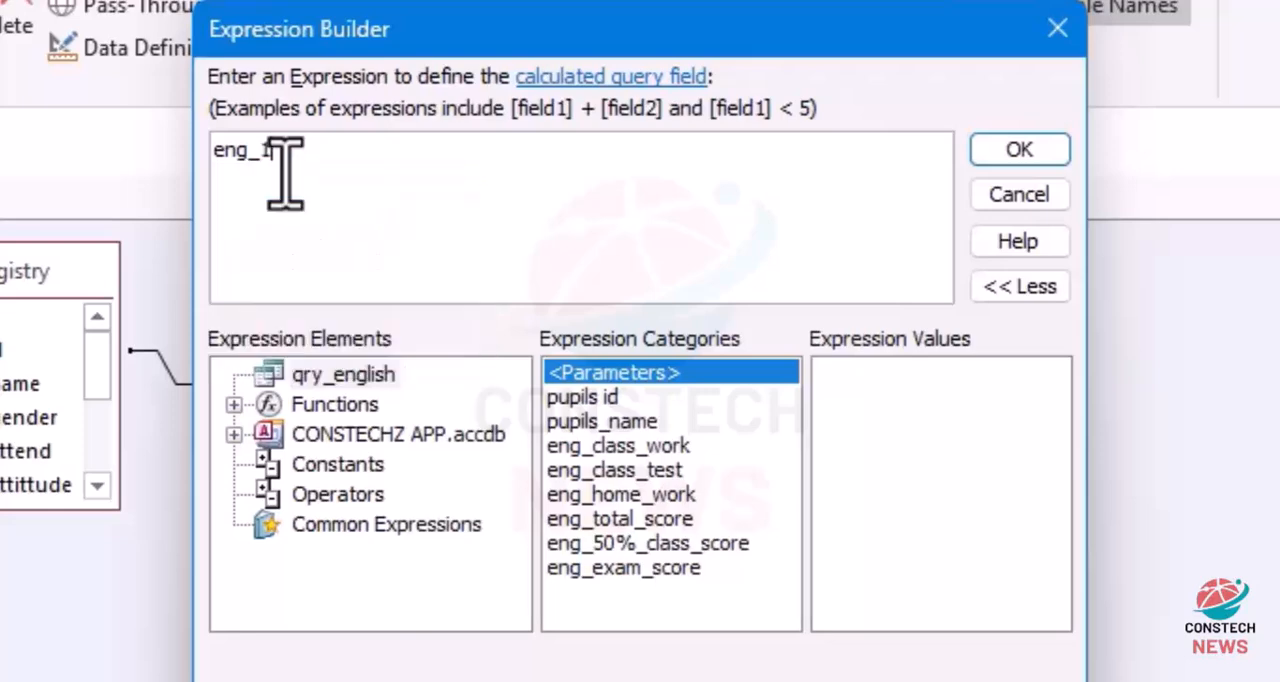
text(%_score)
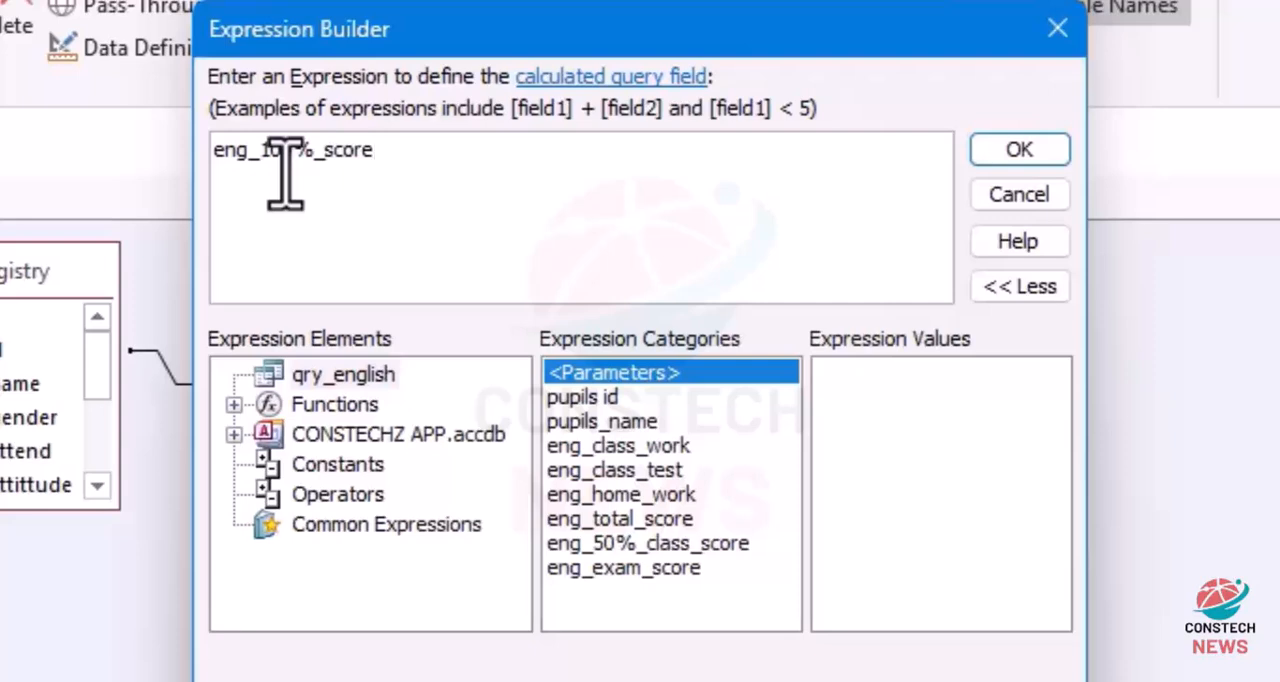
text(:)
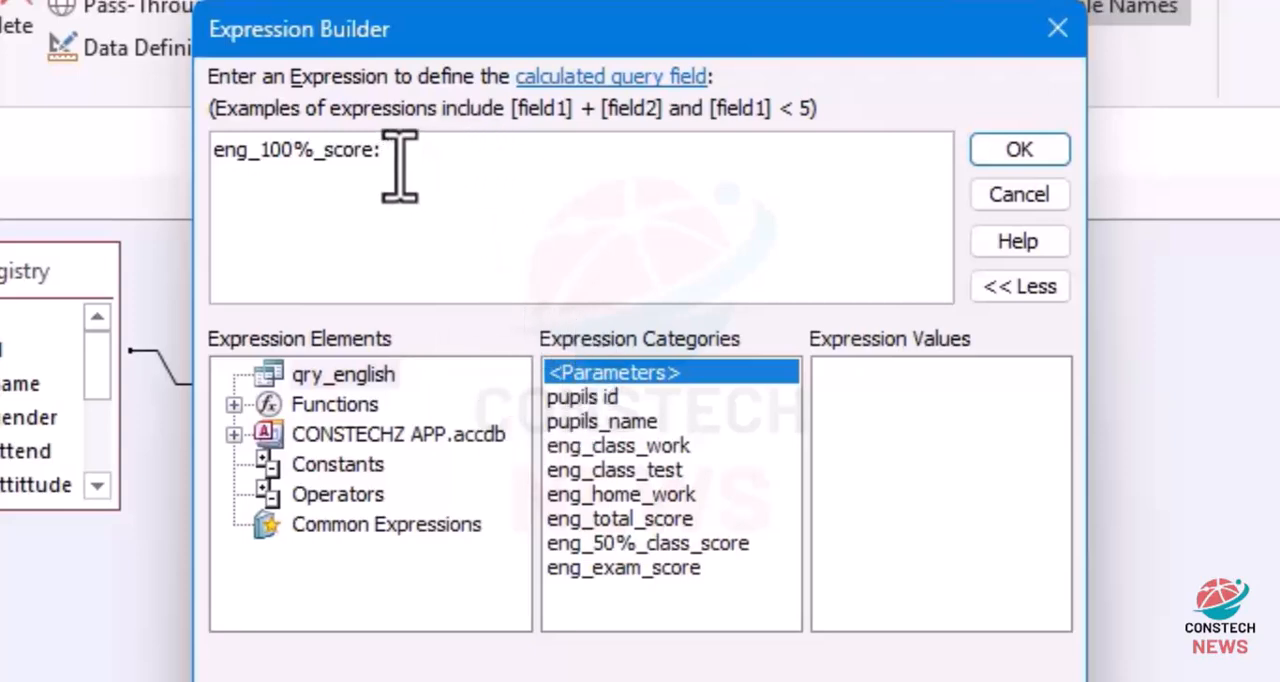
drag(399, 165, 134, 131)
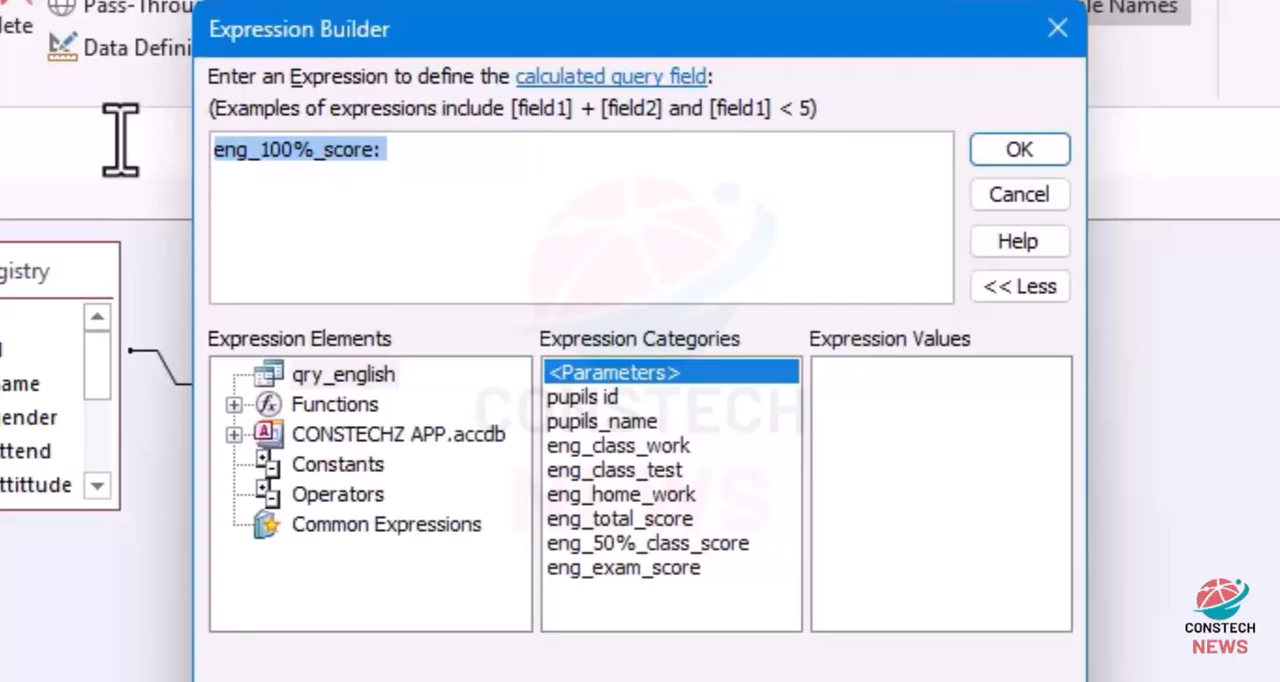
key(BackSpace)
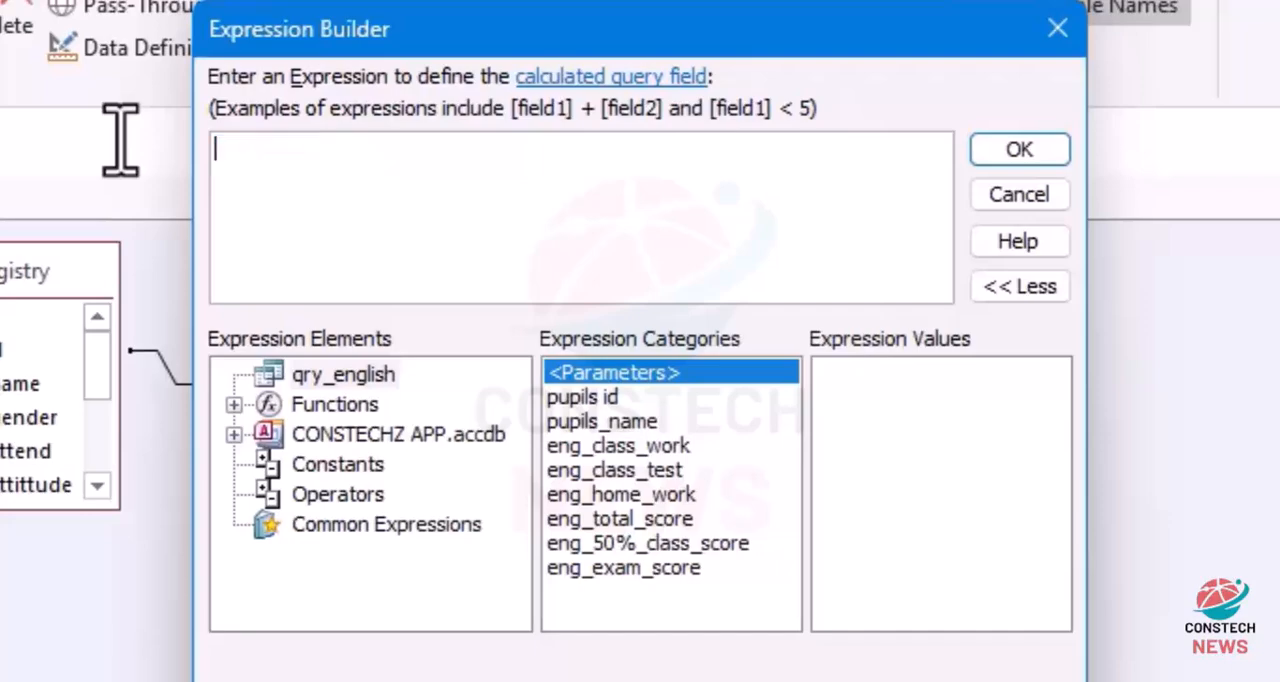
click(1053, 28)
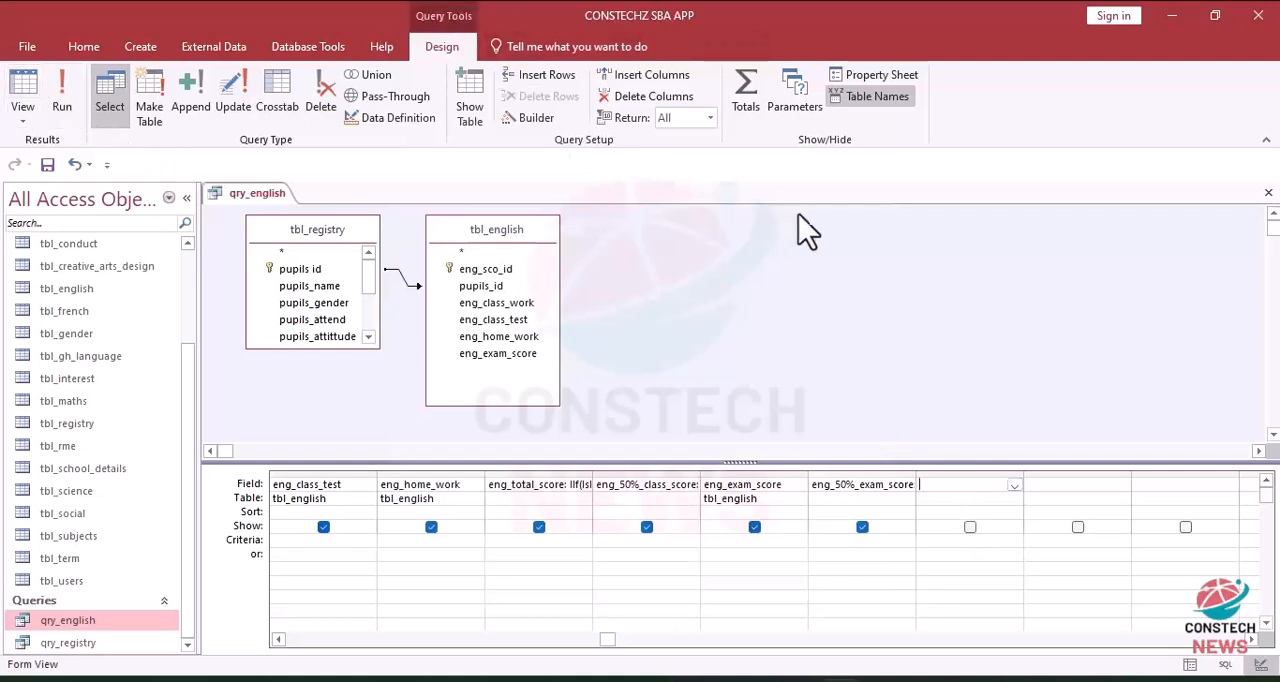
Step: Start a calculated field expression named eng_100%_score in the selected empty column, beginning its formula with IIf and a nested IsNull function
click(534, 118)
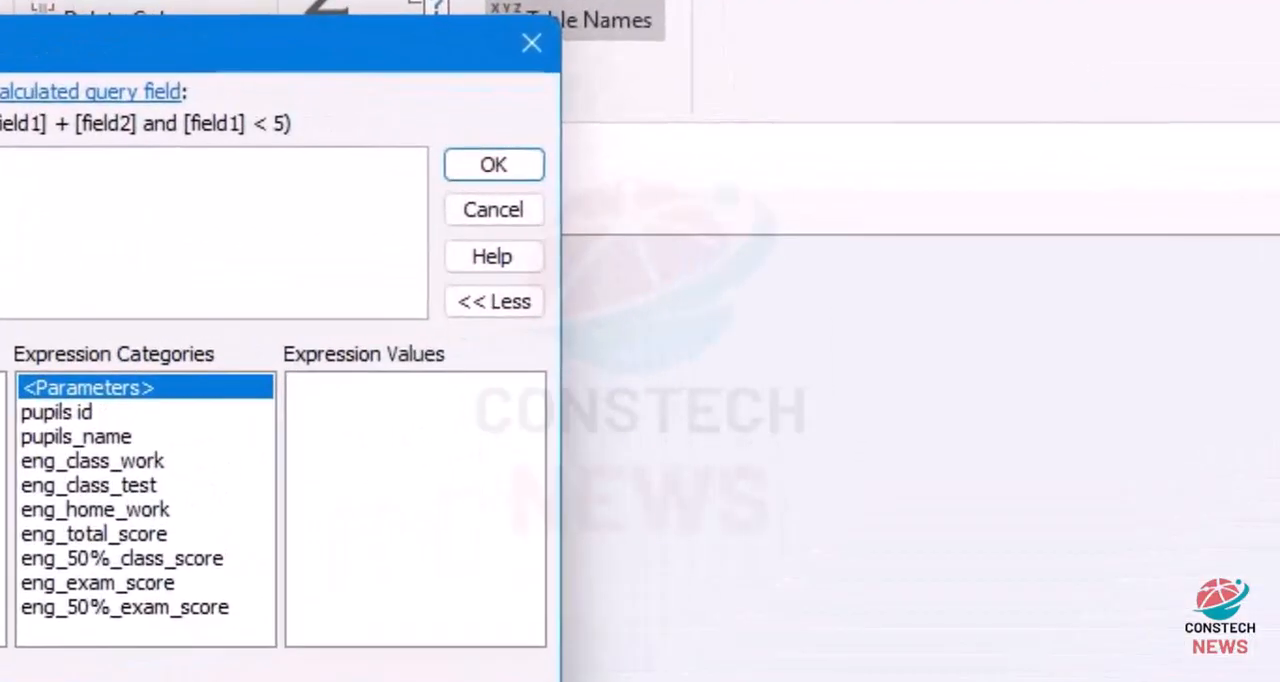
text(i)
double_click(2, 198)
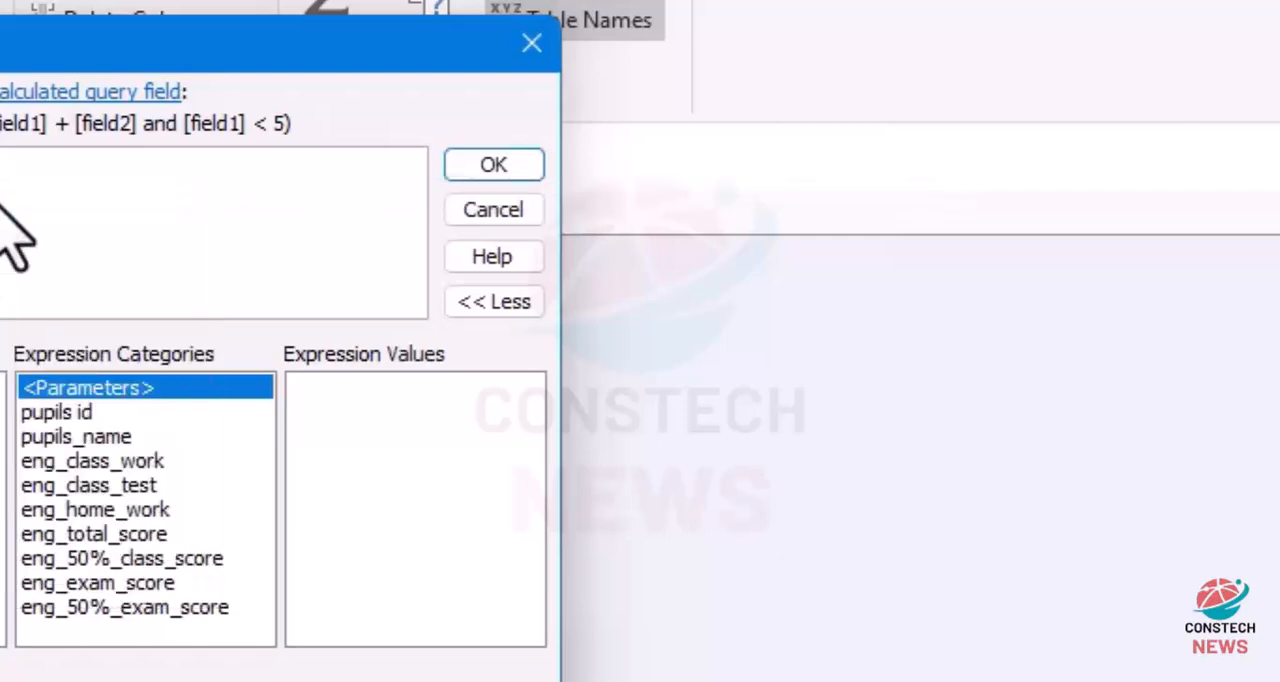
text((is)
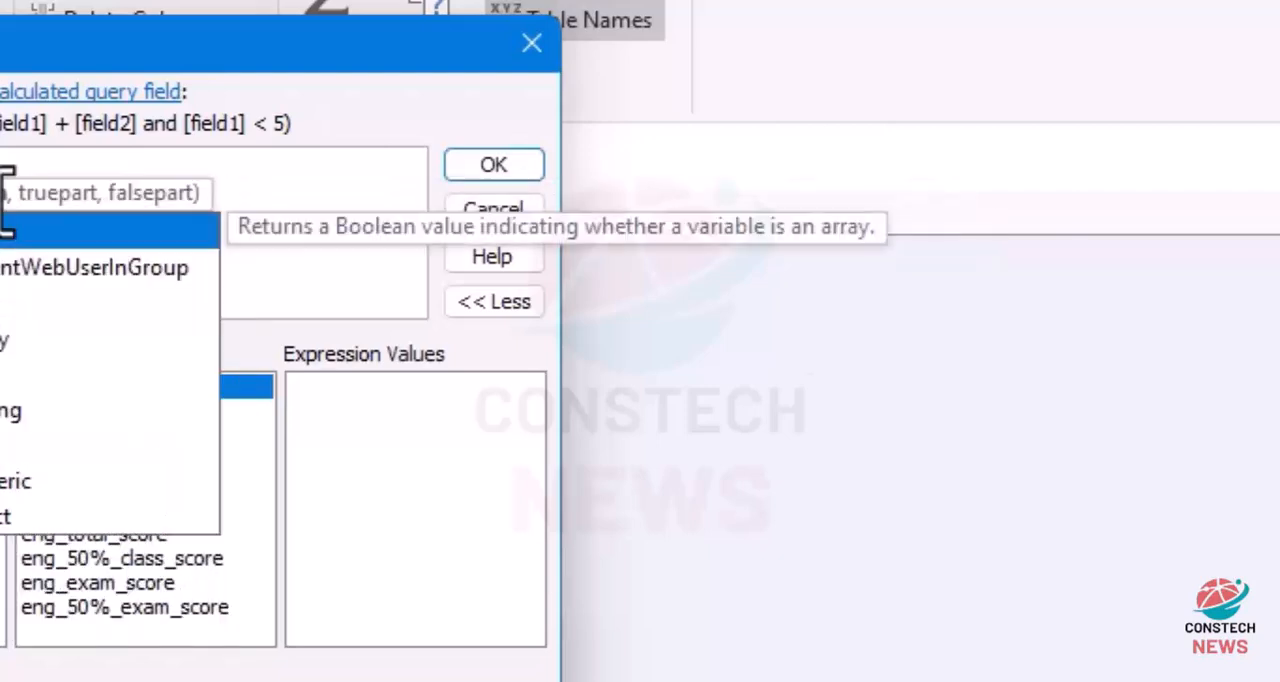
key(BackSpace)
text(s)
double_click(0, 447)
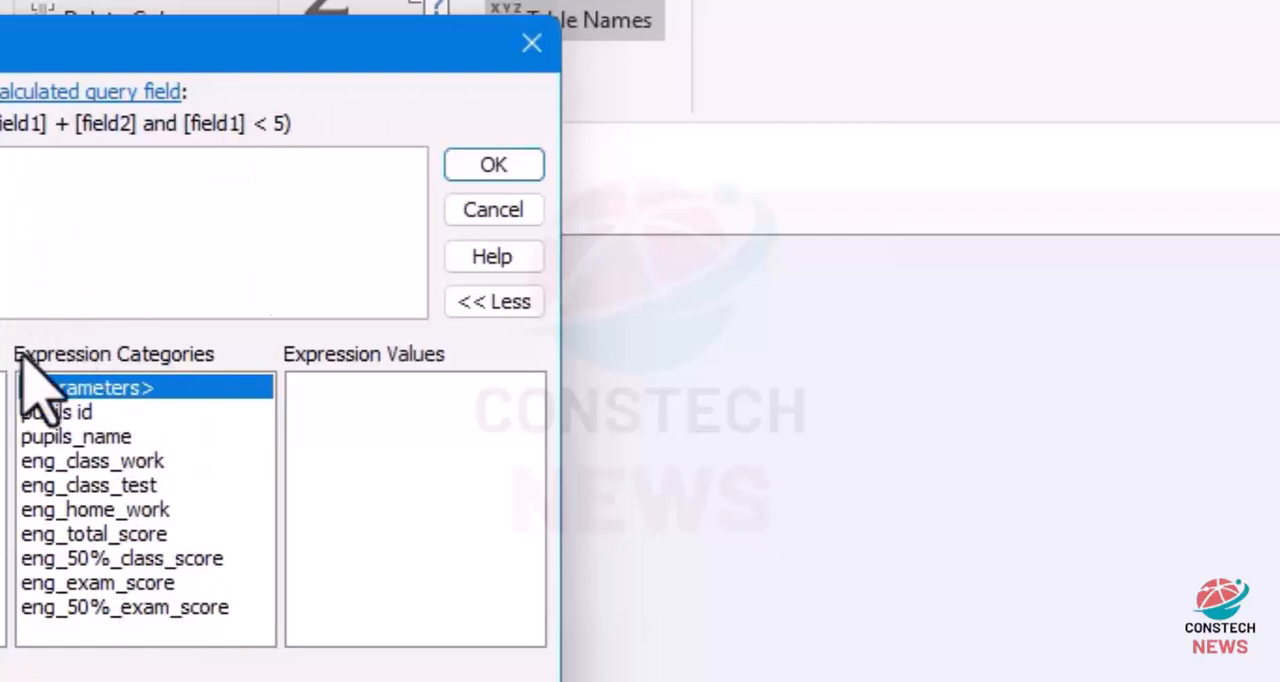
Step: Fill the IsNull condition with [eng_50%_class_score] + [eng_50%_exam_score]
double_click(57, 557)
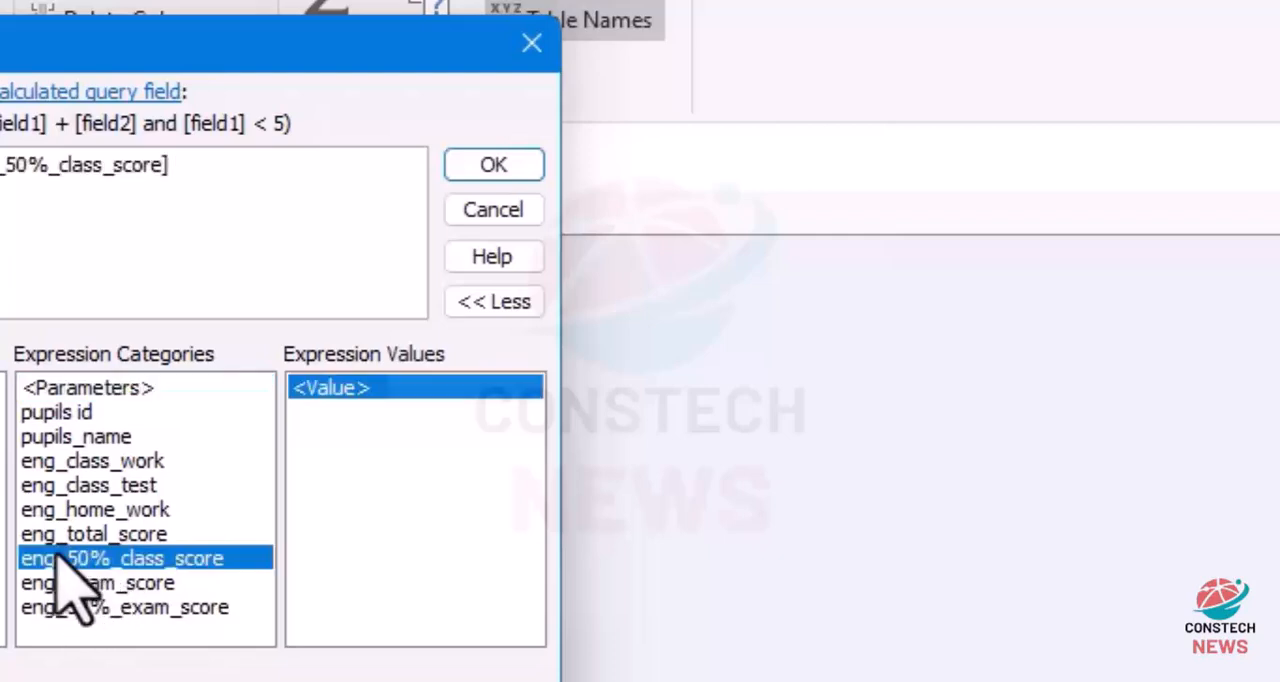
text(+)
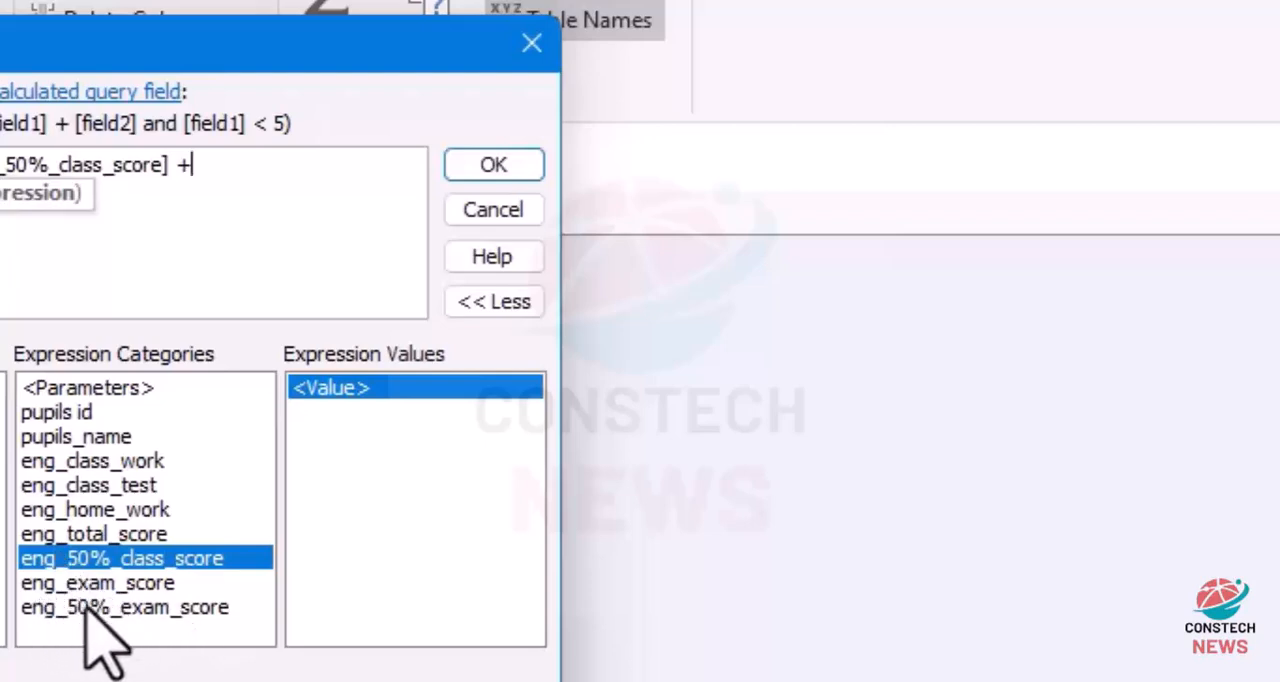
click(103, 612)
double_click(103, 612)
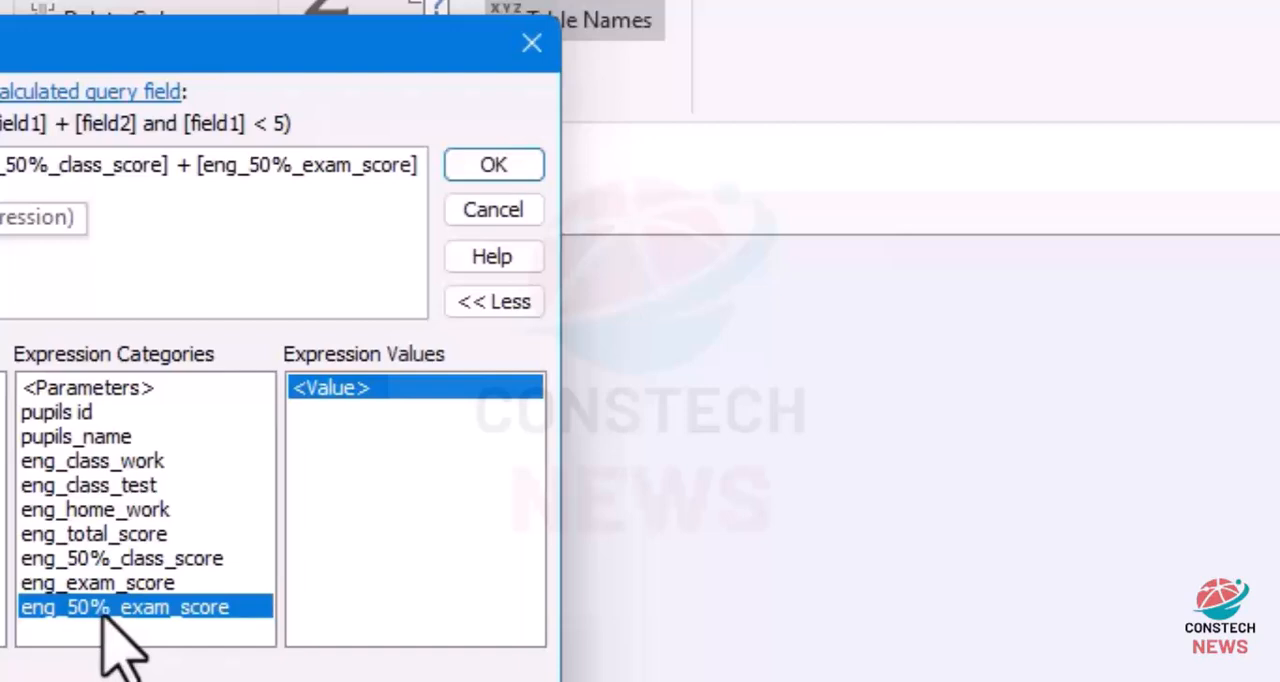
text())
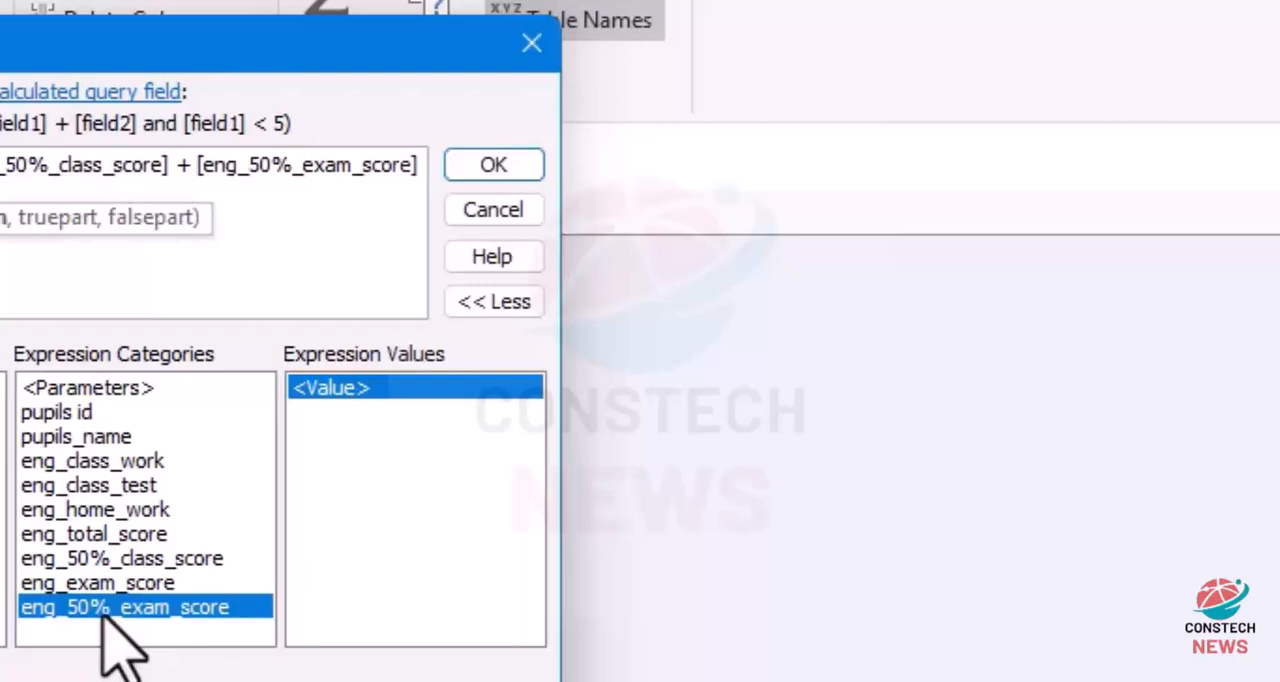
text(,)
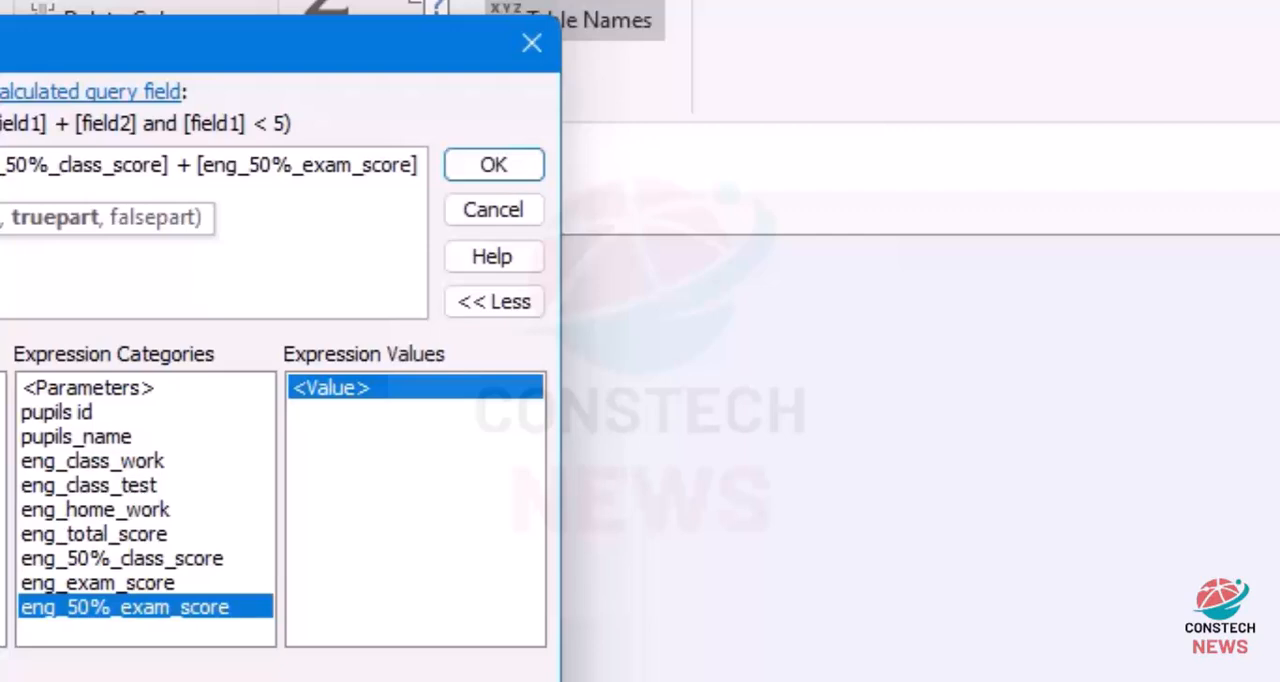
Step: Complete the IIf formula with a true part and [eng_50%_class_score] + [eng_50%_exam_score] as the false part, and accept the expression
text(,)
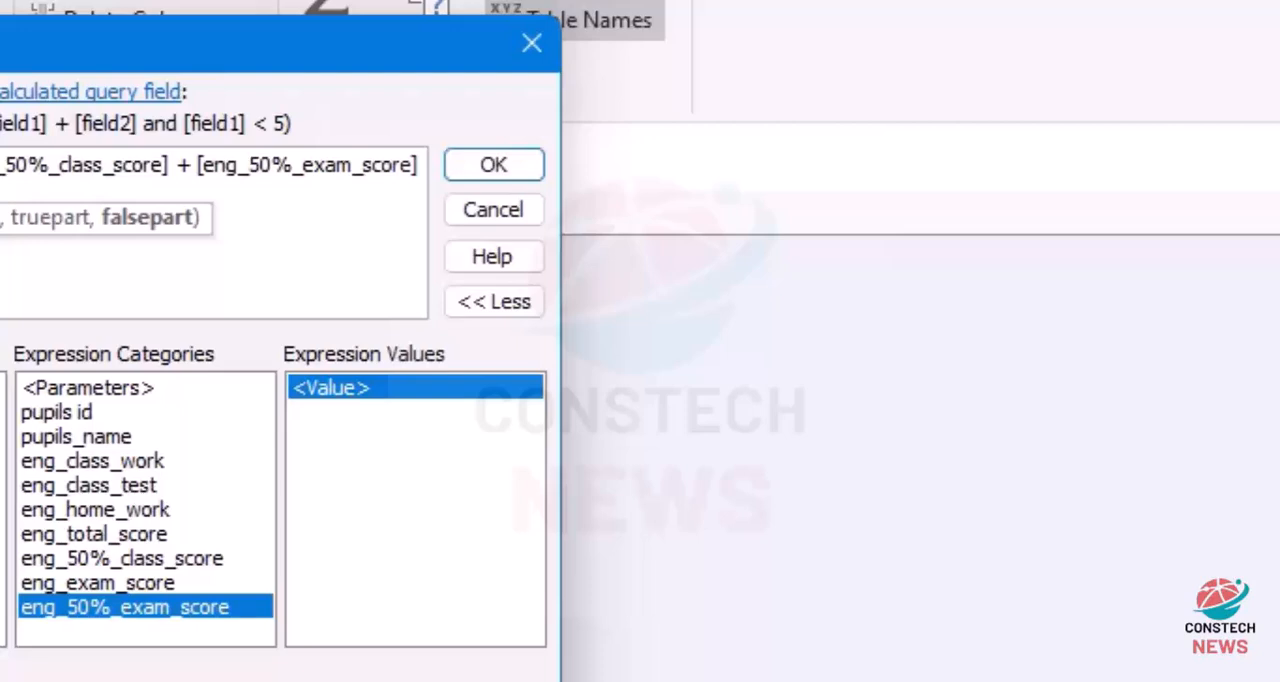
drag(2, 170, 431, 177)
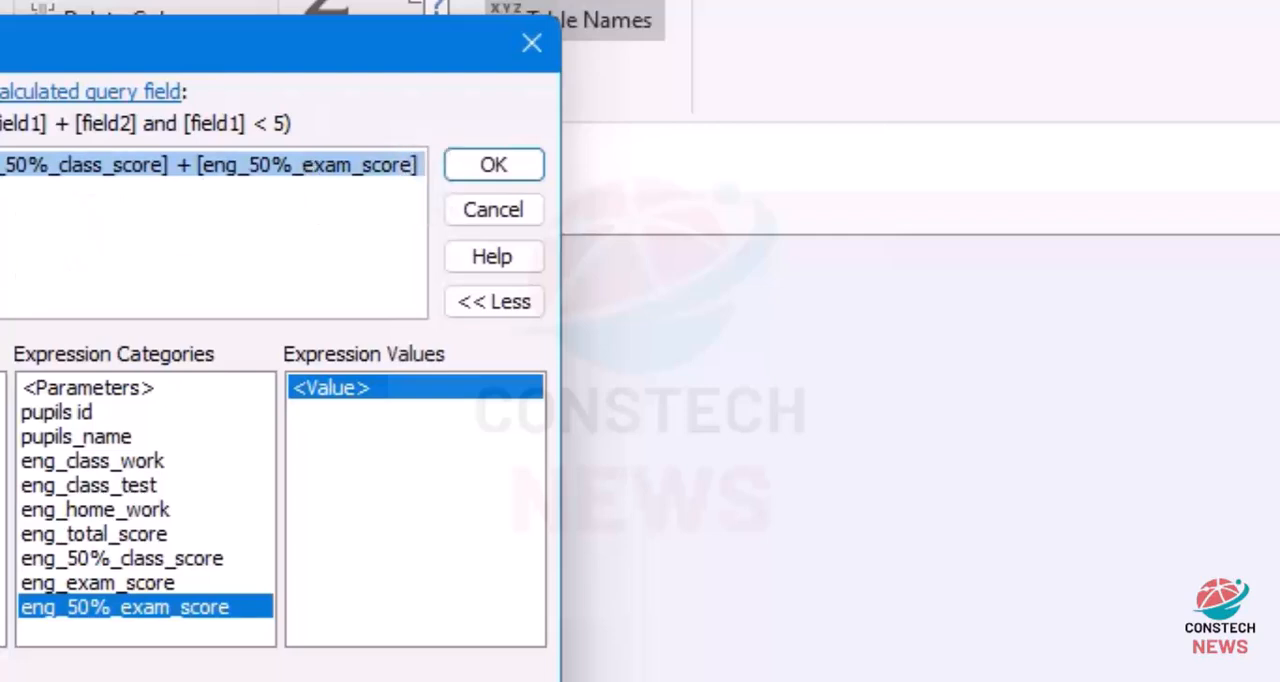
click(100, 240)
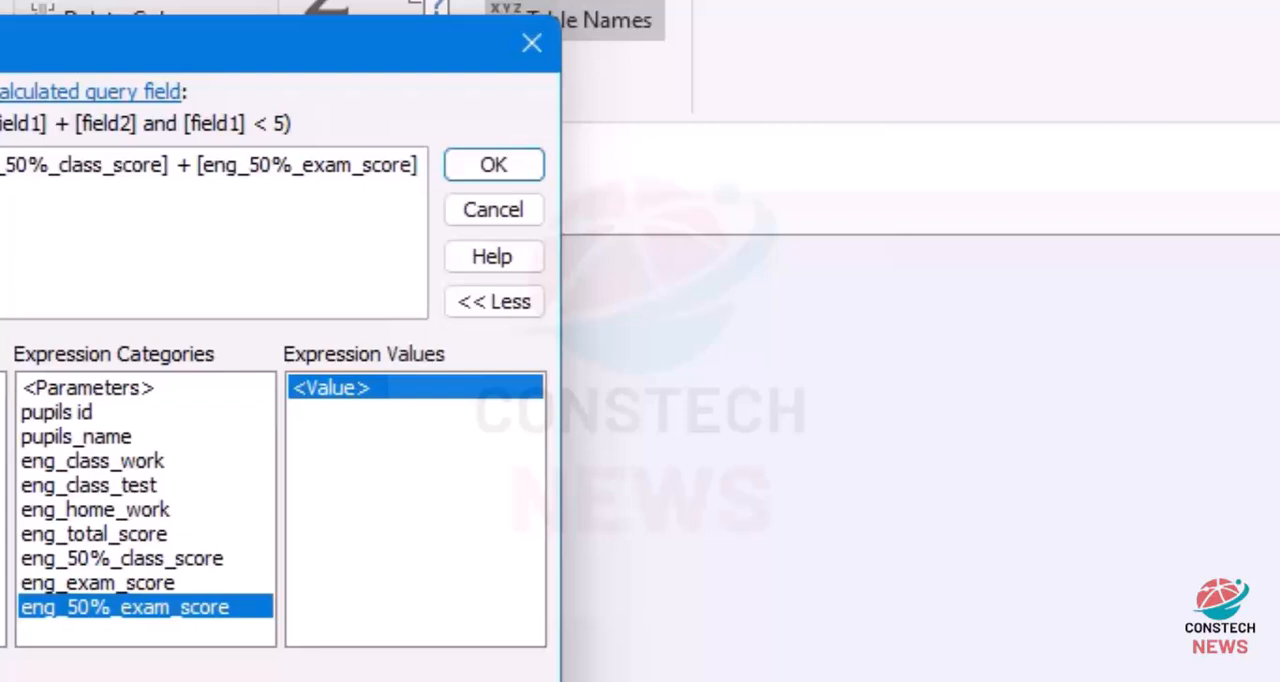
key(ctrl+v)
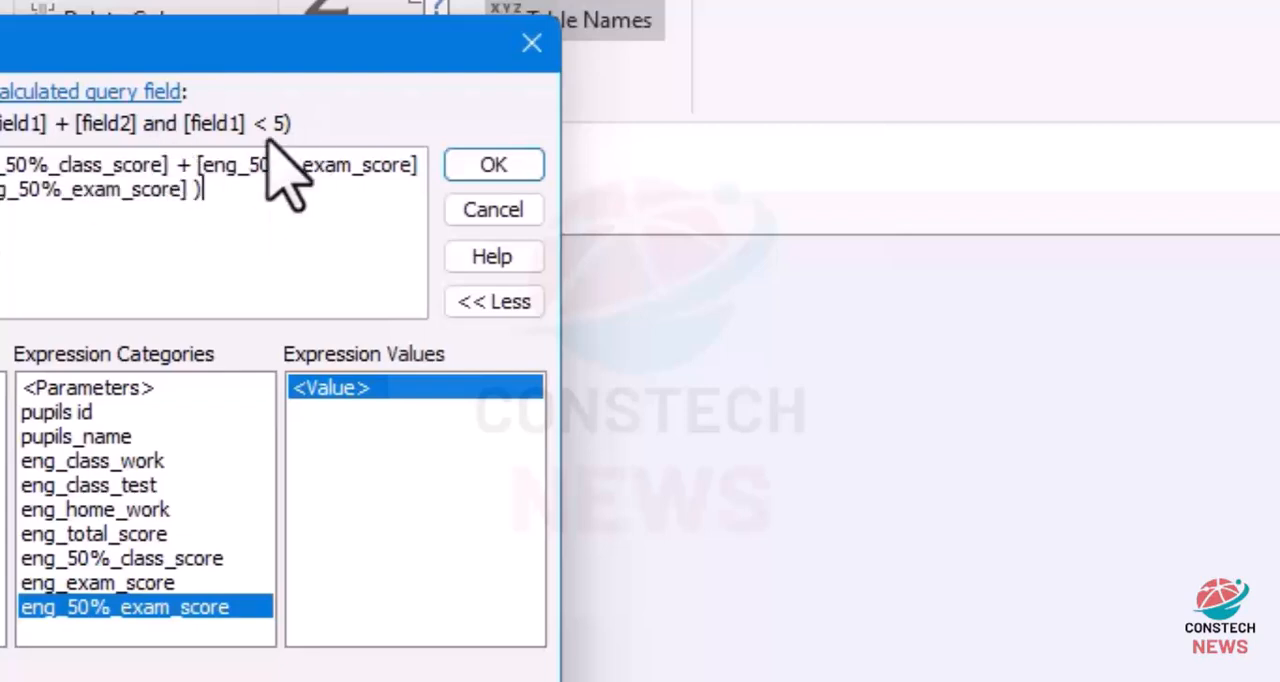
click(493, 167)
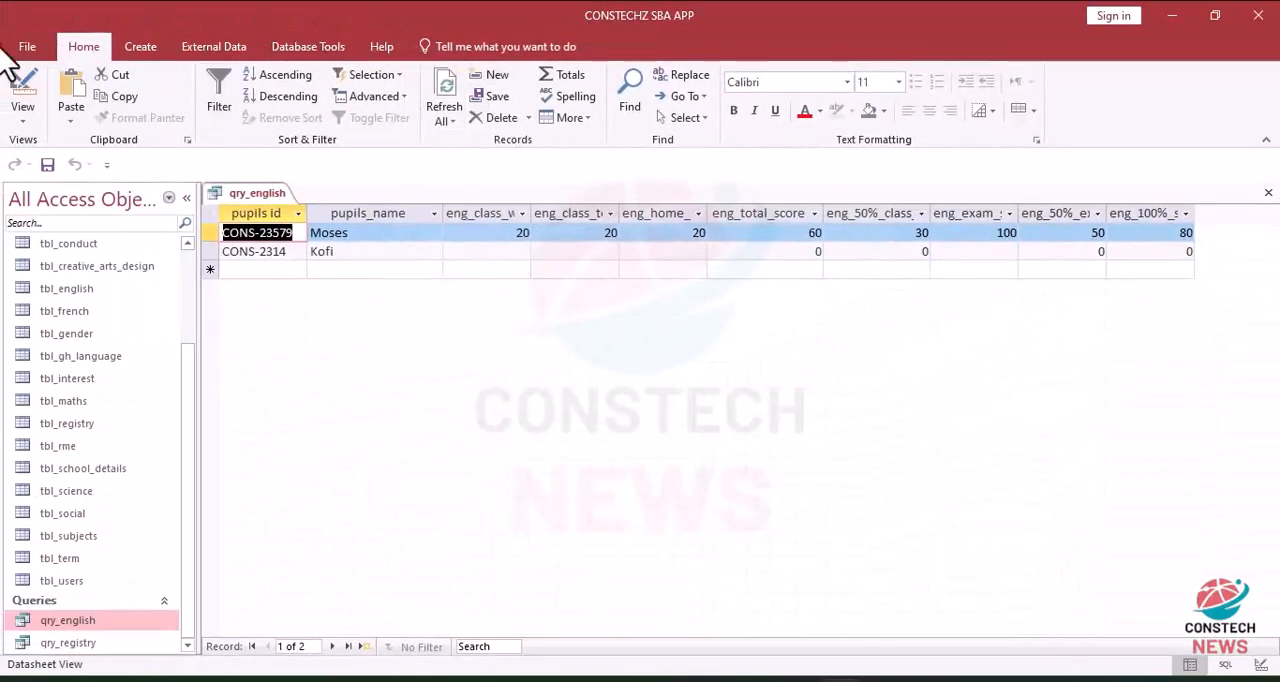
Step: Set the query's pupils_name field to sort Ascending and run the query
click(22, 95)
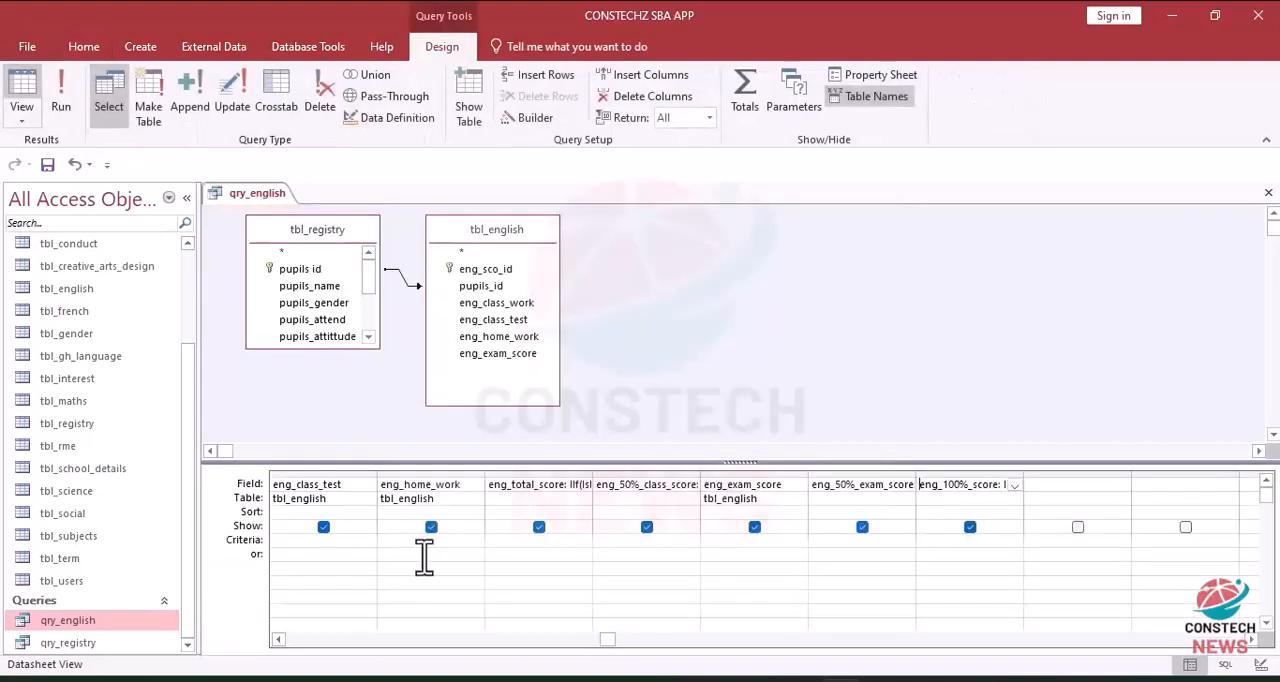
click(279, 640)
click(279, 640)
click(279, 640)
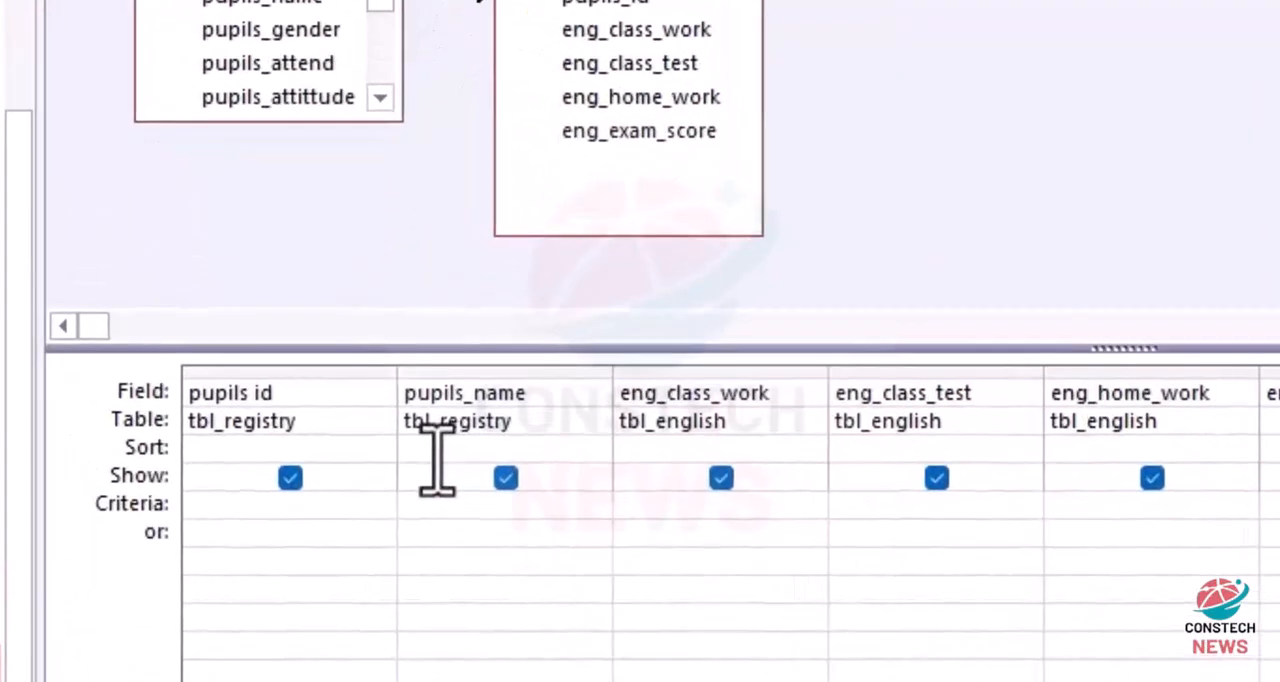
click(437, 452)
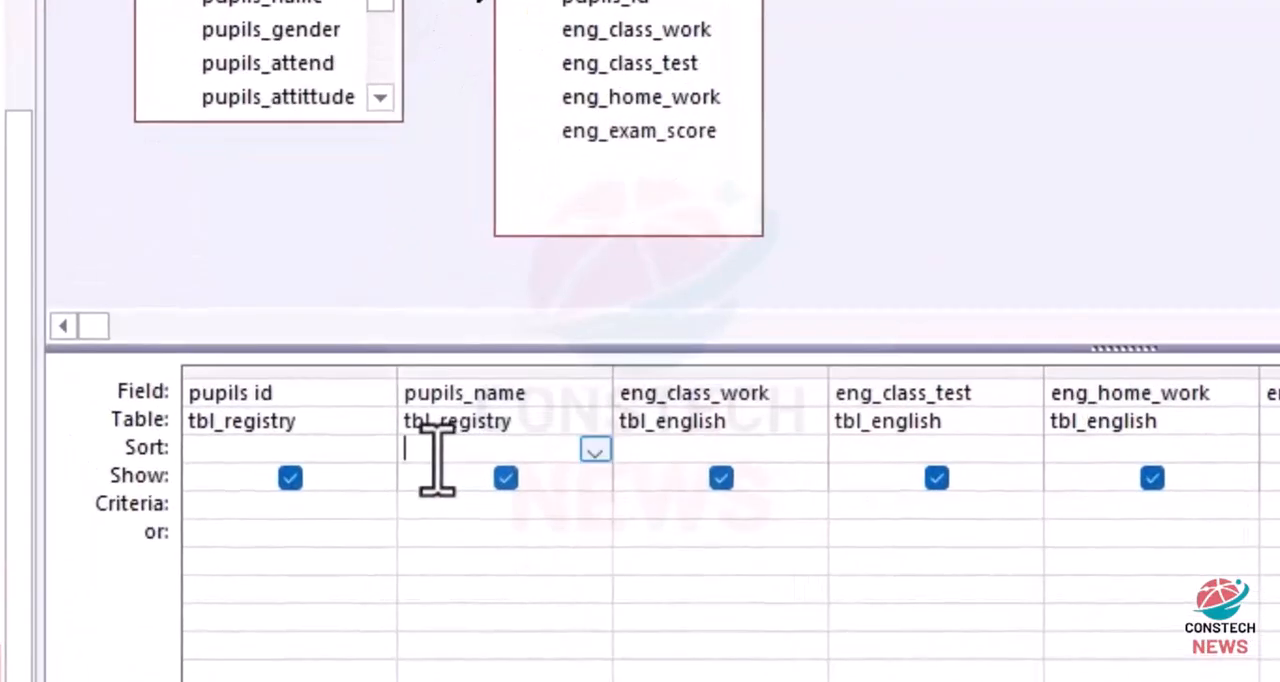
click(594, 450)
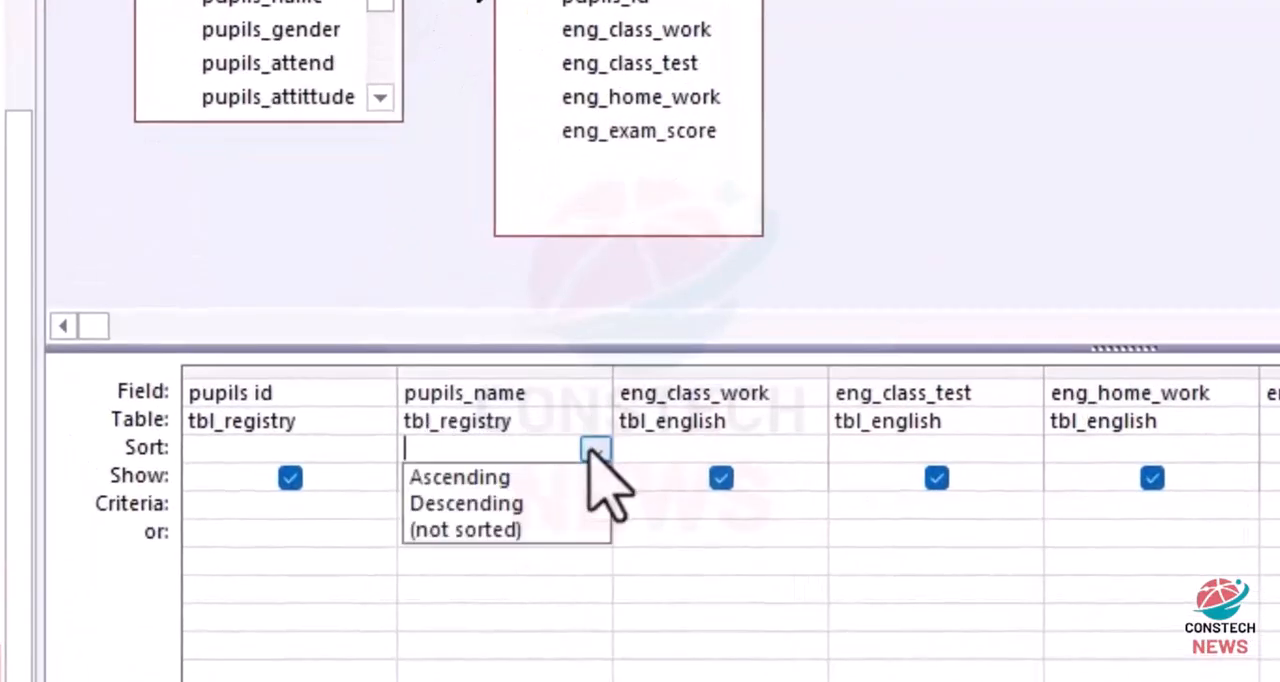
click(441, 479)
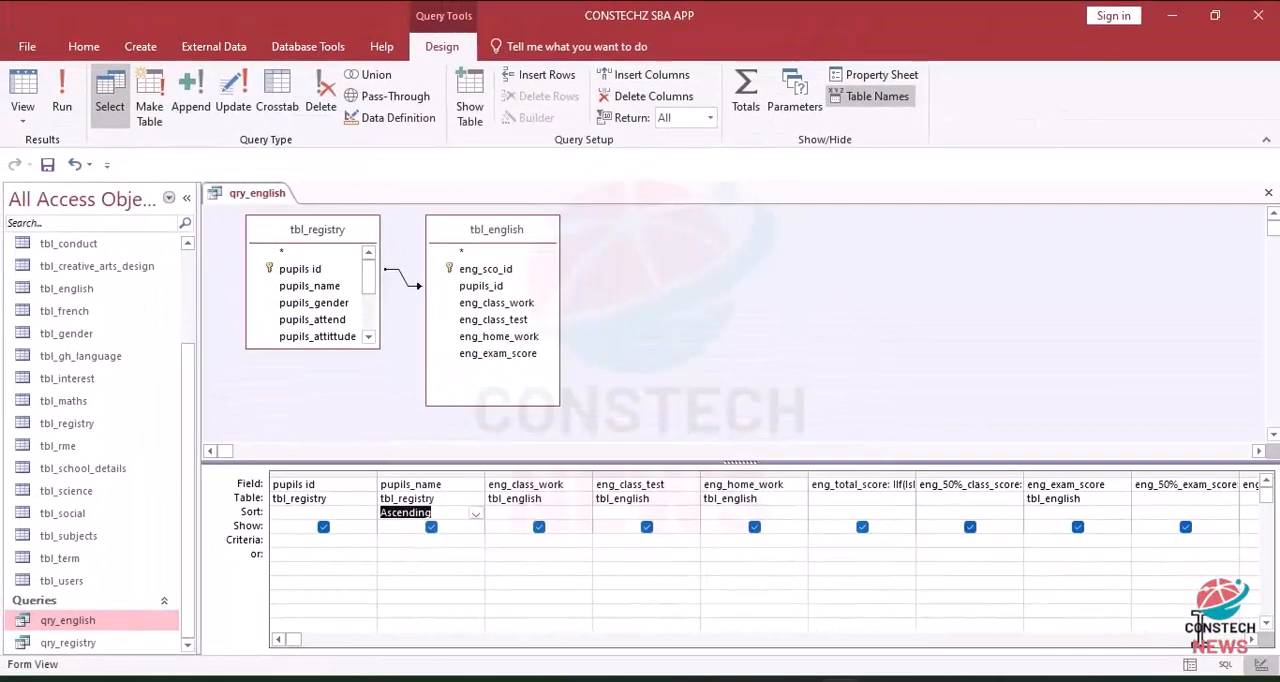
click(1252, 642)
click(1252, 642)
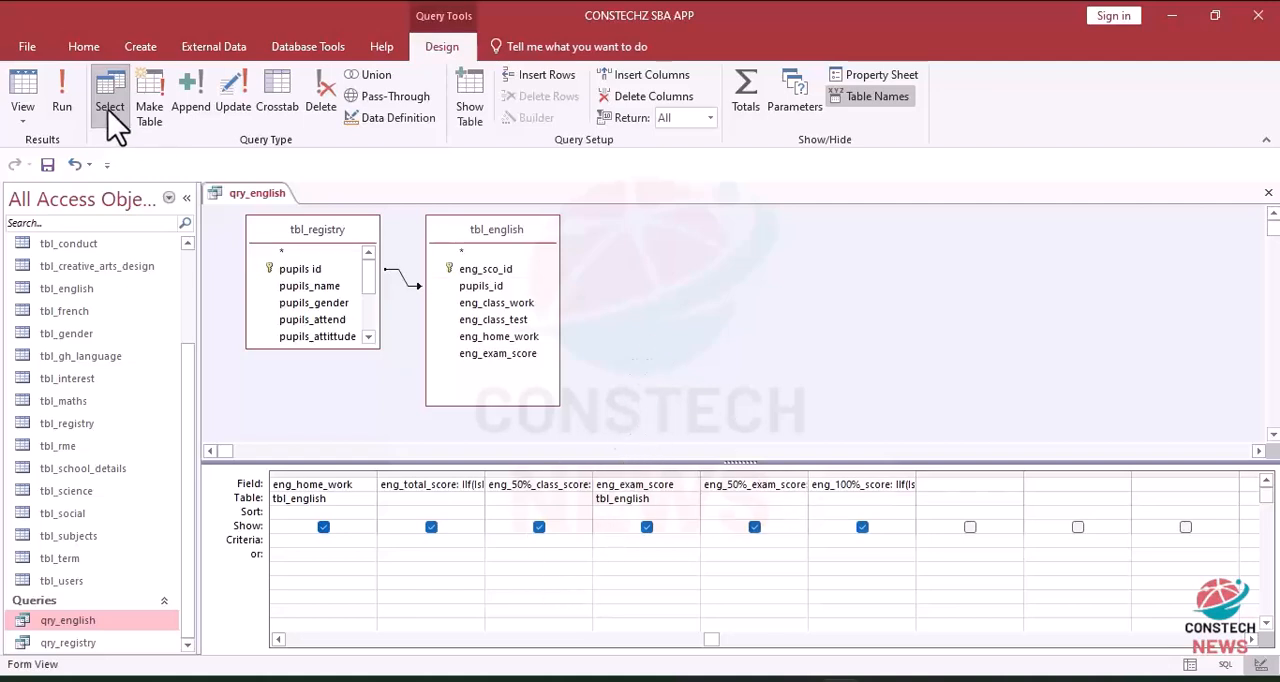
click(64, 100)
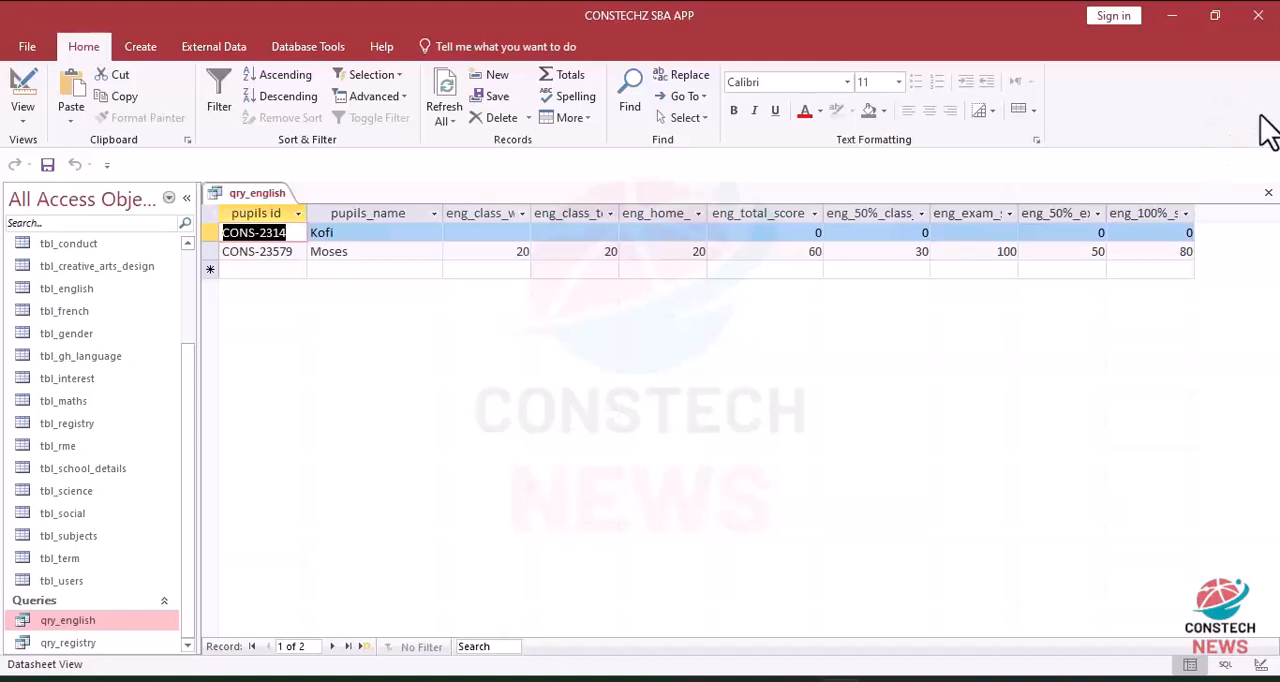
Step: Close qry_english and save the changes to its design
click(1268, 193)
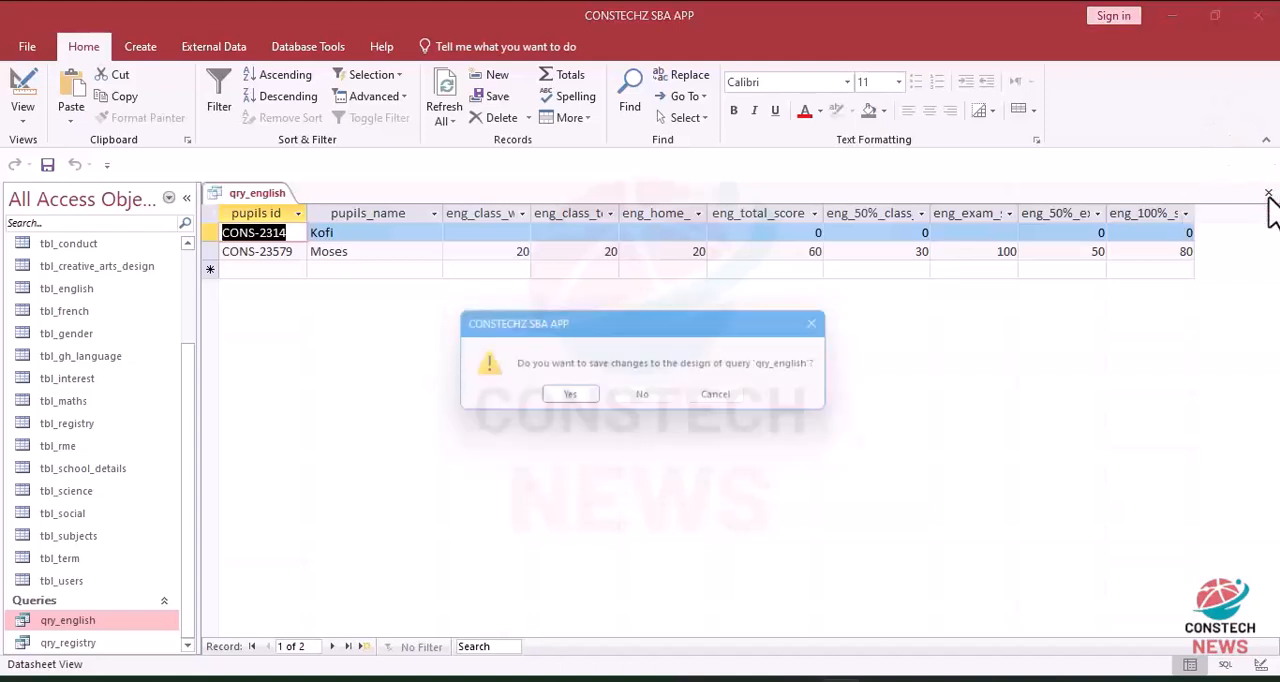
click(577, 401)
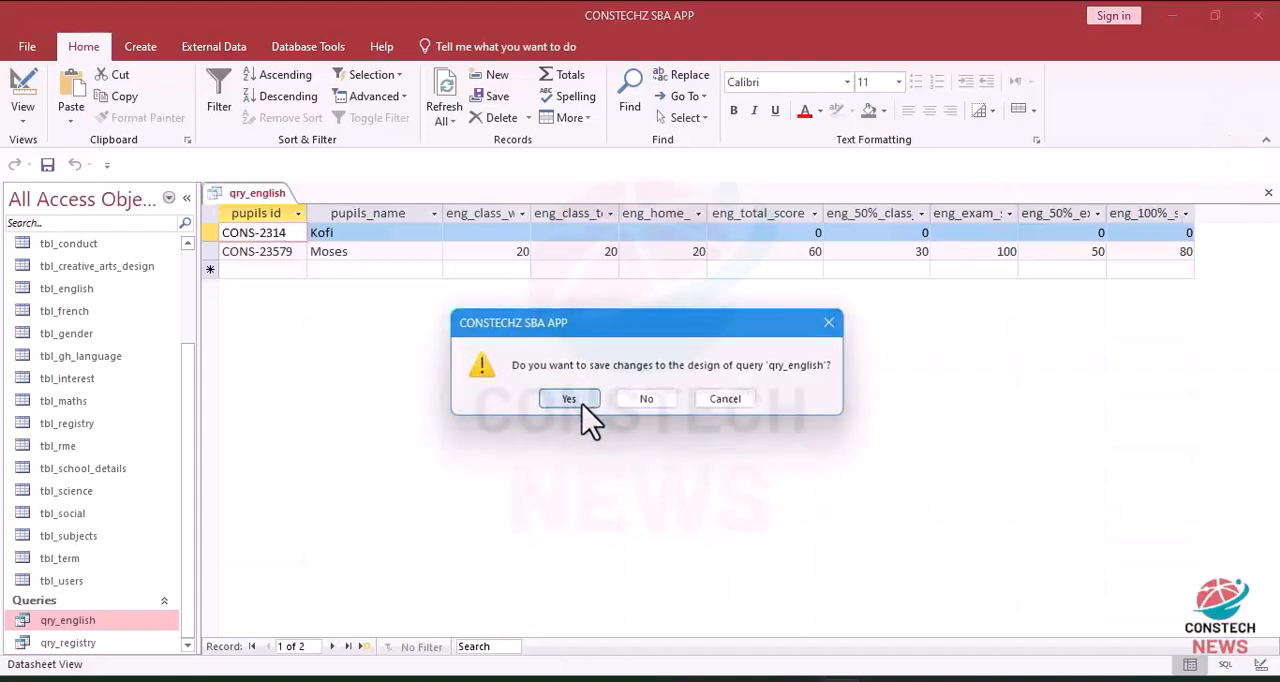
Step: Duplicate the qry_english query and name the copy qry_maths
right_click(67, 621)
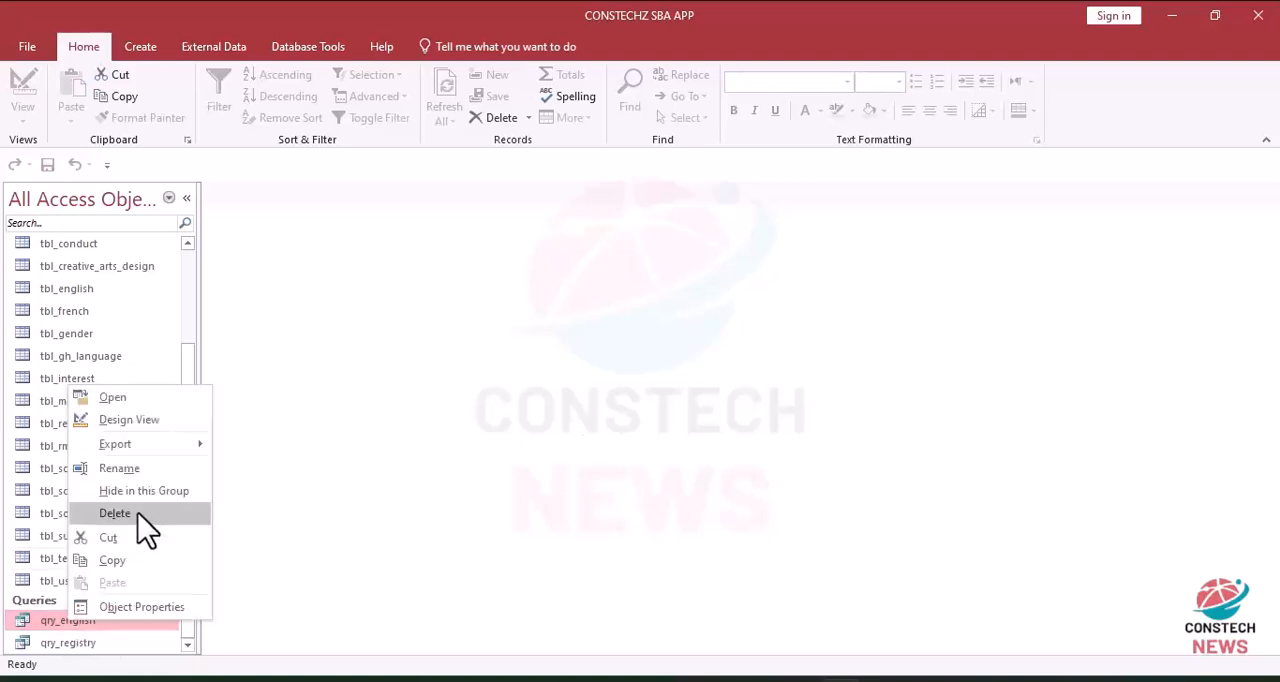
click(112, 560)
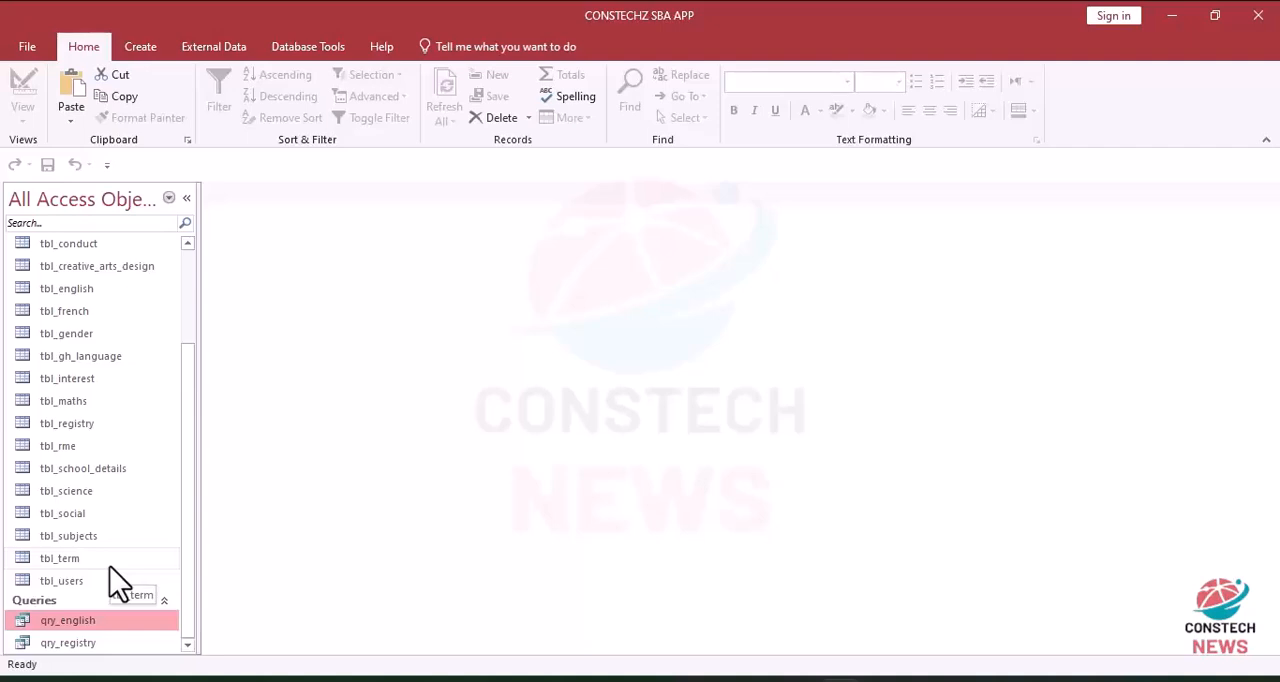
key(ctrl+v)
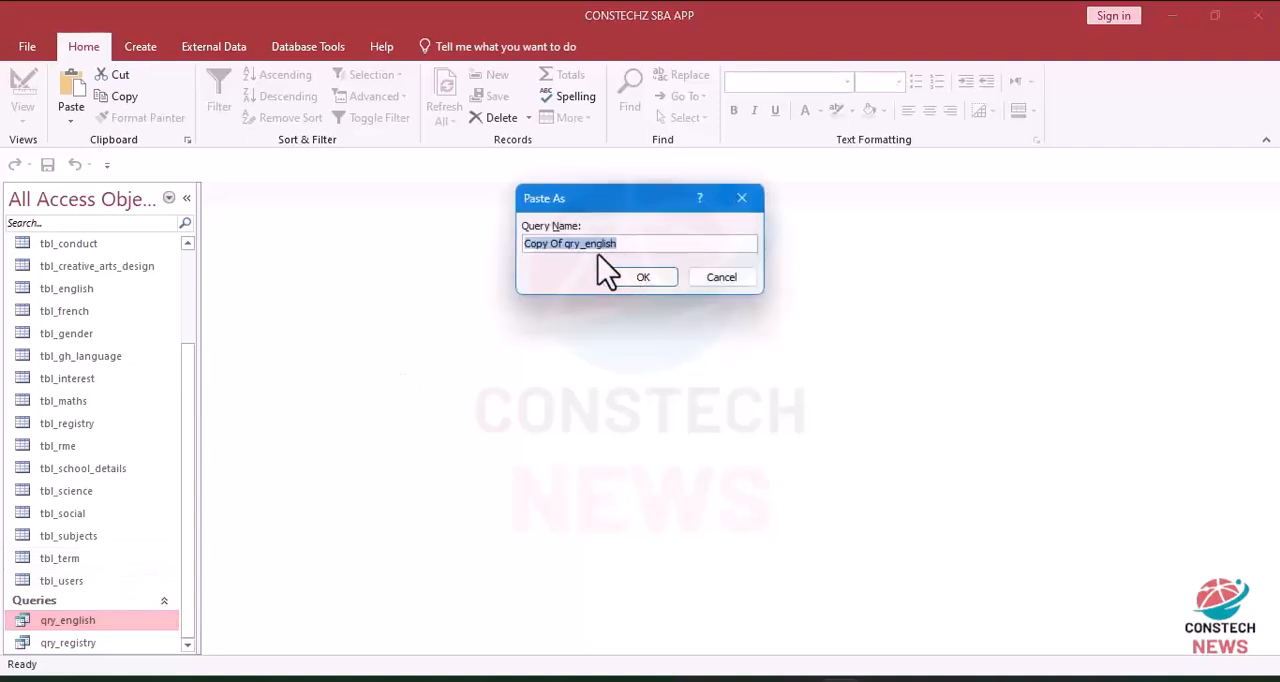
double_click(557, 244)
key(Delete)
key(BackSpace)
key(BackSpace)
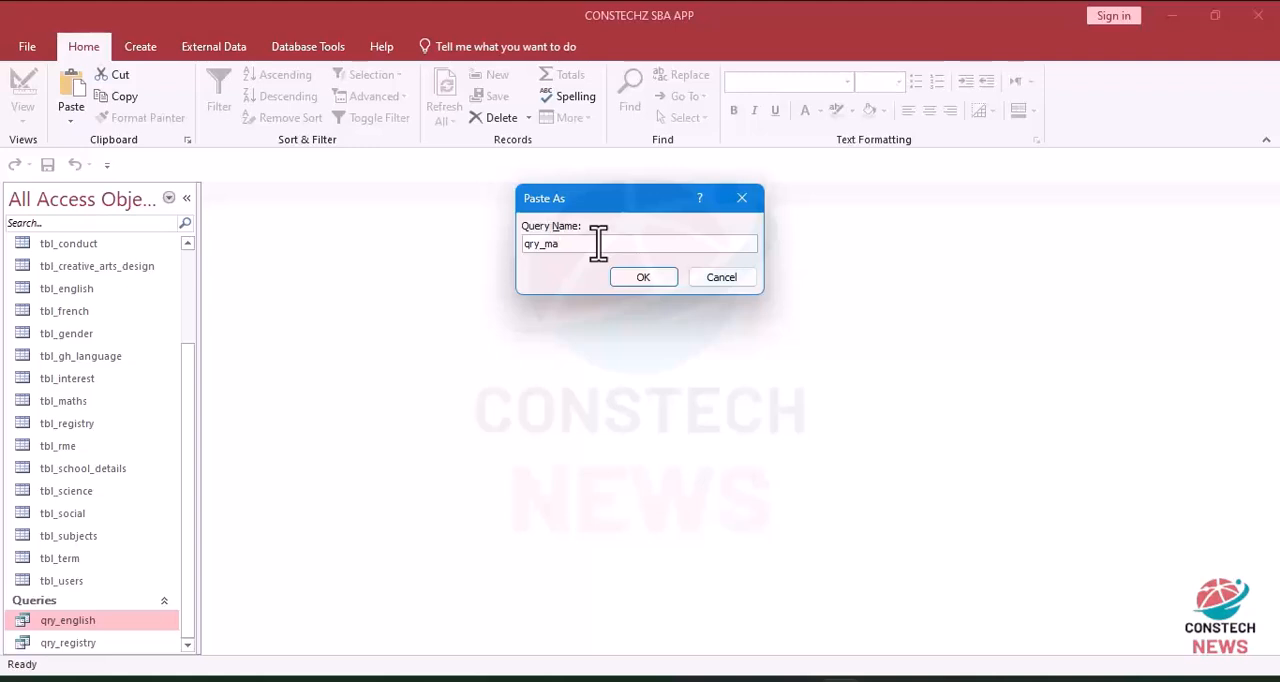
click(638, 277)
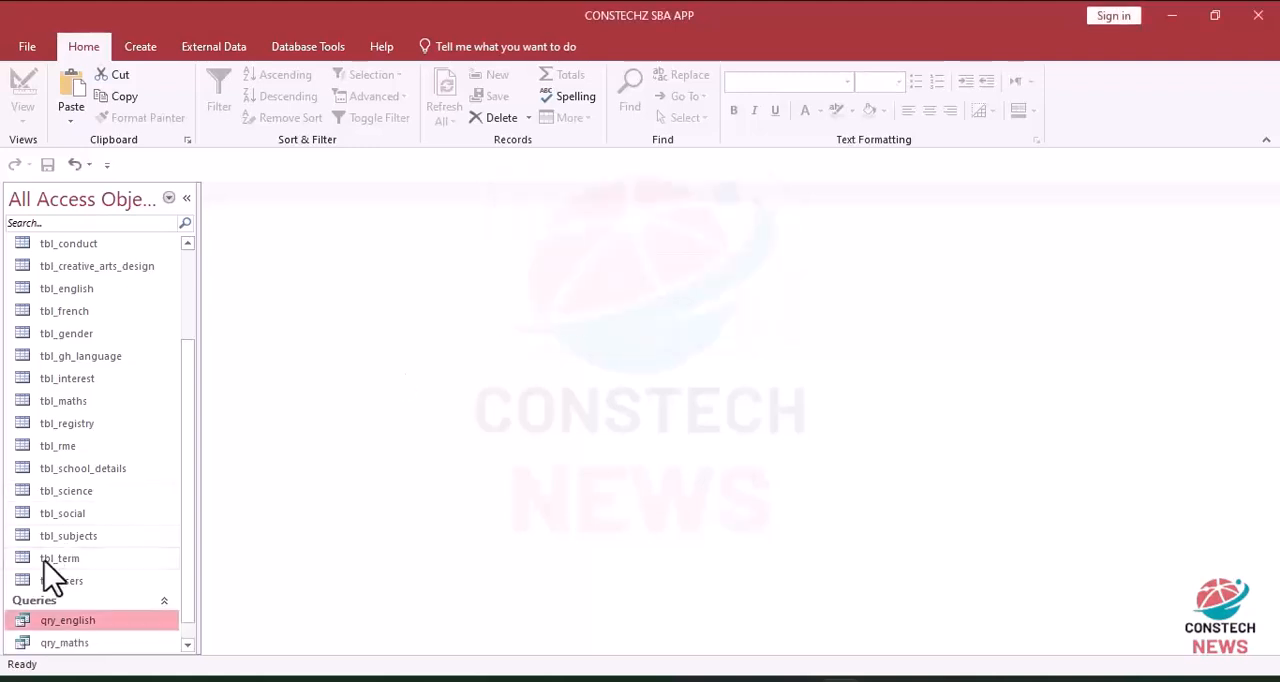
Step: Open qry_maths in Design View and change its class work, class test and home work fields to mat_class_work, mat_class_test and mat_home_work
double_click(52, 645)
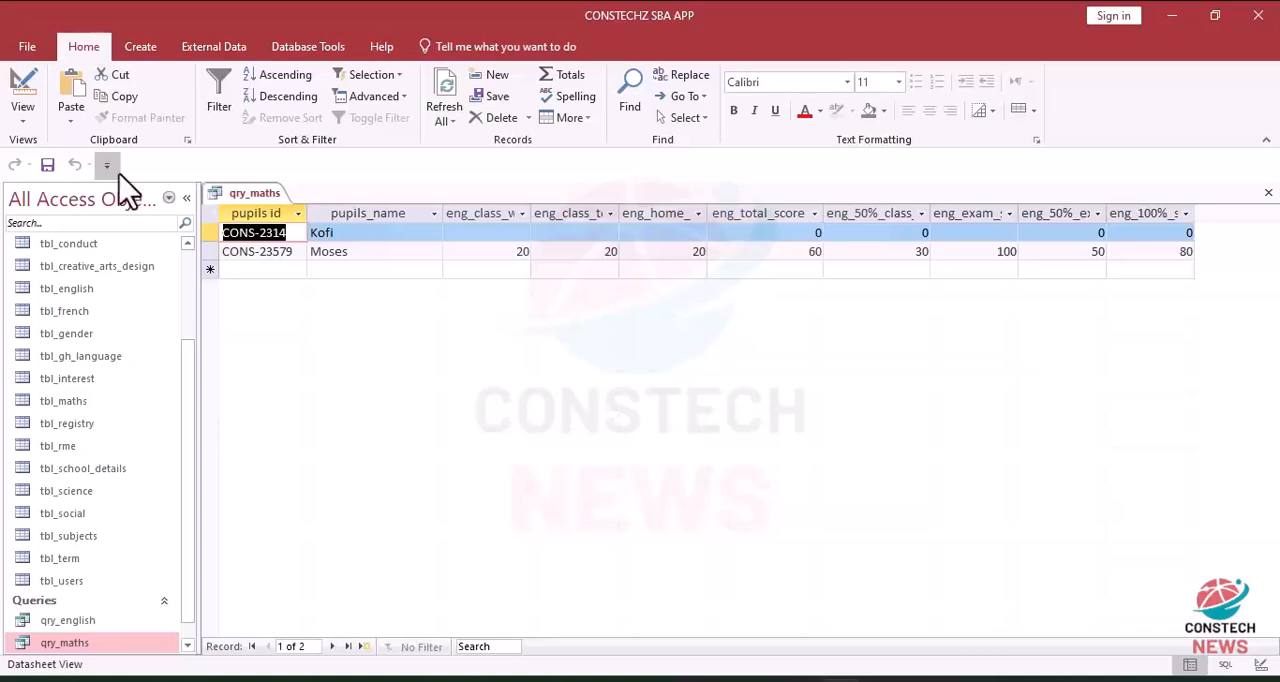
click(23, 88)
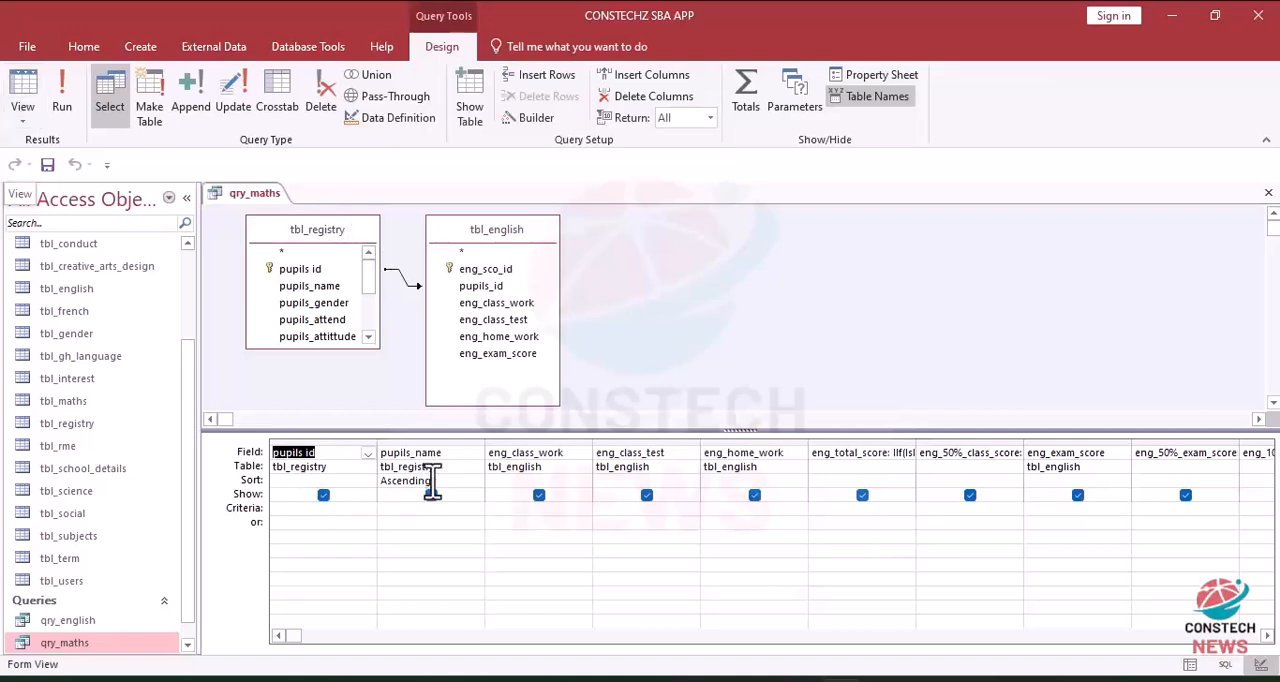
click(507, 460)
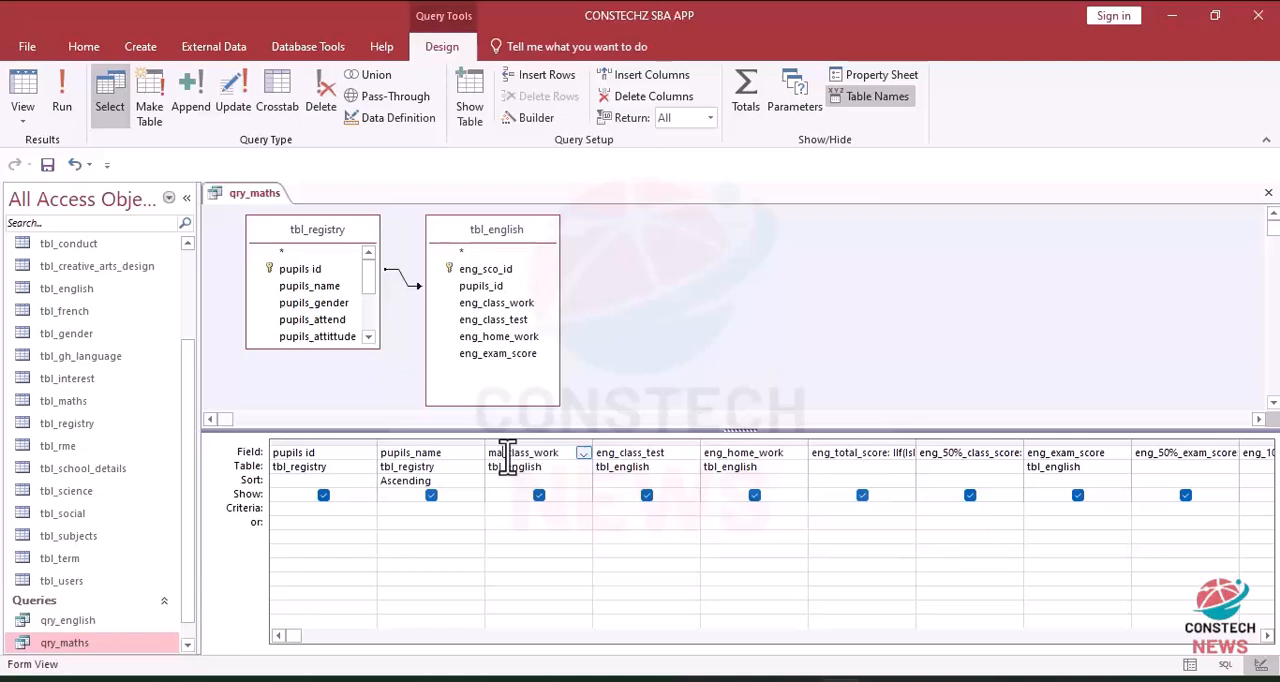
click(612, 453)
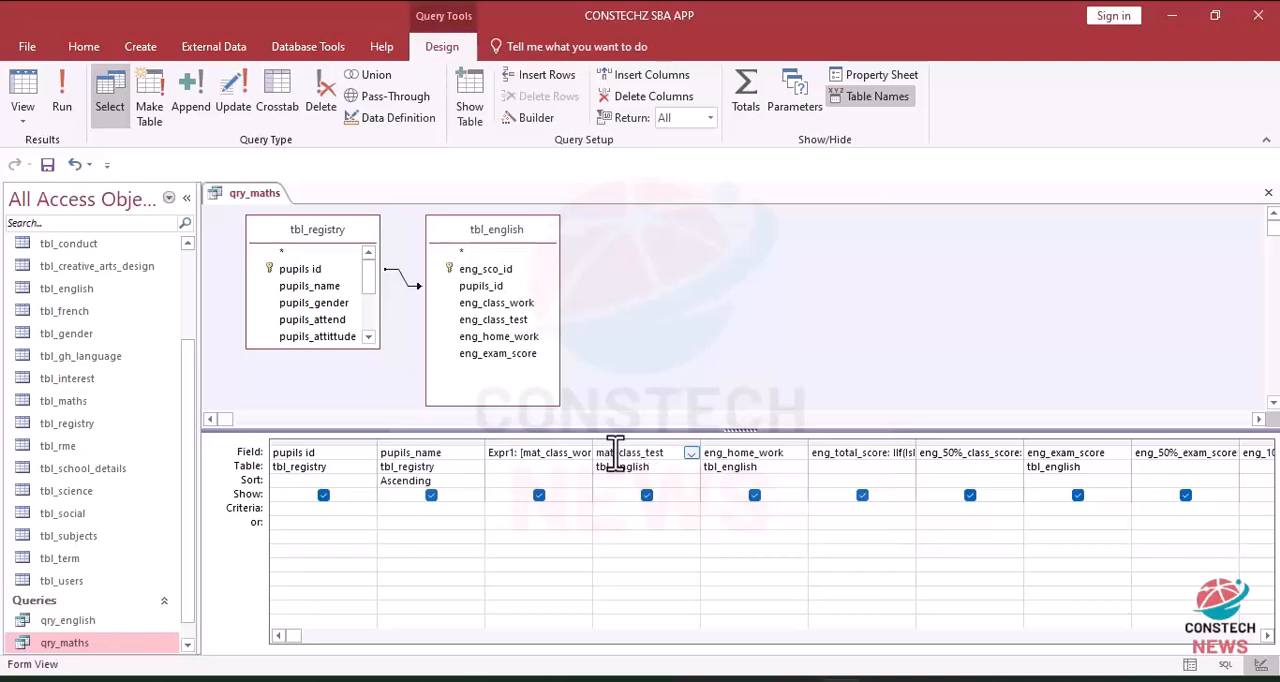
click(728, 453)
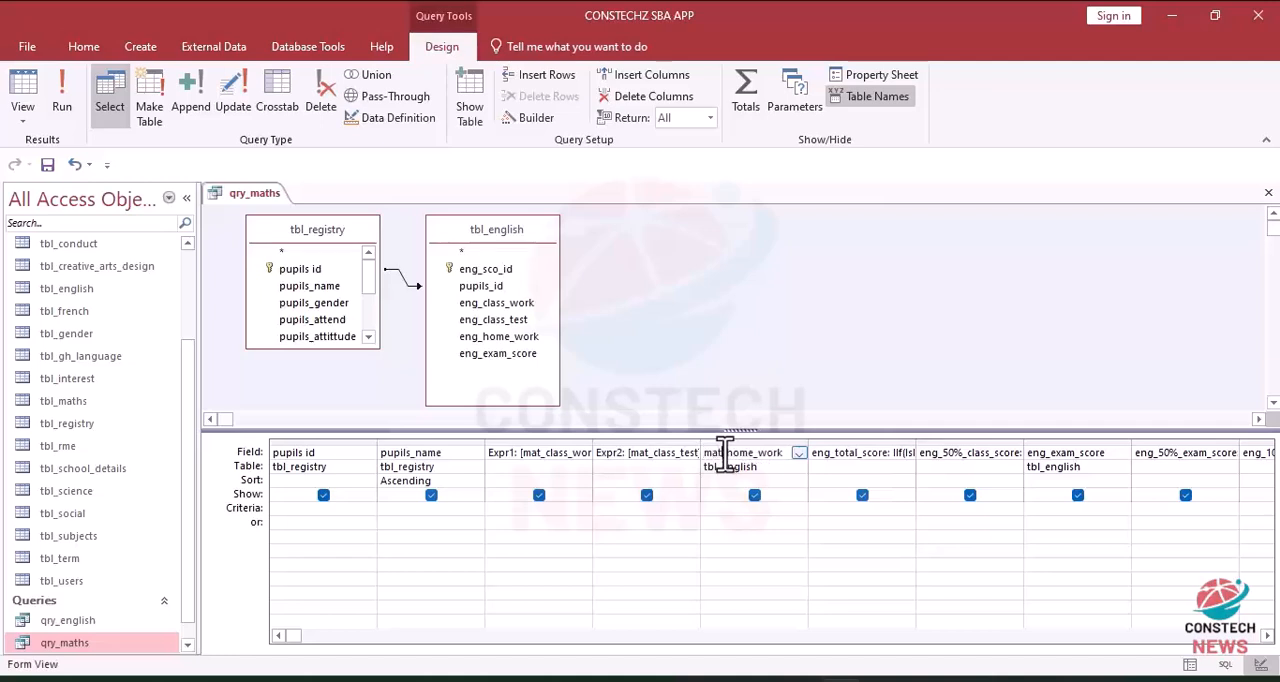
Step: Rename the calculated total and class score fields as mat_total_score and mat_50%_class_score
click(834, 453)
key(BackSpace)
key(BackSpace)
key(BackSpace)
text(mat)
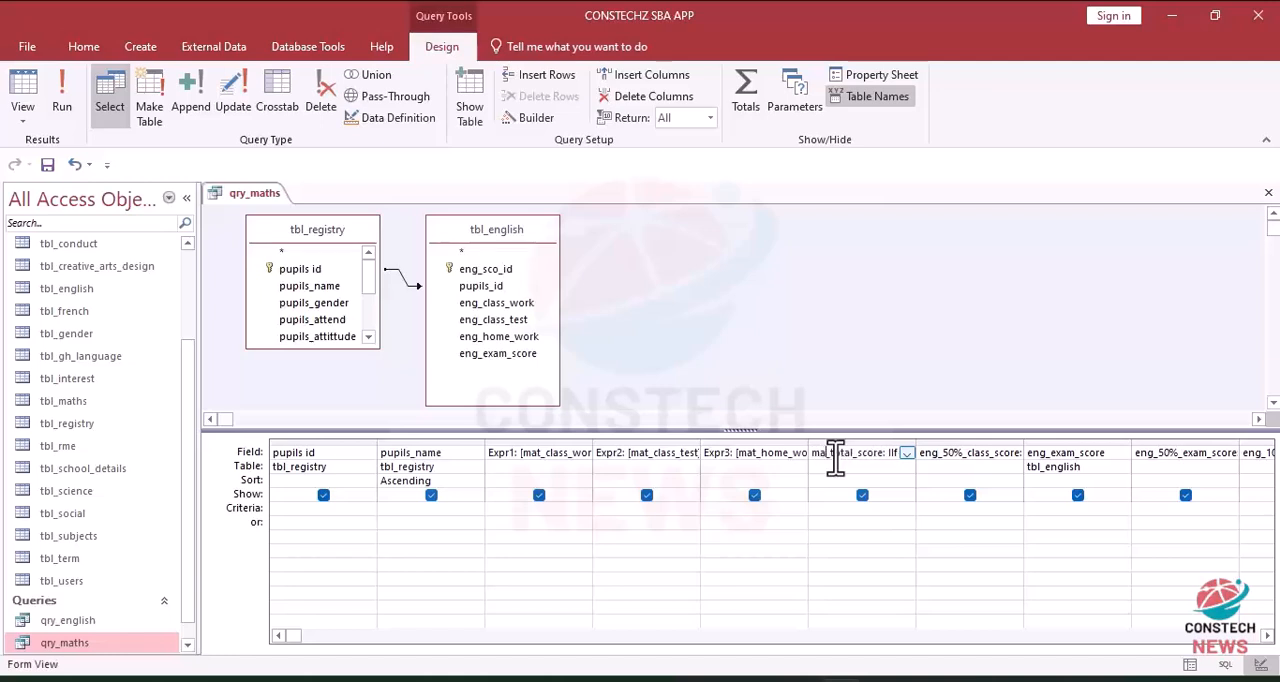
click(943, 452)
key(BackSpace)
key(BackSpace)
key(BackSpace)
text(mat)
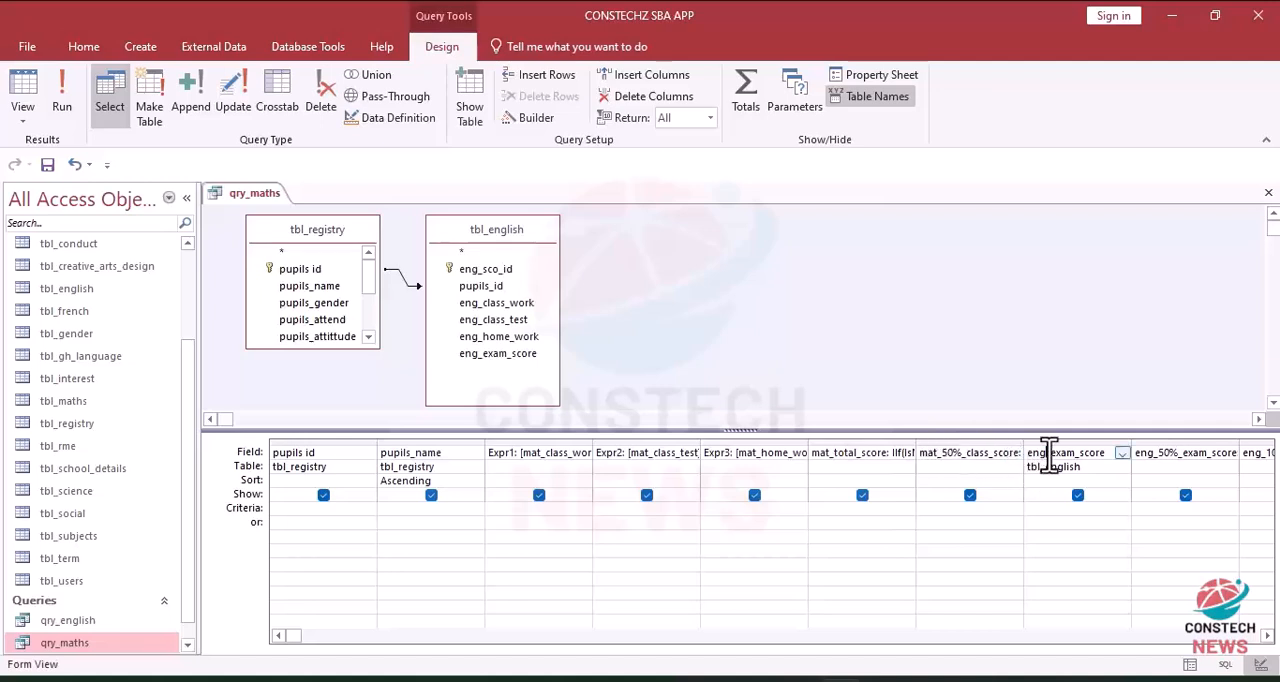
Step: Change the two exam fields of qry_maths to mat_exam_score and mat_50%_exam_score
click(1161, 458)
key(BackSpace)
key(BackSpace)
key(BackSpace)
key(BackSpace)
text(ma)
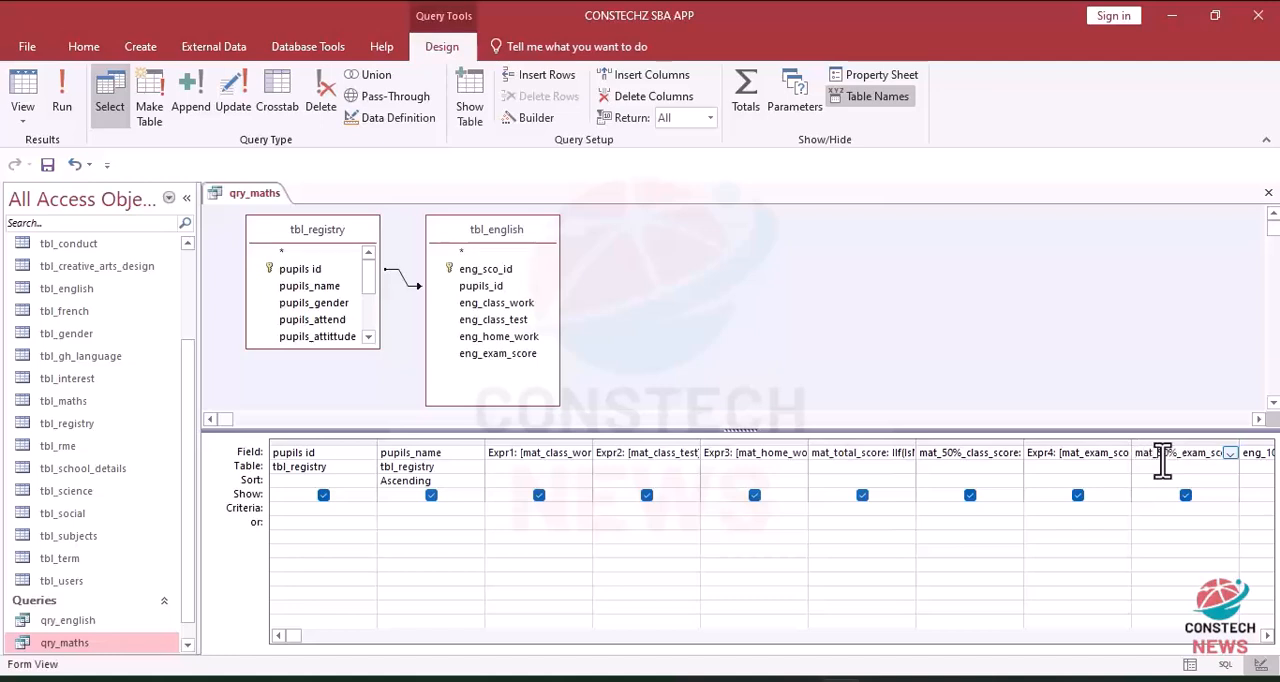
text(t)
Step: Rename the final calculated score field of qry_maths as mat_100%_score
key(End)
key(Right)
key(Right)
key(Right)
key(Right)
key(Right)
key(Right)
click(1267, 636)
click(1267, 636)
click(1267, 636)
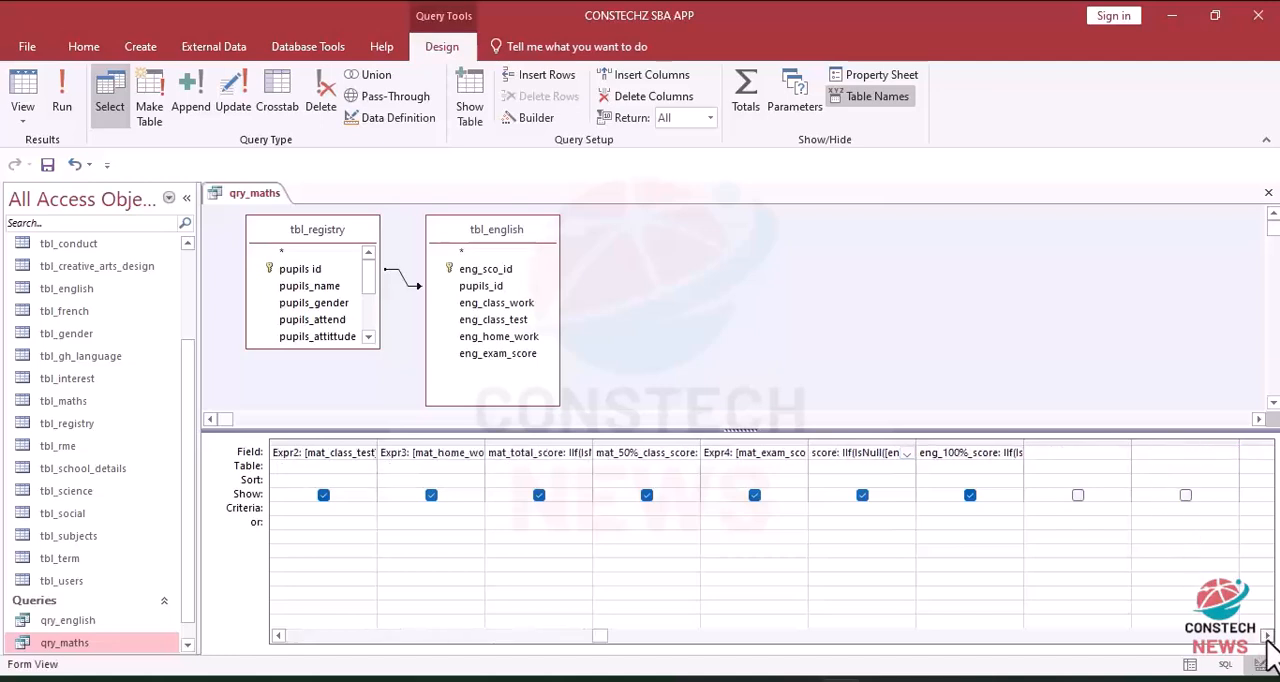
click(940, 456)
key(BackSpace)
key(BackSpace)
key(BackSpace)
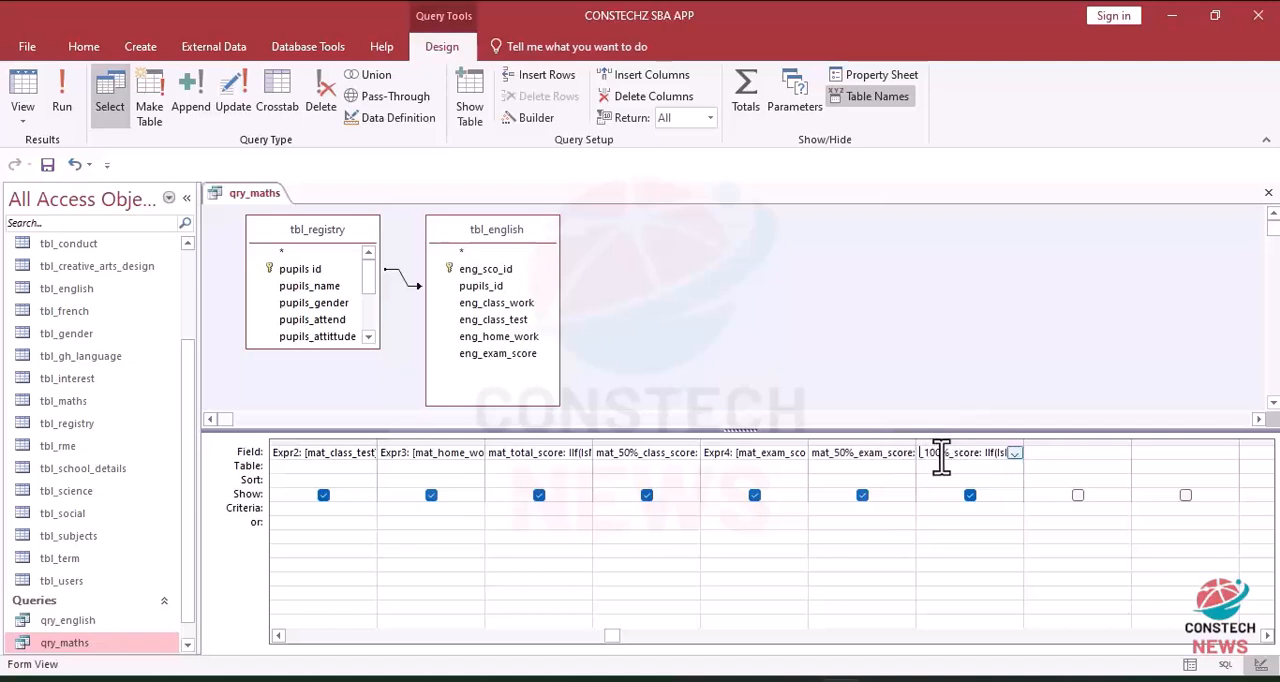
text(mat)
Step: Try to run the qry_maths query with the renamed fields, dismissing any parameter request
click(66, 100)
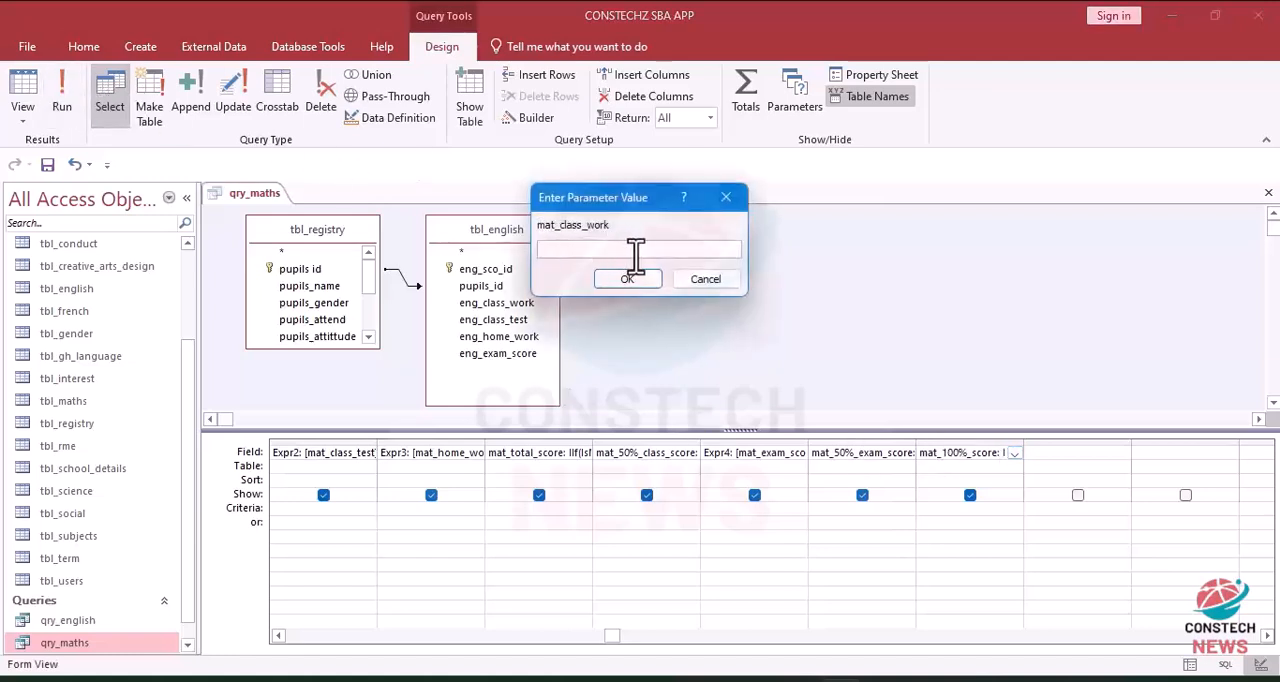
click(729, 199)
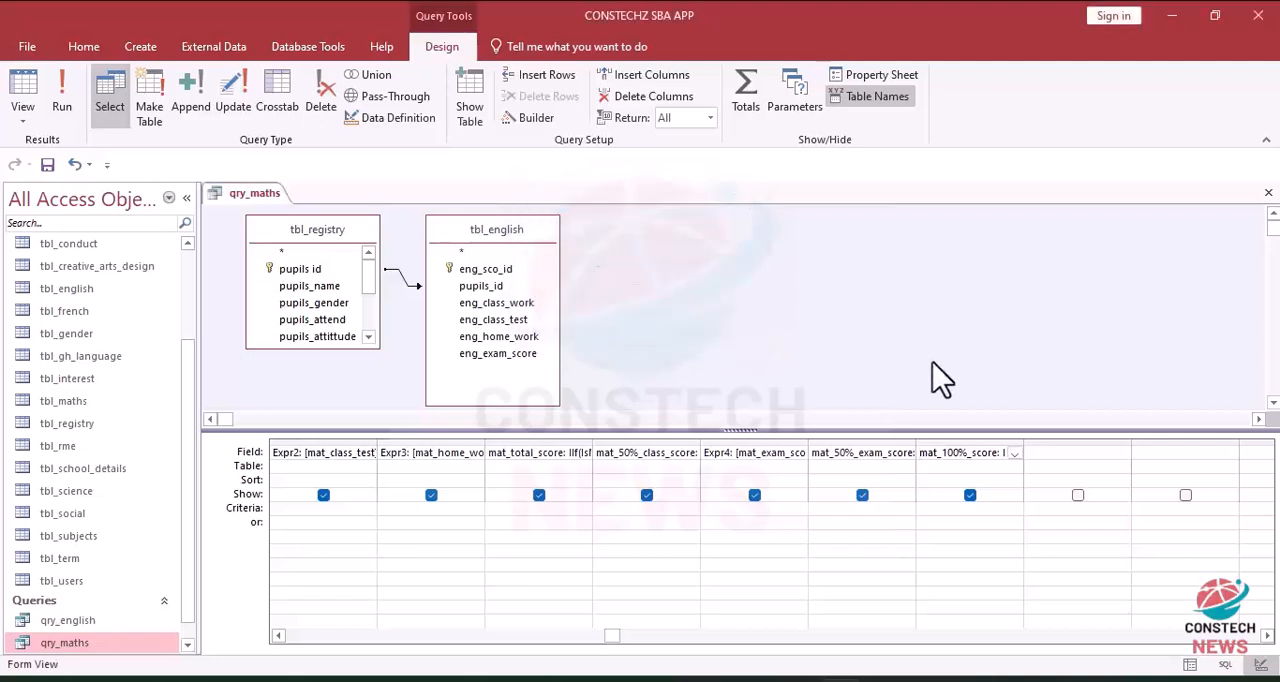
click(938, 510)
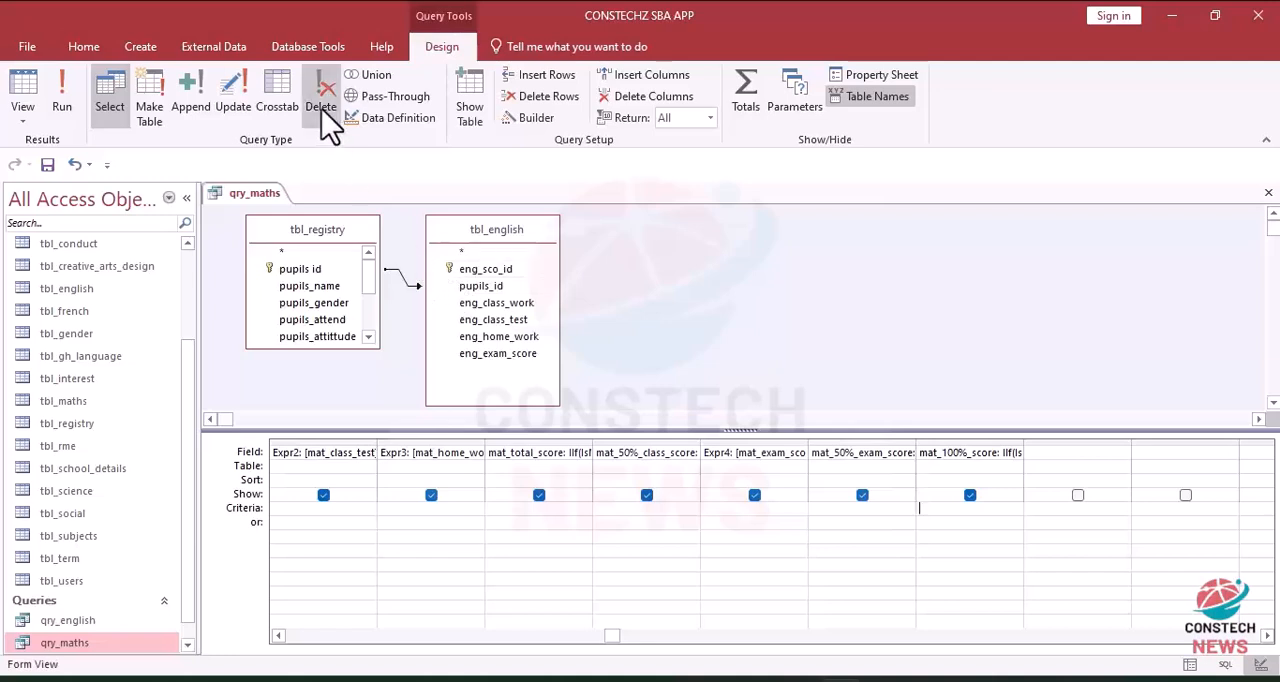
click(60, 100)
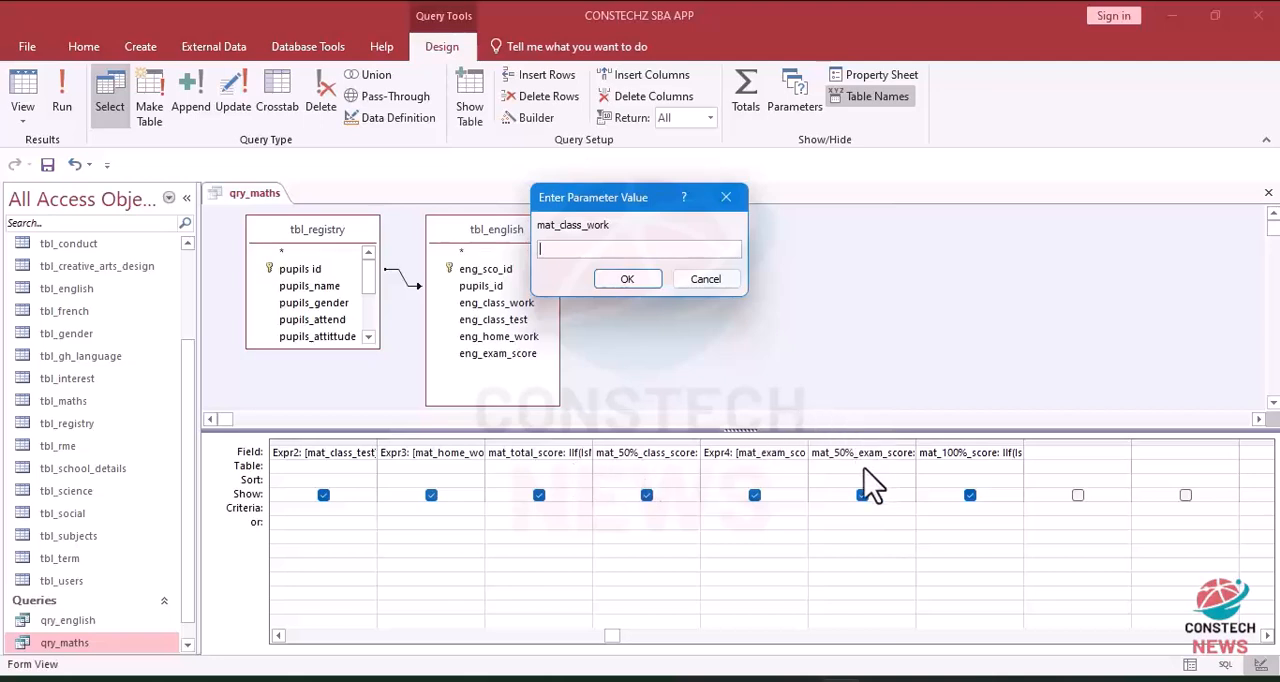
click(727, 197)
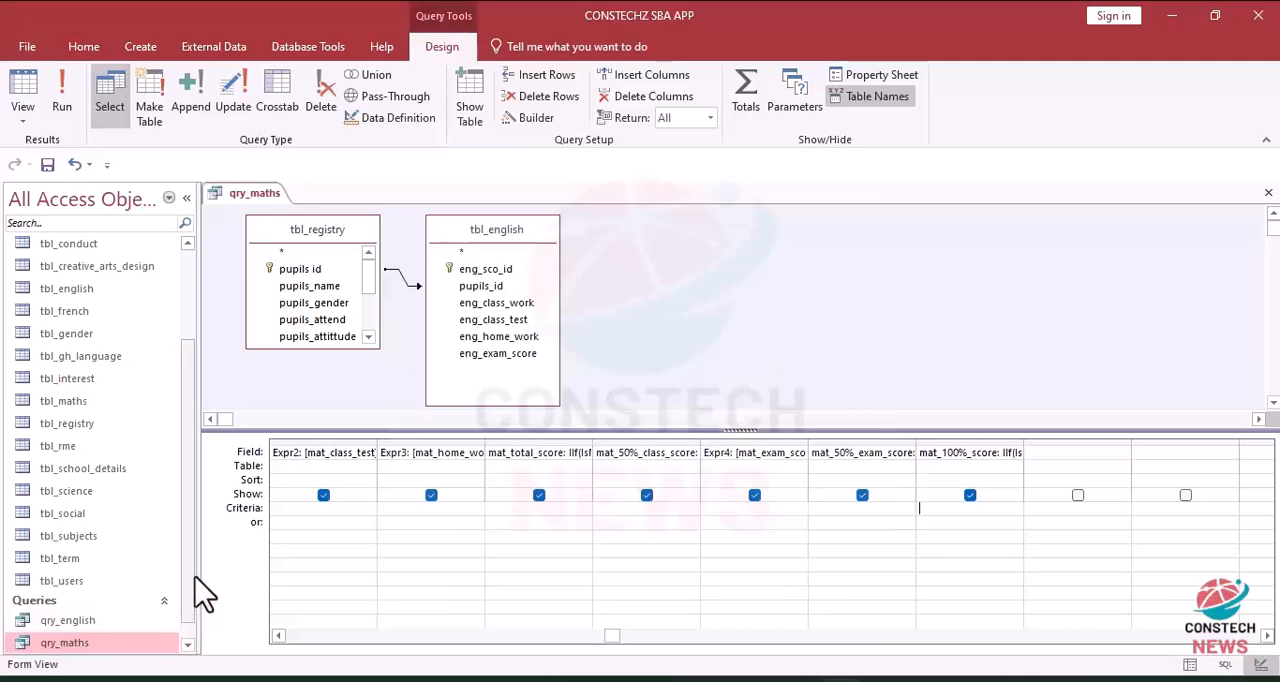
Step: Close qry_maths without saving its design changes and delete the query from the database
scroll(192, 630, down, 1)
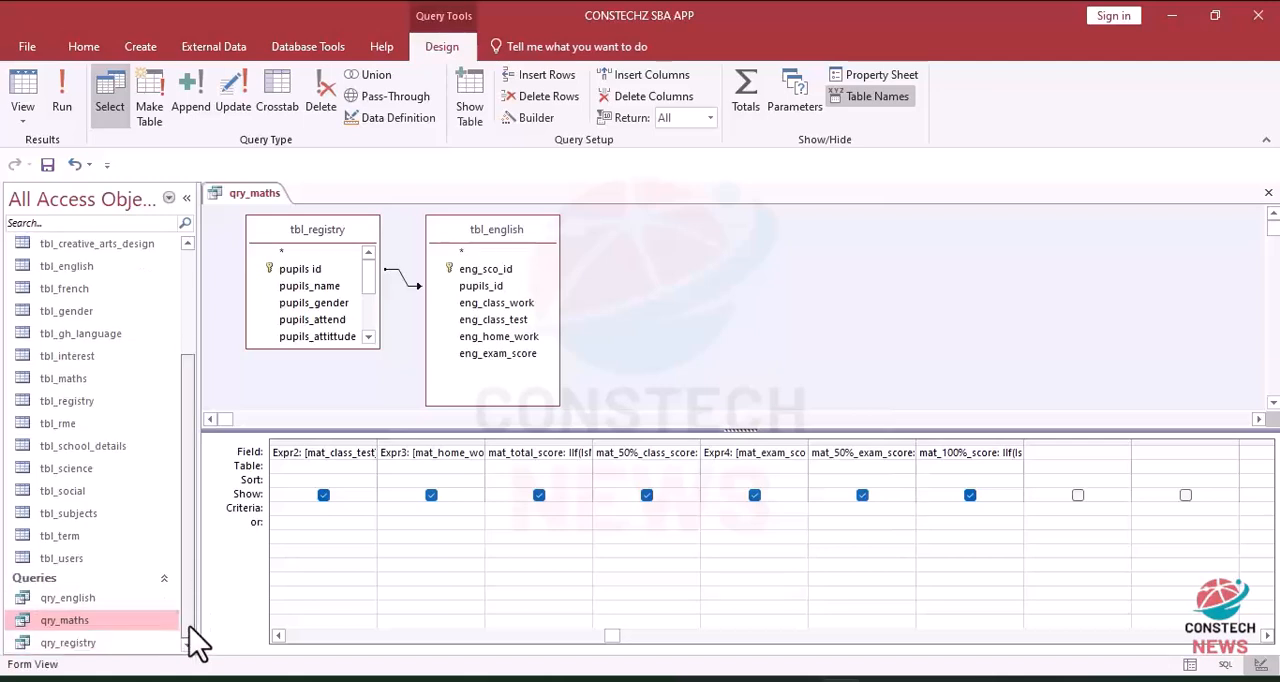
right_click(72, 622)
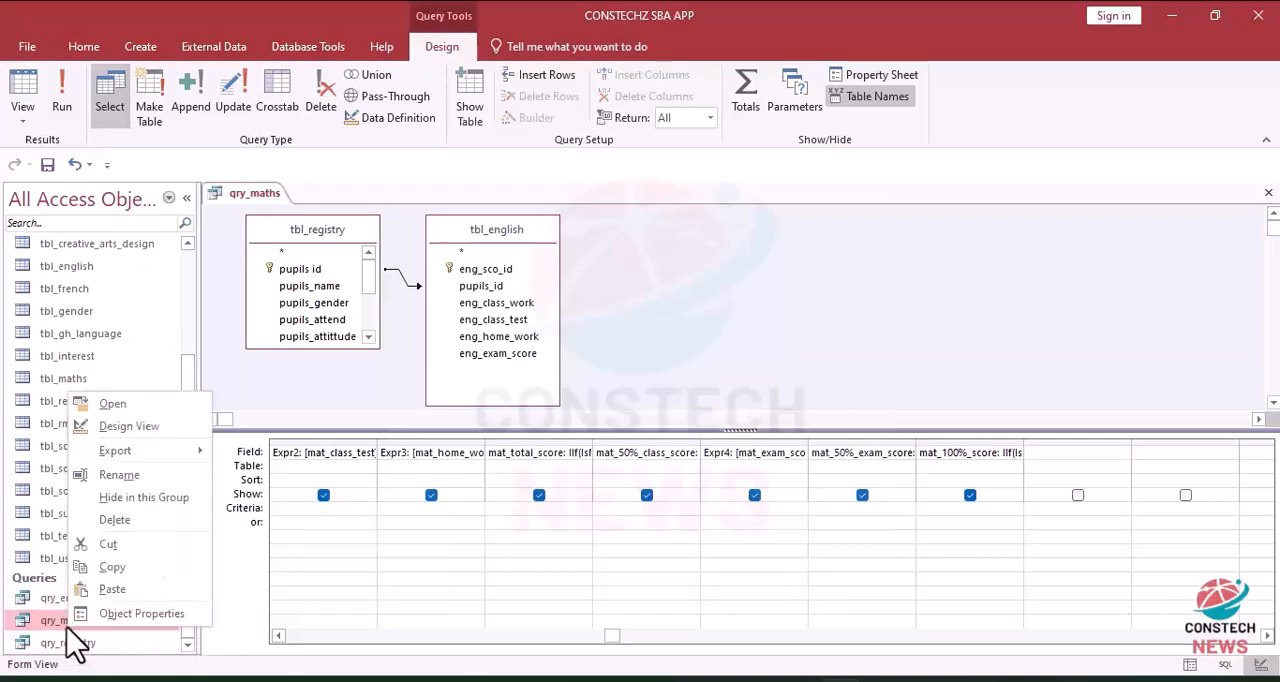
click(122, 519)
click(638, 406)
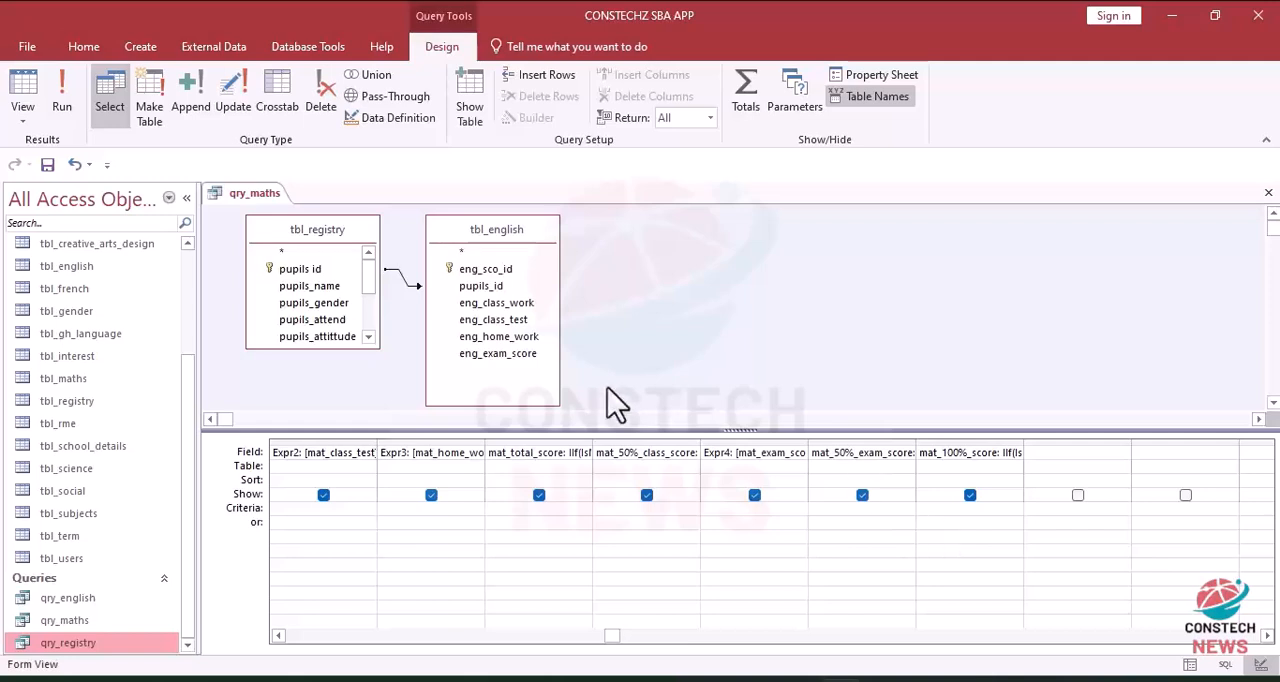
click(1268, 194)
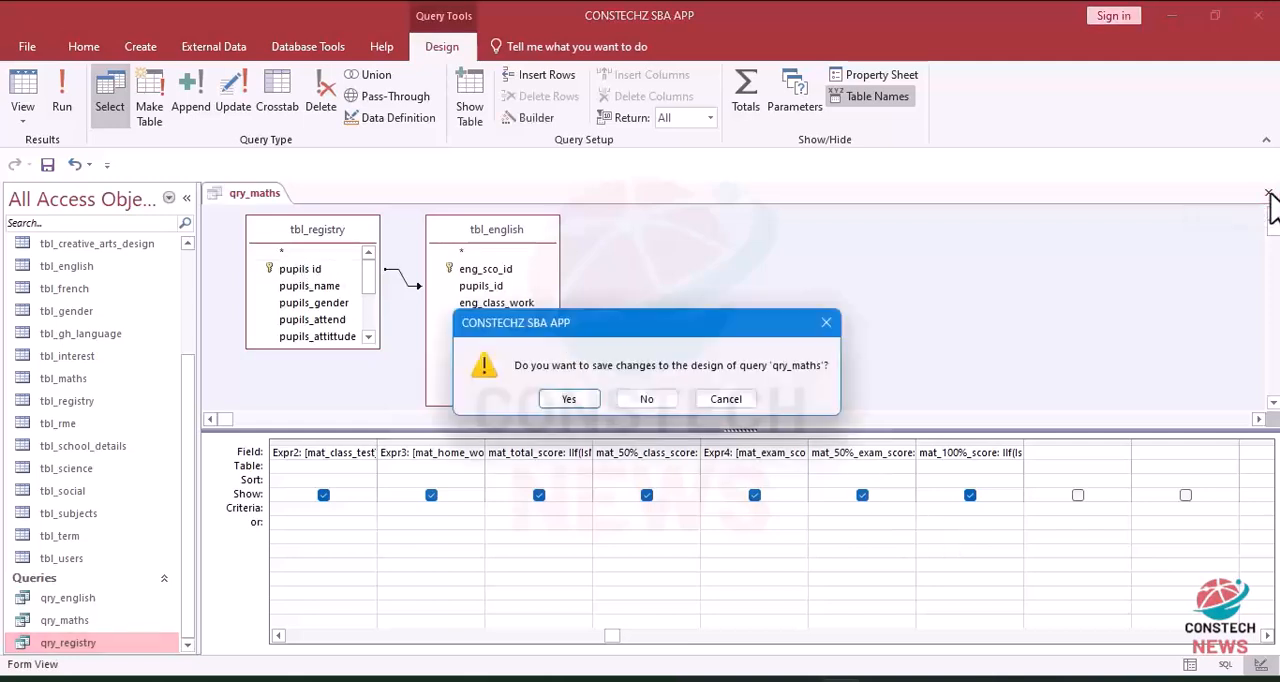
click(645, 400)
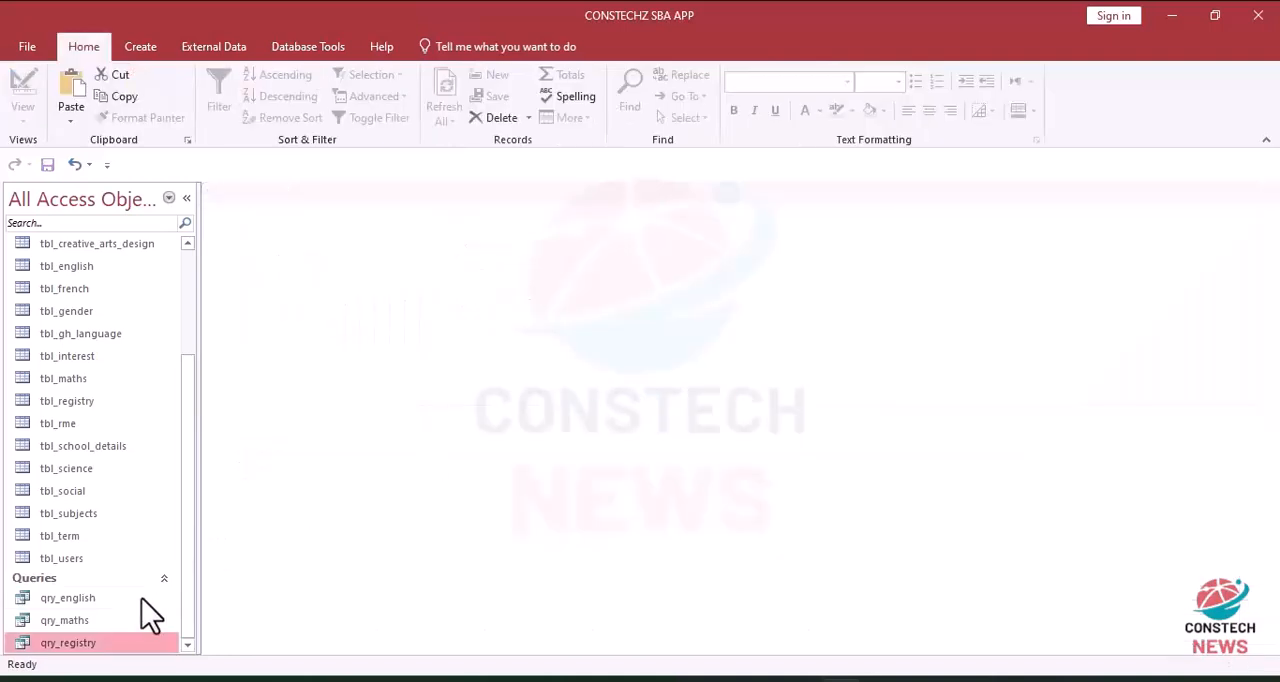
click(78, 620)
right_click(80, 620)
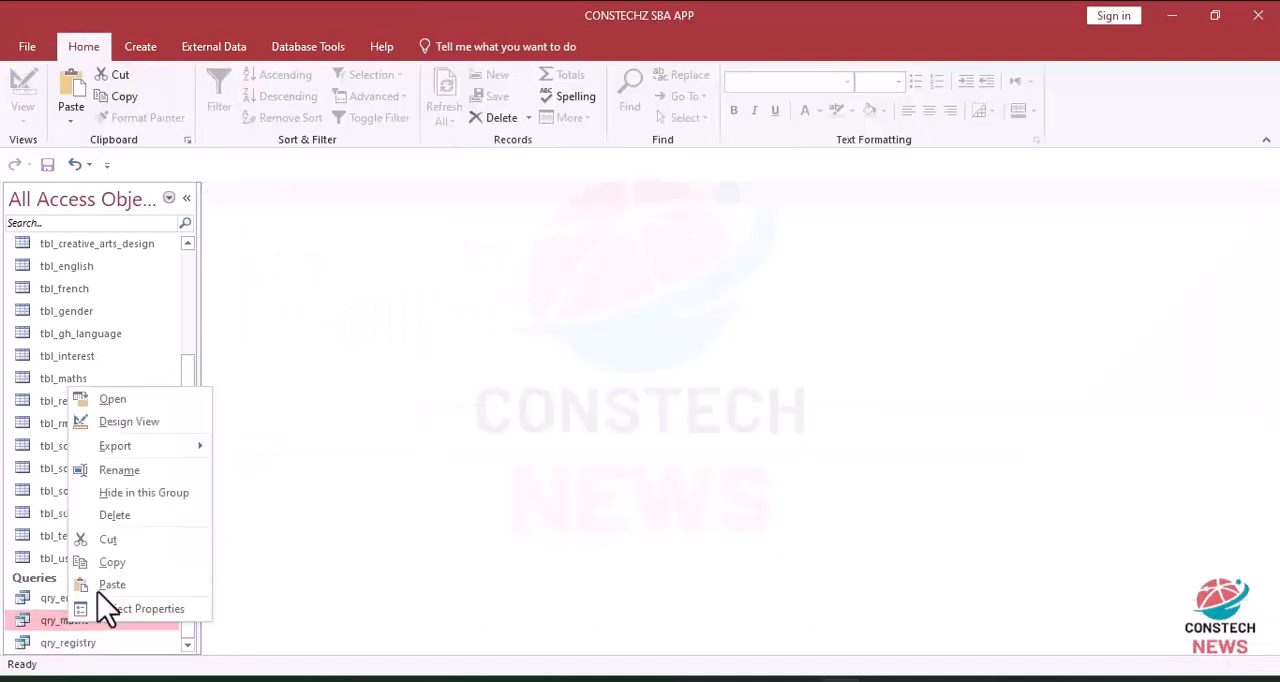
click(123, 514)
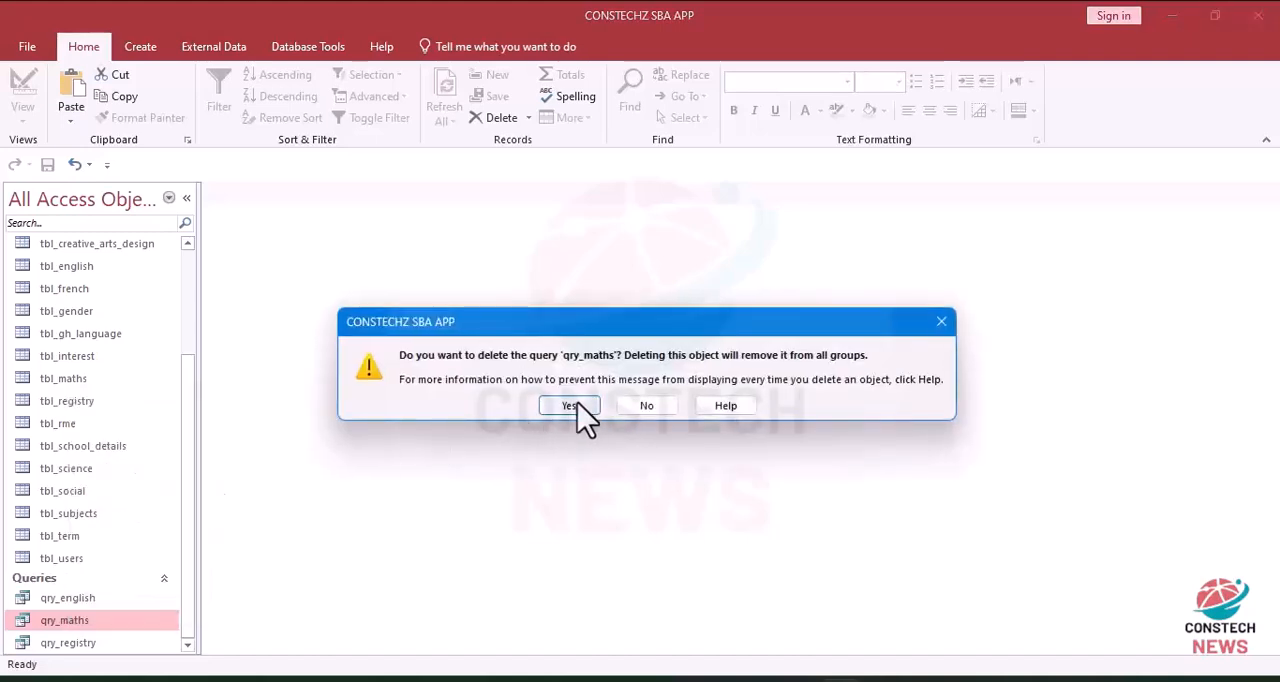
click(569, 405)
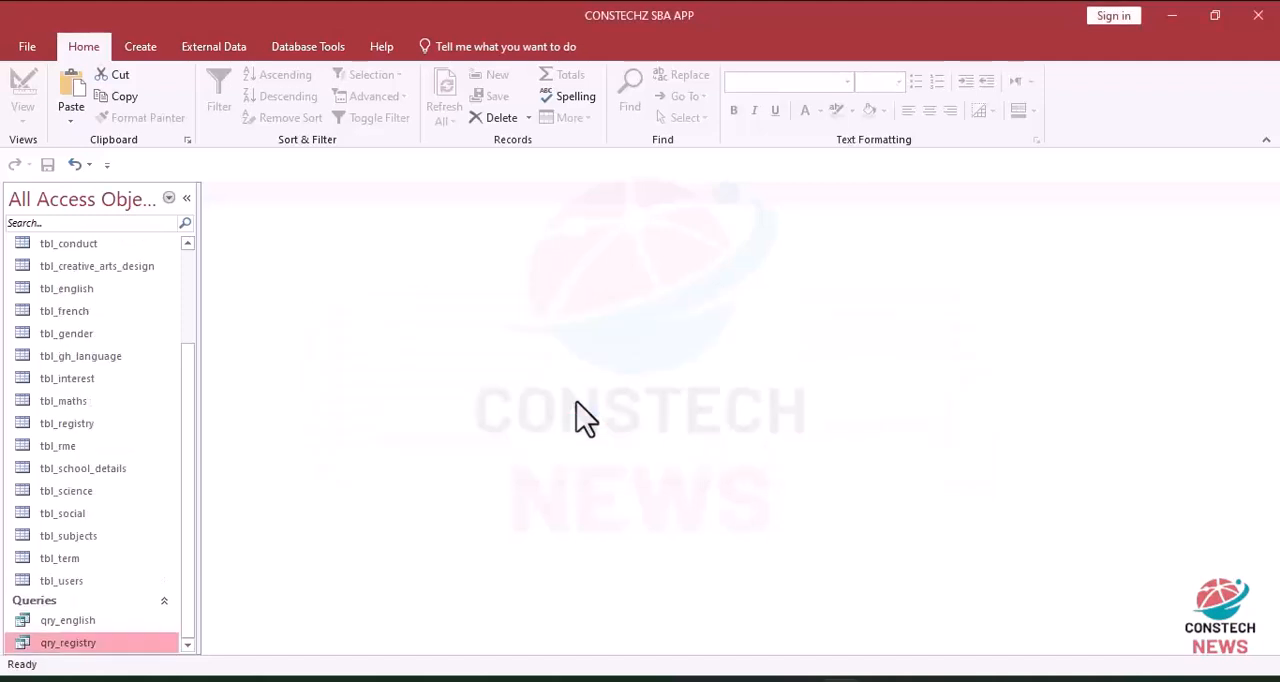
Step: Open the qry_english query for reference and create a new query design containing tbl_registry and tbl_maths
double_click(72, 622)
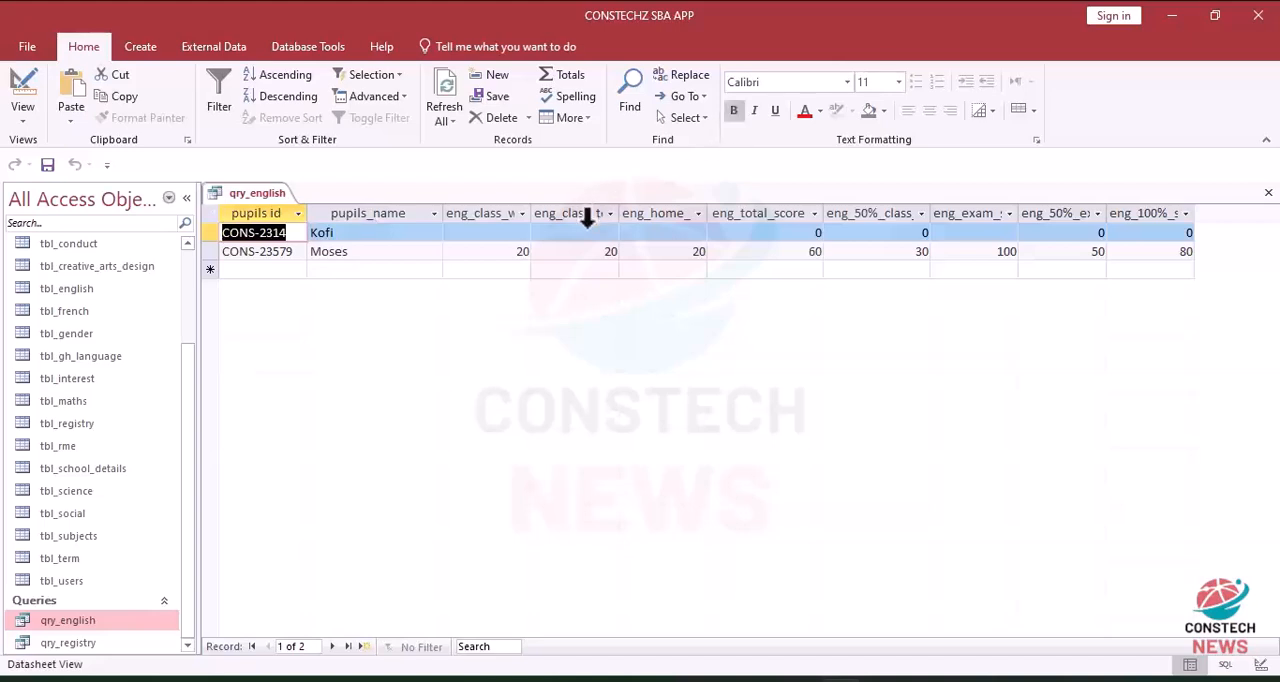
click(55, 405)
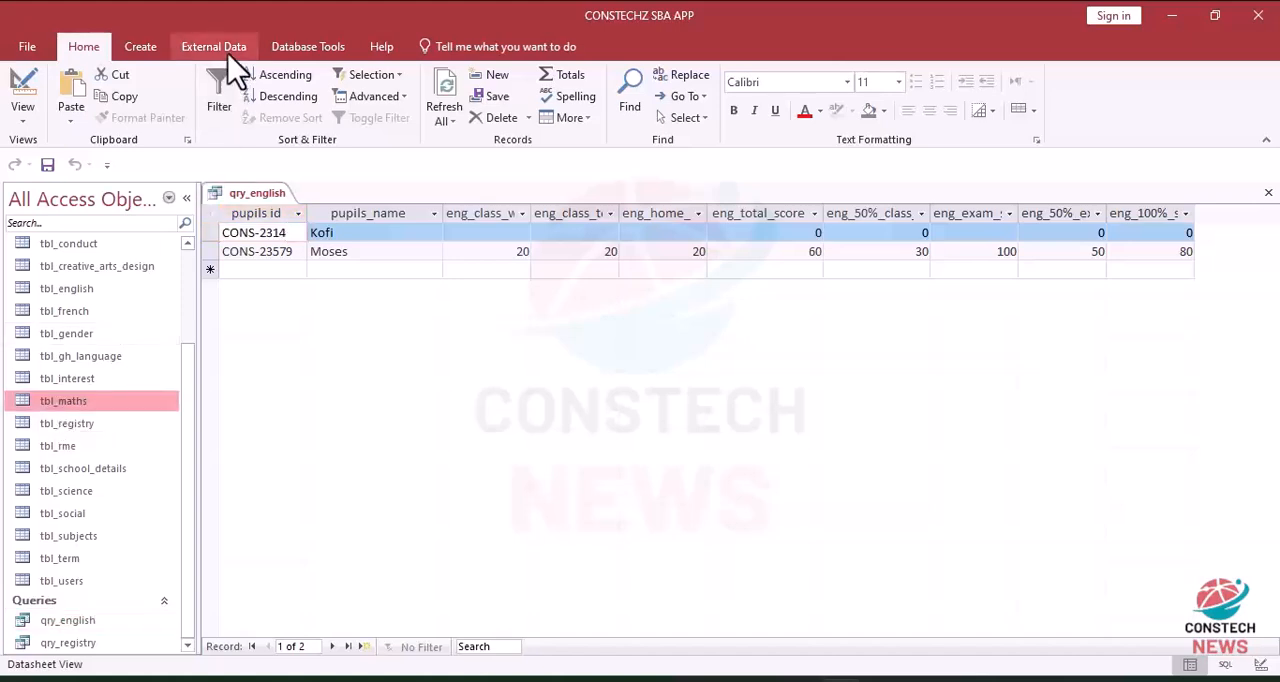
click(140, 52)
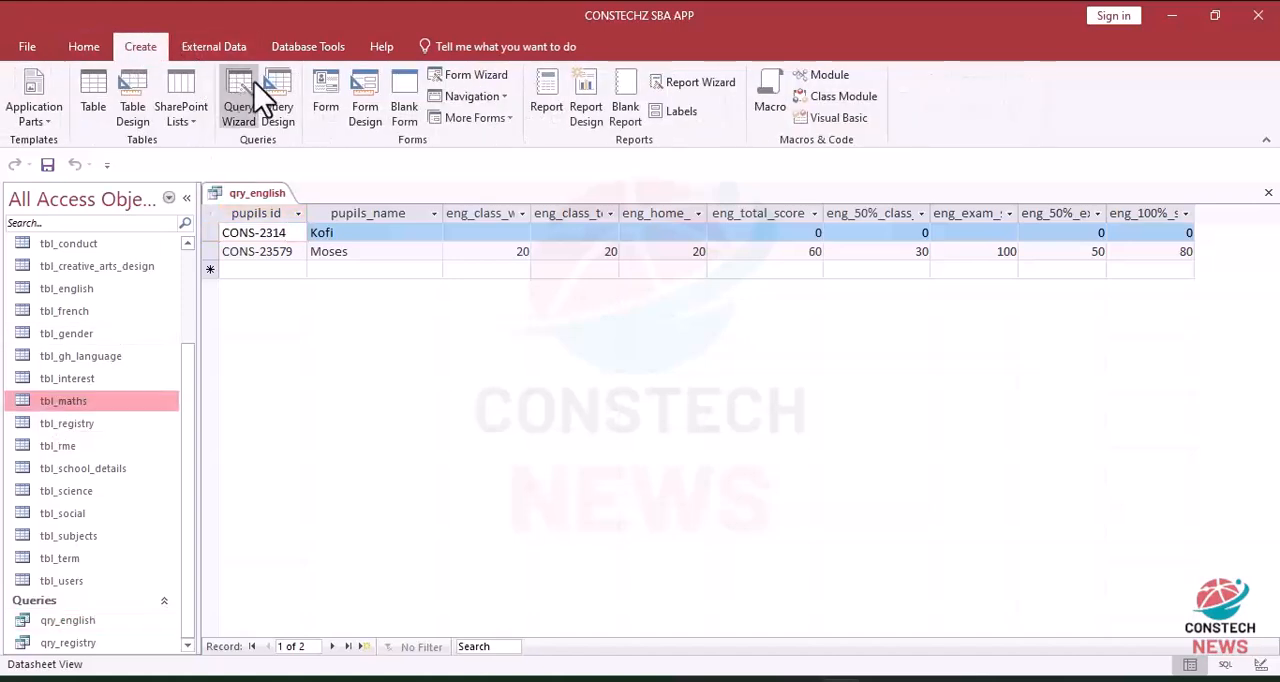
click(280, 104)
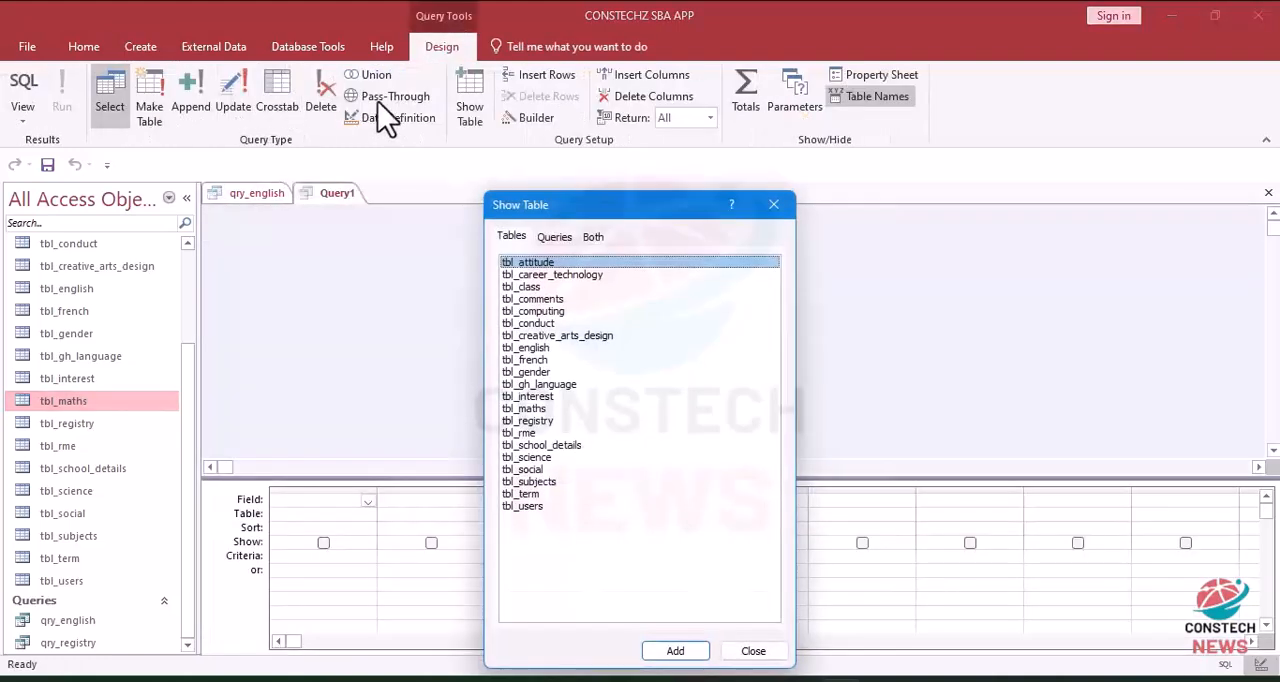
drag(670, 182, 778, 162)
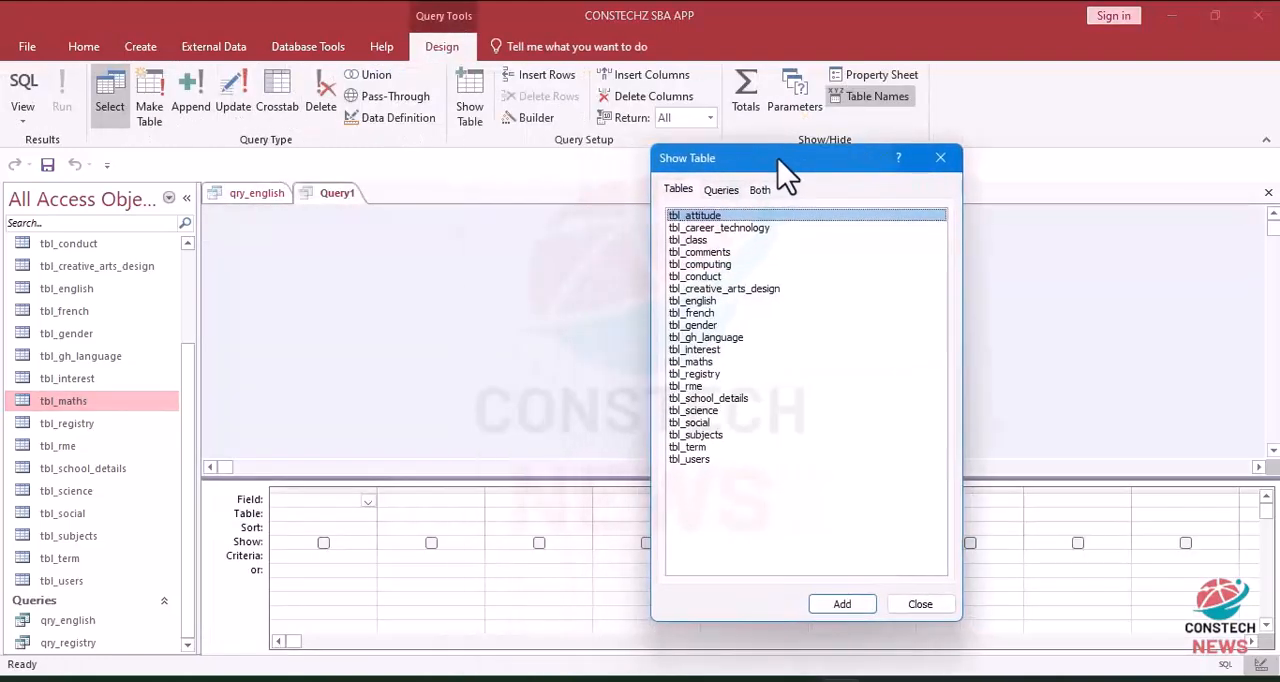
double_click(695, 376)
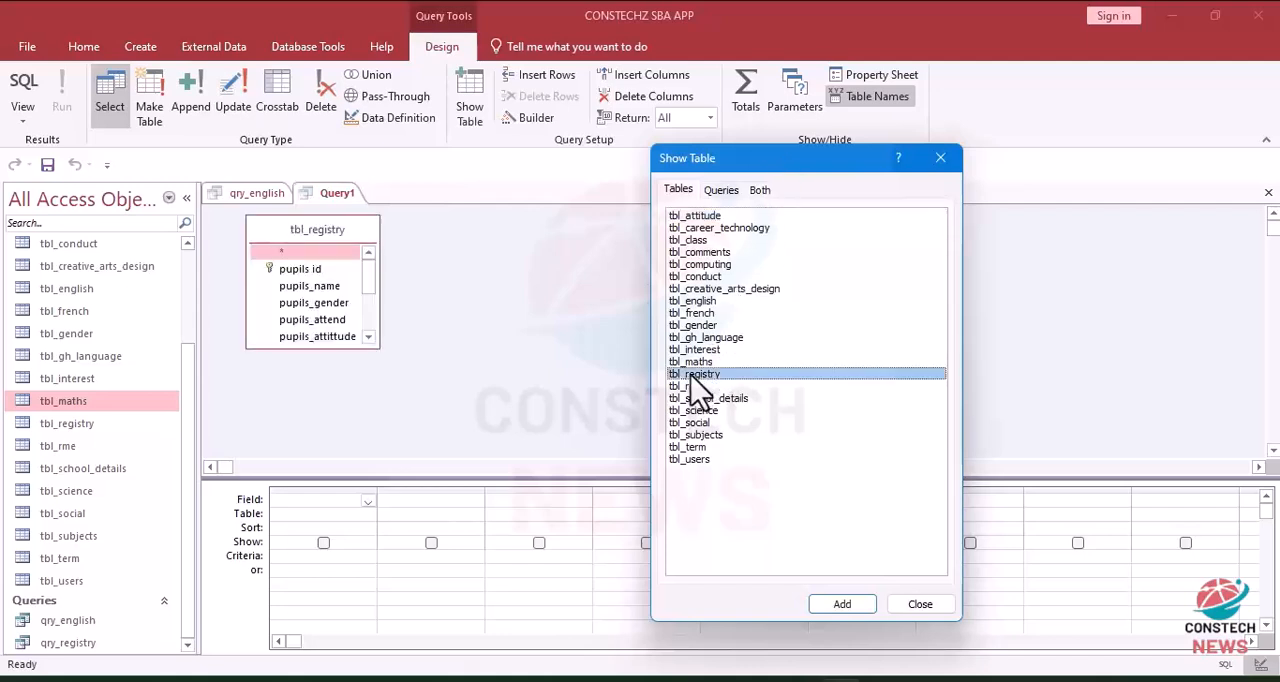
double_click(695, 362)
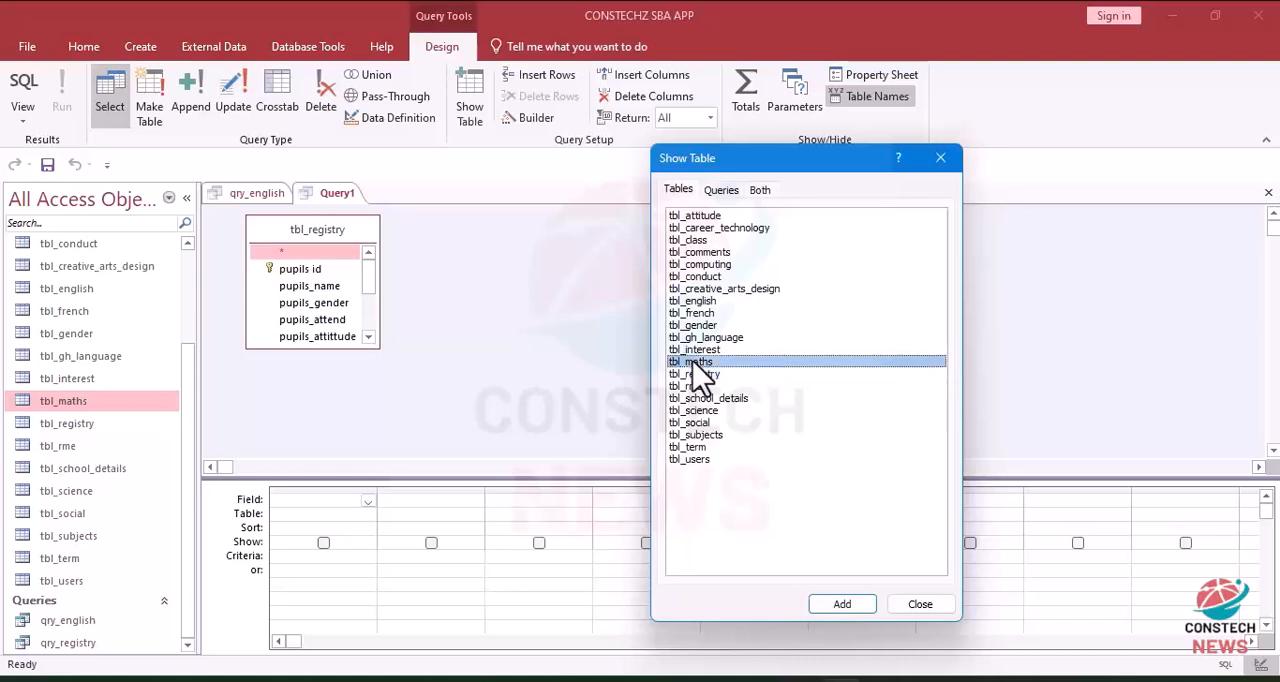
click(940, 160)
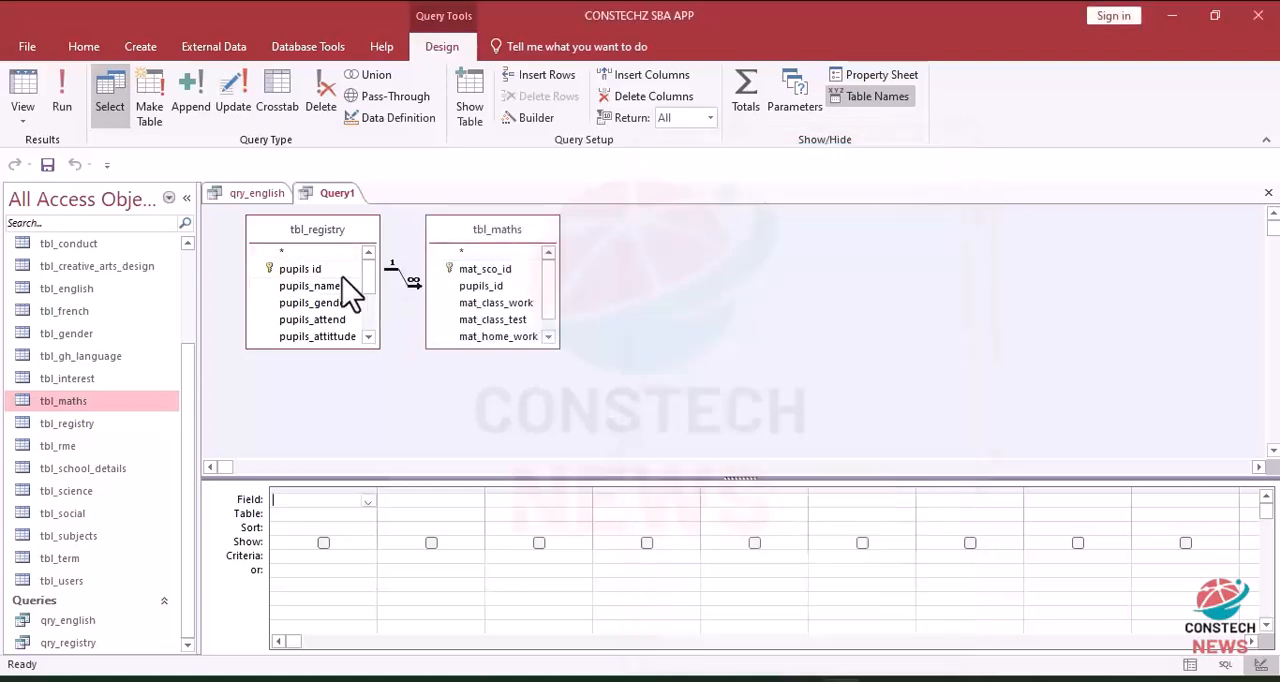
Step: Add pupils id and pupils_name from tbl_registry, plus mat_class_work, mat_class_test and mat_home_work from tbl_maths, to the query grid
double_click(295, 270)
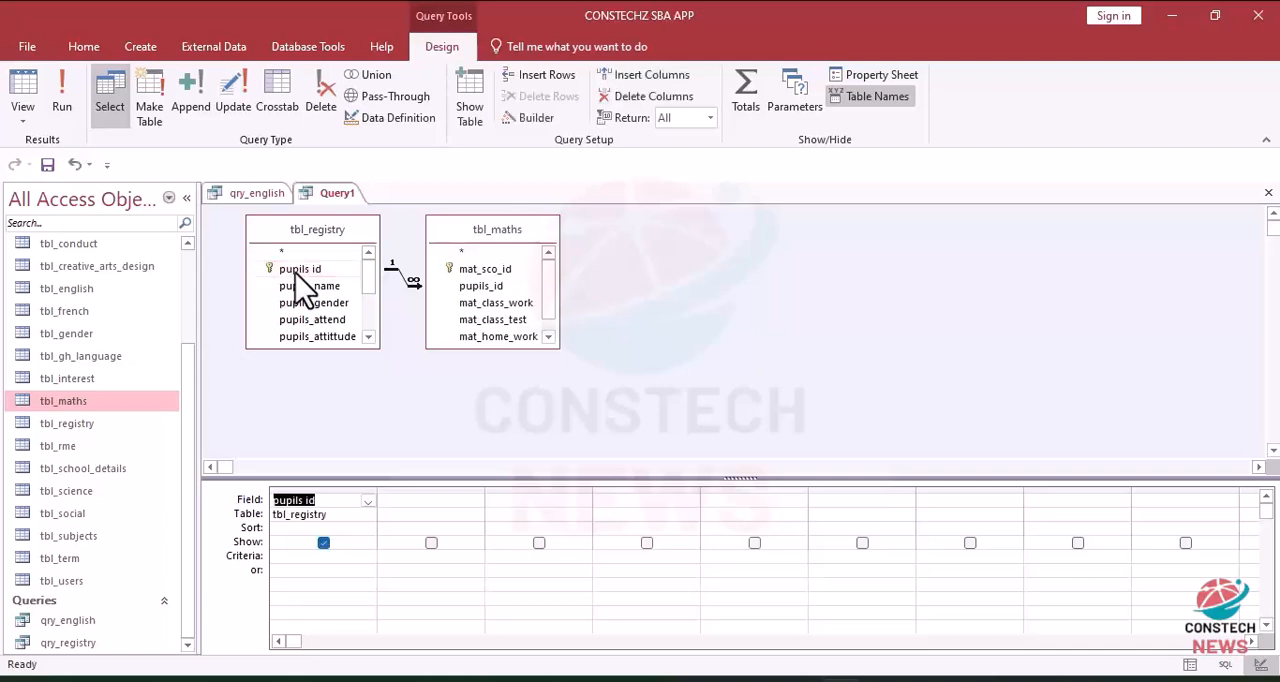
double_click(308, 286)
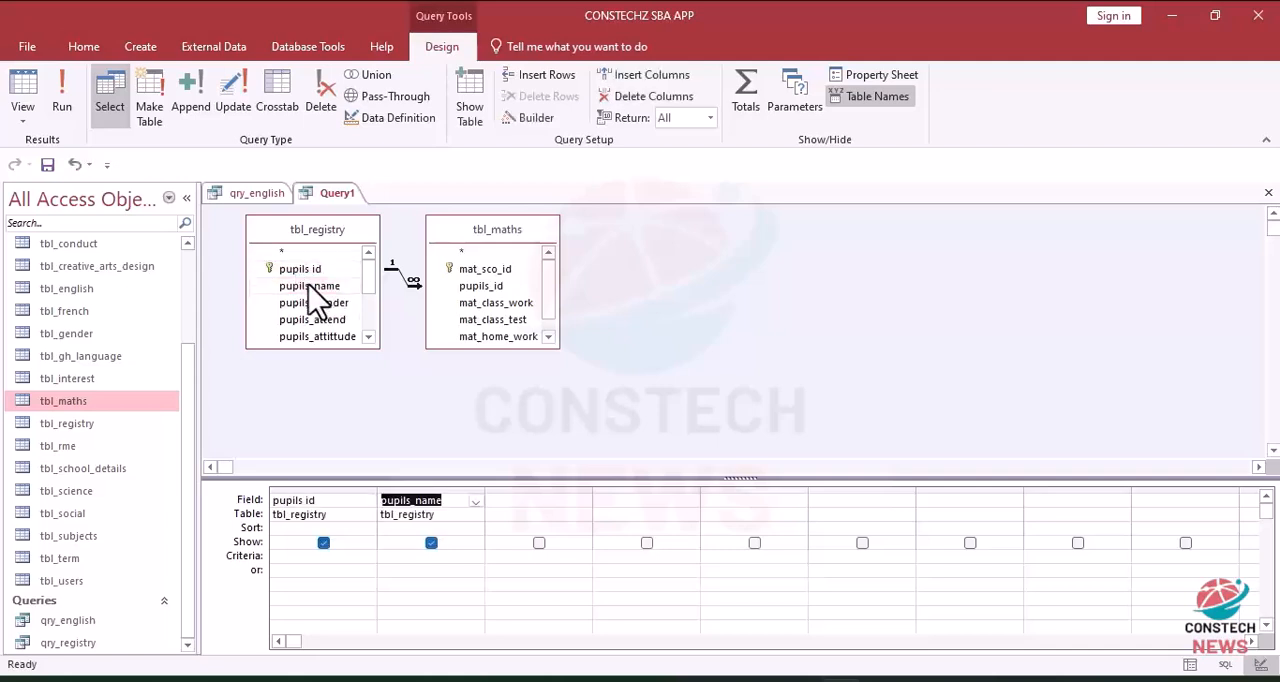
double_click(467, 303)
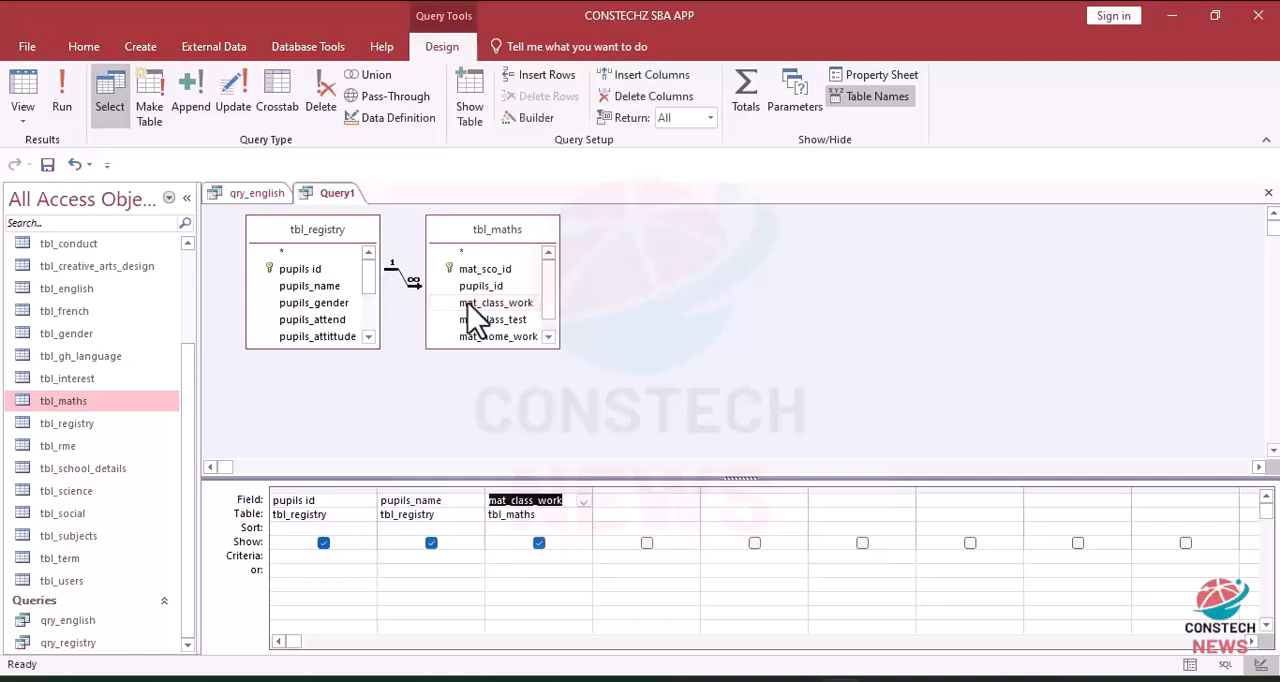
double_click(472, 326)
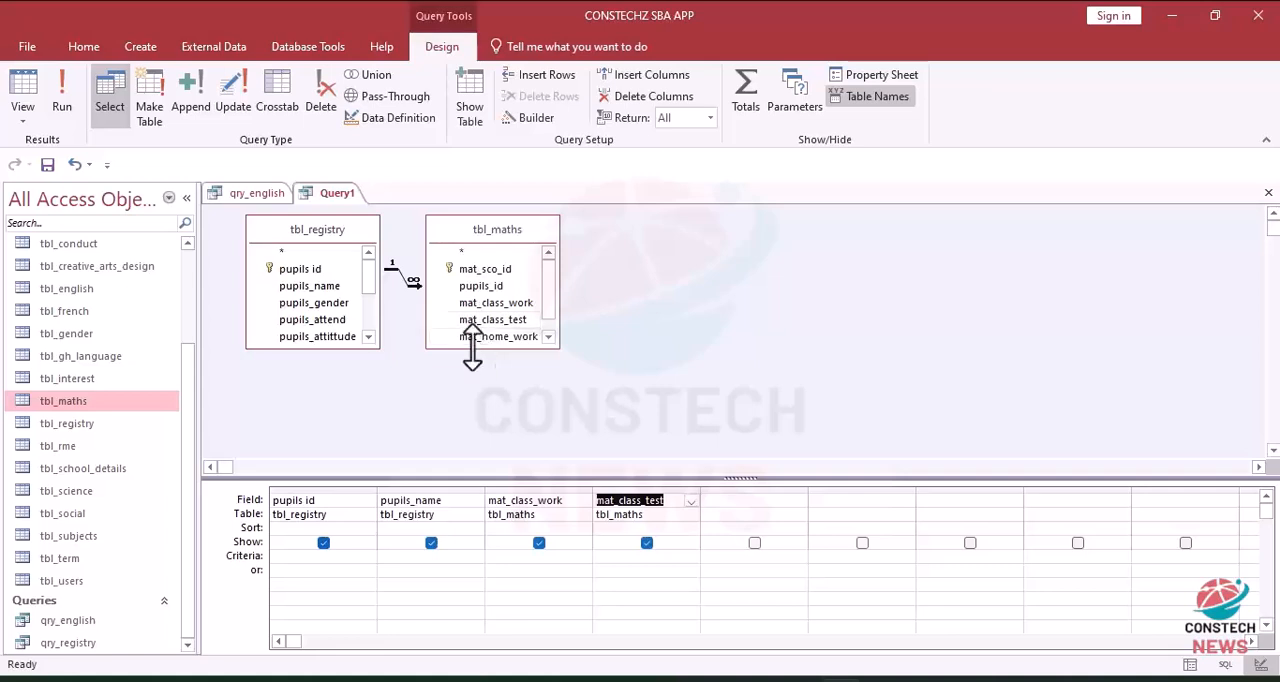
double_click(478, 338)
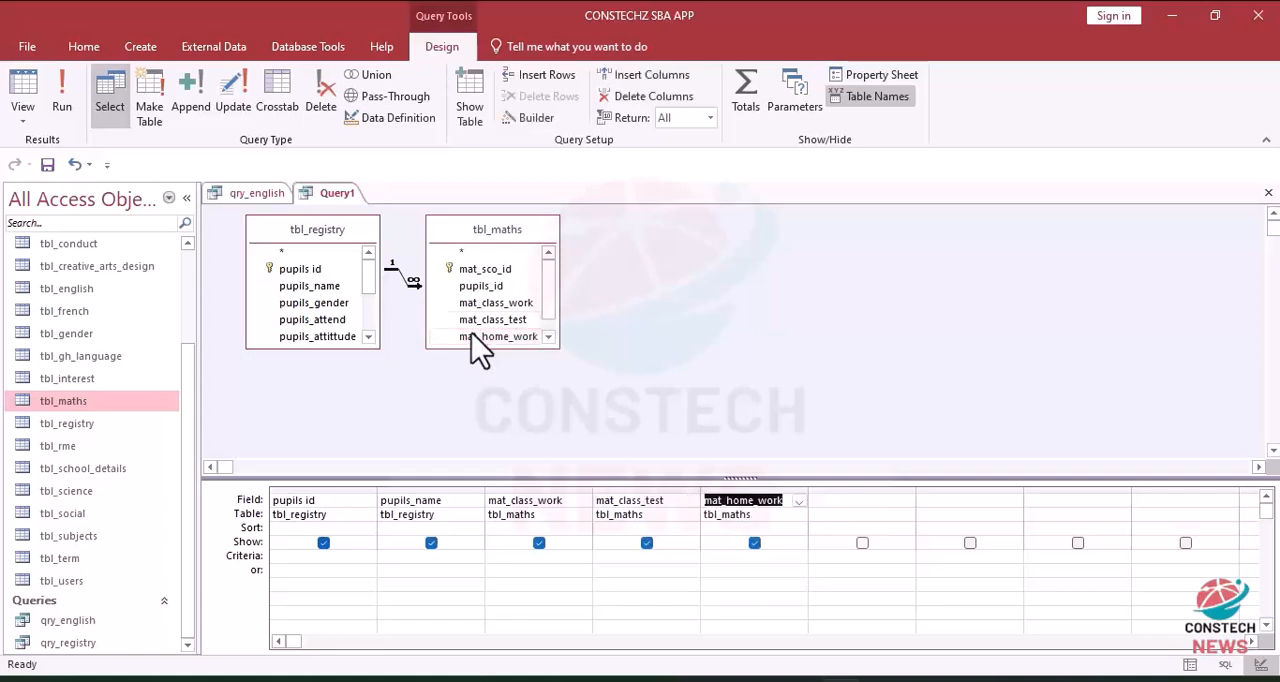
click(854, 502)
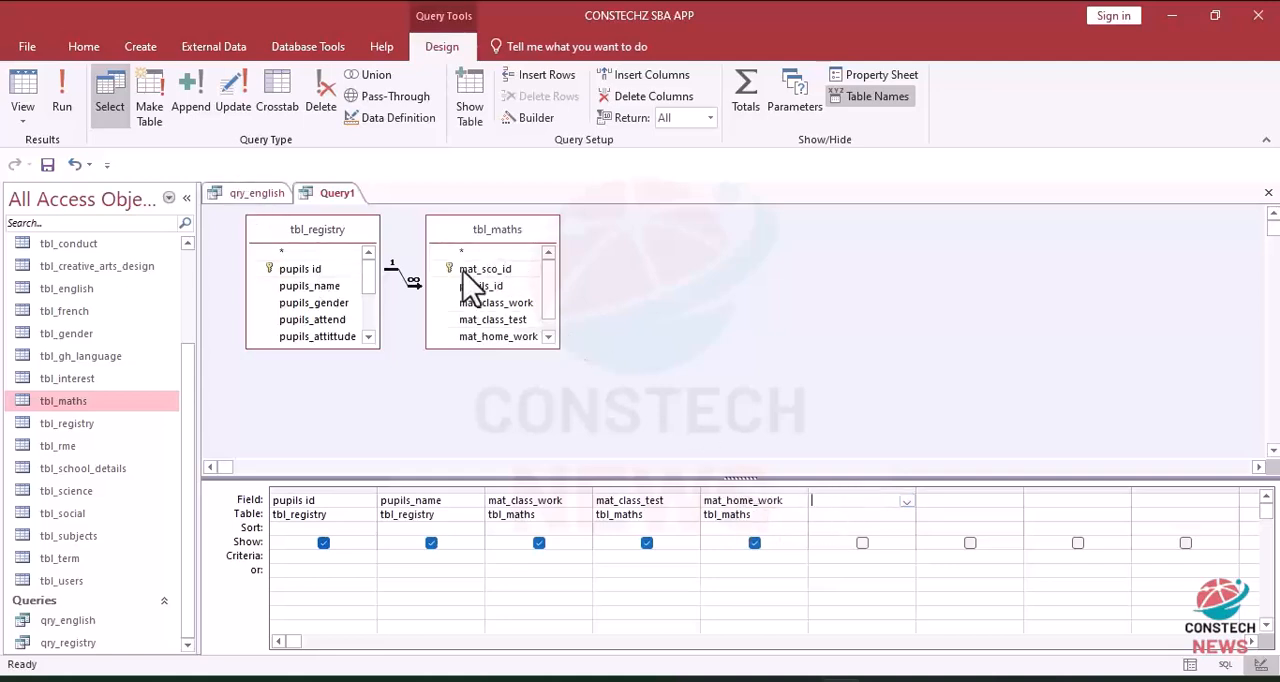
Step: Save the new query as qry_maths
key(ctrl+s)
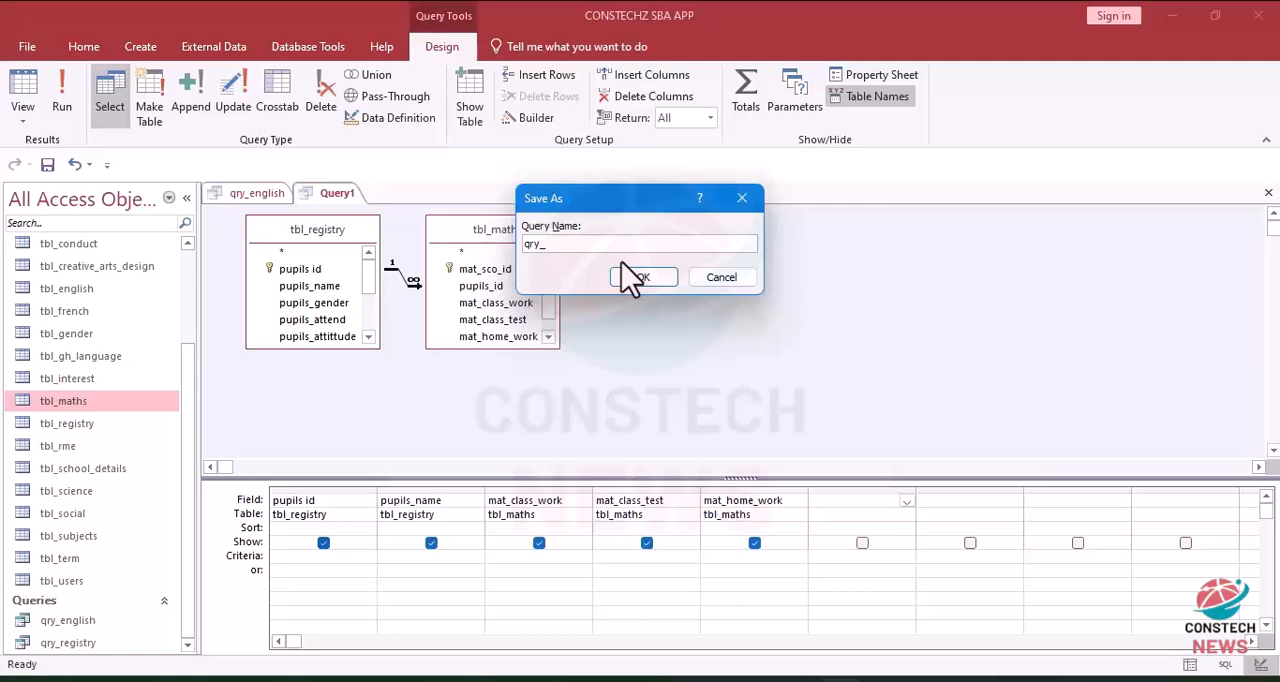
text(qry_maths)
click(638, 280)
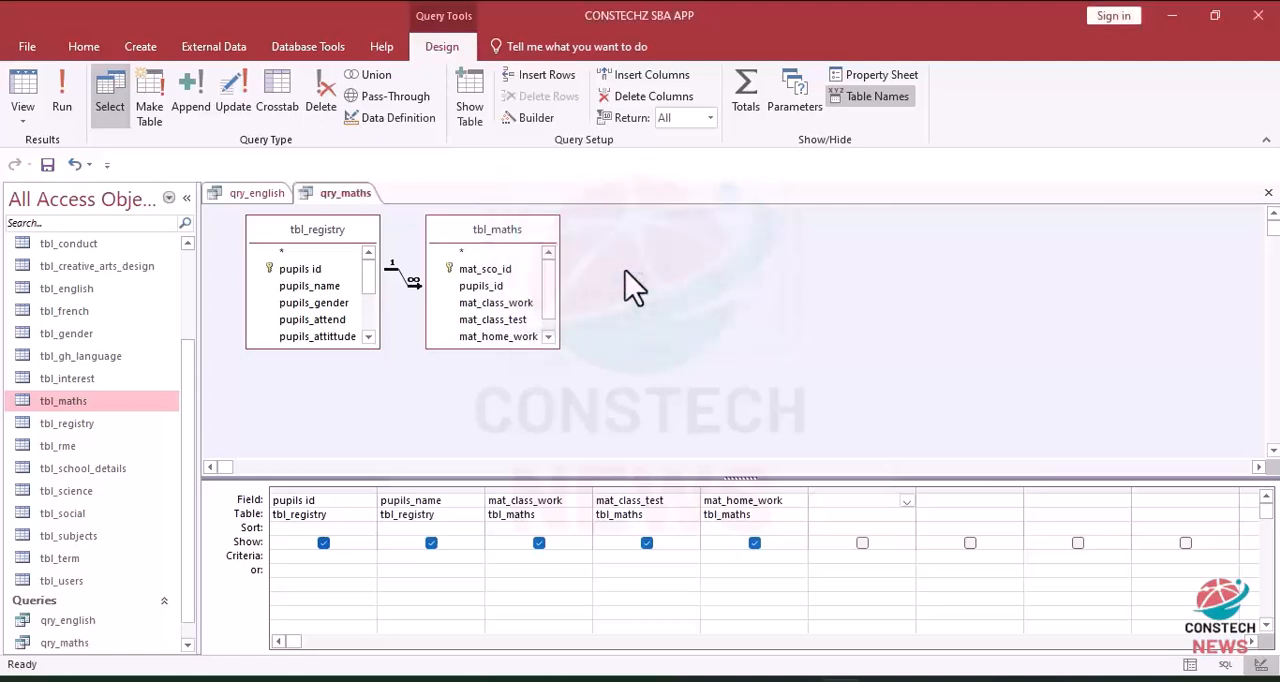
Step: Copy the full eng_total_score expression from the design of qry_english
click(255, 196)
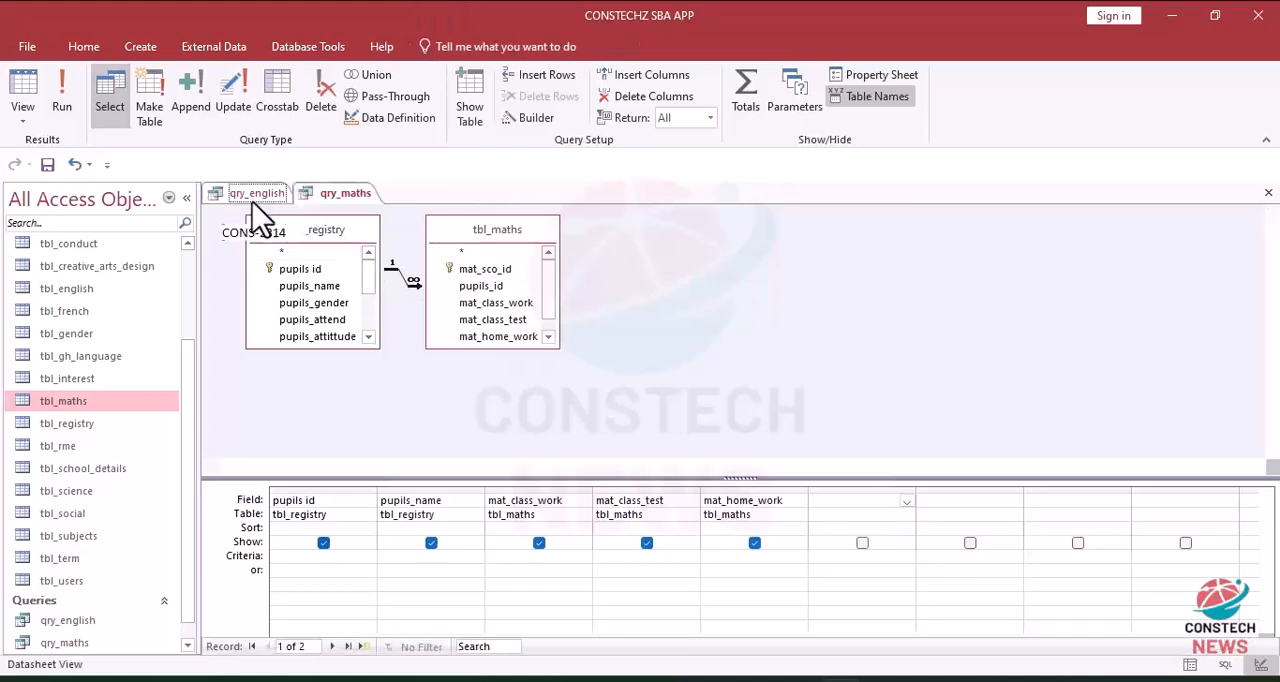
click(18, 90)
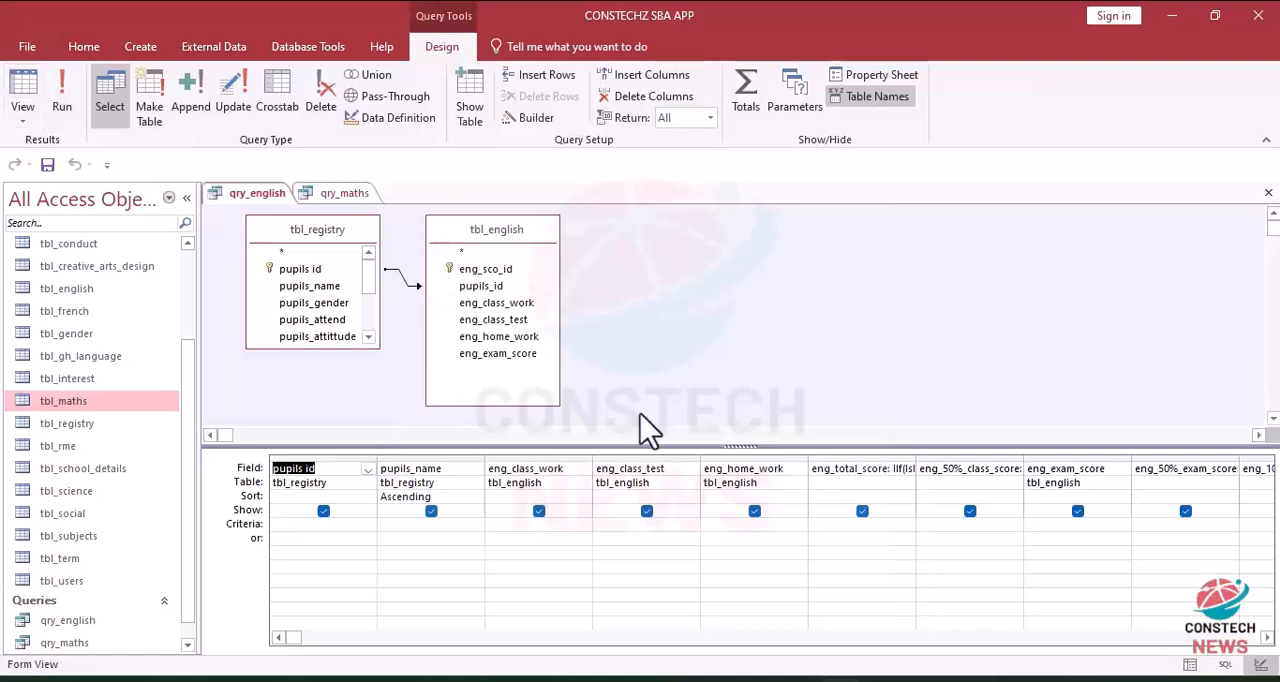
click(845, 470)
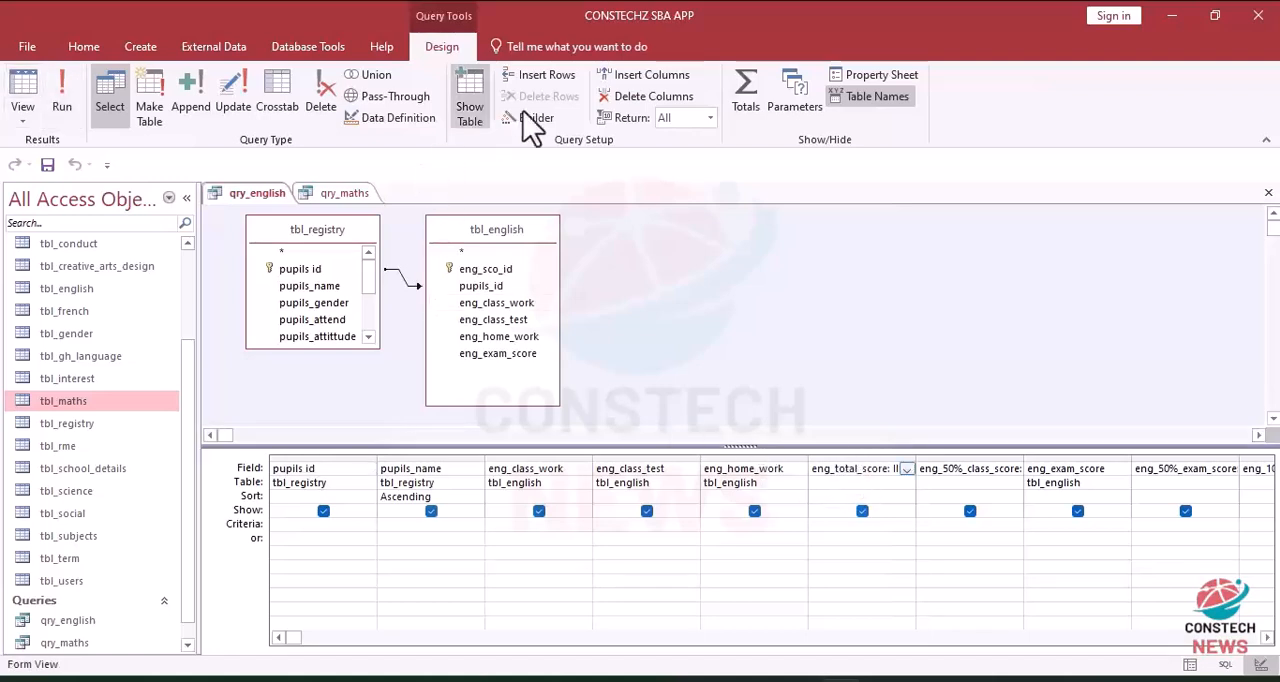
click(548, 120)
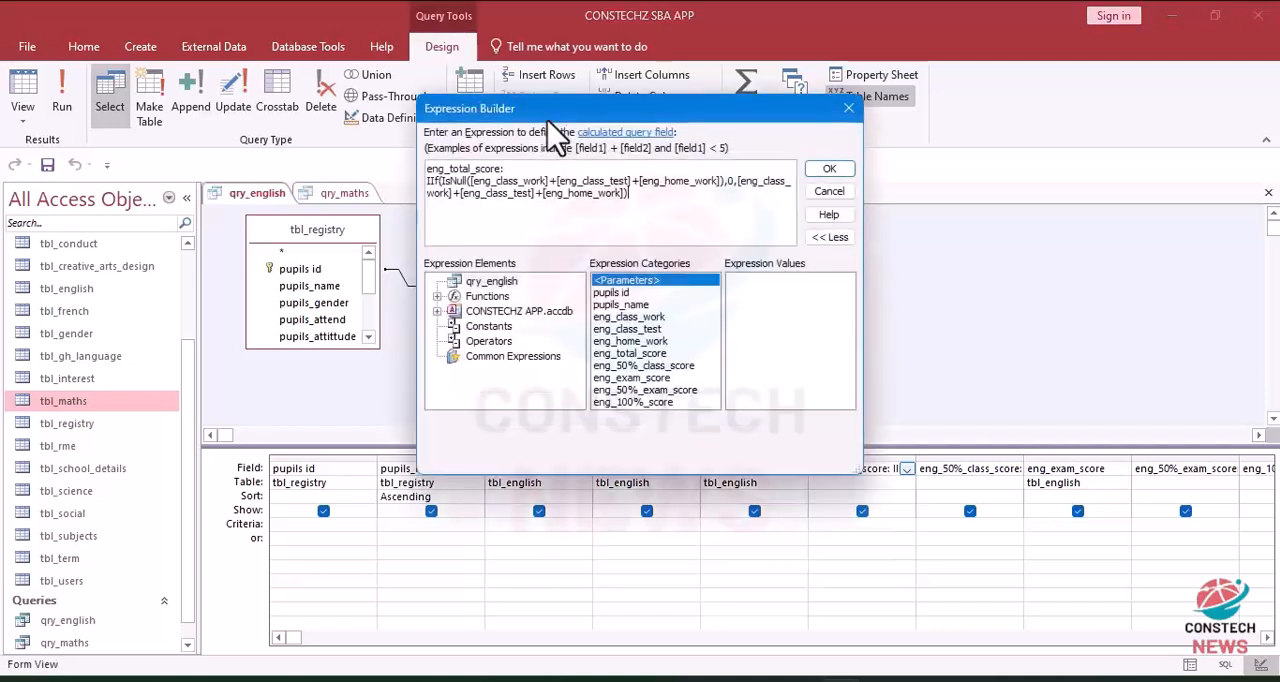
drag(638, 206, 360, 130)
key(ctrl+c)
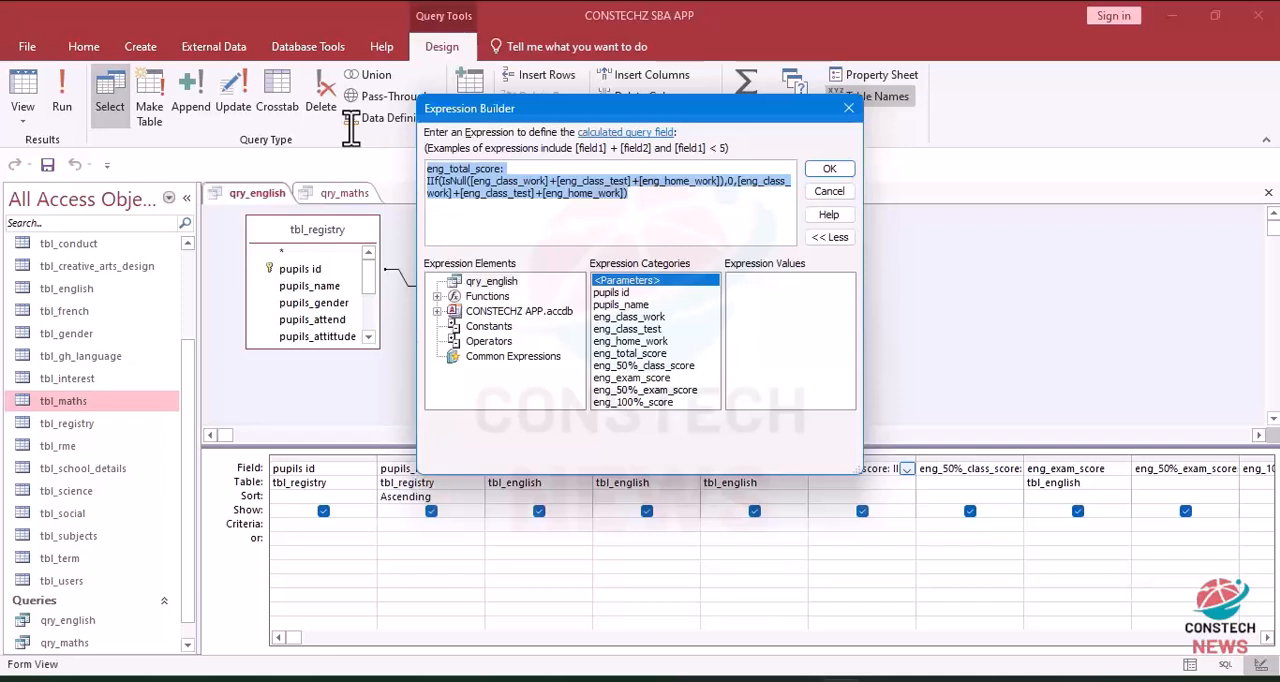
click(826, 170)
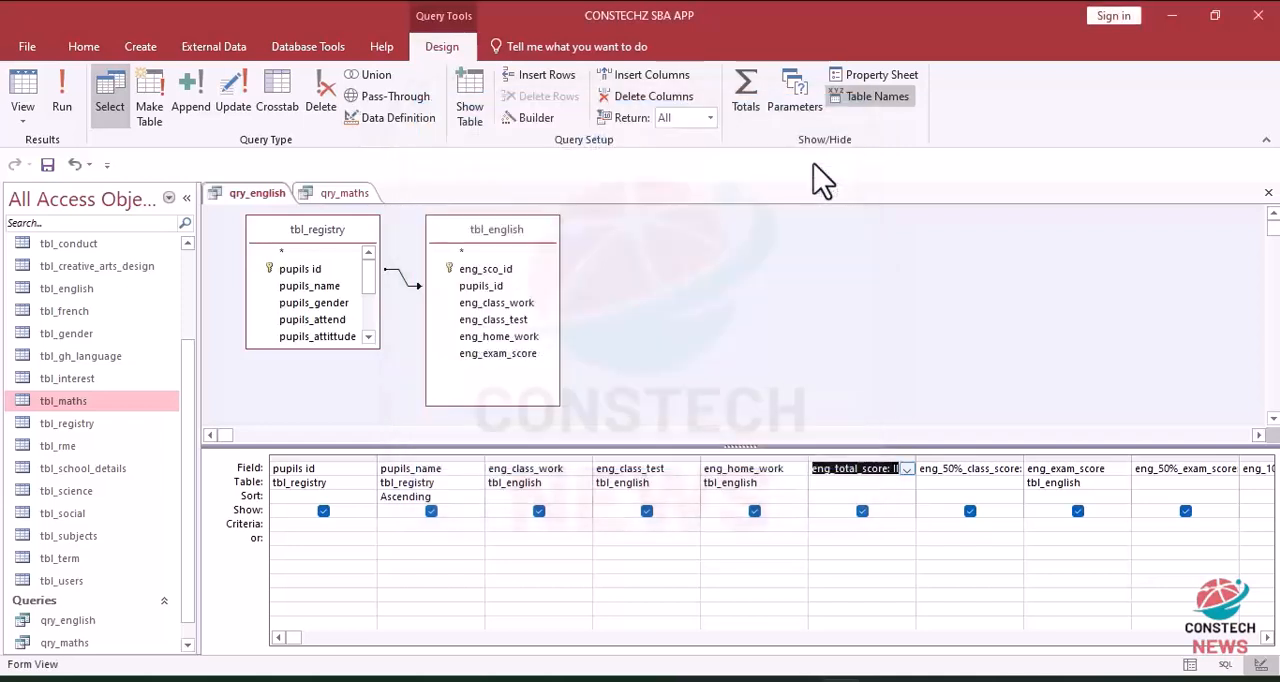
Step: Paste the copied expression into the first empty column of qry_maths and rename its calculated field mat_total_score
click(338, 196)
click(838, 501)
click(540, 119)
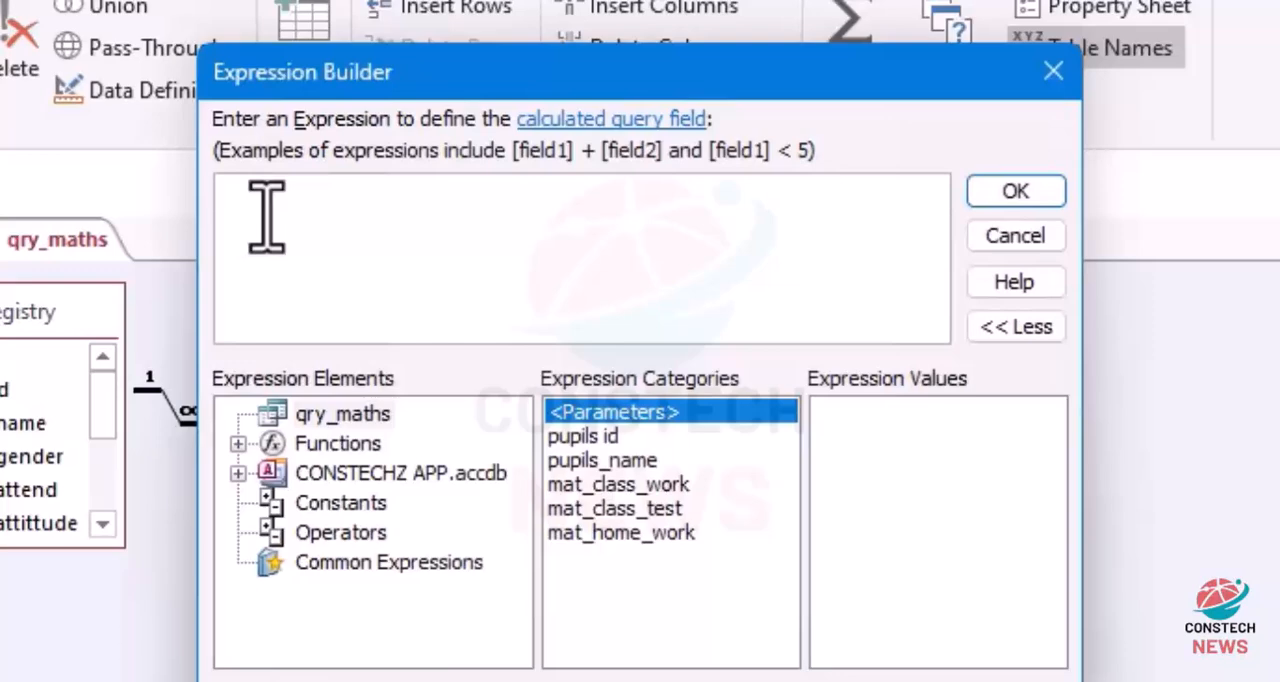
key(ctrl+v)
click(256, 190)
key(BackSpace)
key(BackSpace)
key(BackSpace)
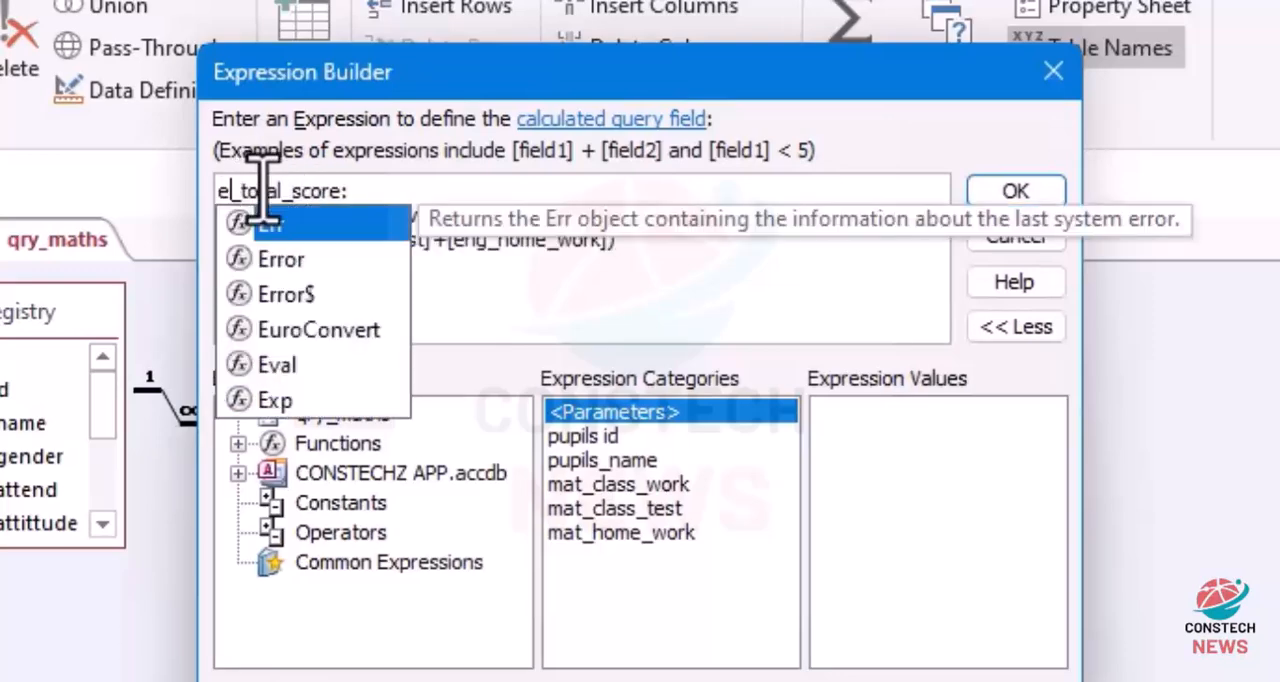
text(mat)
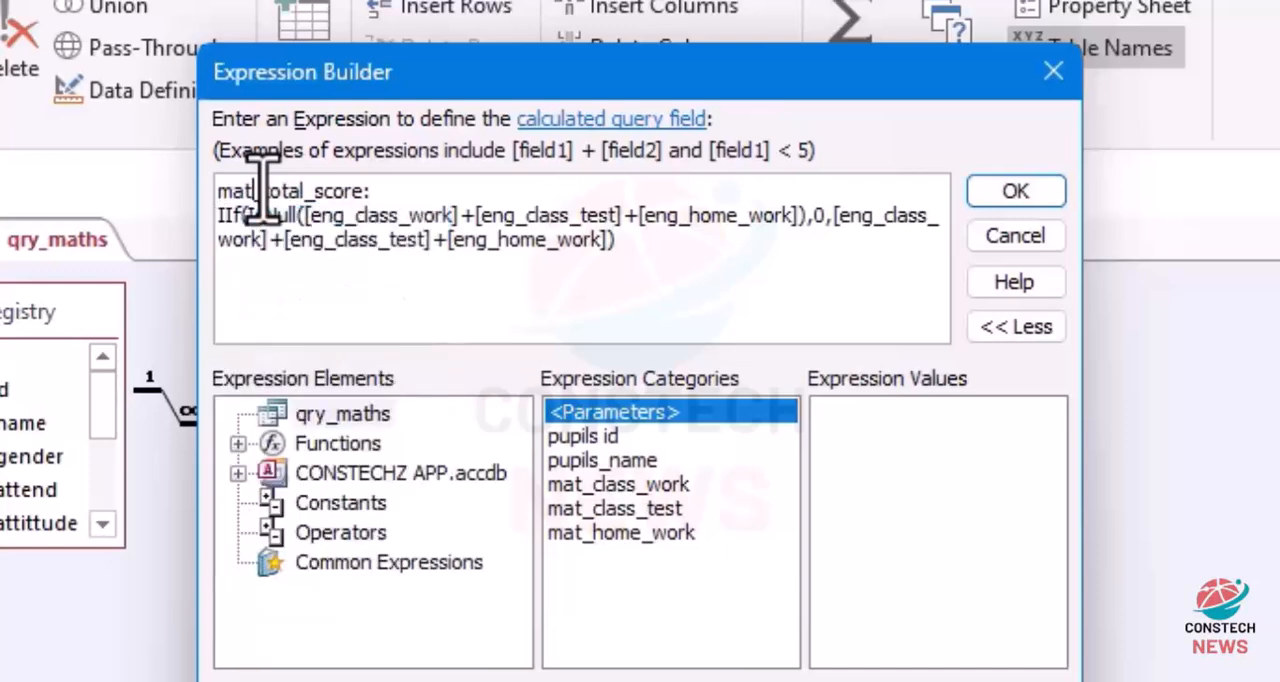
Step: Change the first field reference inside IsNull of the mat_total_score expression to mat_class_work
click(540, 238)
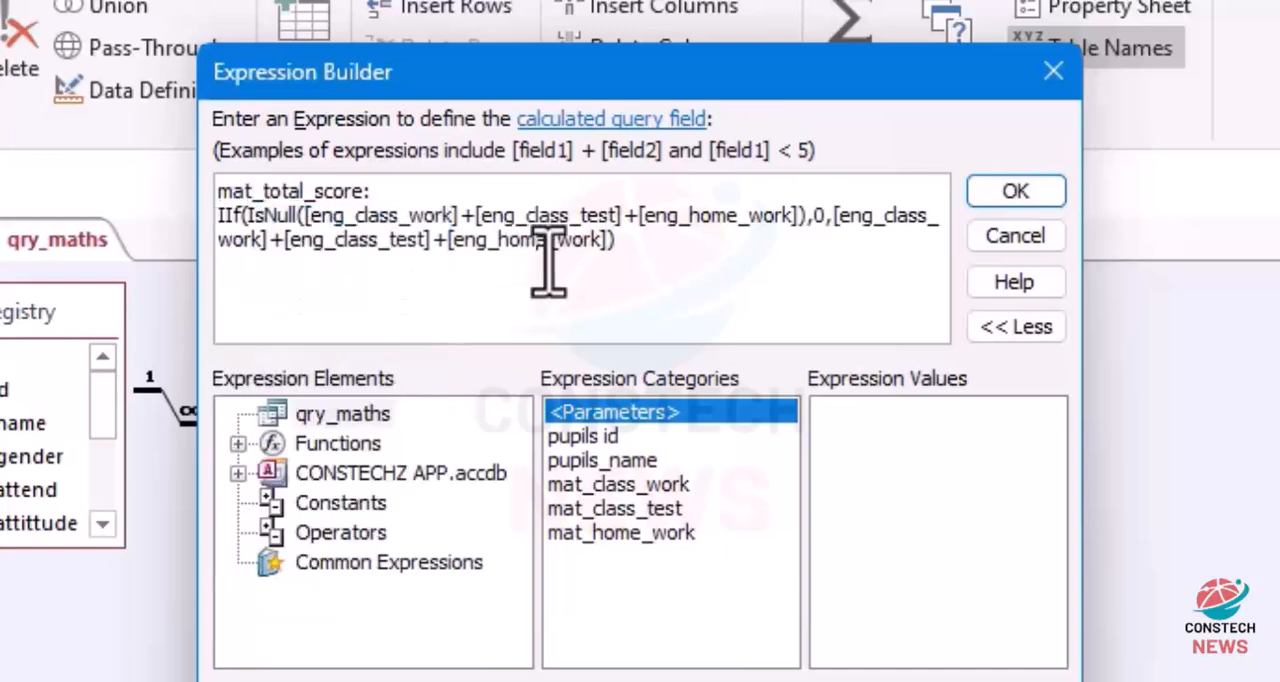
click(342, 215)
key(BackSpace)
key(BackSpace)
key(BackSpace)
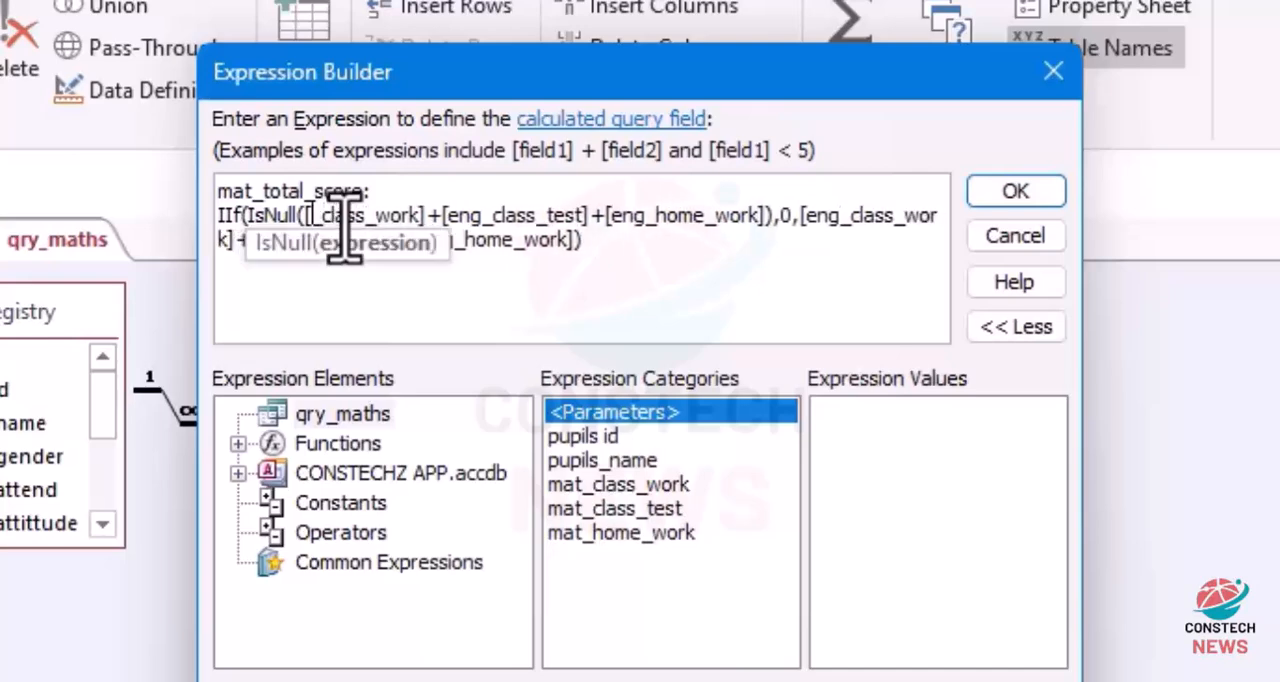
text(mat)
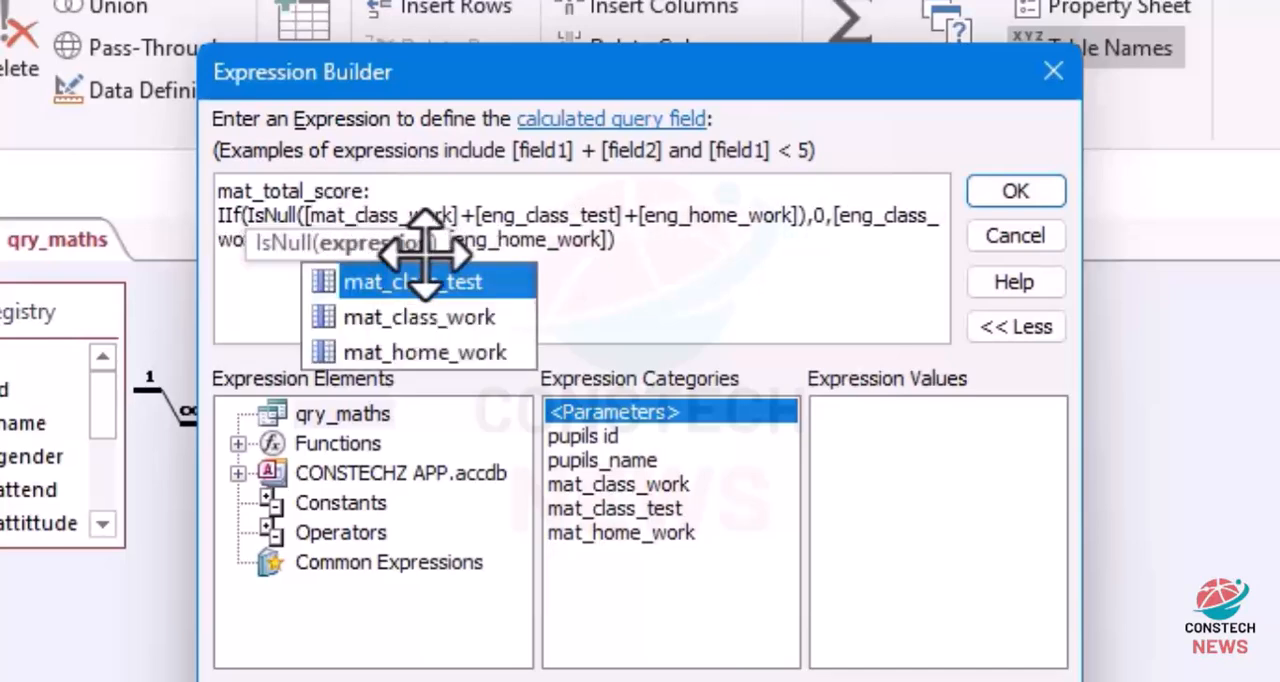
click(520, 200)
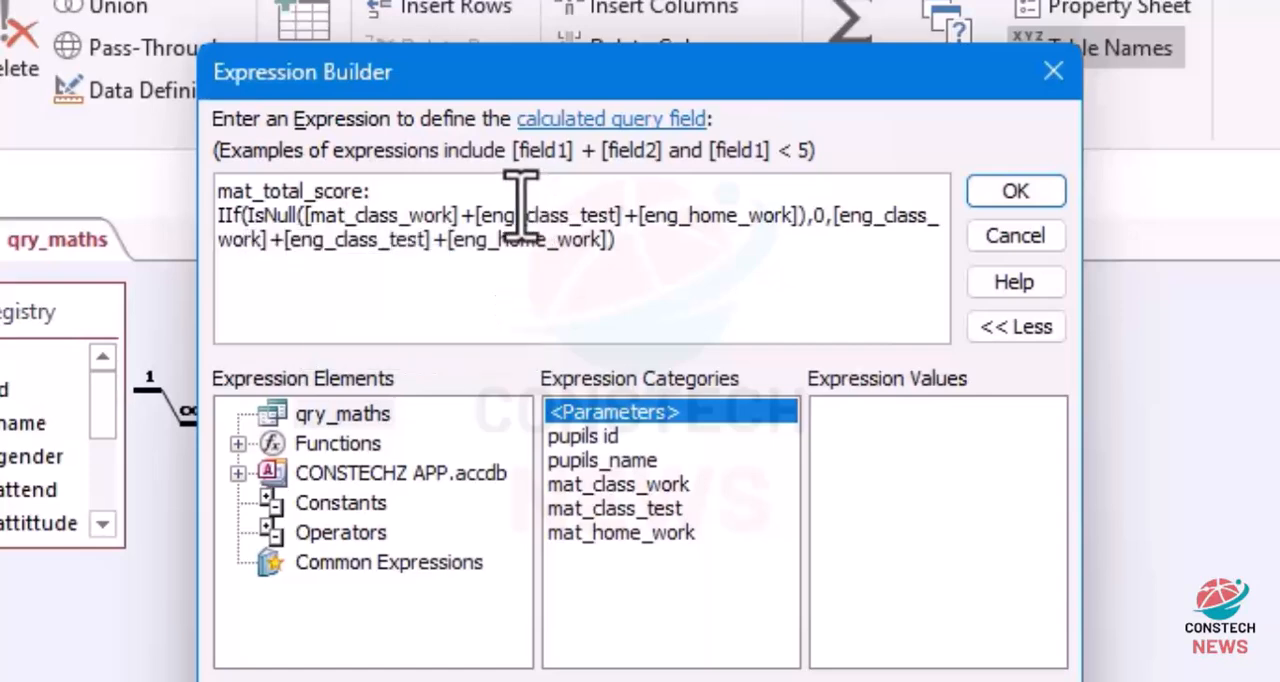
Step: Change the other two field references inside IsNull to mat_class_test and mat_home_work
click(518, 215)
key(BackSpace)
key(BackSpace)
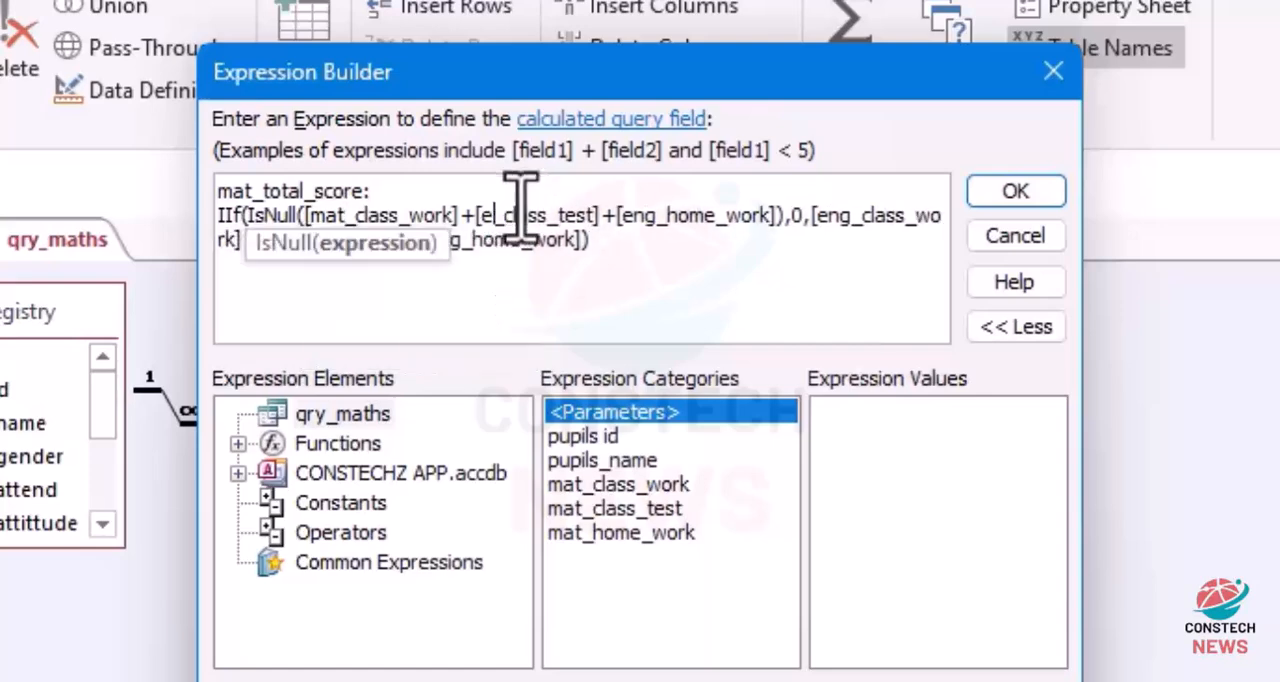
key(BackSpace)
text(mat)
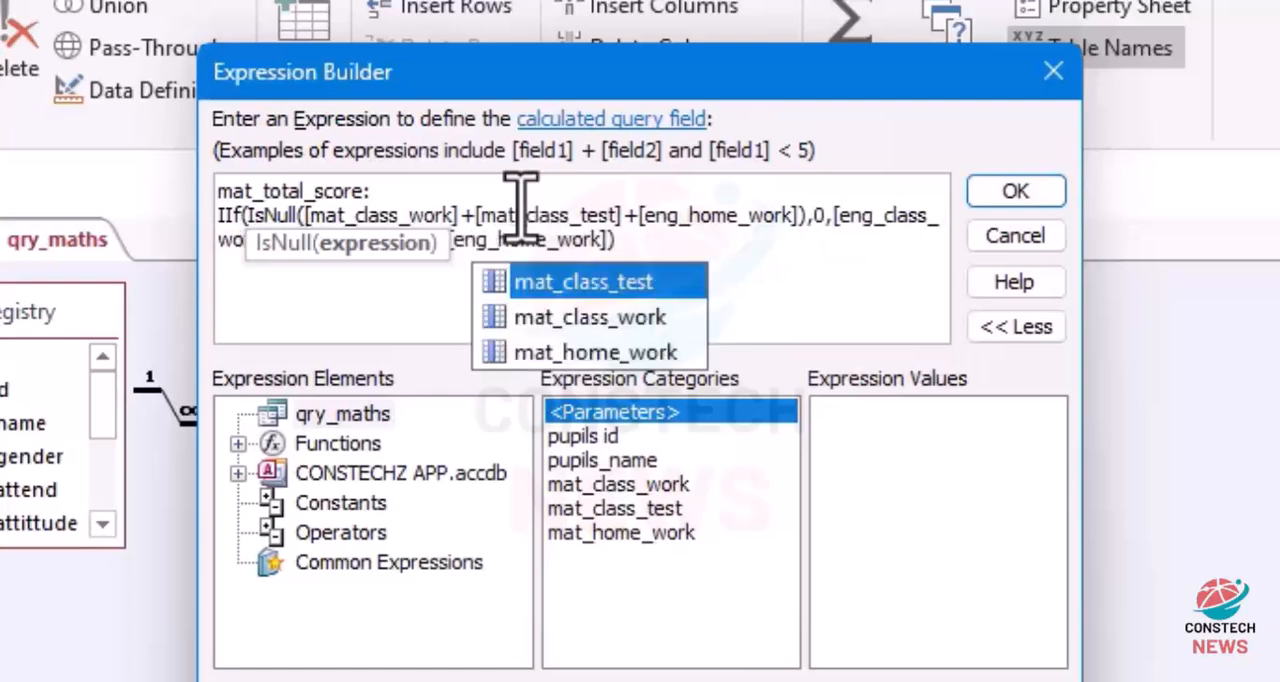
click(688, 215)
key(BackSpace)
key(BackSpace)
key(BackSpace)
text(mat)
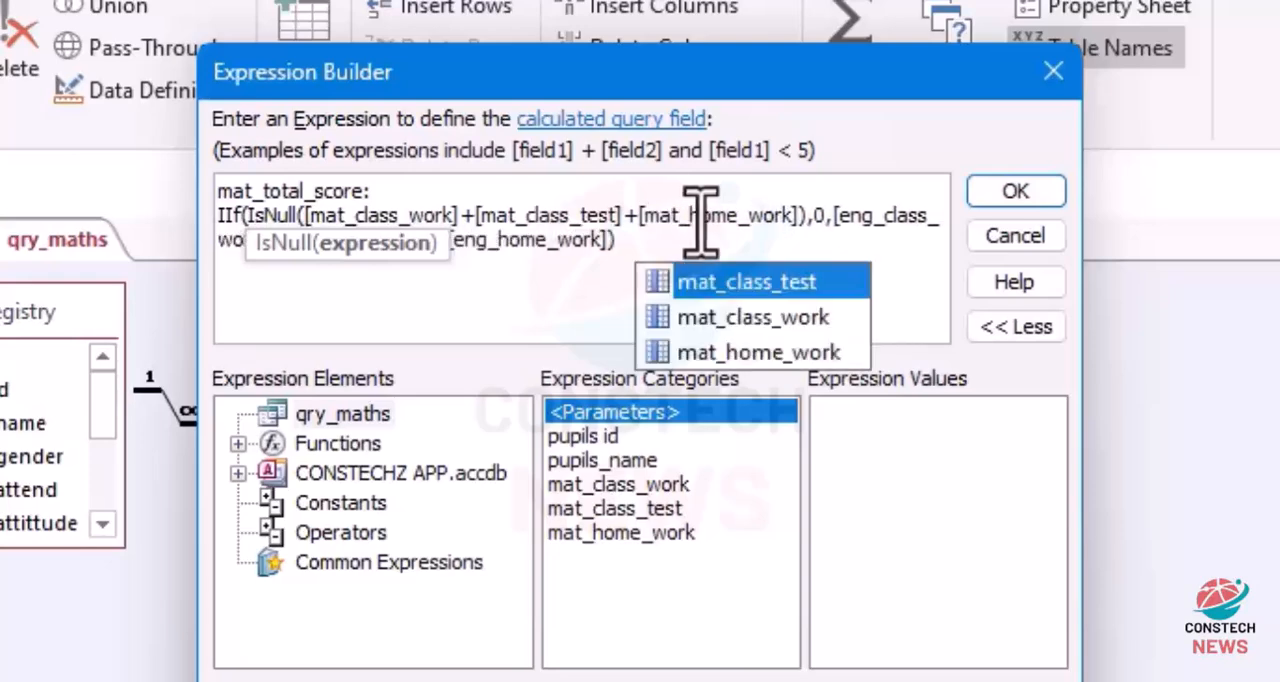
Step: Change the first field reference in the IIf false part of the expression to mat_class_work
click(880, 216)
key(BackSpace)
key(BackSpace)
key(BackSpace)
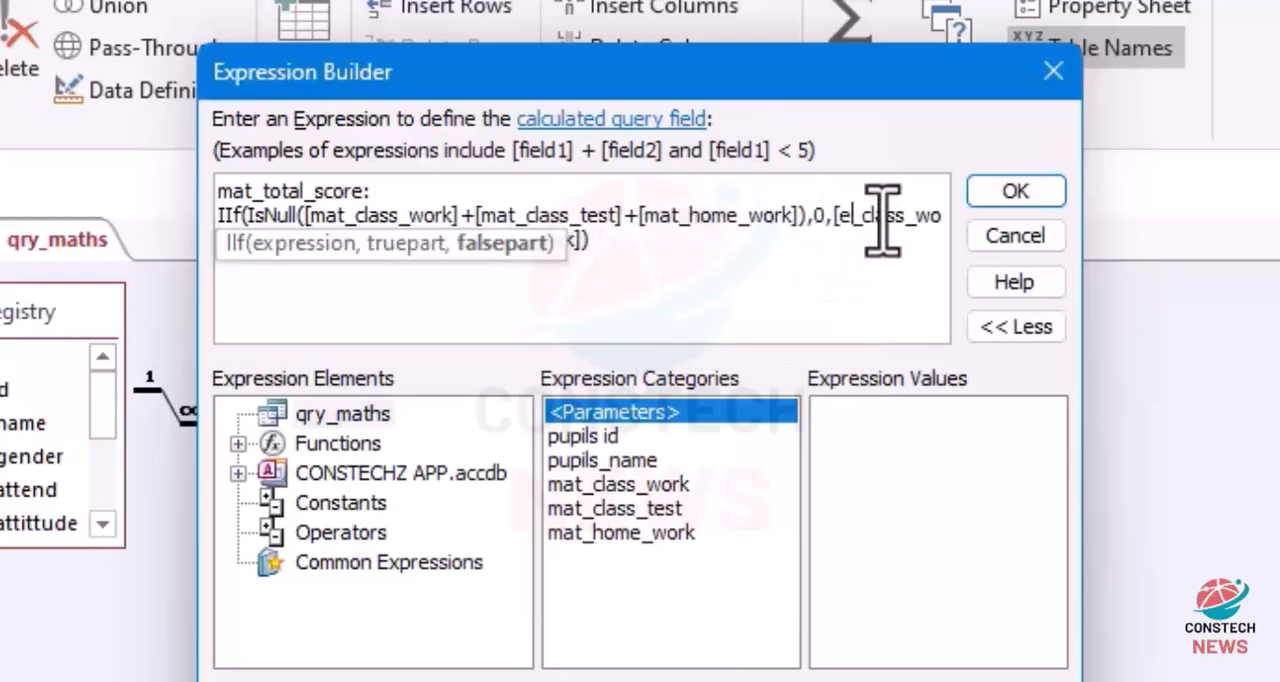
text(mat)
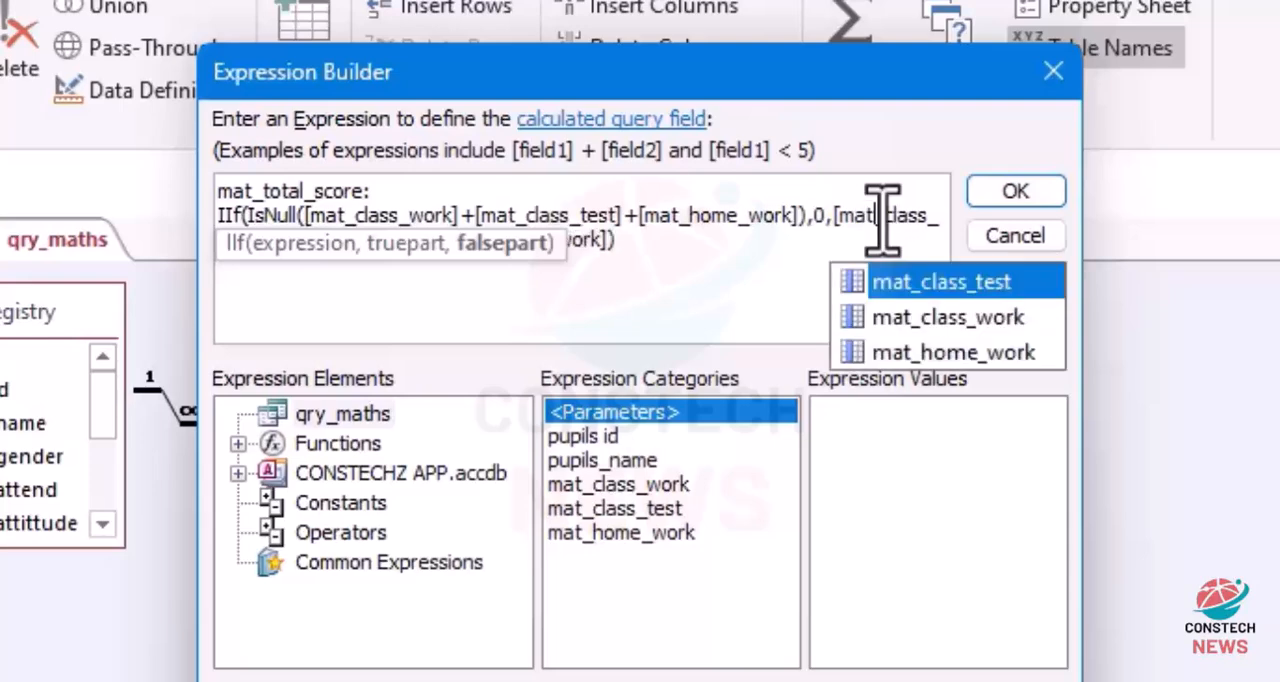
click(667, 282)
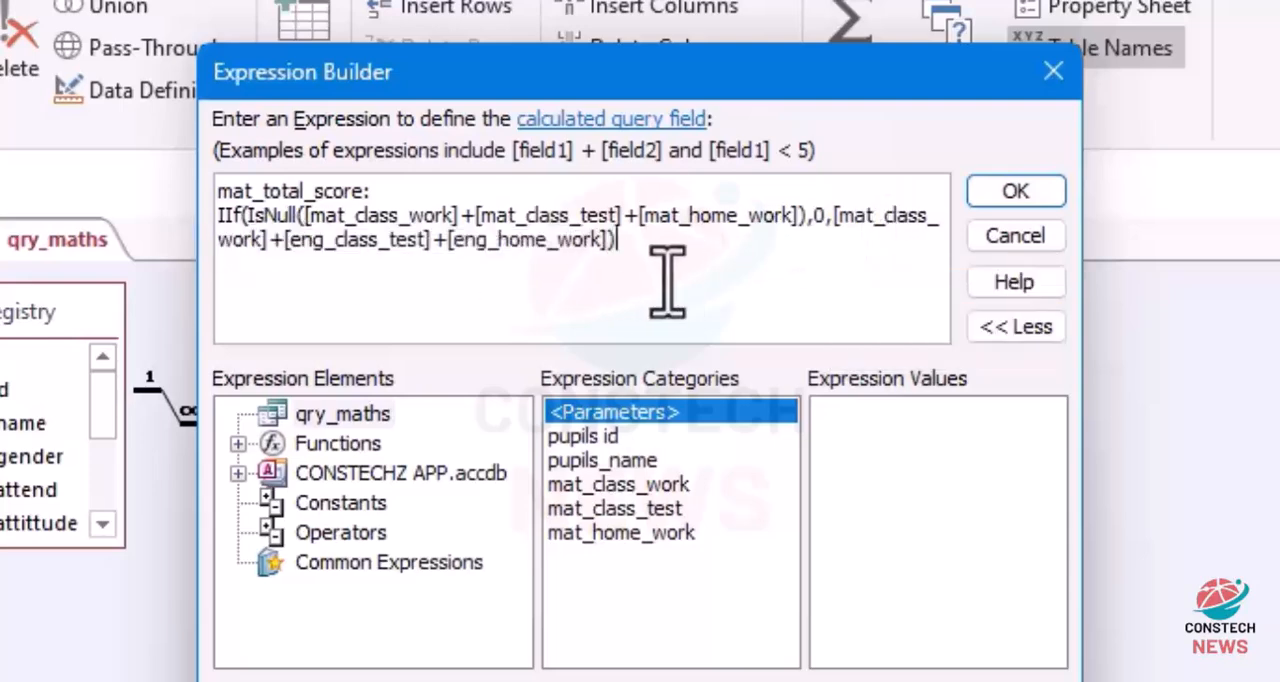
Step: Change the second field reference in the IIf false part of the mat_total_score expression to mat_class_test
click(330, 258)
key(BackSpace)
key(BackSpace)
key(BackSpace)
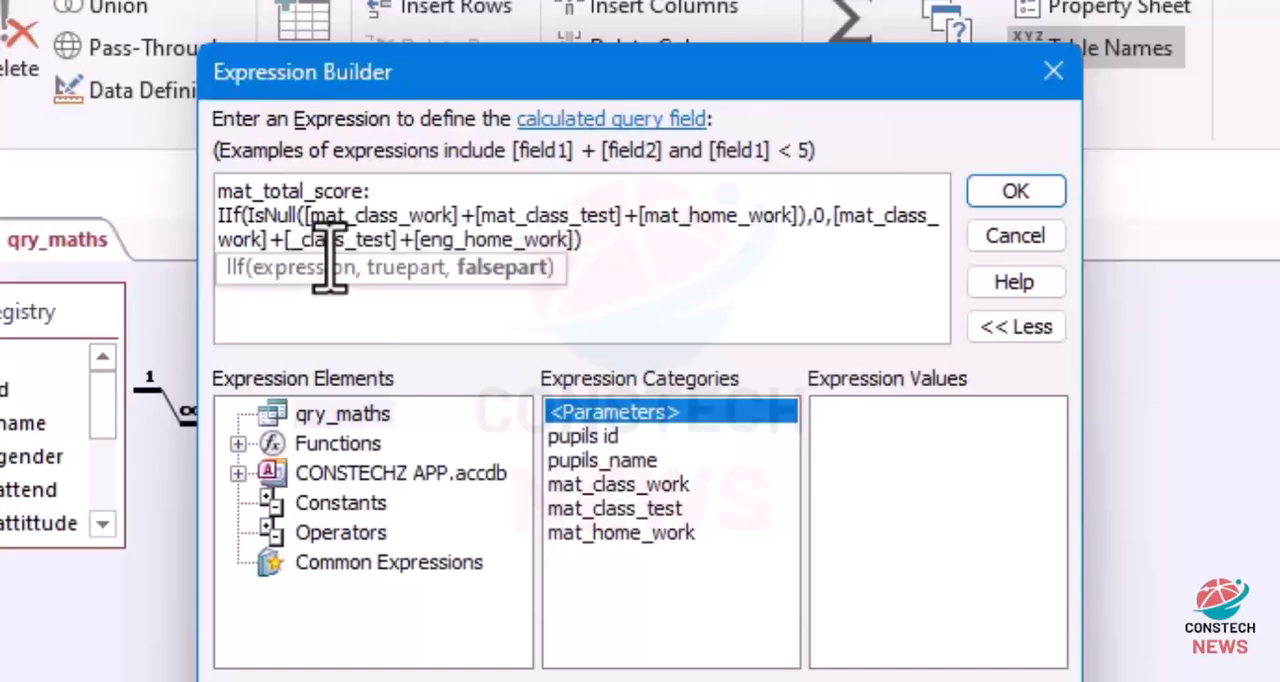
text(mat)
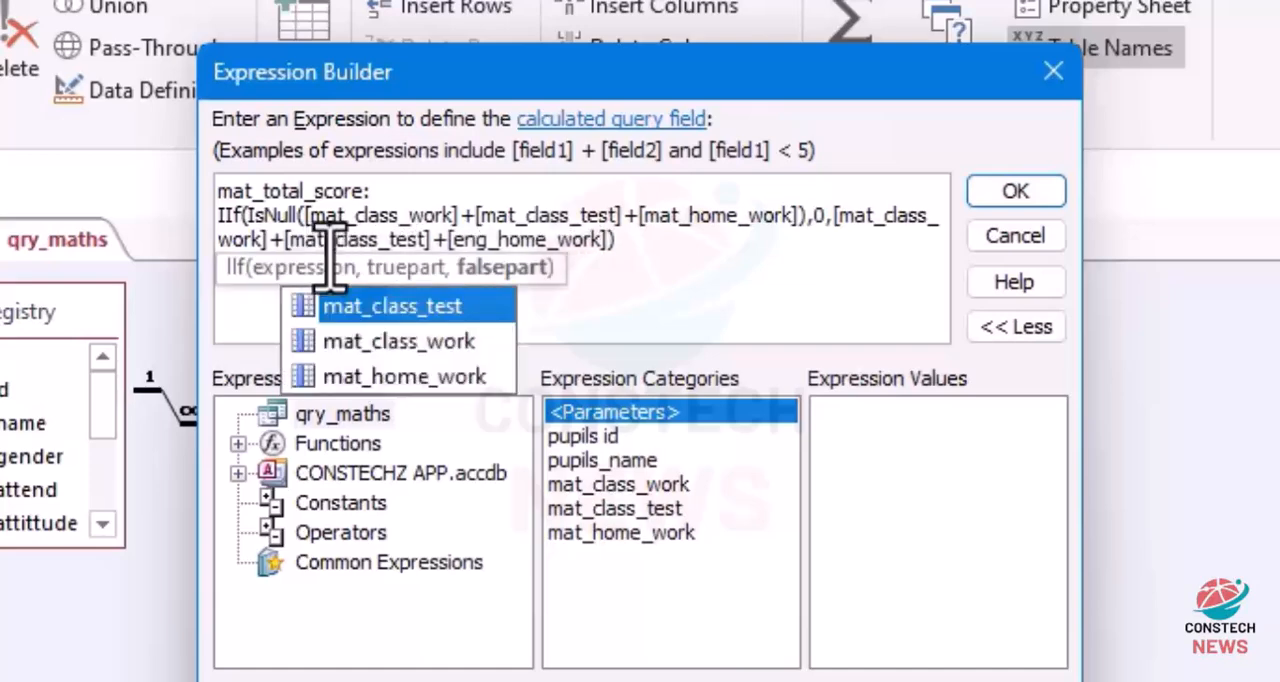
Step: Change the last field reference in the IIf false part to mat_home_work and accept the mat_total_score expression
click(494, 245)
key(BackSpace)
key(BackSpace)
key(BackSpace)
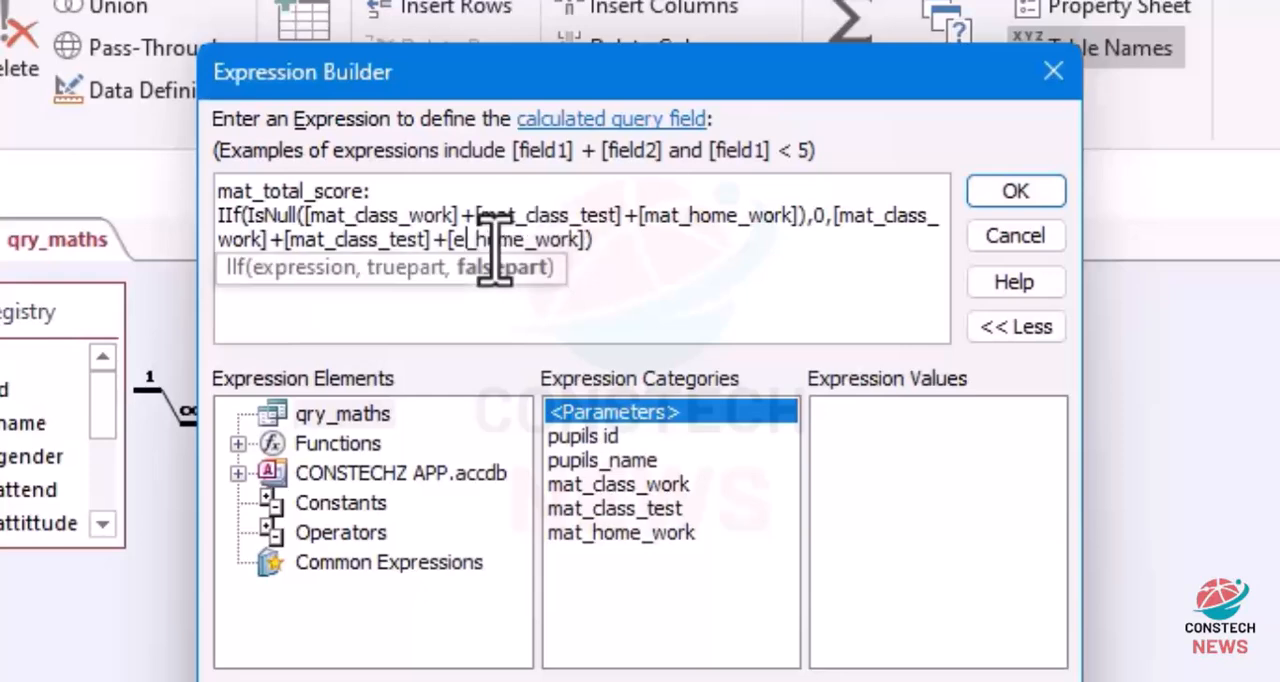
text(mat)
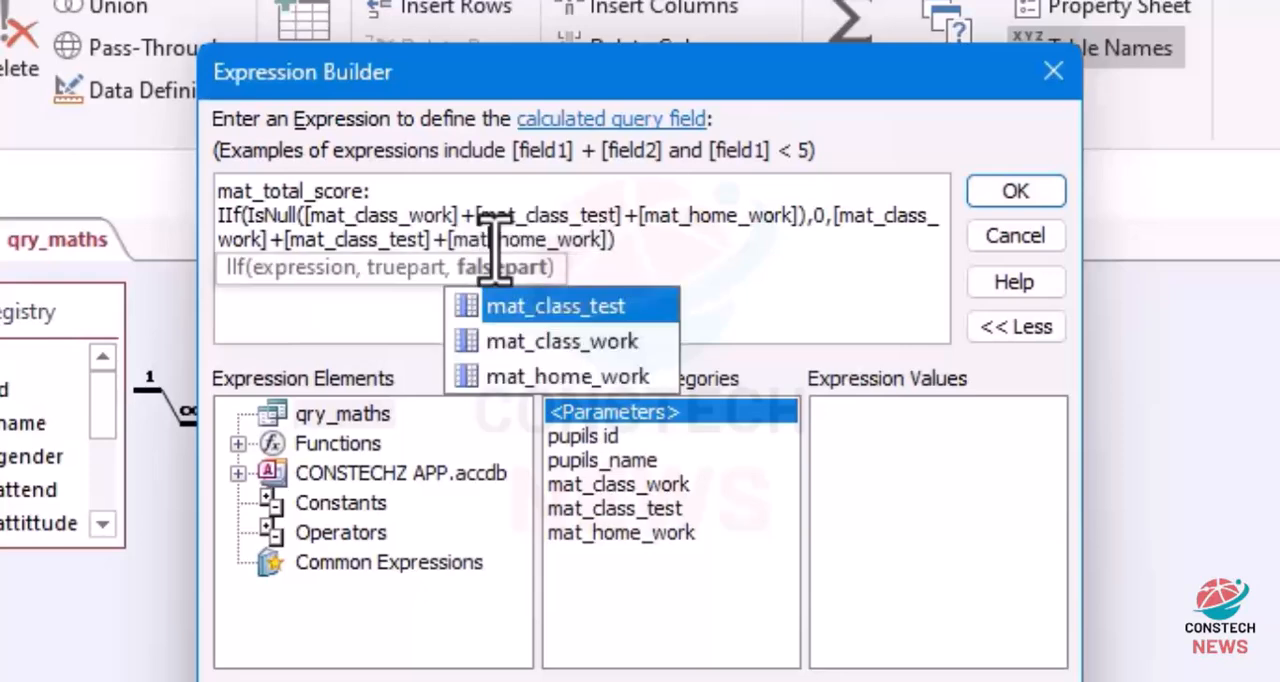
click(740, 258)
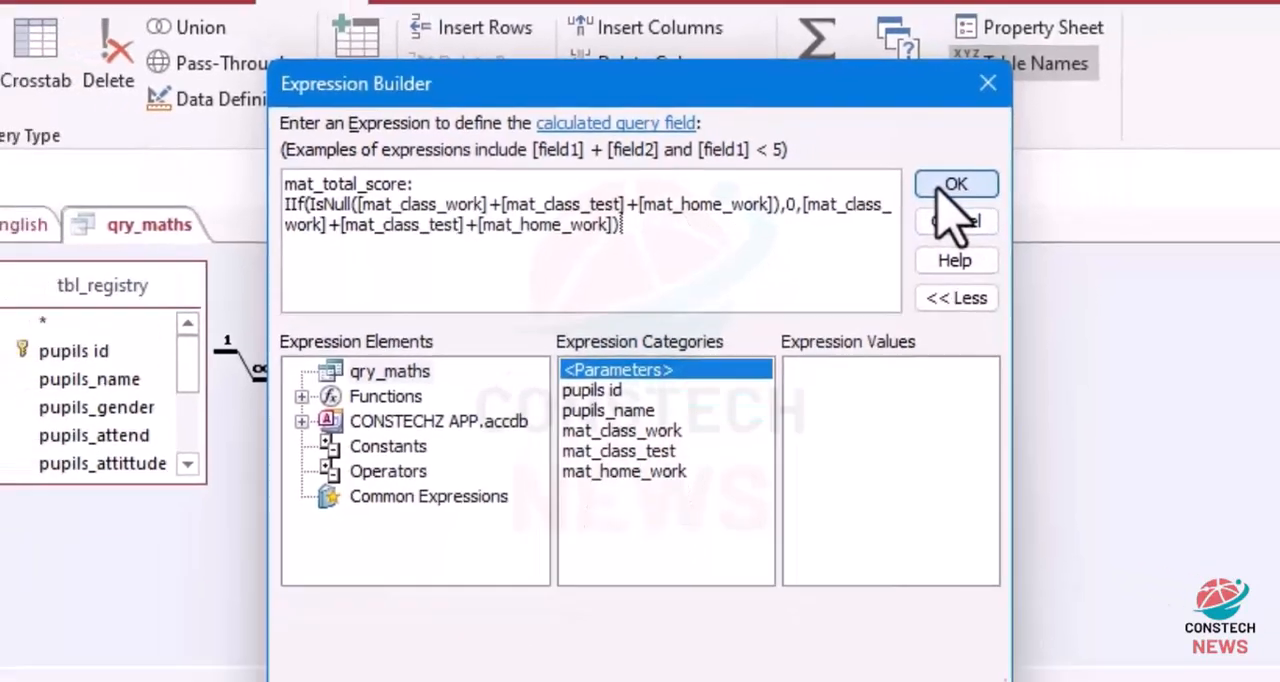
click(1012, 192)
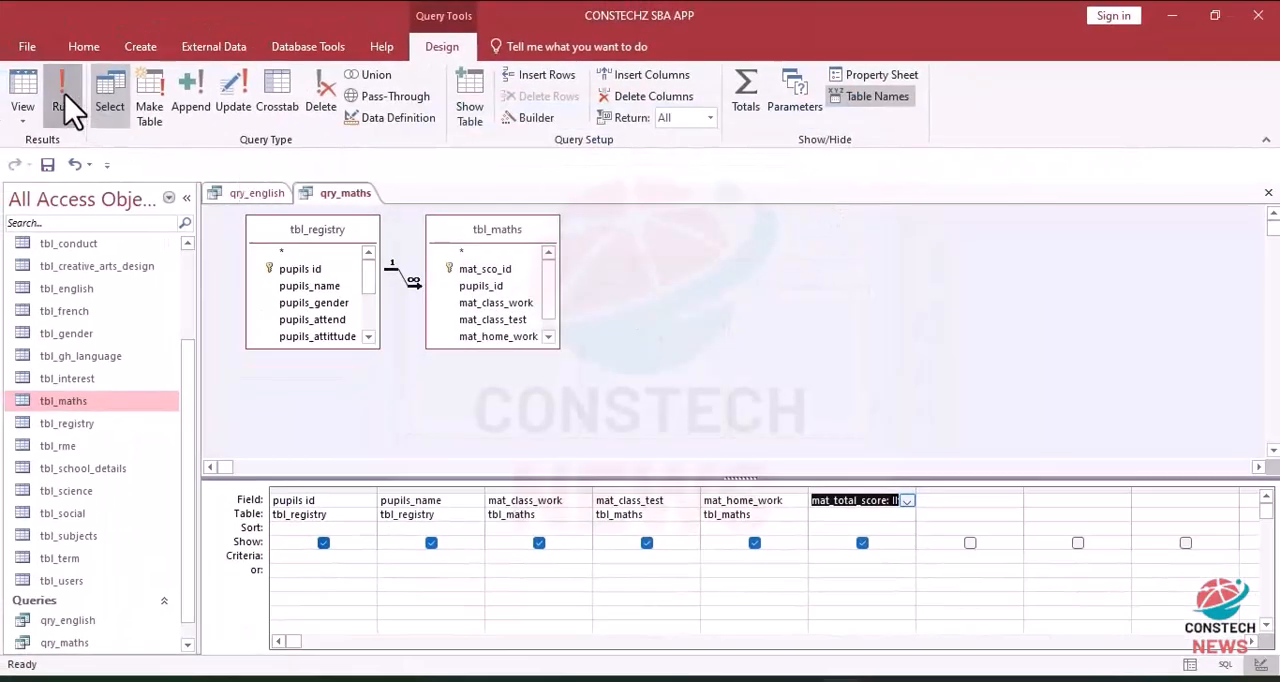
Step: Run qry_maths and enter class work 40, class test 40 and home work 20 for the first pupil
click(56, 100)
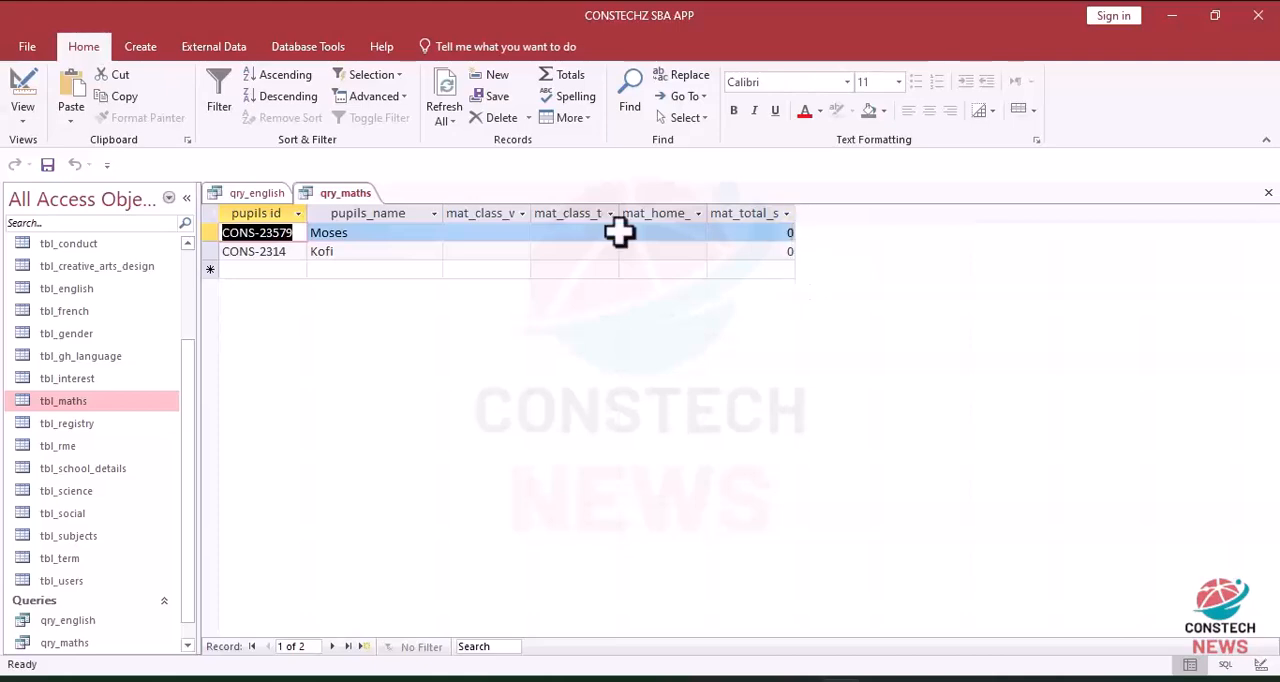
click(483, 233)
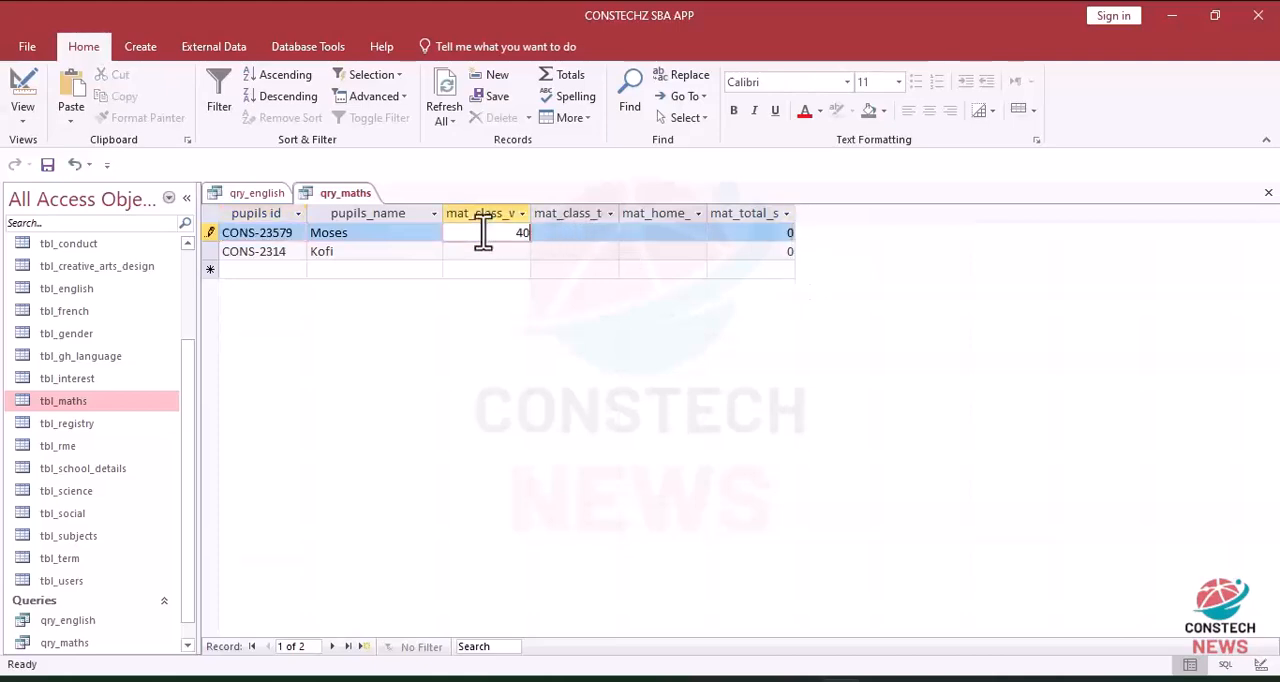
click(583, 233)
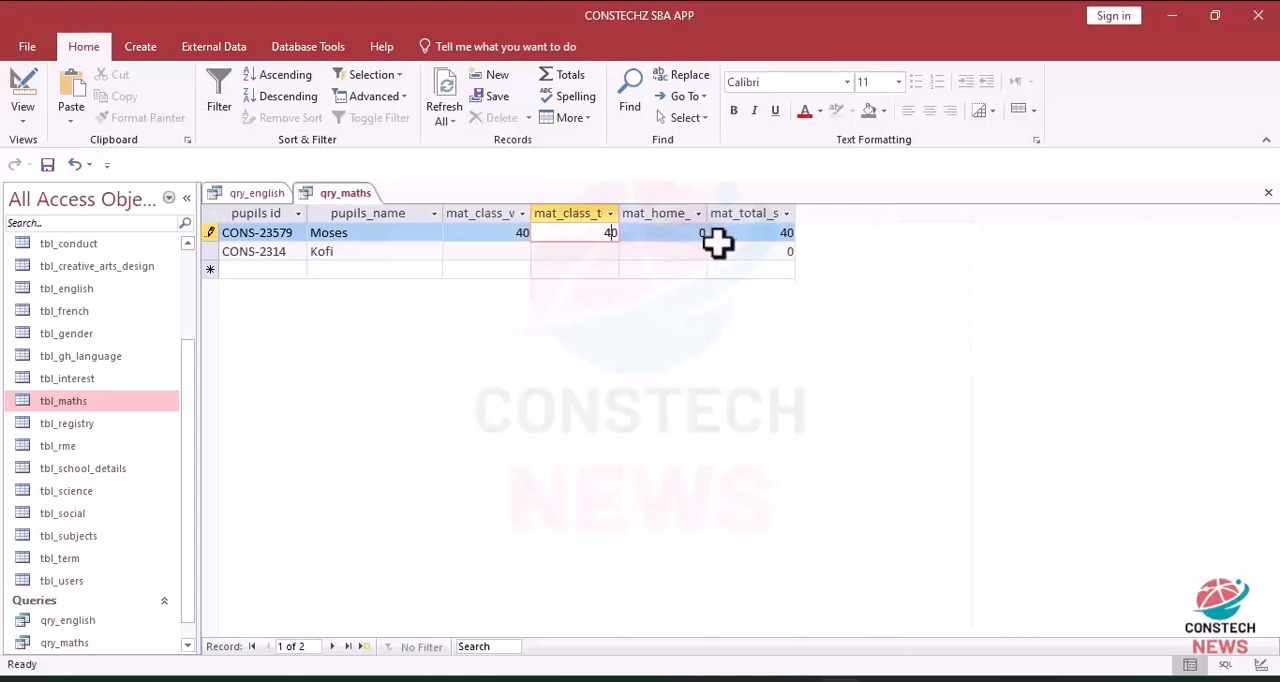
key(Tab)
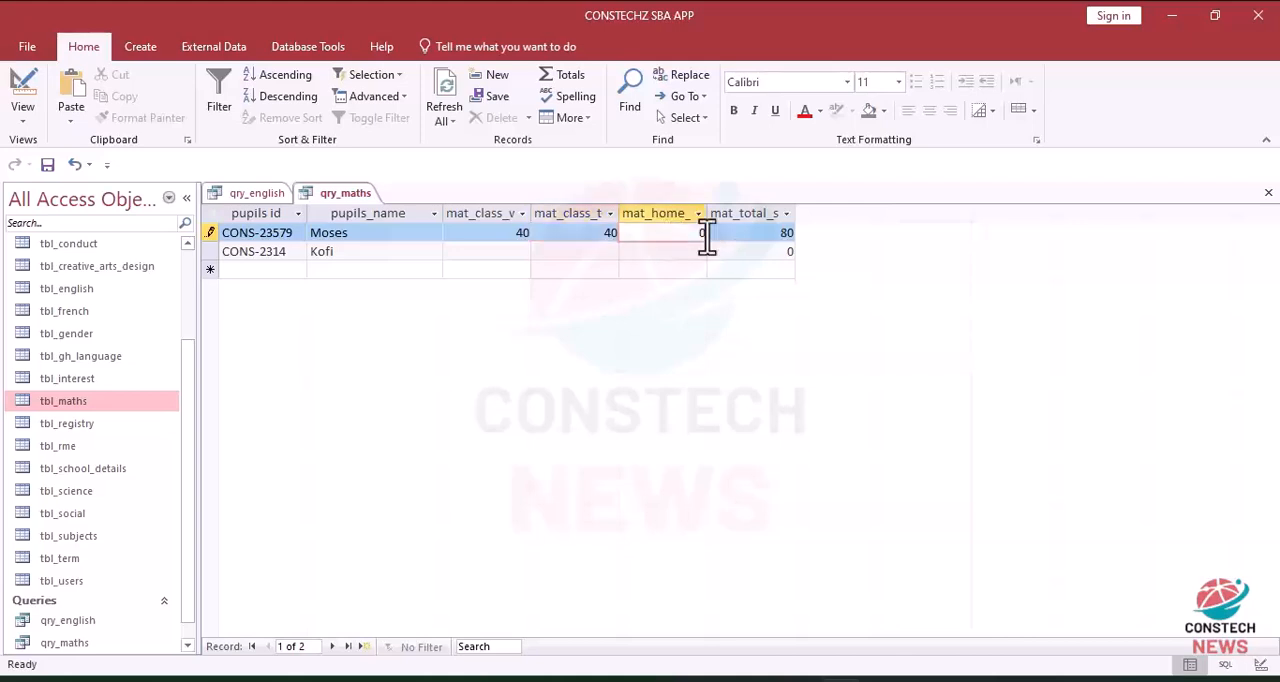
text(20)
click(694, 270)
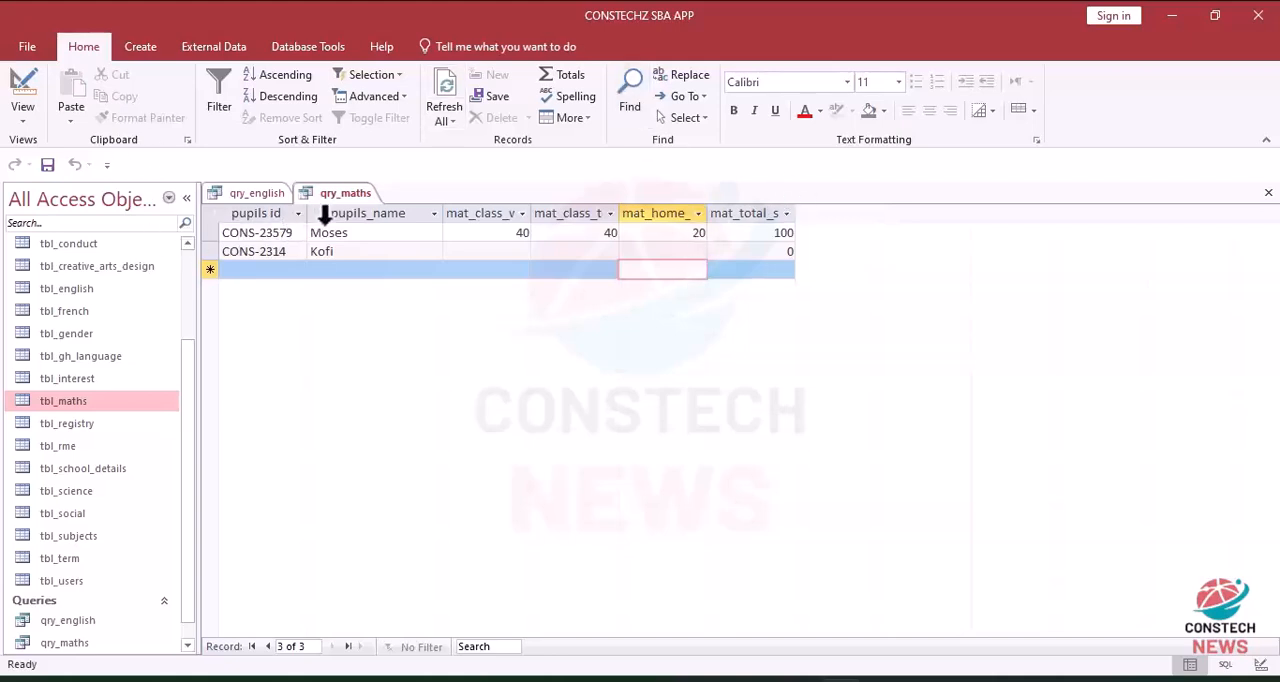
Step: Copy the full eng_50%_class_score expression from the design of qry_english
click(256, 194)
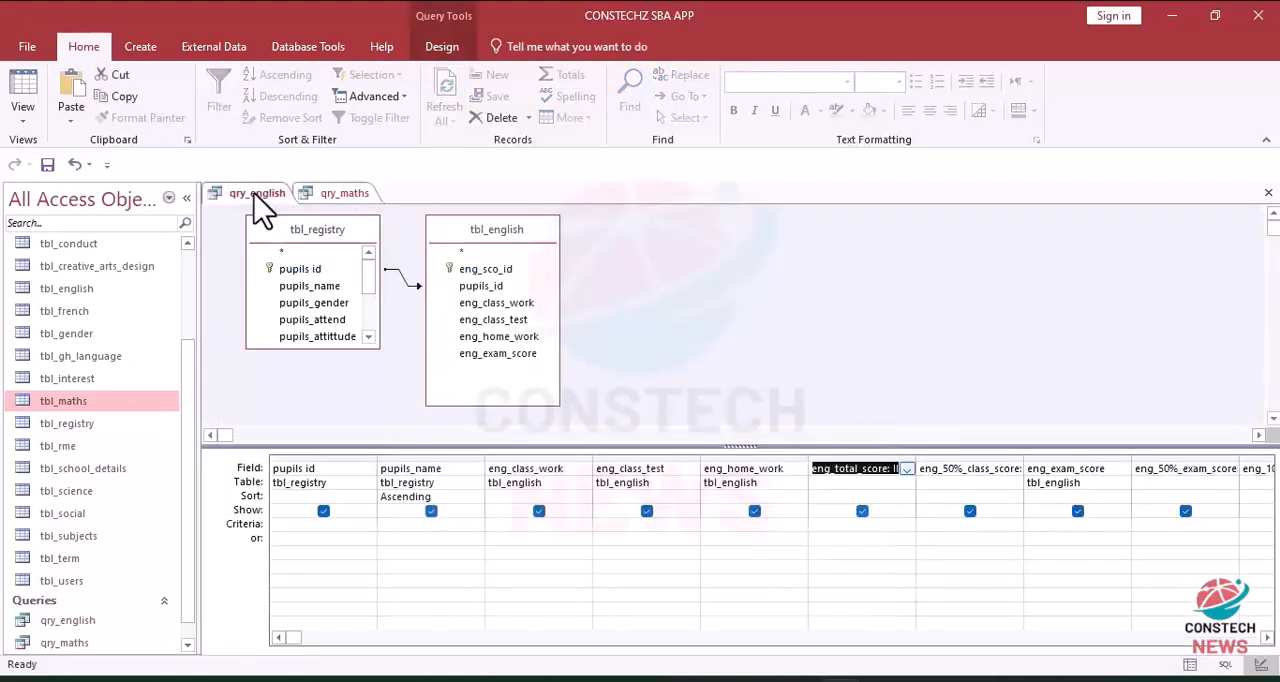
click(931, 470)
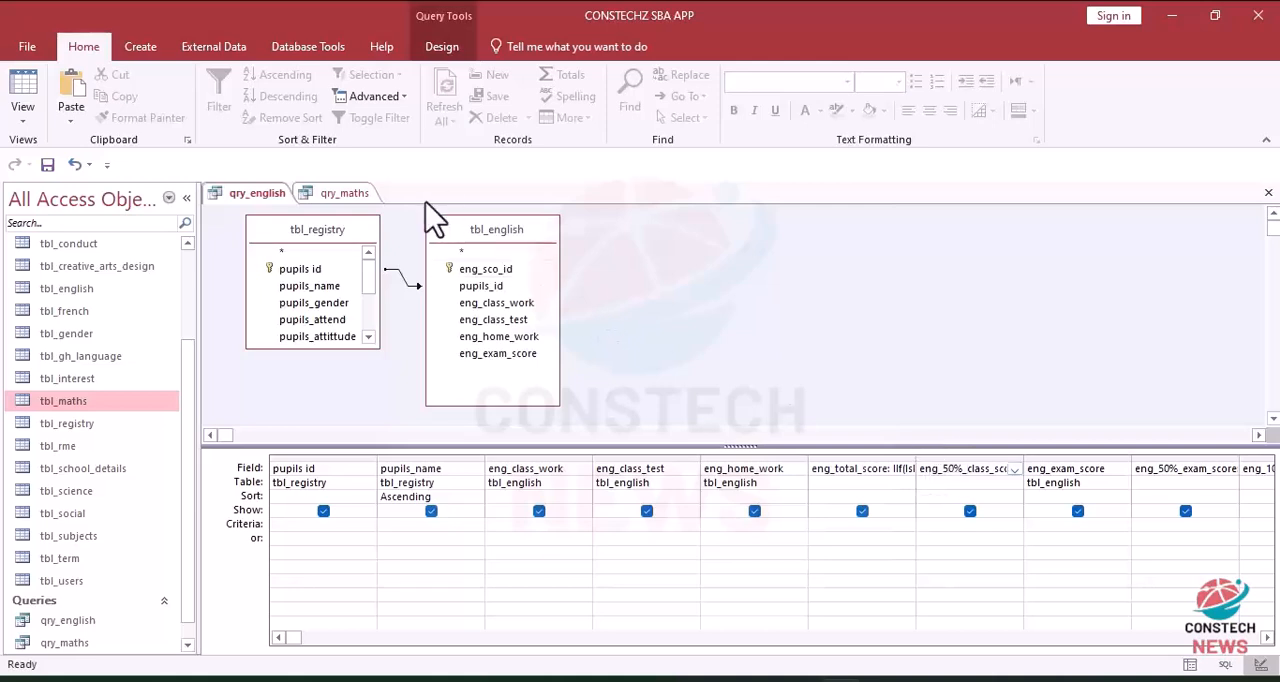
click(25, 85)
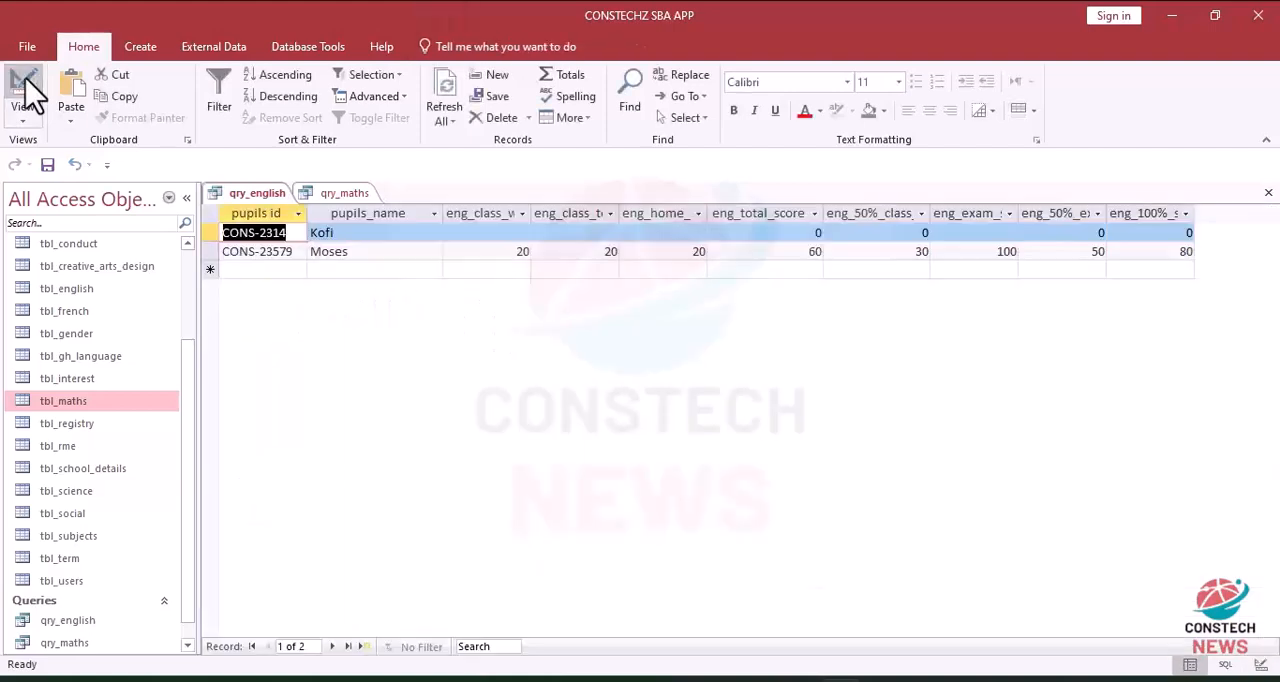
click(28, 88)
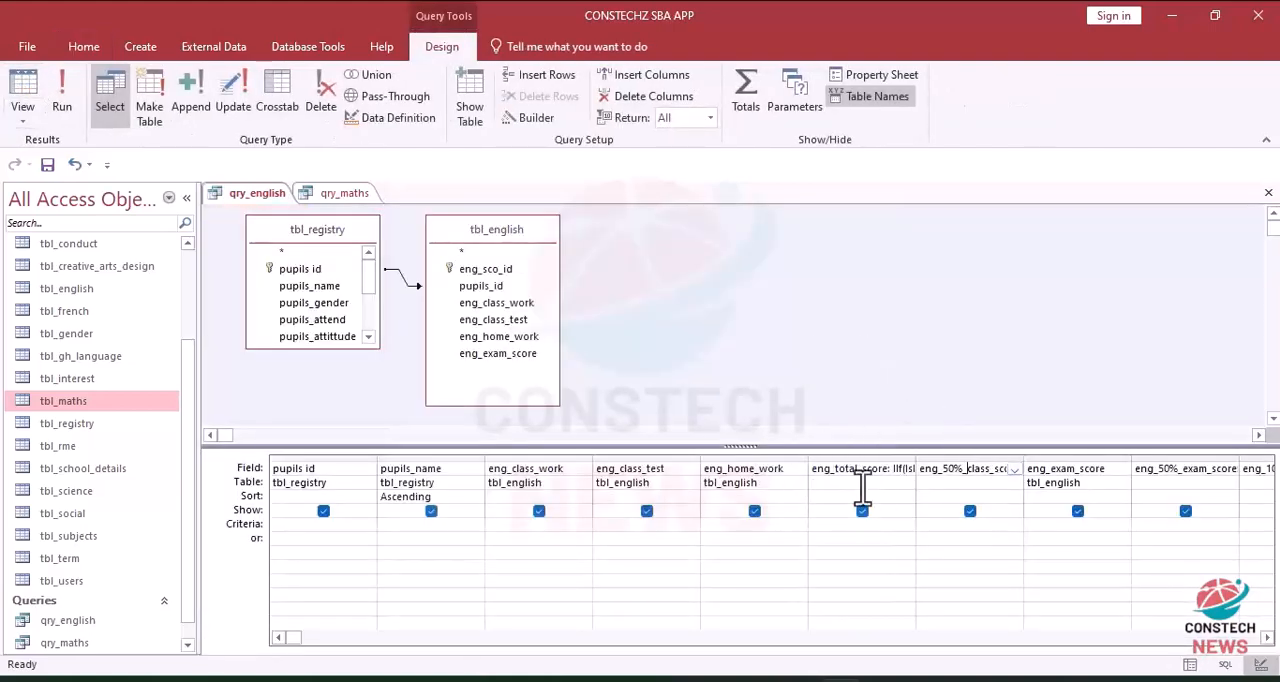
click(958, 474)
click(522, 117)
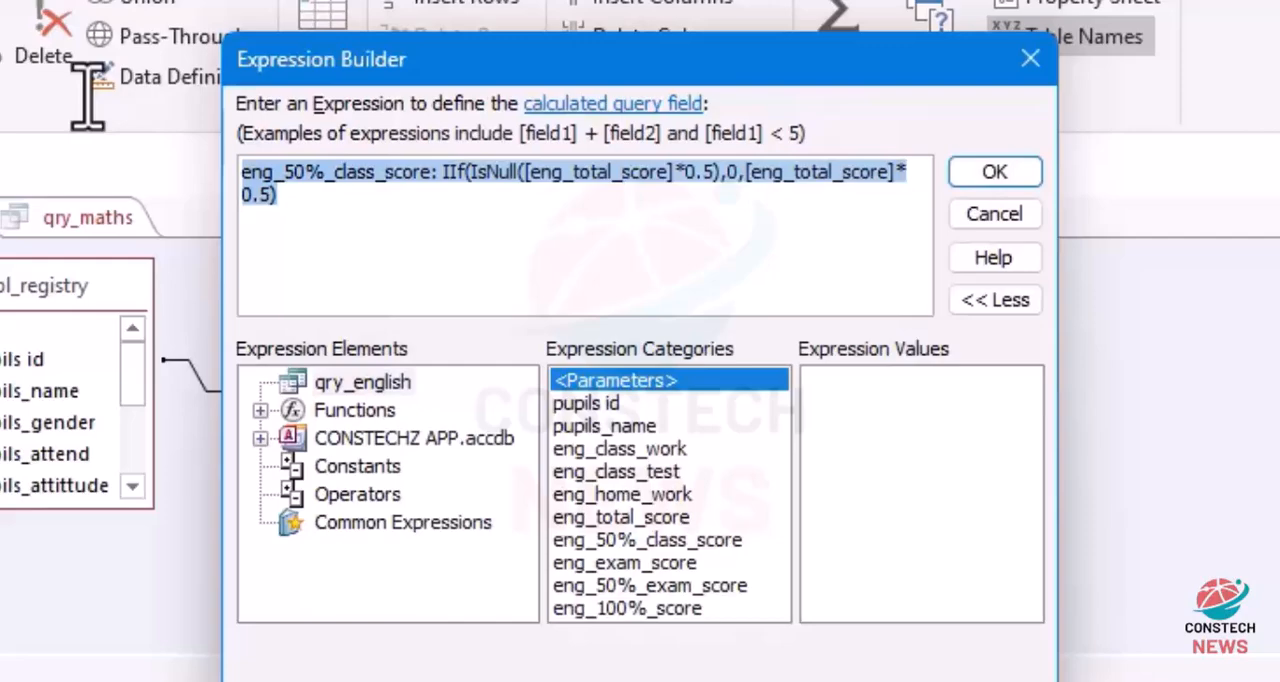
click(1005, 172)
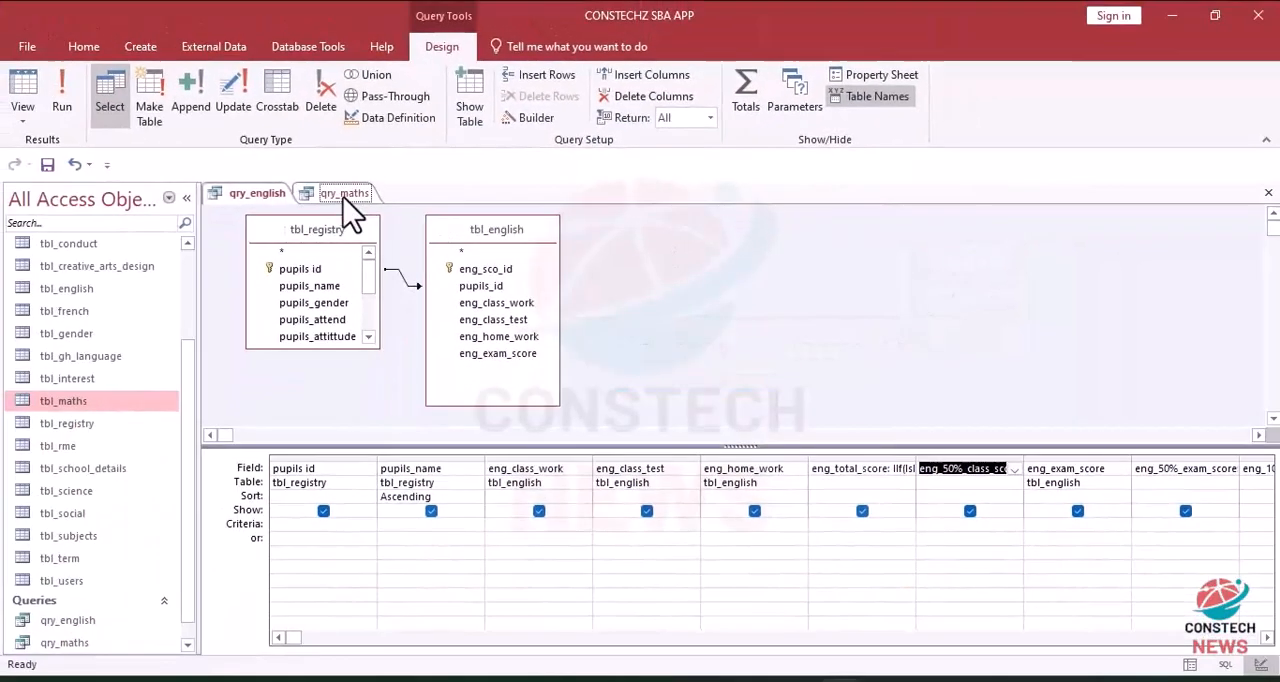
Step: Paste the copied expression into the next empty column of the qry_maths design and rename its calculated field mat_50%_class_score
click(343, 194)
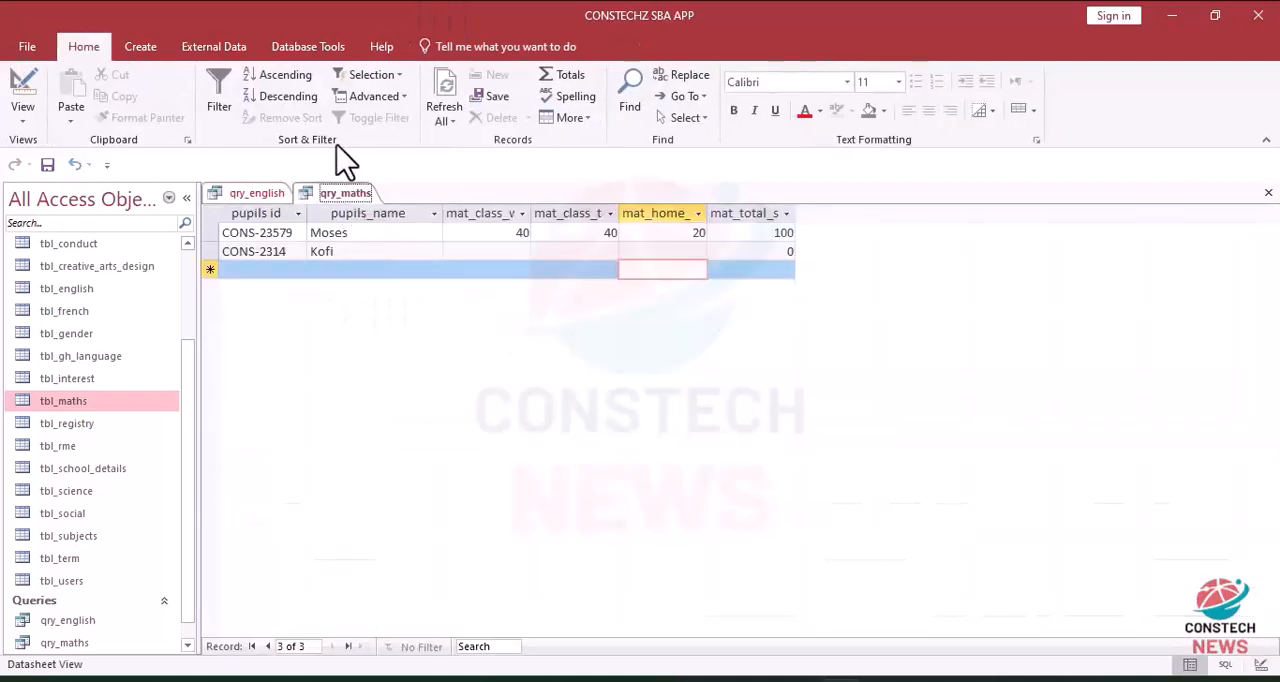
click(20, 92)
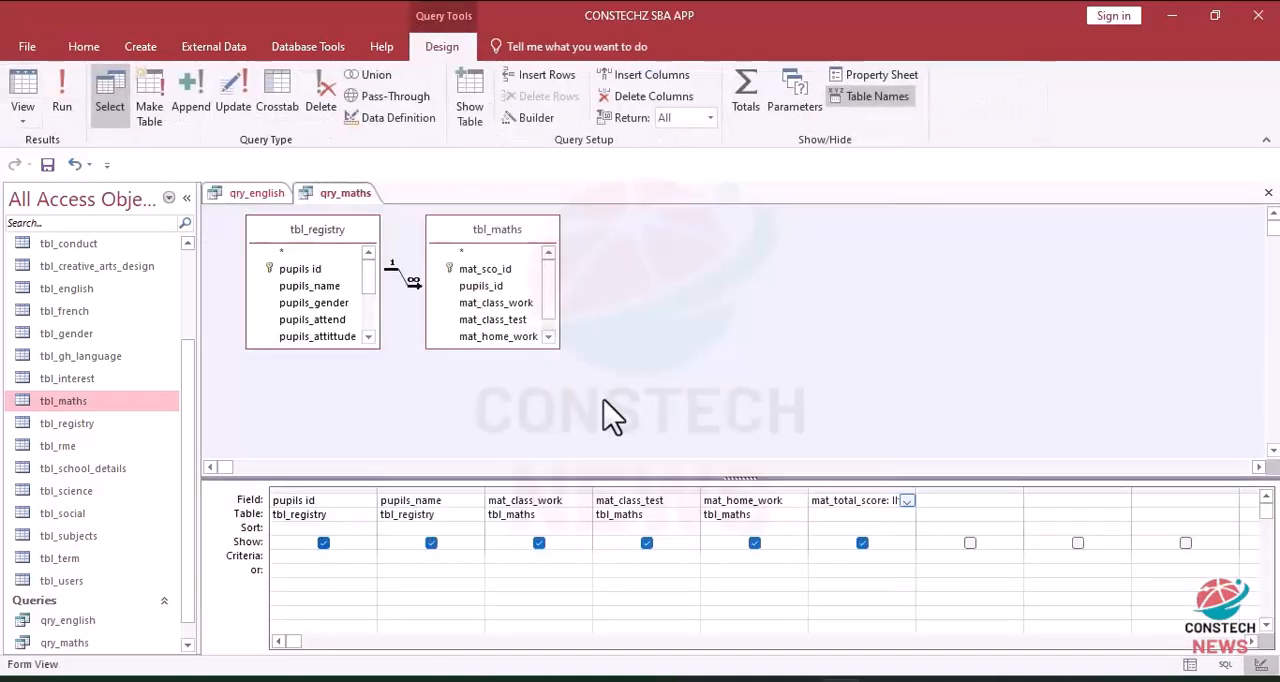
click(535, 118)
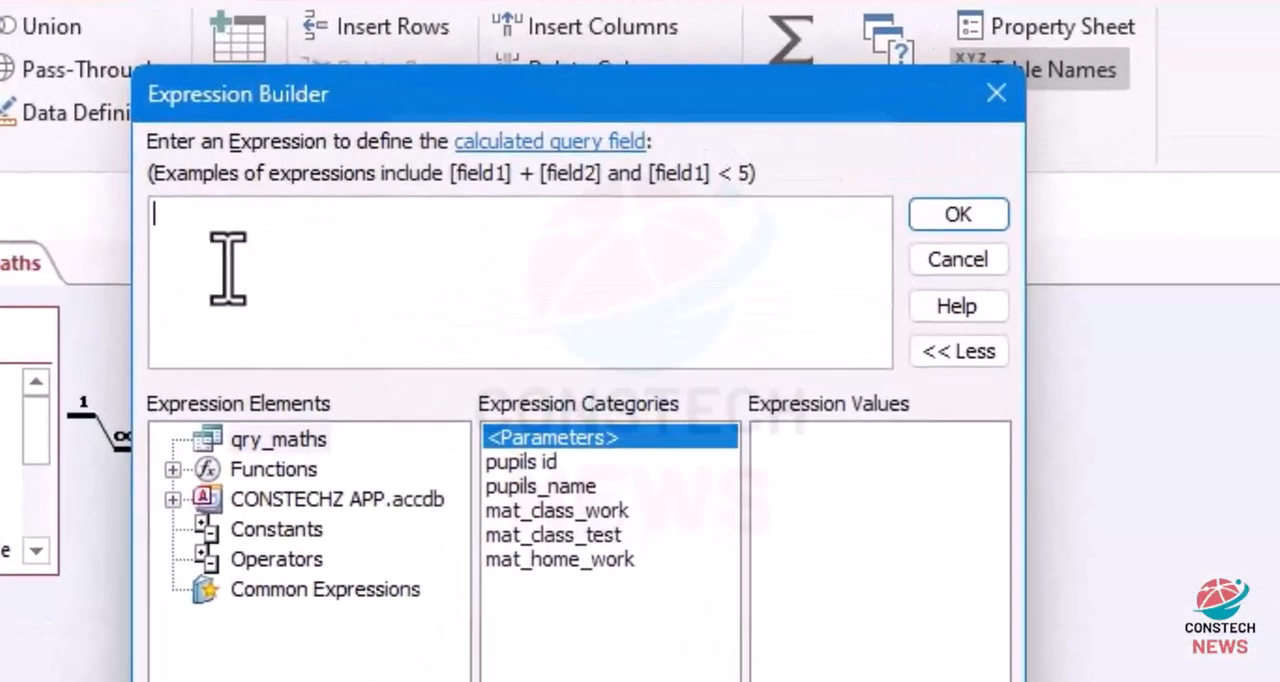
text(eng_50%_class_score: IIf(IsNull([eng_total_score]*0.5),0,[eng_total_score]*0.5))
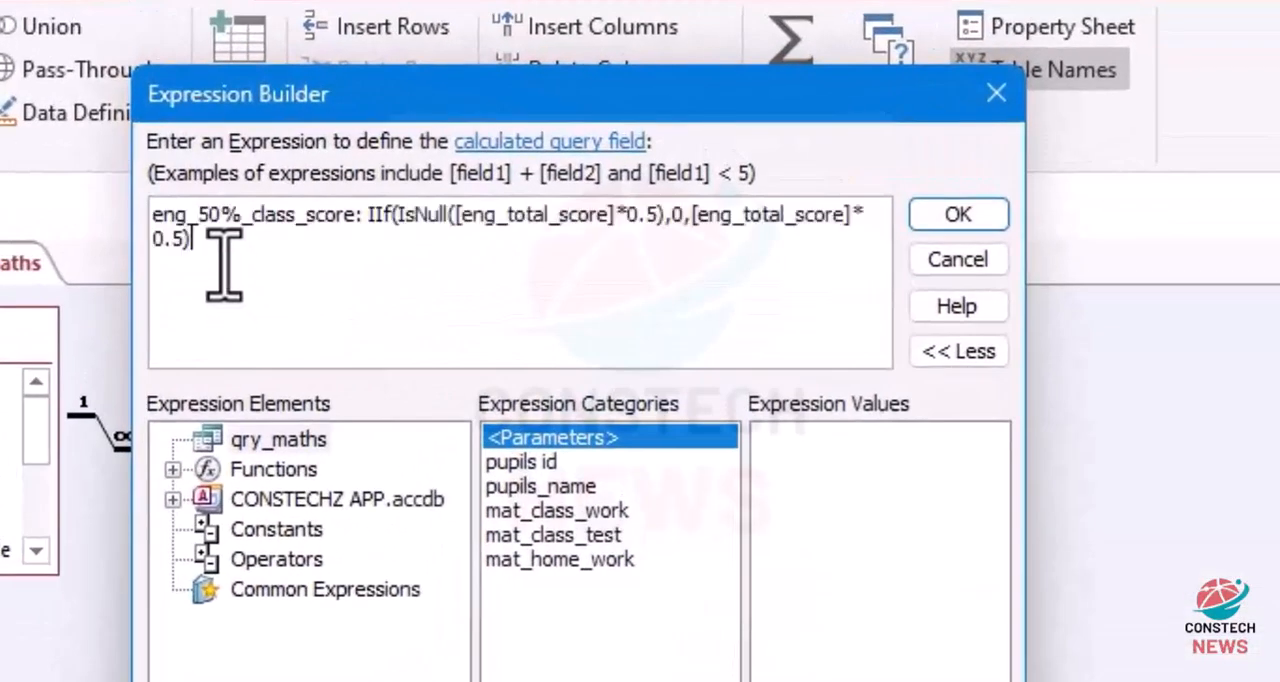
click(205, 214)
key(BackSpace)
key(BackSpace)
key(BackSpace)
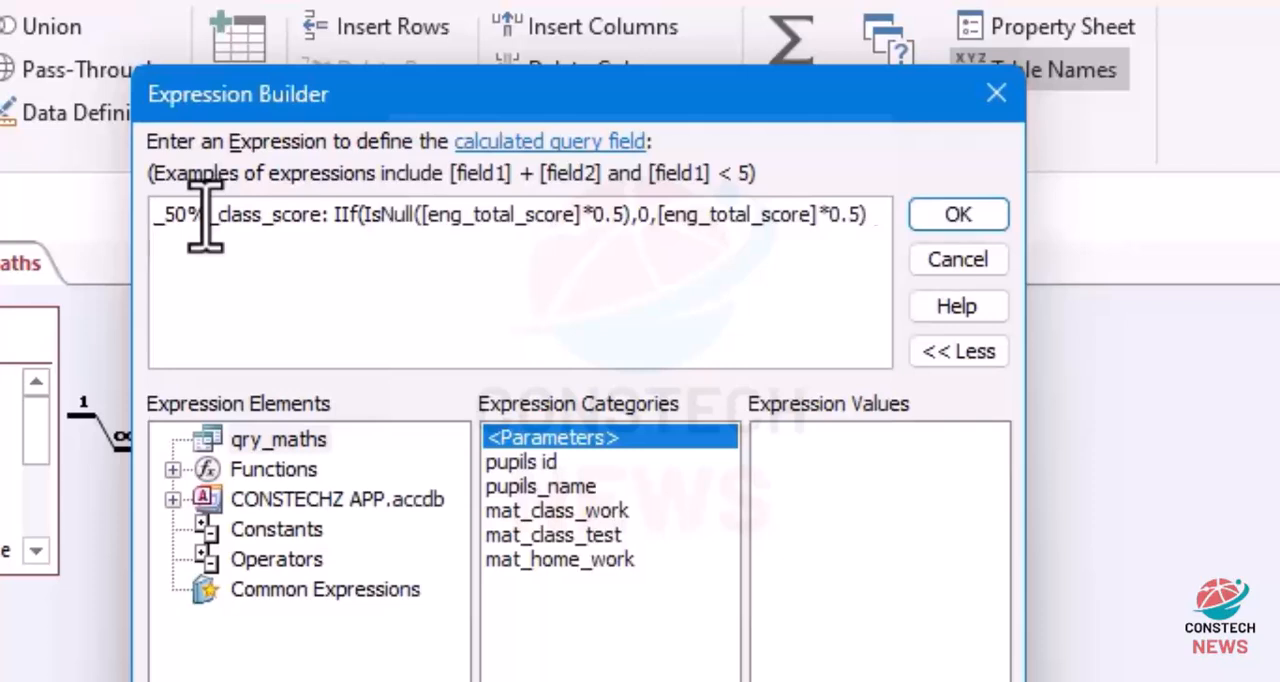
text(mat)
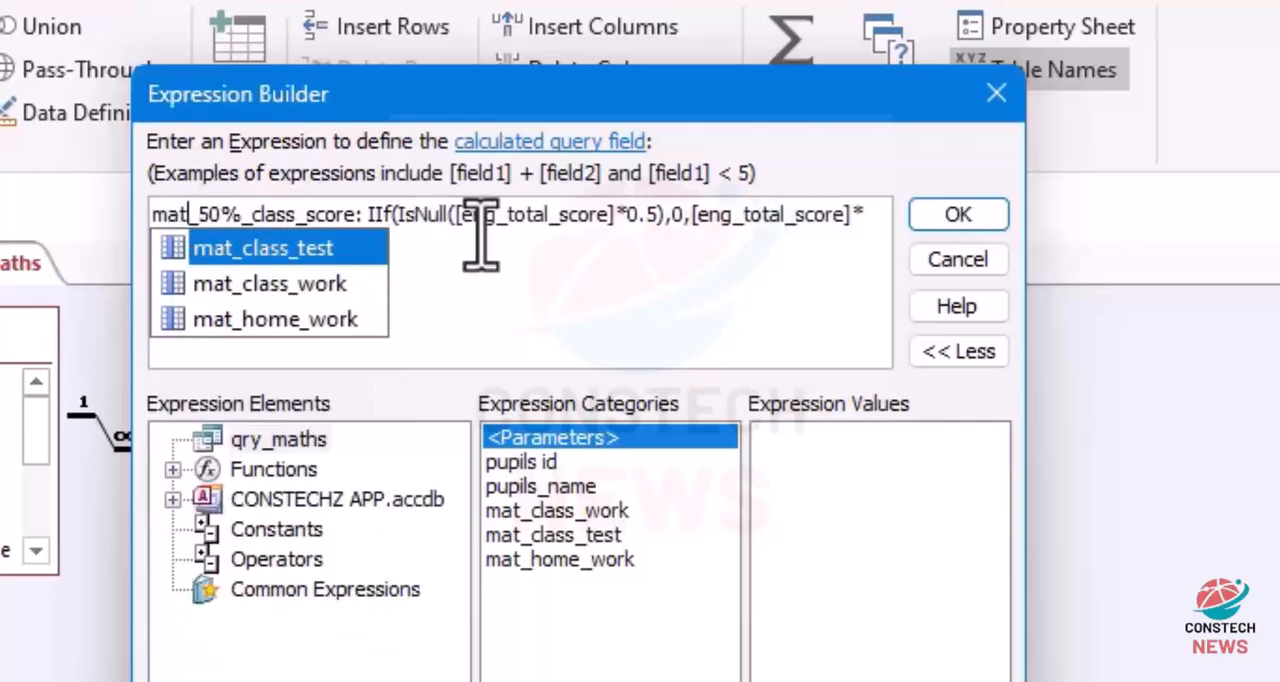
Step: Change the field reference inside IsNull of the mat_50%_class_score expression to mat_total_score
click(505, 218)
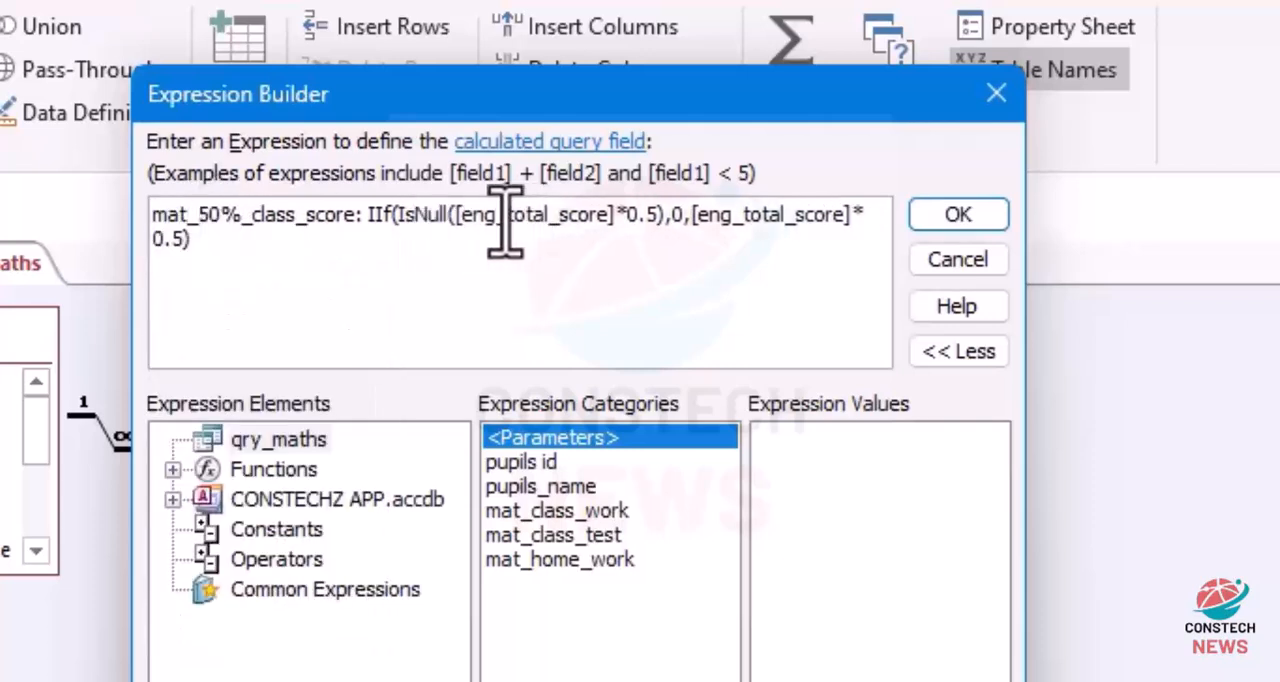
key(BackSpace)
key(BackSpace)
key(BackSpace)
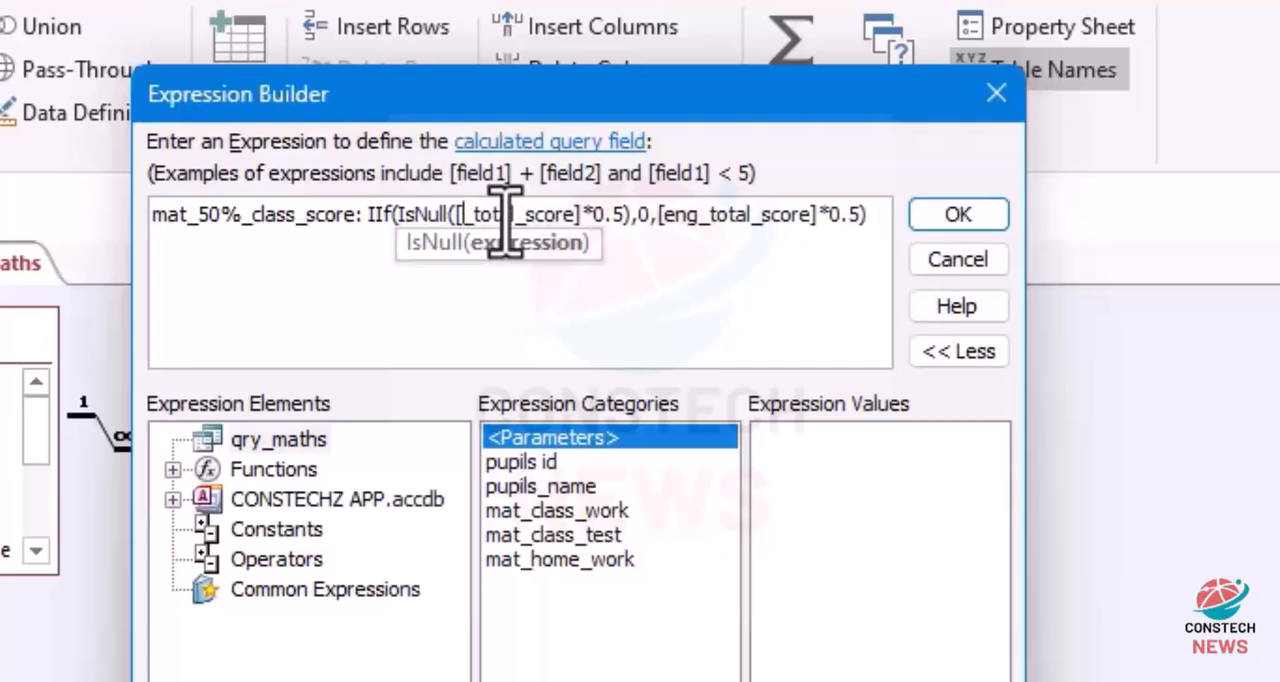
text(mat)
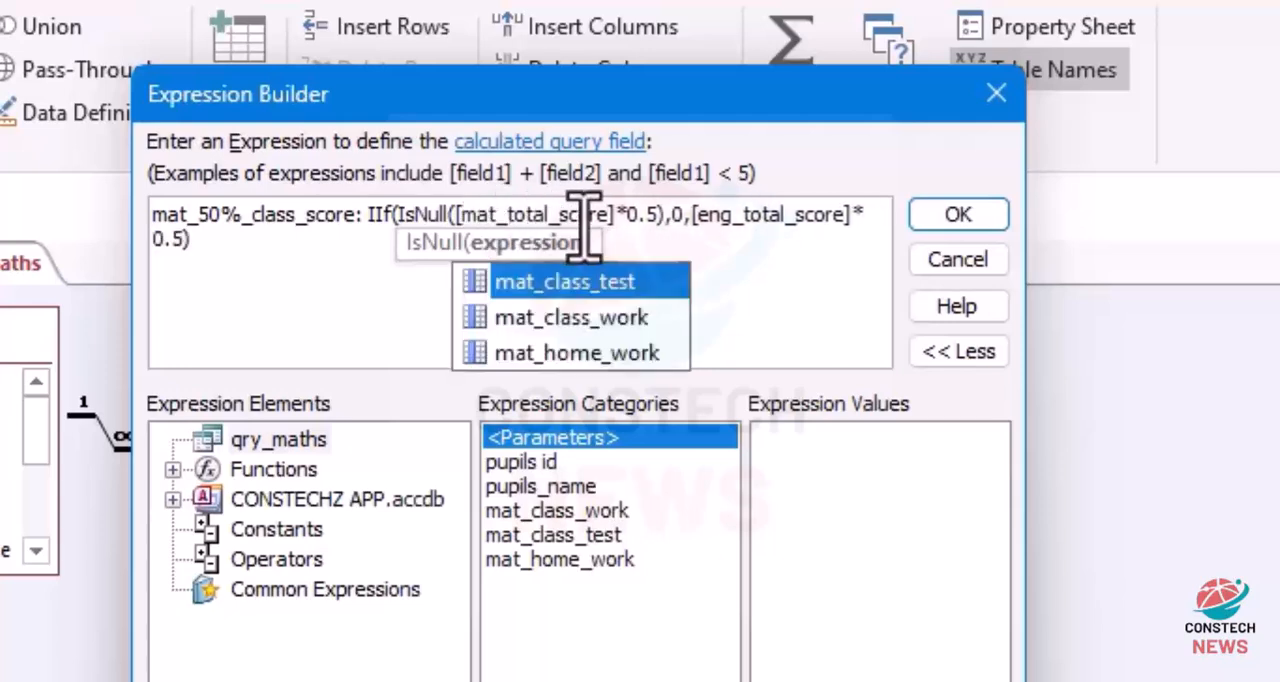
Step: Change the field reference in the IIf false part of mat_50%_class_score to mat_total_score, then run qry_maths
click(744, 228)
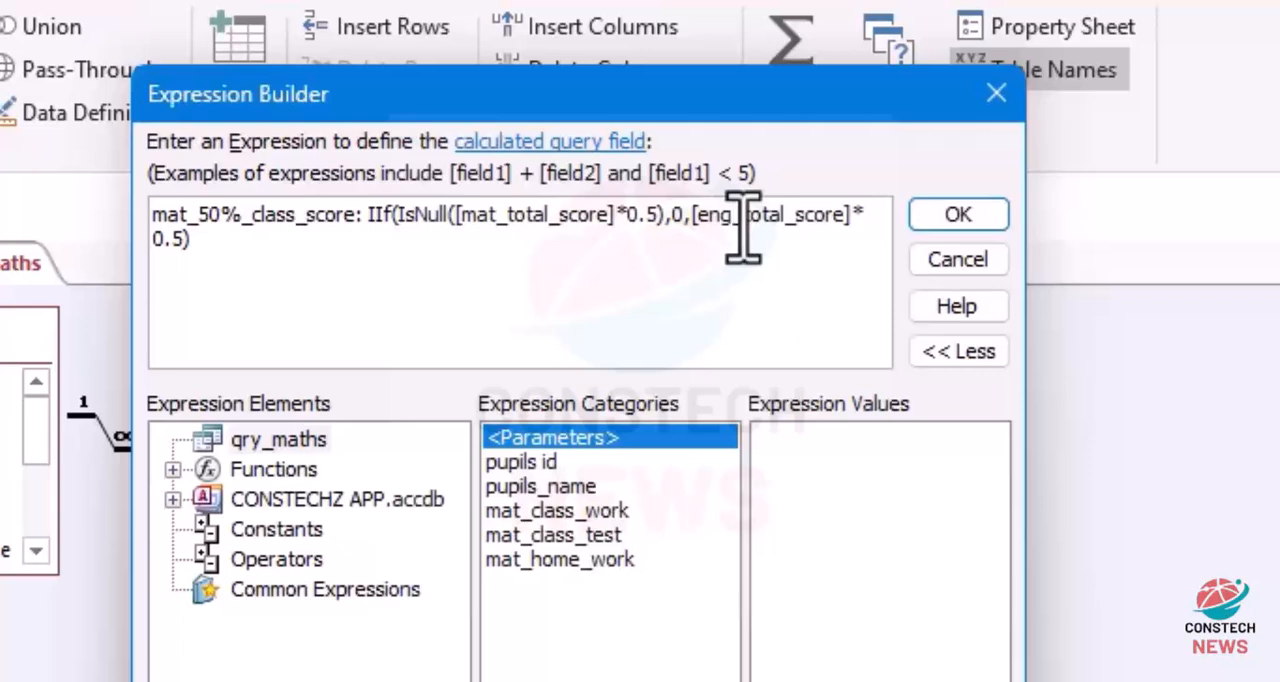
key(BackSpace)
key(BackSpace)
key(BackSpace)
text(mat)
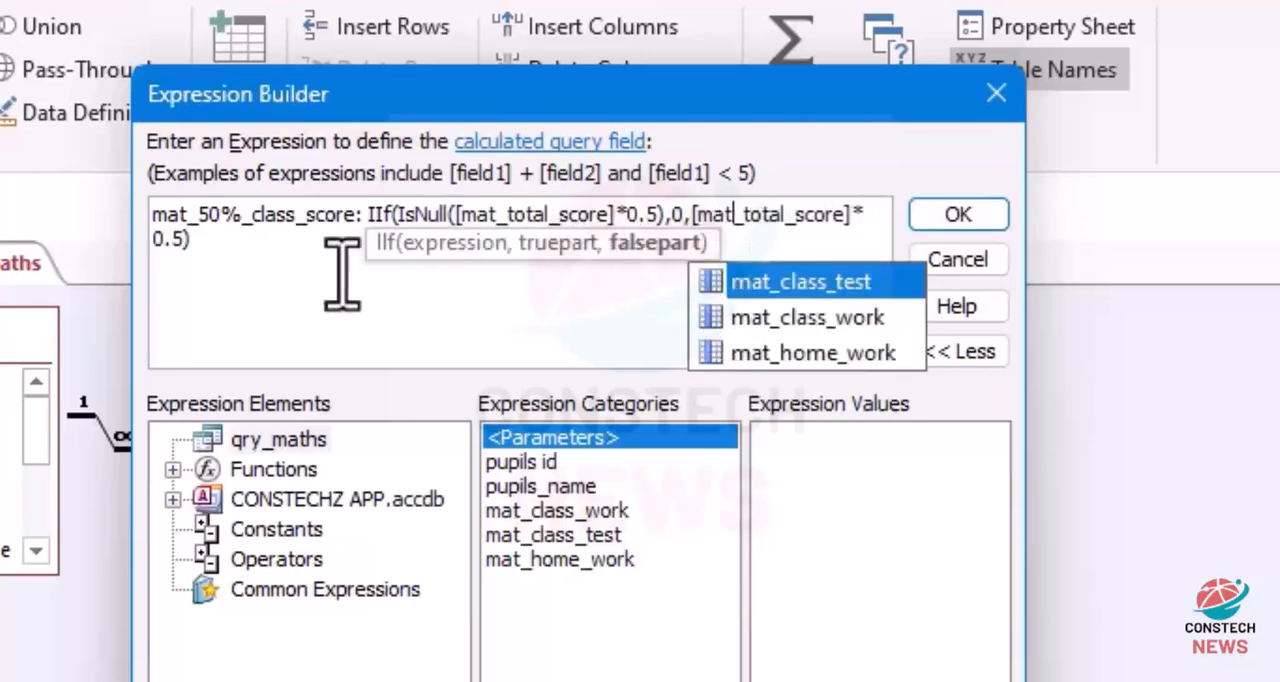
click(280, 295)
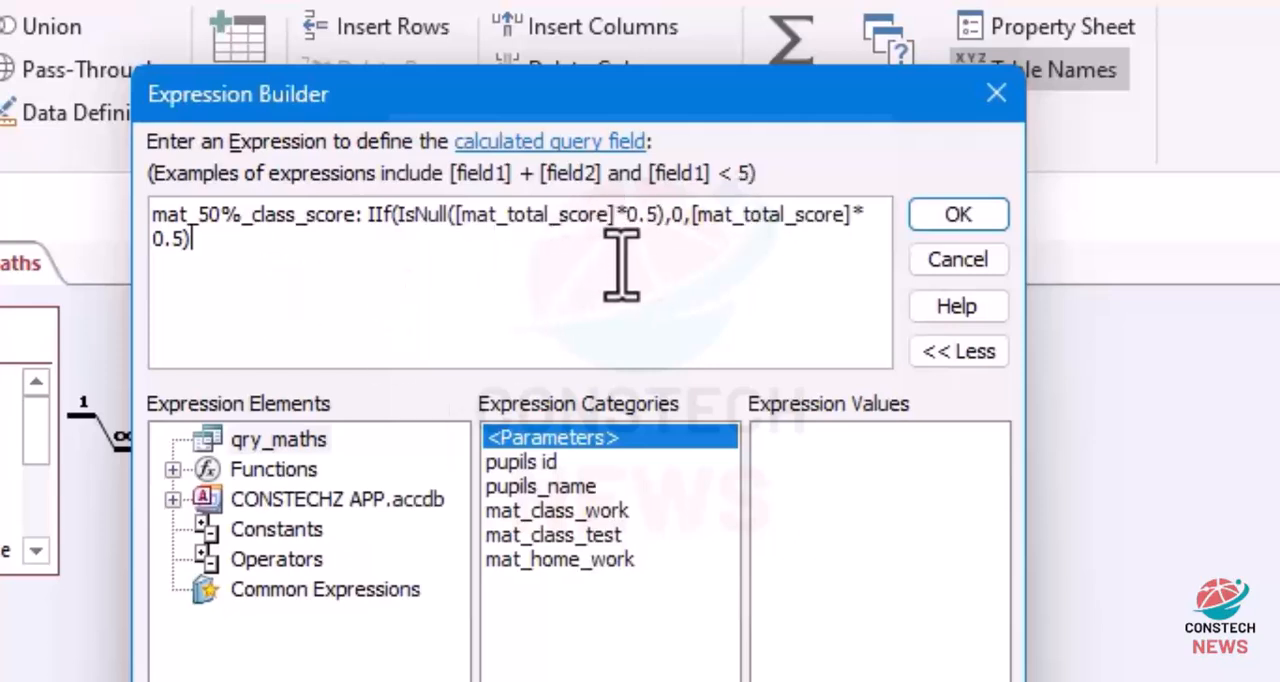
click(962, 228)
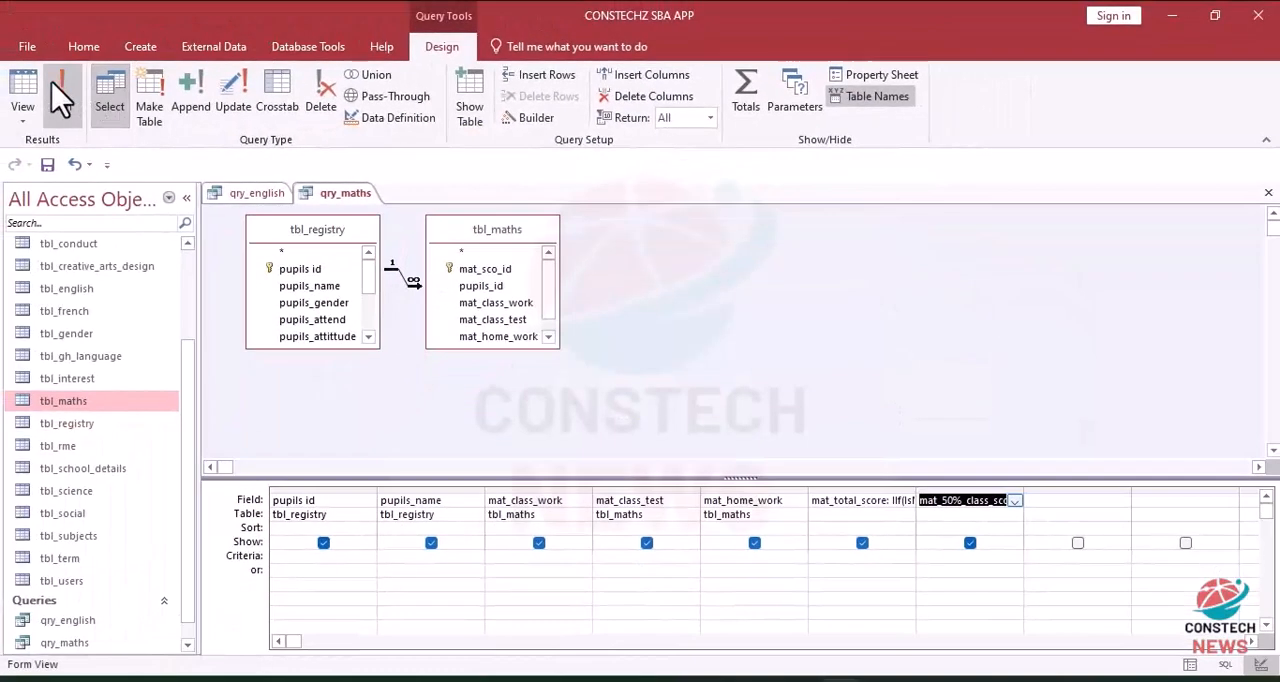
click(55, 90)
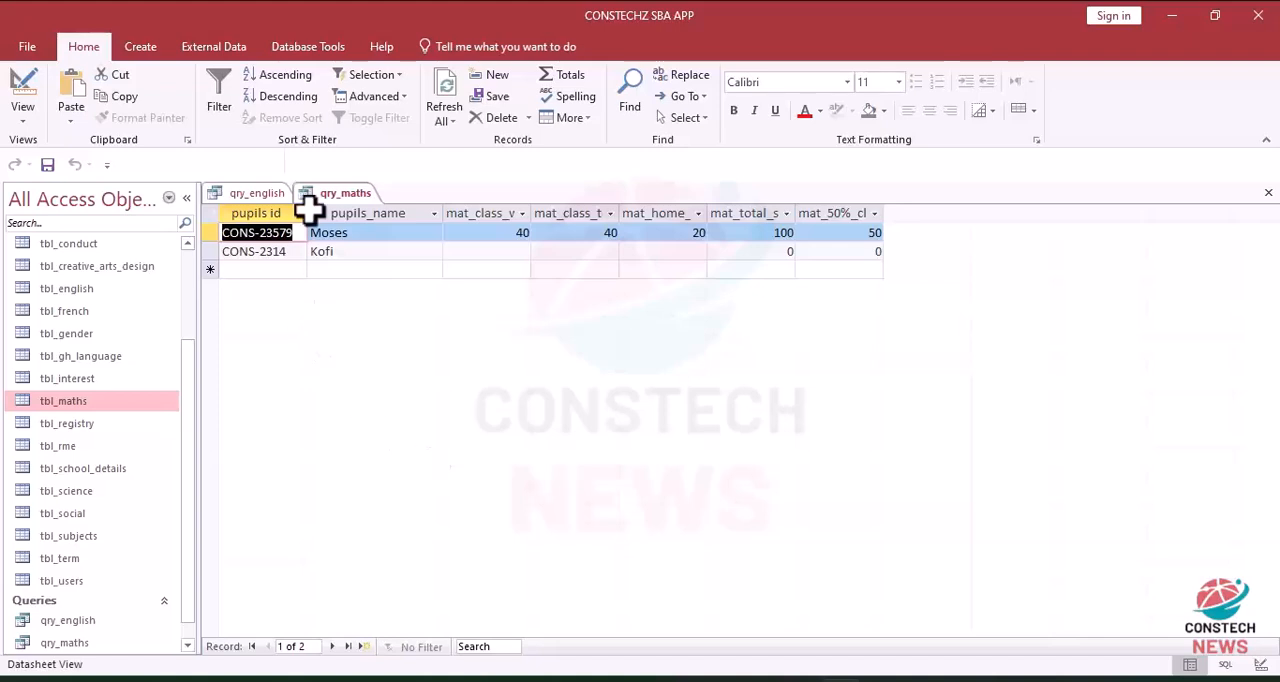
Step: Copy the full eng_50%_exam_score expression from the design of qry_english
click(240, 194)
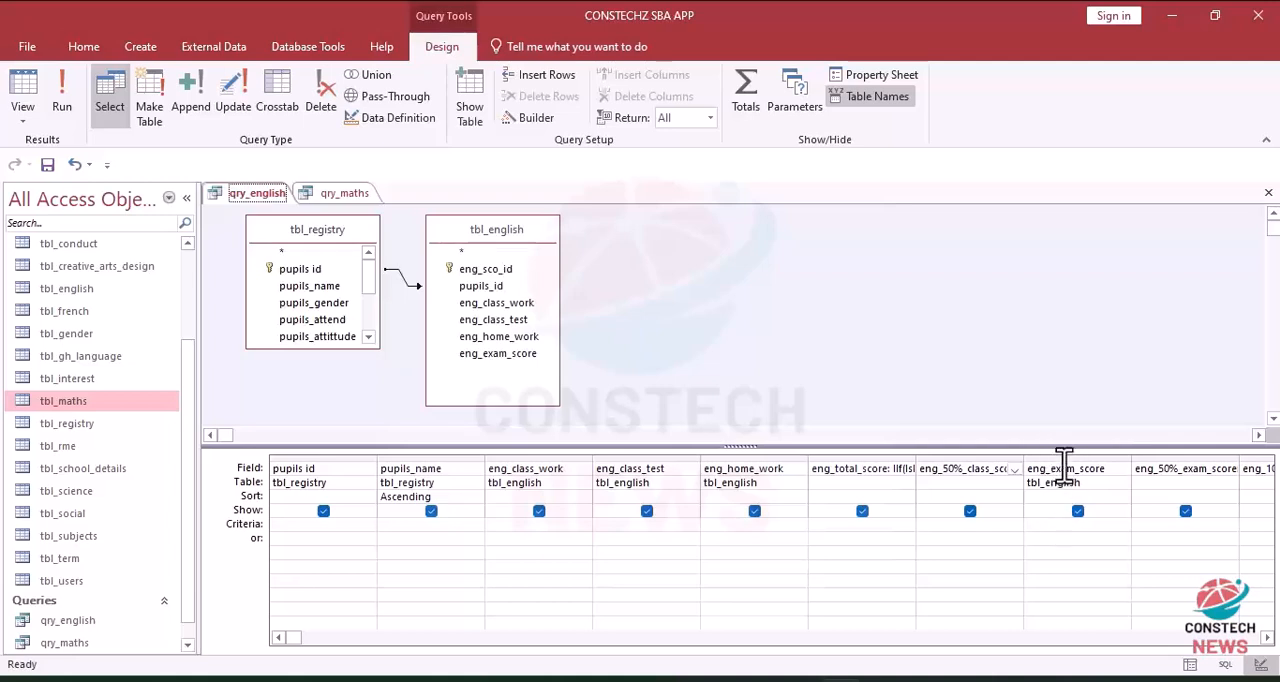
click(1152, 470)
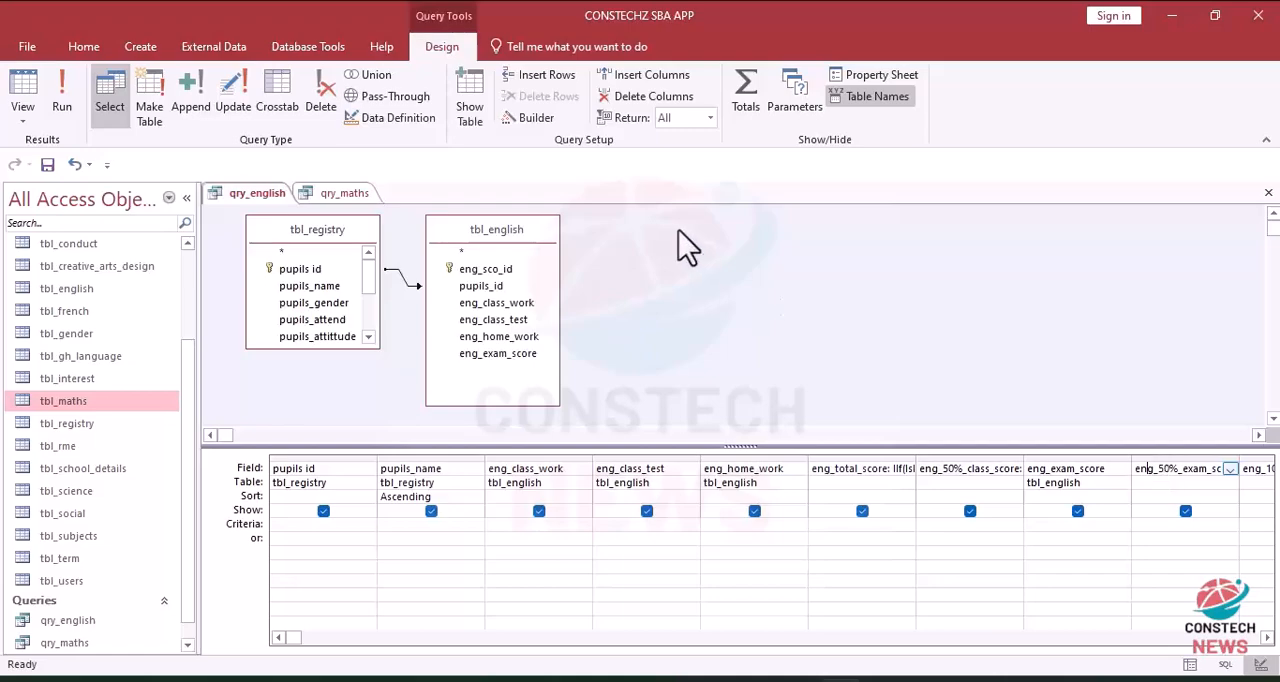
click(538, 118)
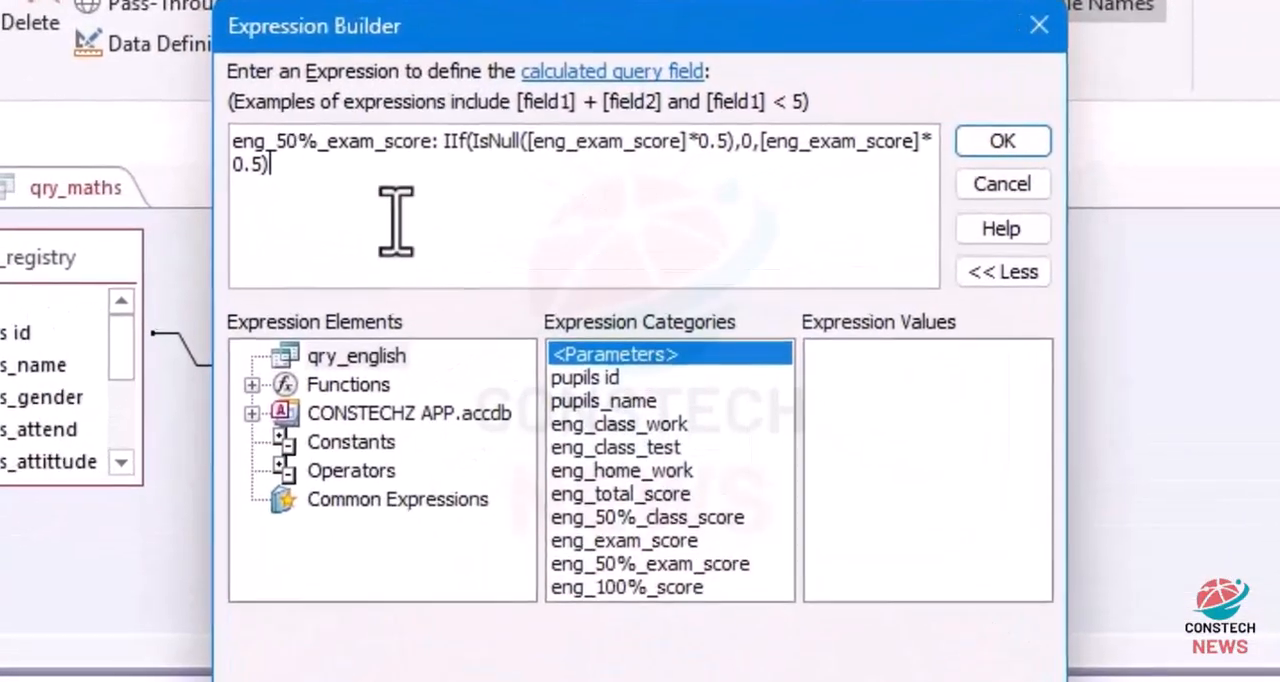
drag(480, 209, 274, 86)
key(ctrl+c)
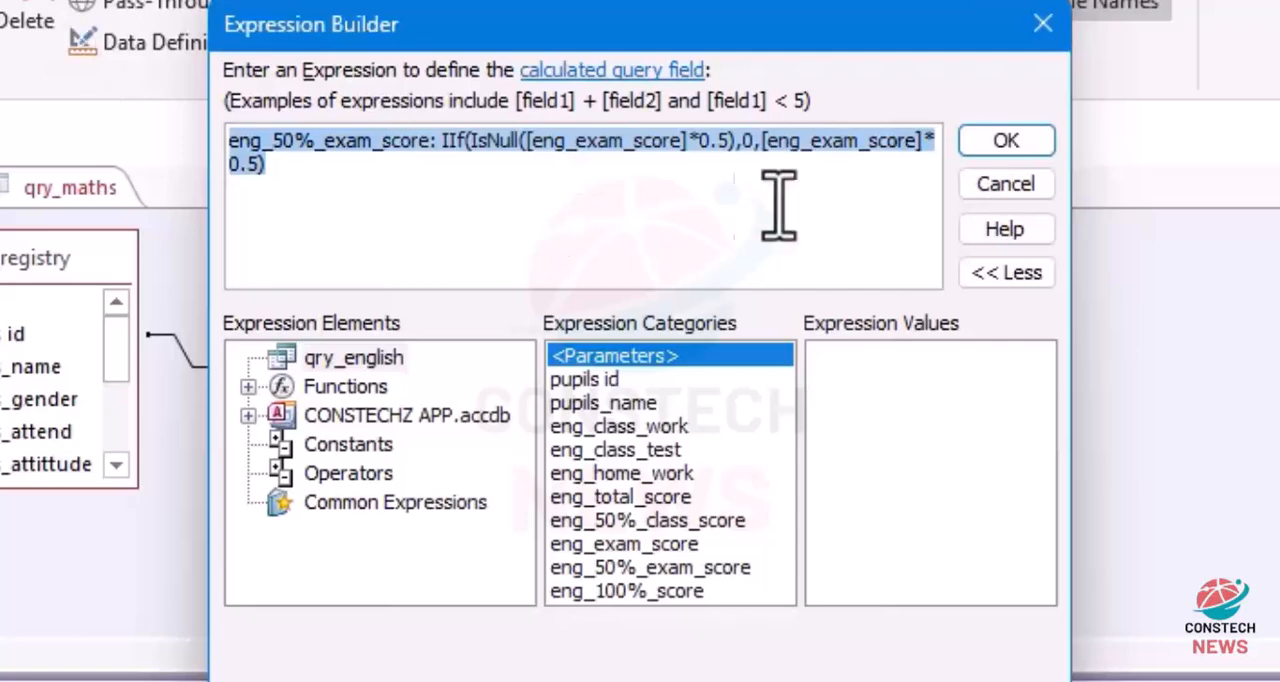
click(1003, 141)
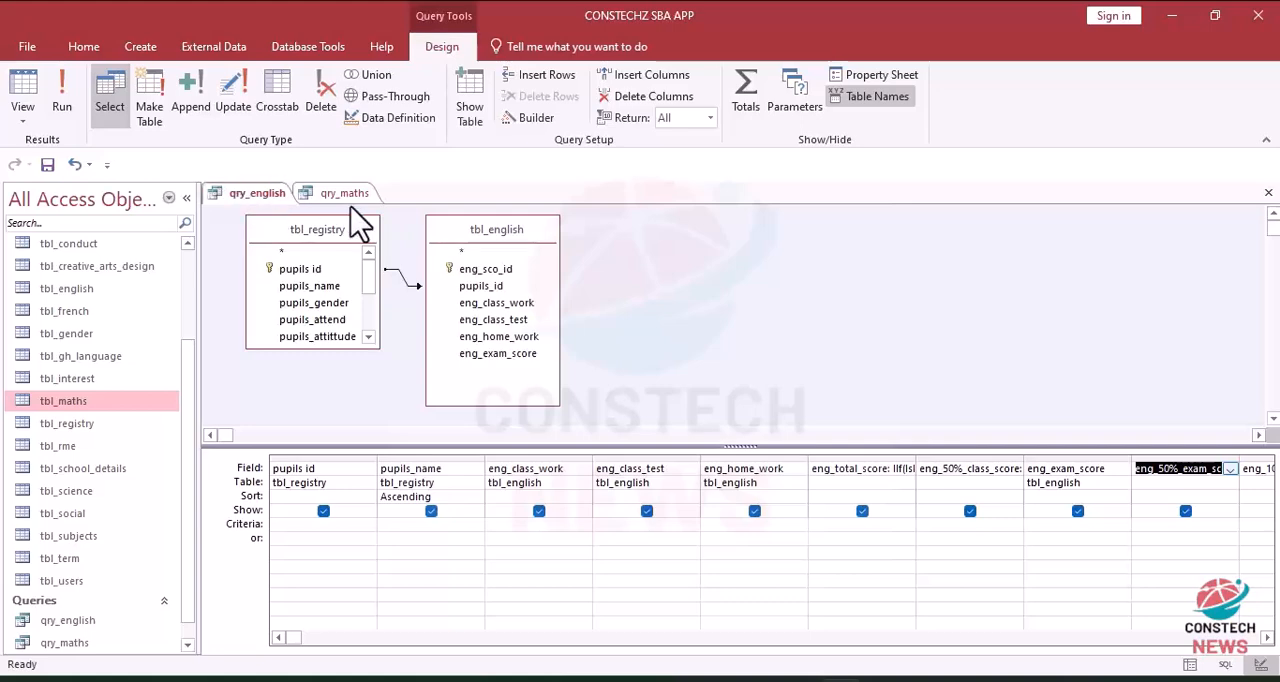
Step: Add the mat_exam_score field from tbl_maths to the next empty column of the qry_maths design
click(344, 195)
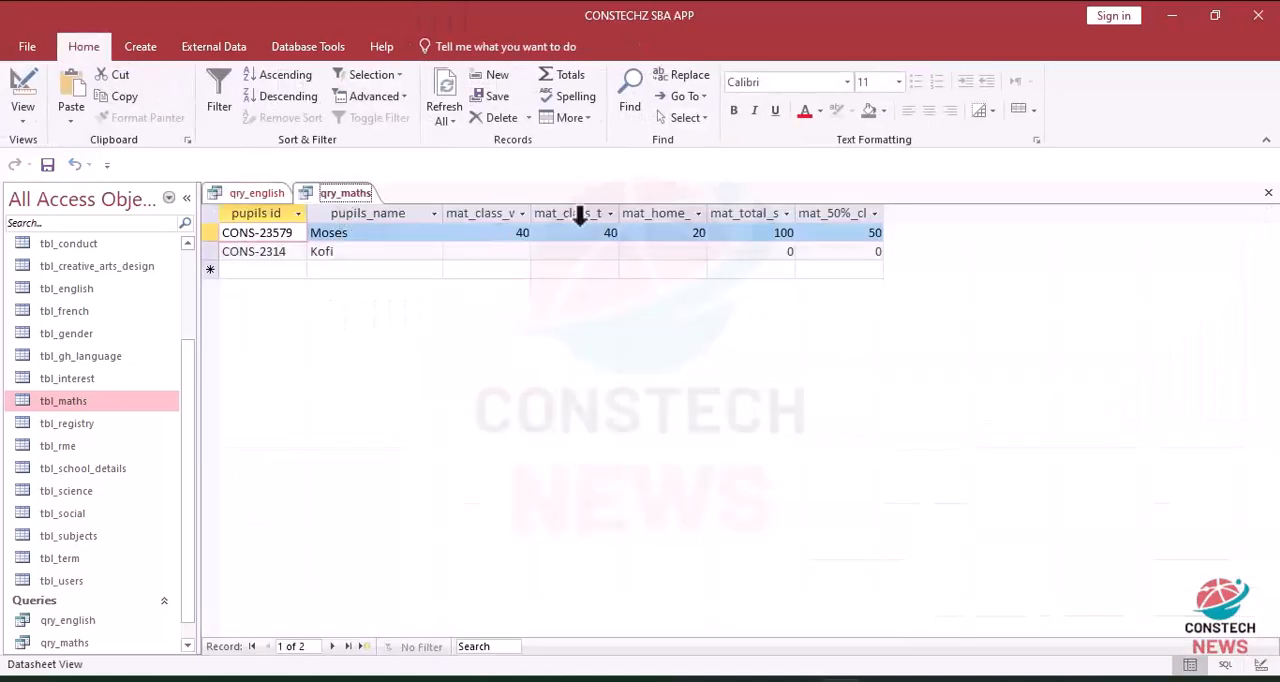
click(20, 88)
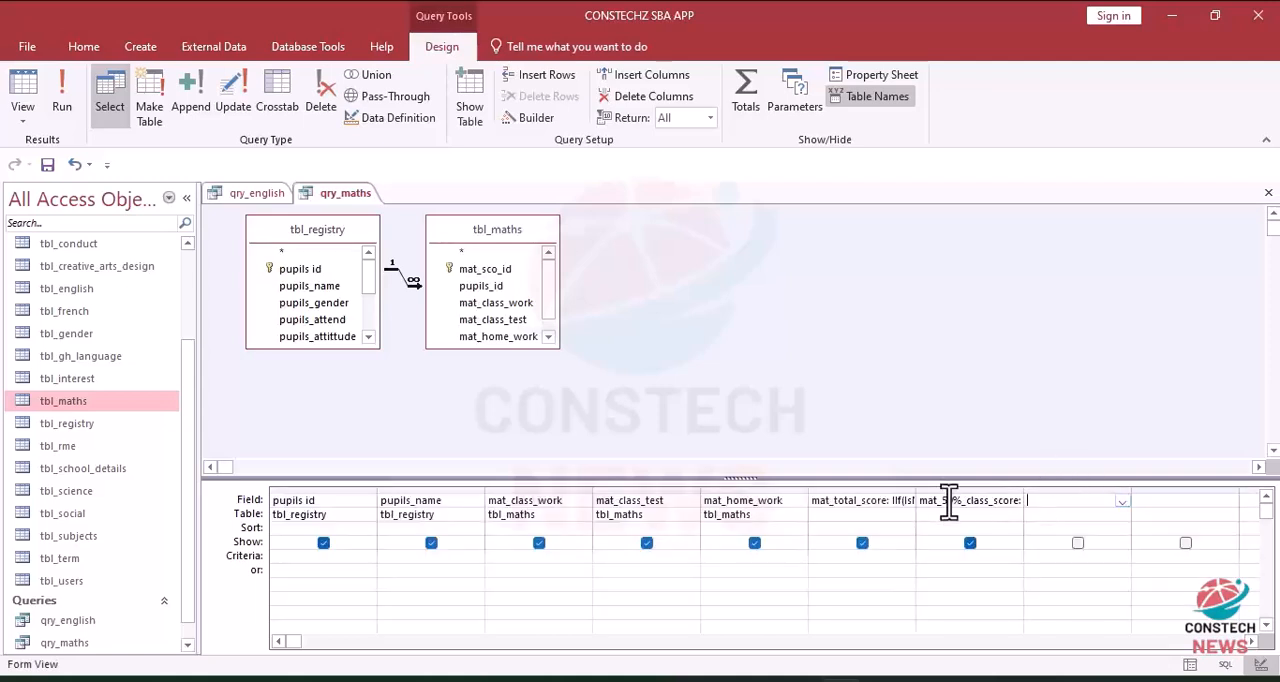
click(1052, 505)
drag(549, 275, 549, 304)
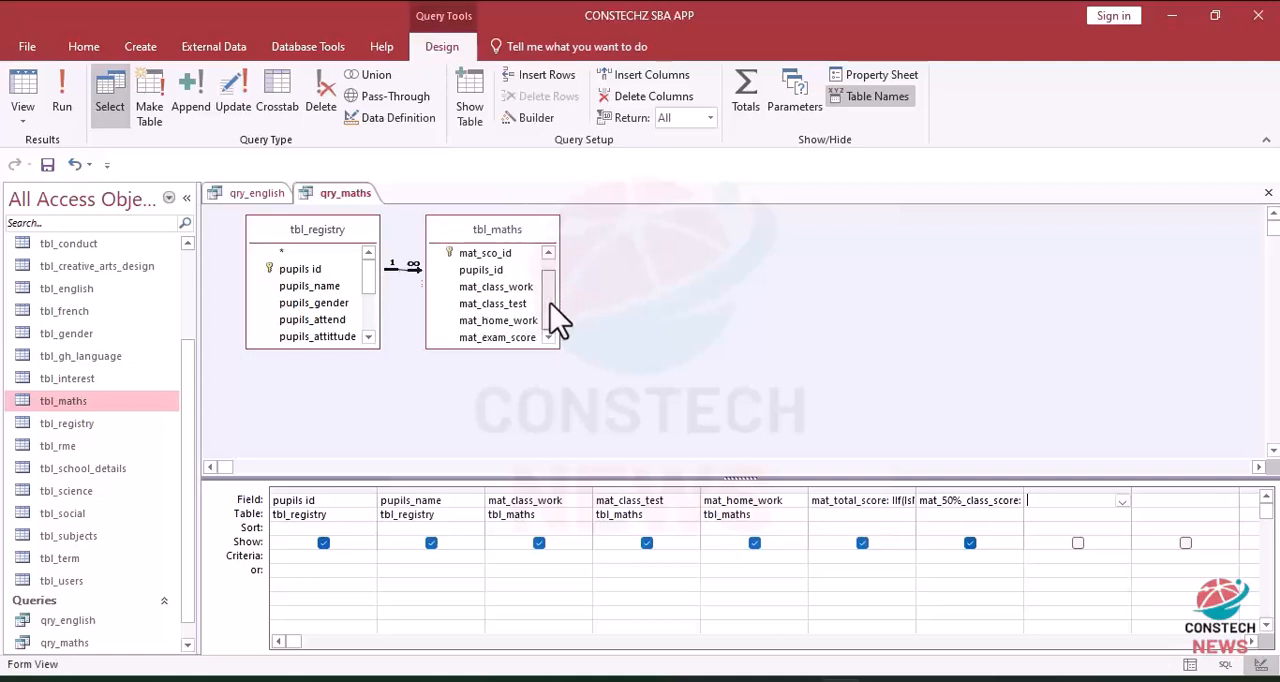
double_click(490, 338)
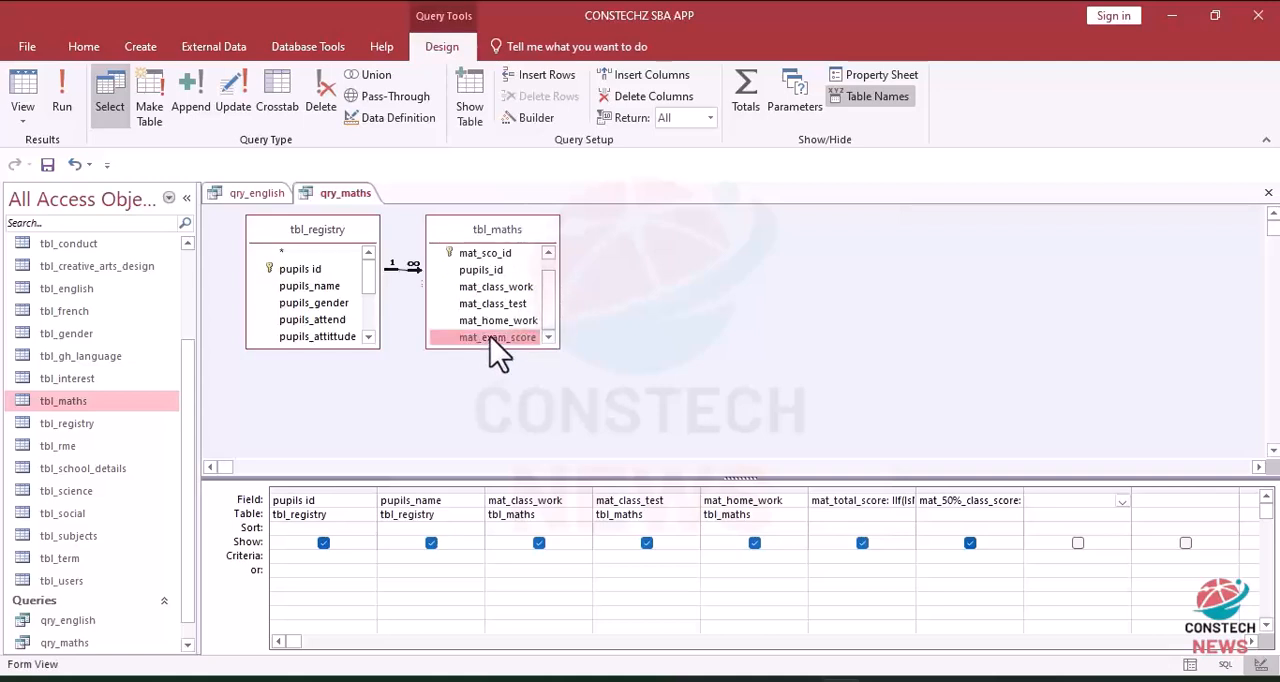
Step: Paste the copied expression into the column after mat_exam_score and rename its calculated field mat_50%_exam_score
click(1157, 502)
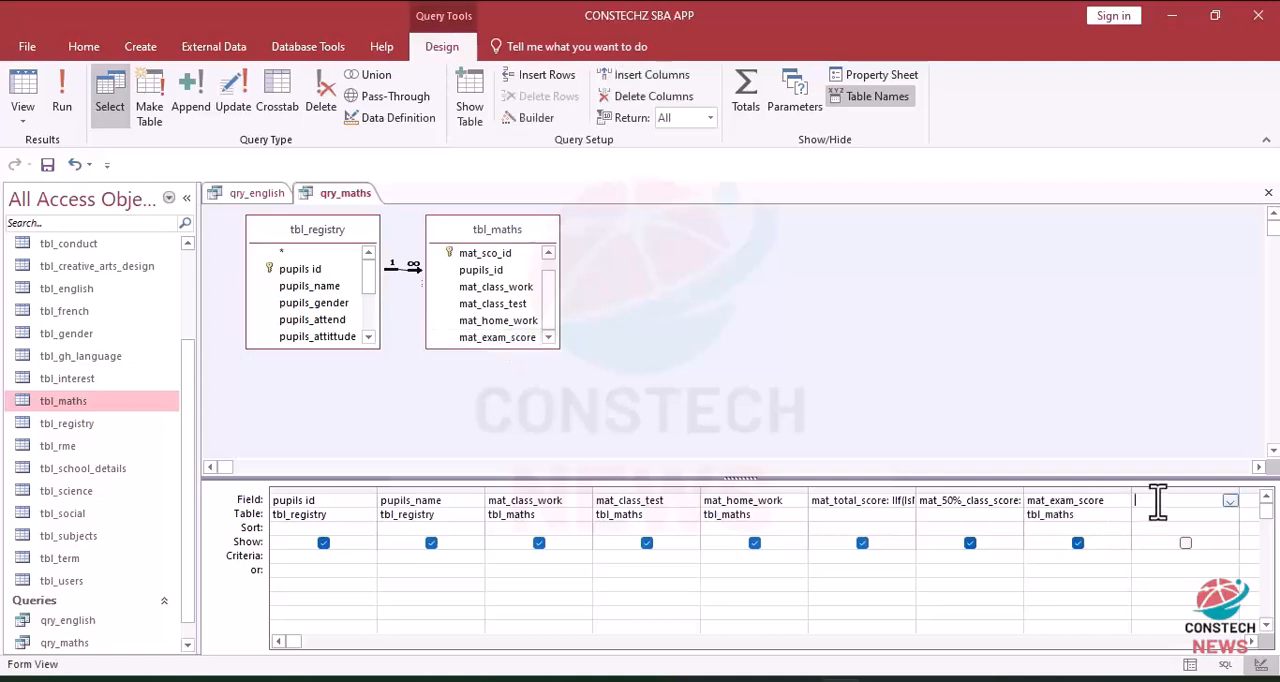
click(524, 115)
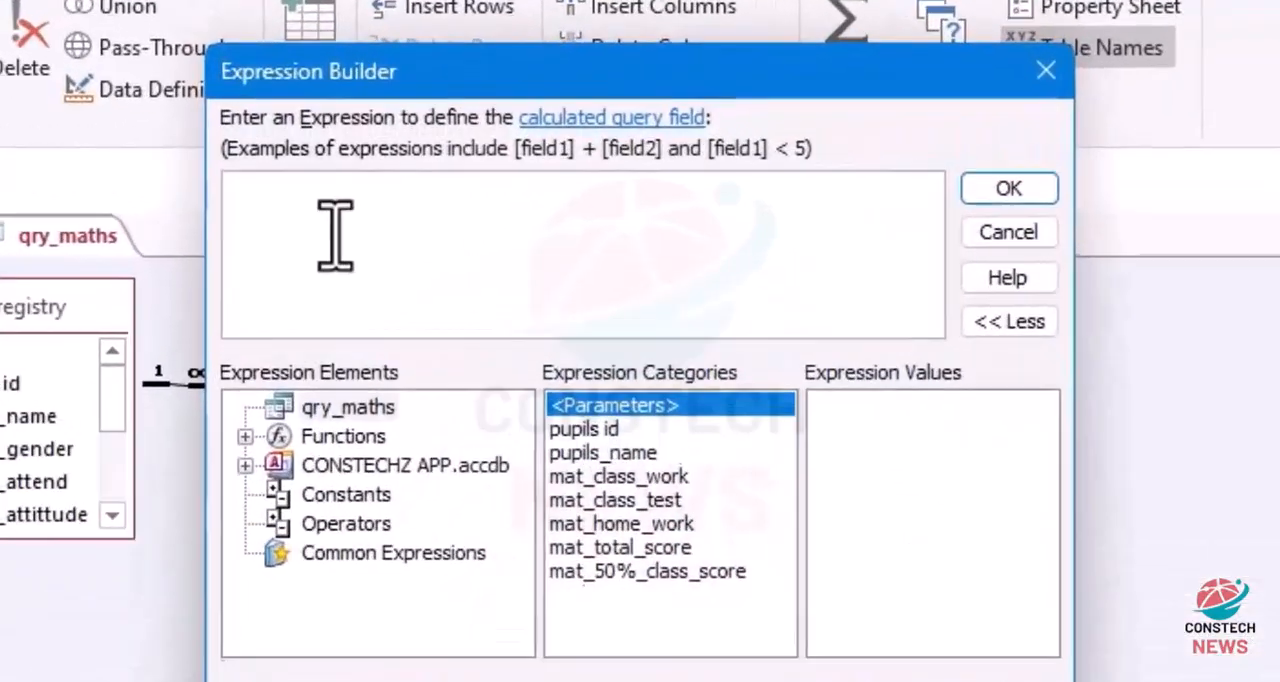
key(ctrl+v)
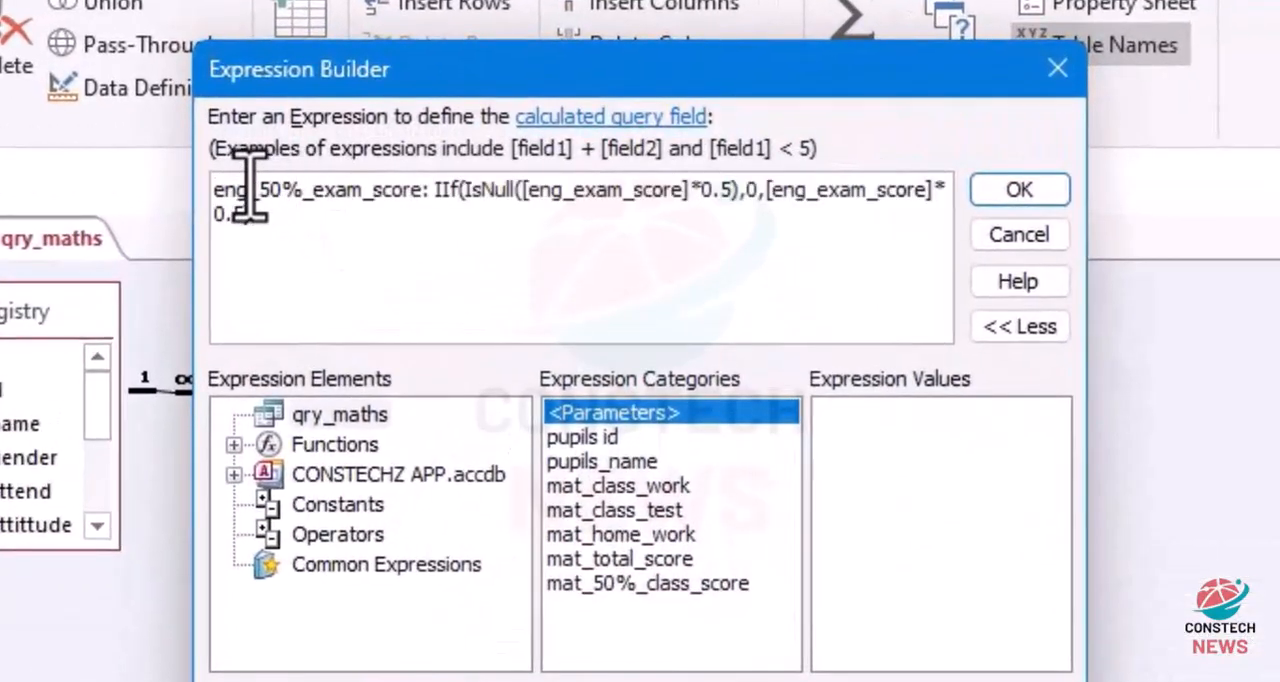
key(BackSpace)
key(BackSpace)
key(BackSpace)
text(mat)
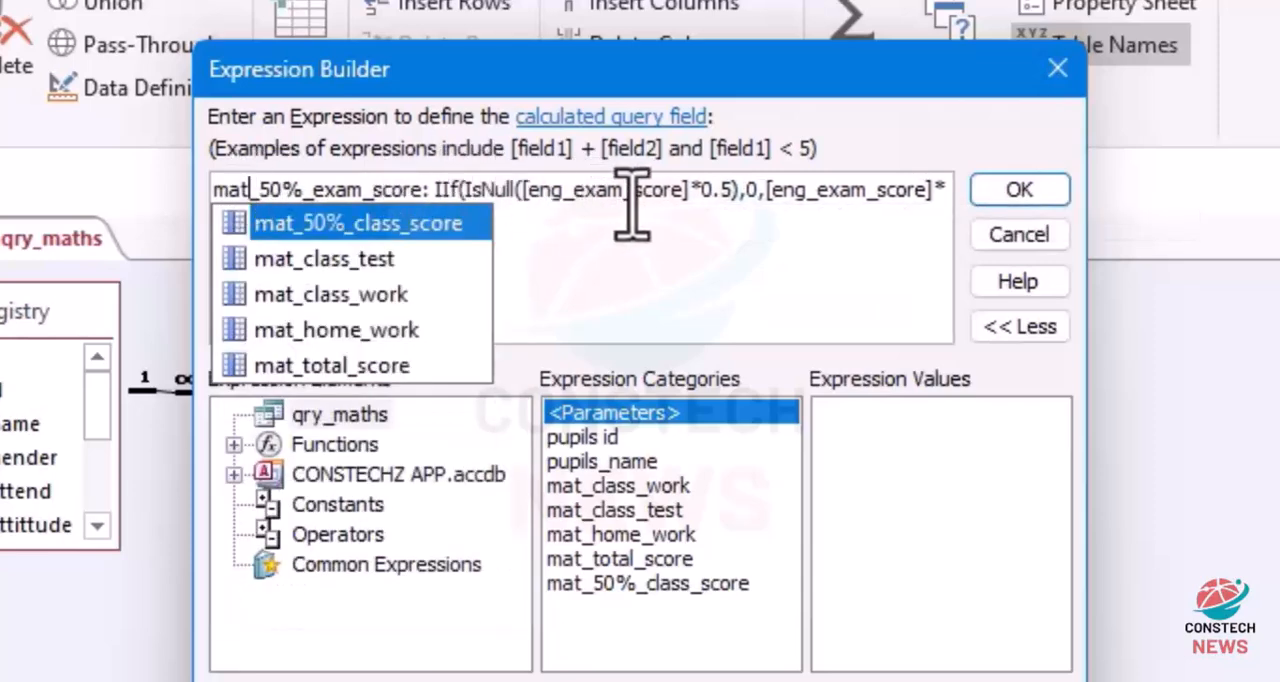
Step: Change the field reference inside IsNull of the mat_50%_exam_score expression to mat_exam_score
click(573, 199)
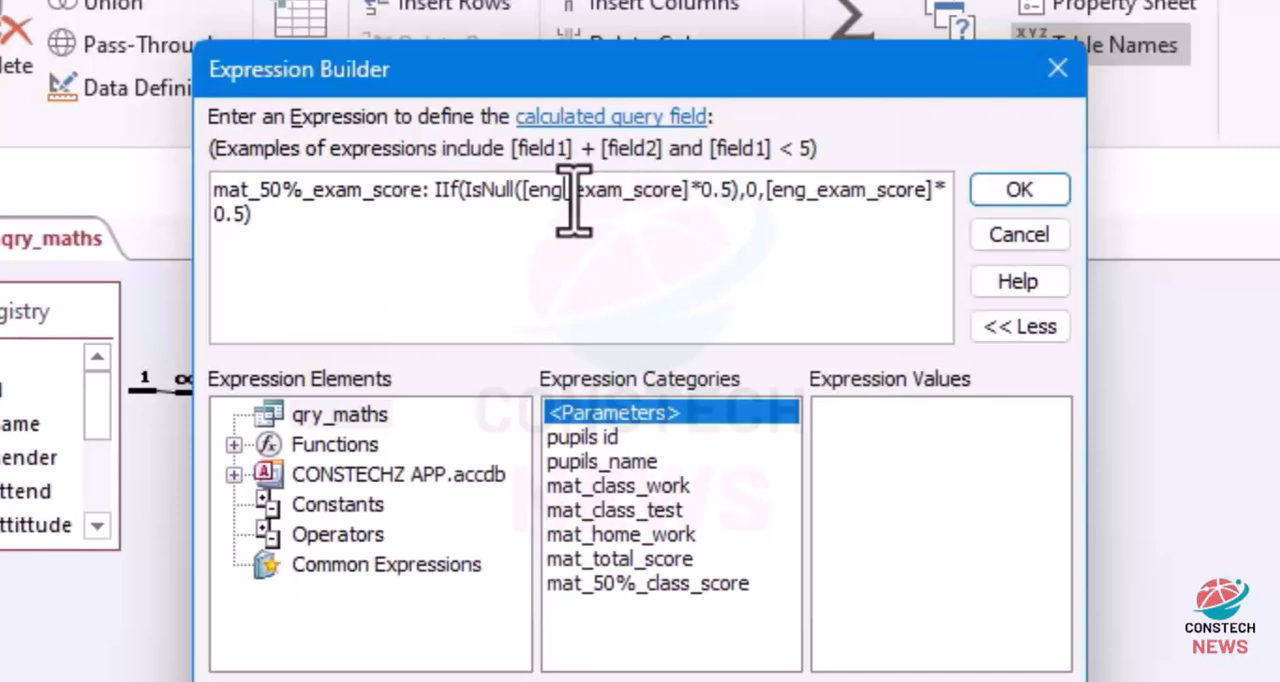
key(BackSpace)
key(BackSpace)
key(BackSpace)
text(mat)
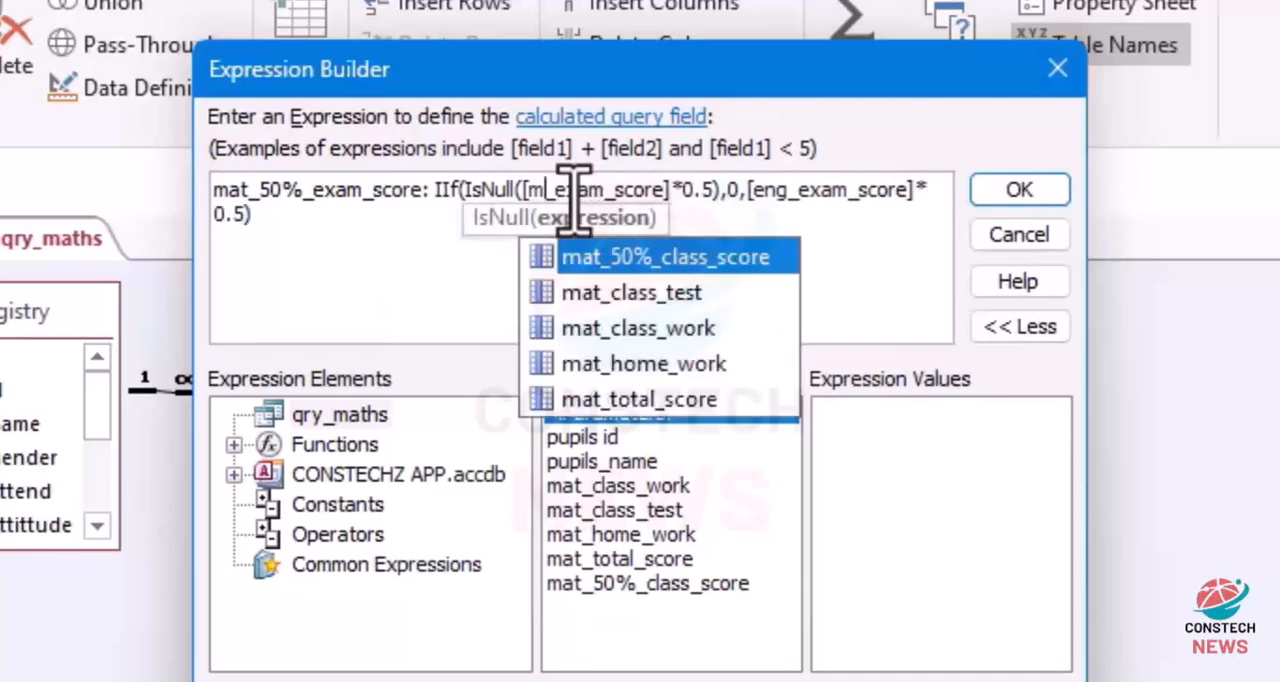
Step: Change the field reference in the IIf false part of mat_50%_exam_score to mat_exam_score and accept the expression
click(815, 193)
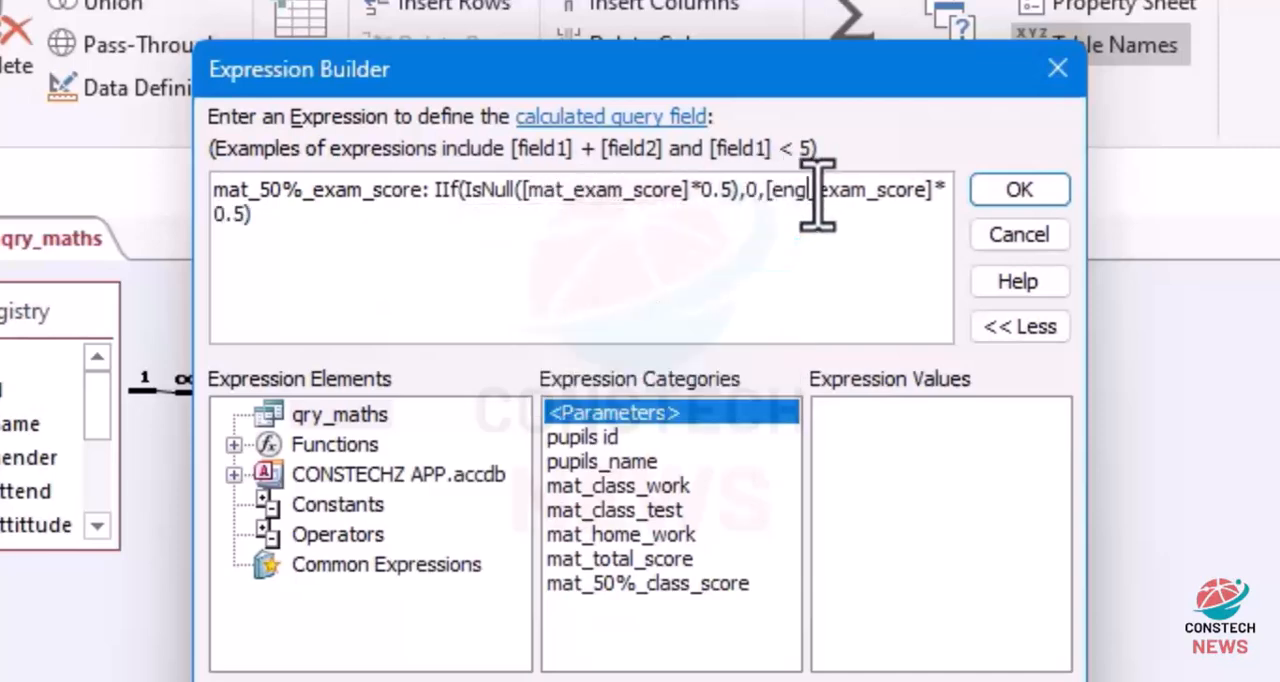
key(BackSpace)
key(BackSpace)
key(BackSpace)
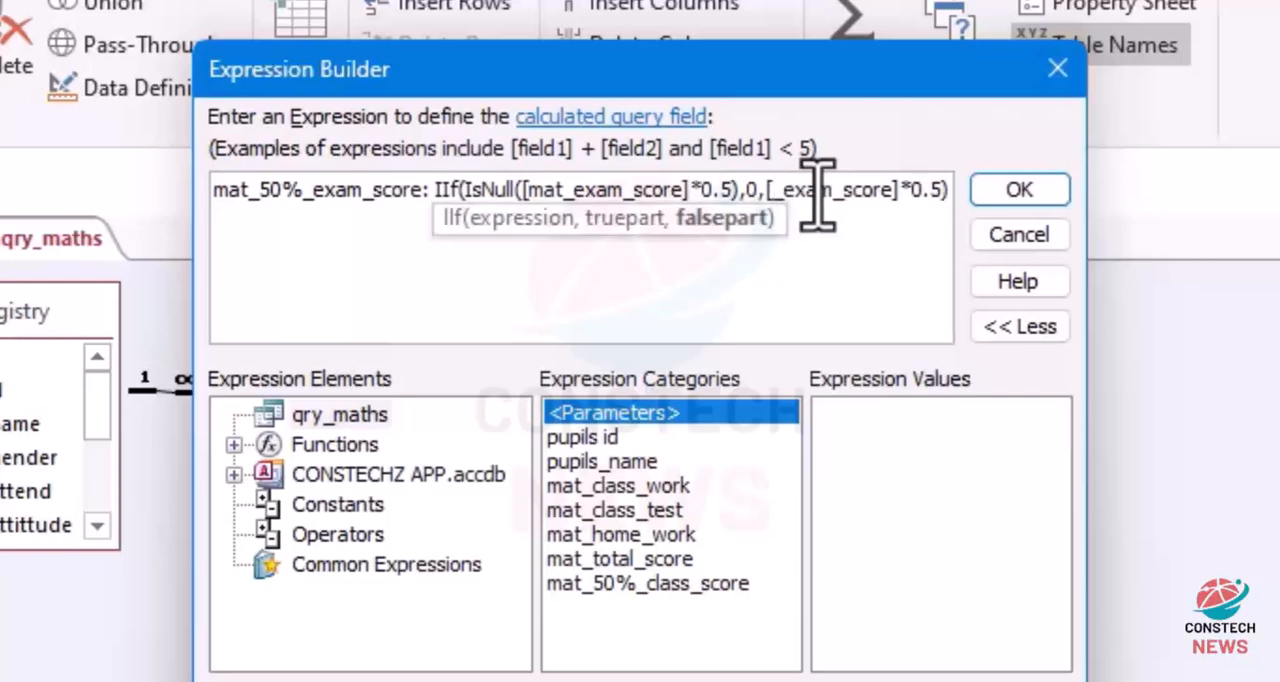
text(mat)
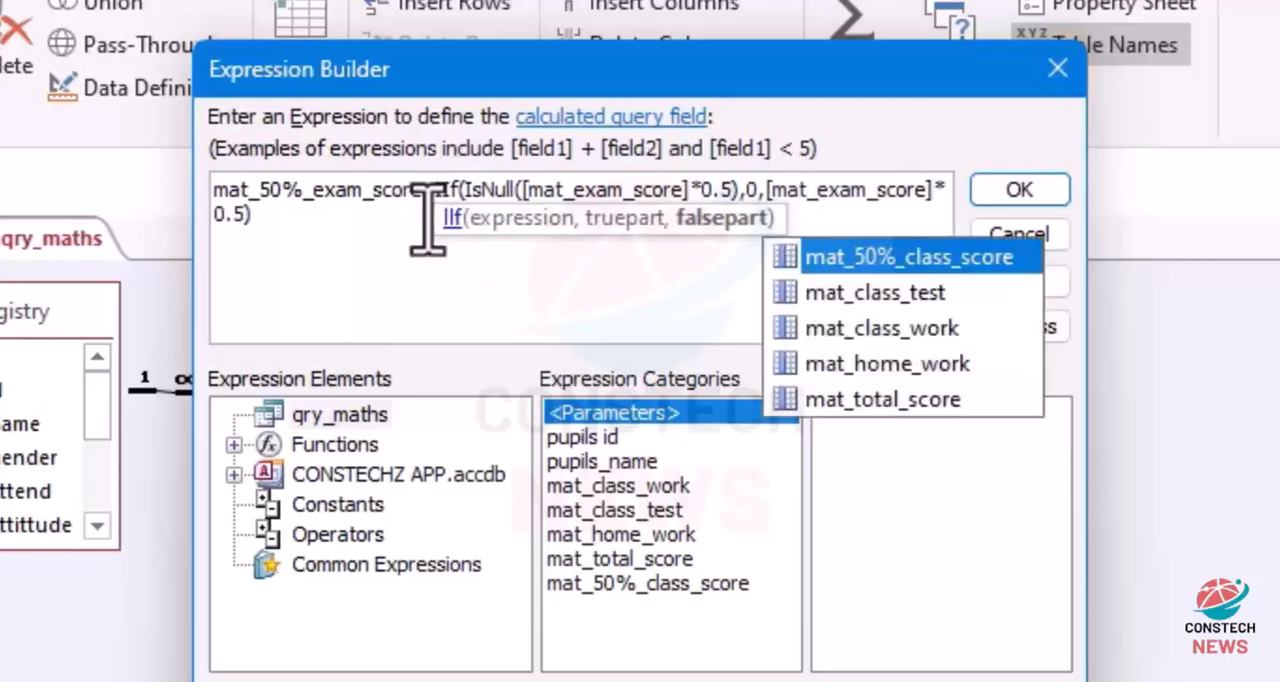
click(343, 267)
click(1020, 191)
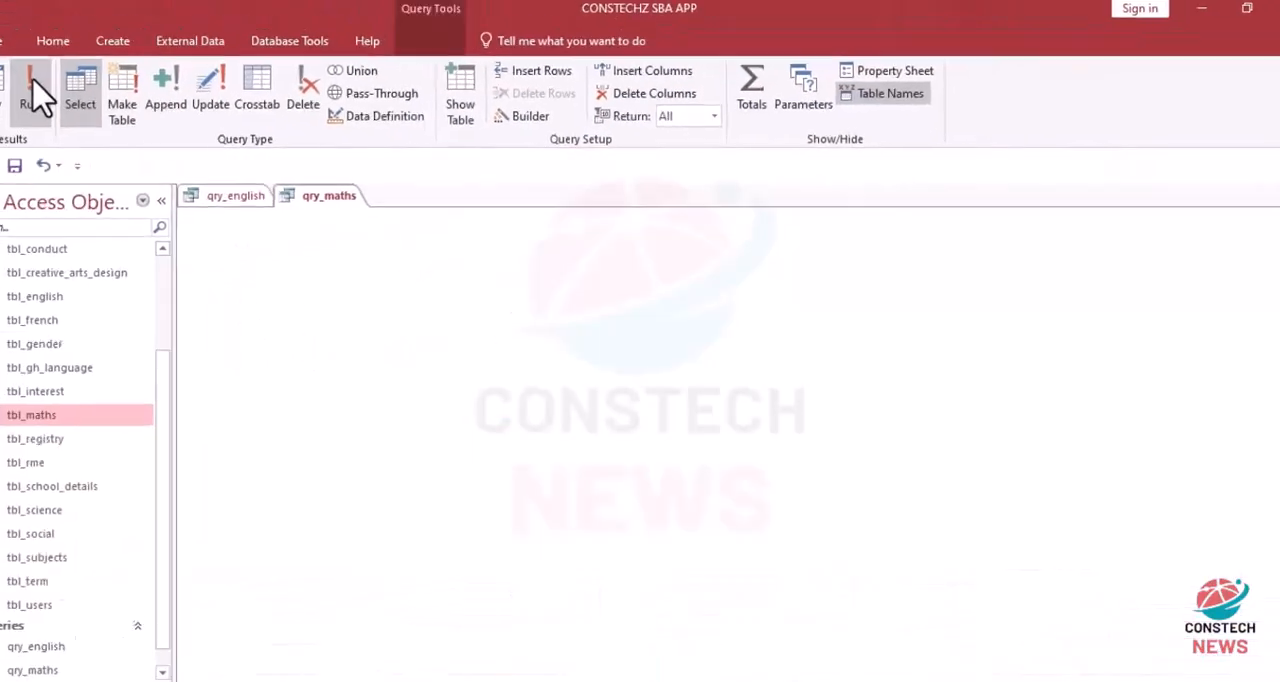
Step: Run qry_maths and enter 90 as the mat_exam_score of the first record to test the 50% calculation
click(30, 88)
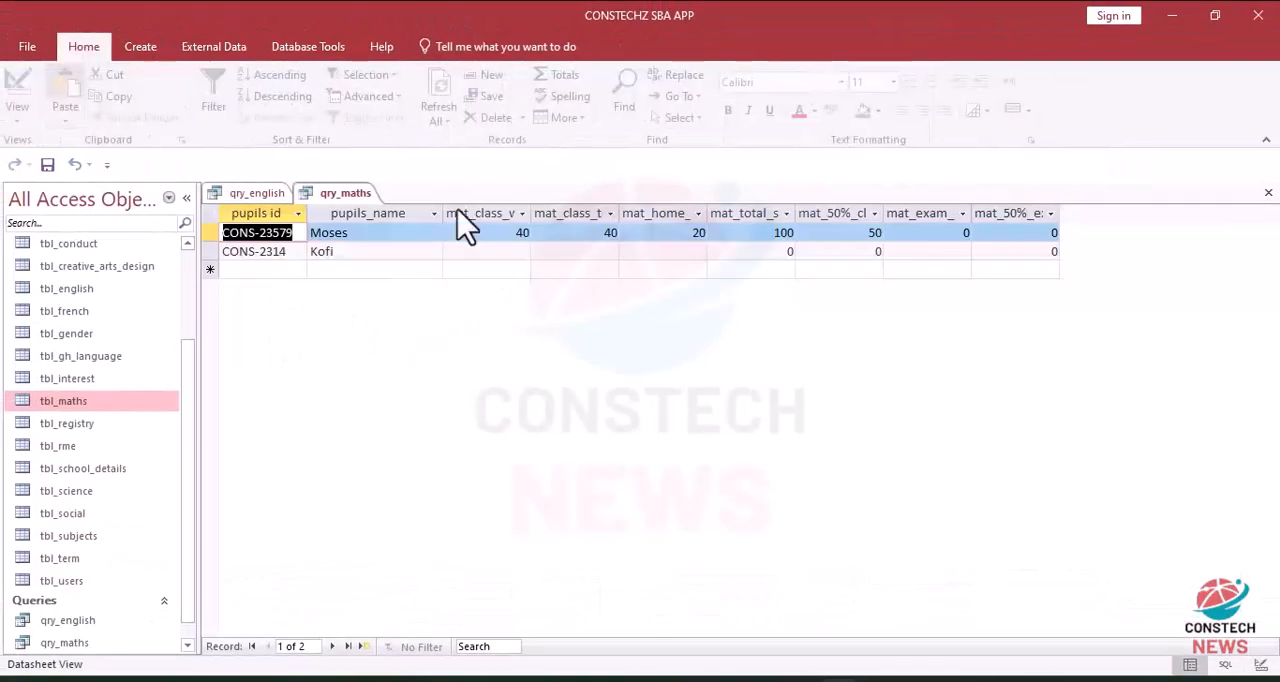
click(949, 238)
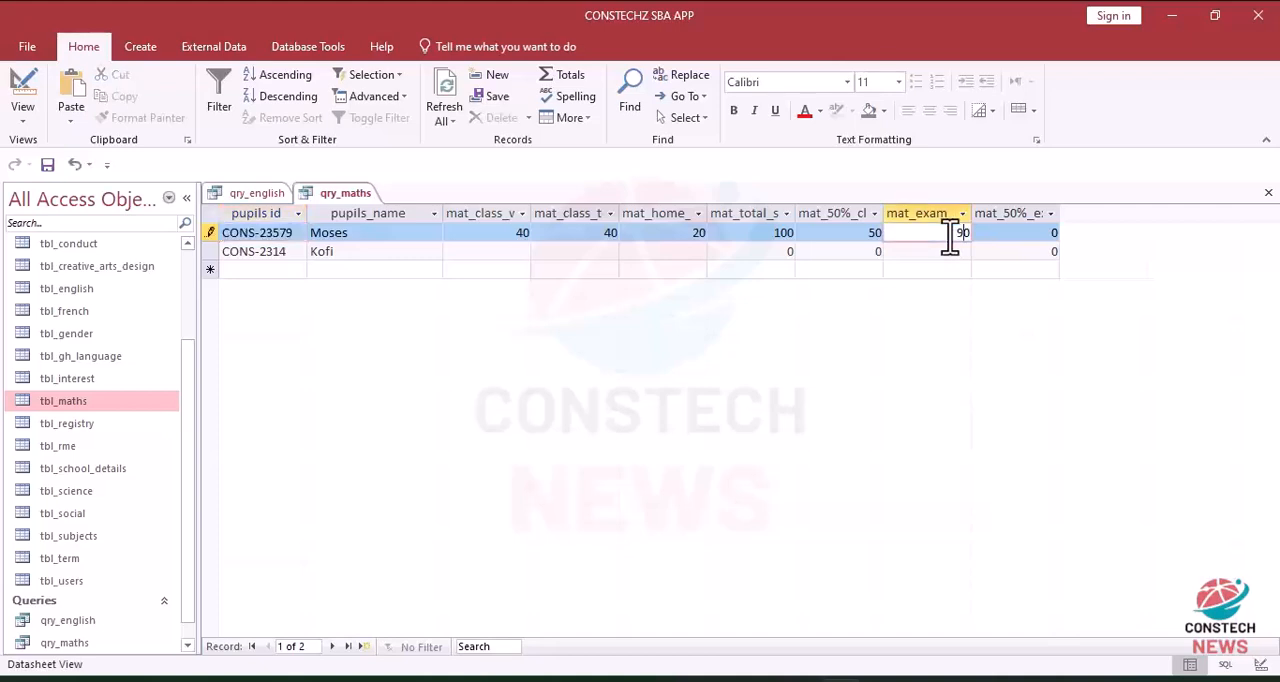
click(1001, 272)
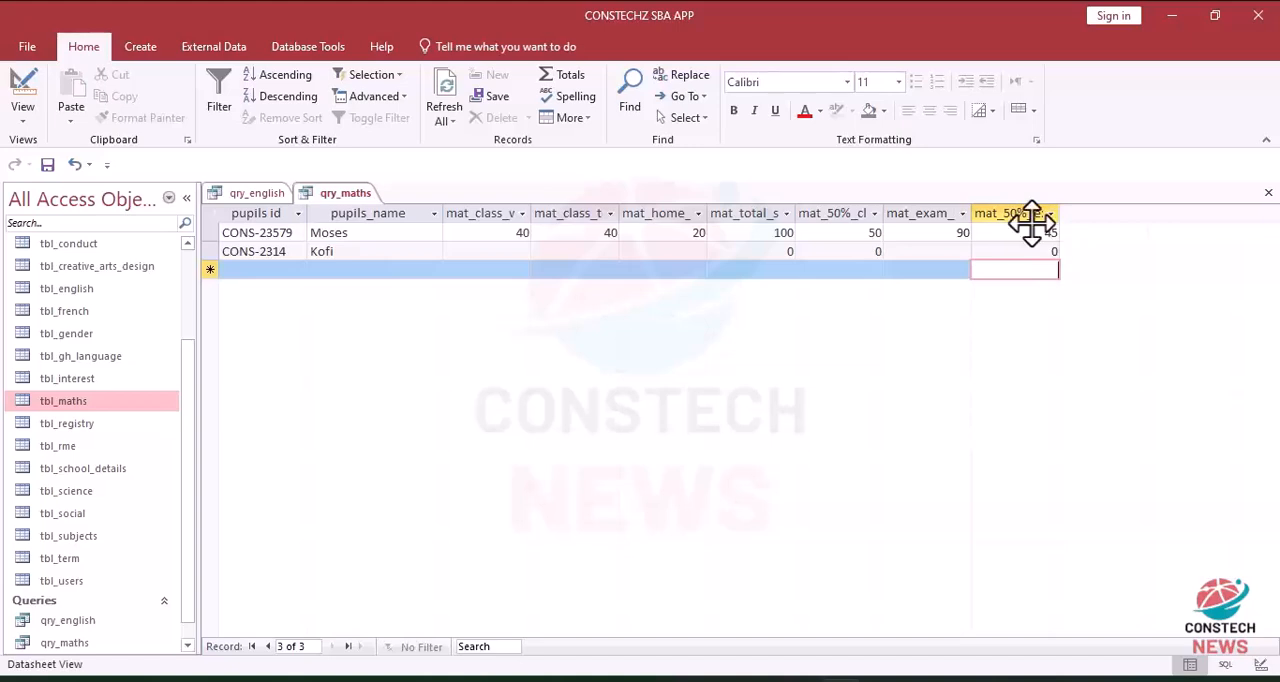
Step: Copy the full eng_100%_score expression from the last filled column of the qry_english design
click(257, 194)
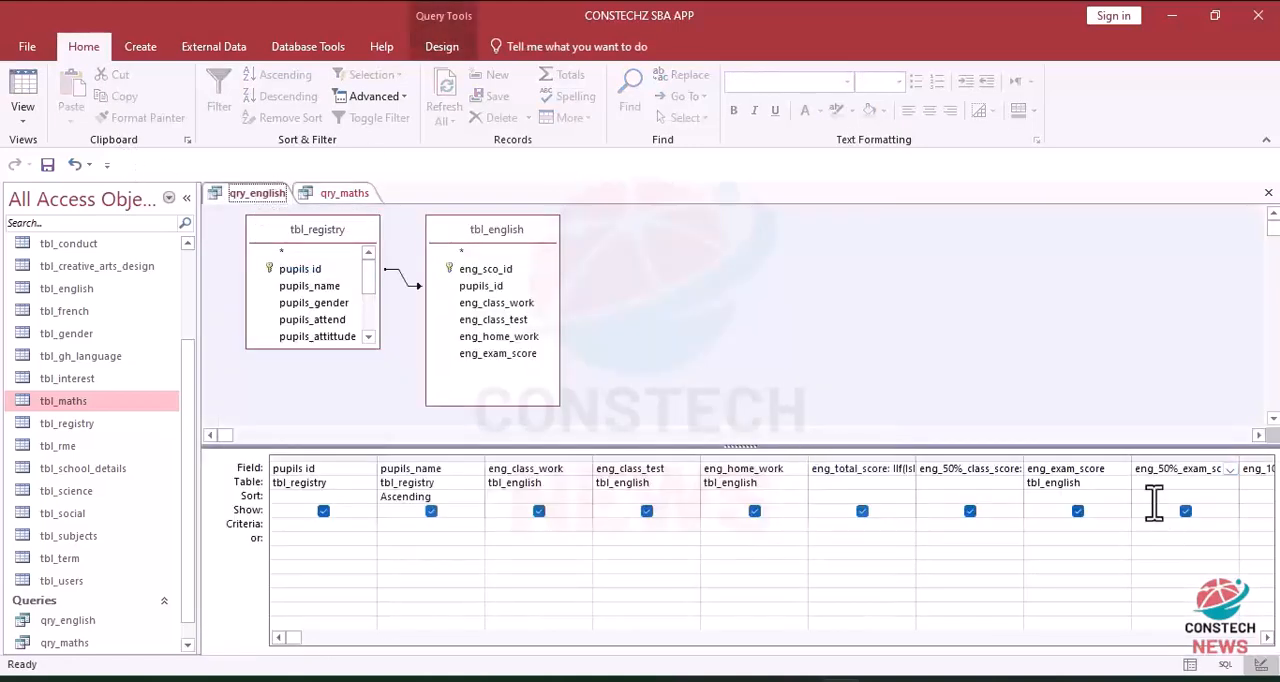
click(1266, 637)
click(1266, 637)
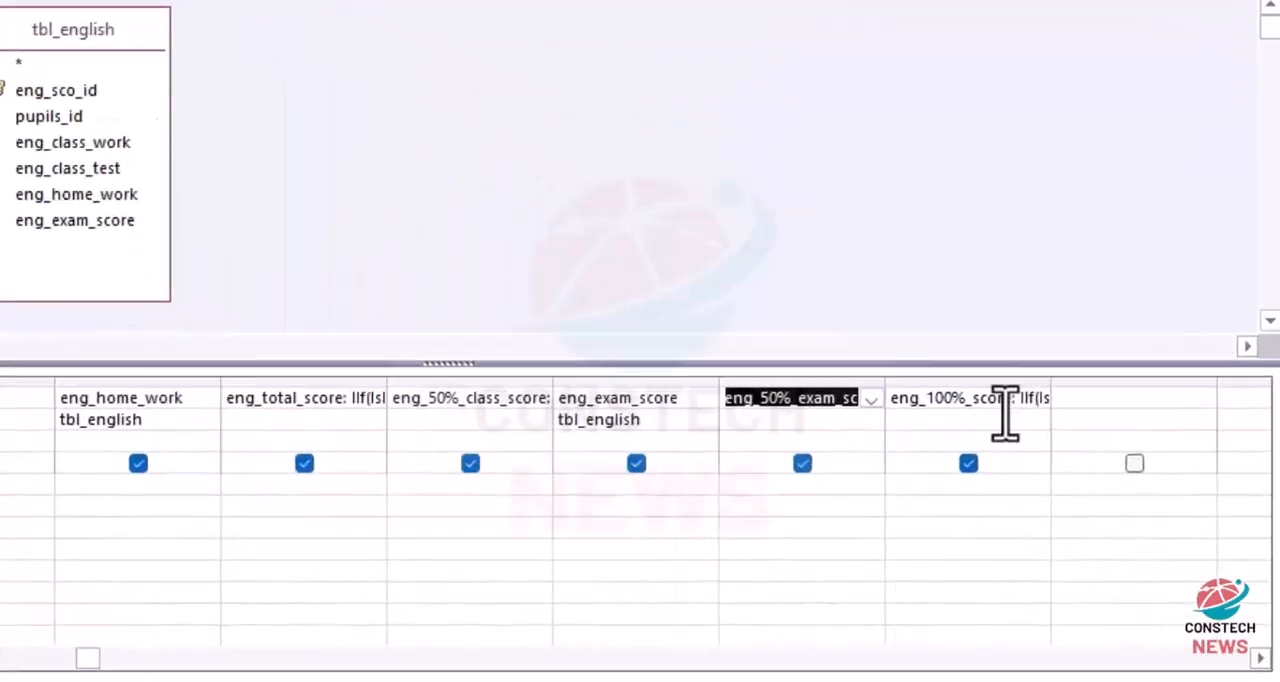
click(1074, 469)
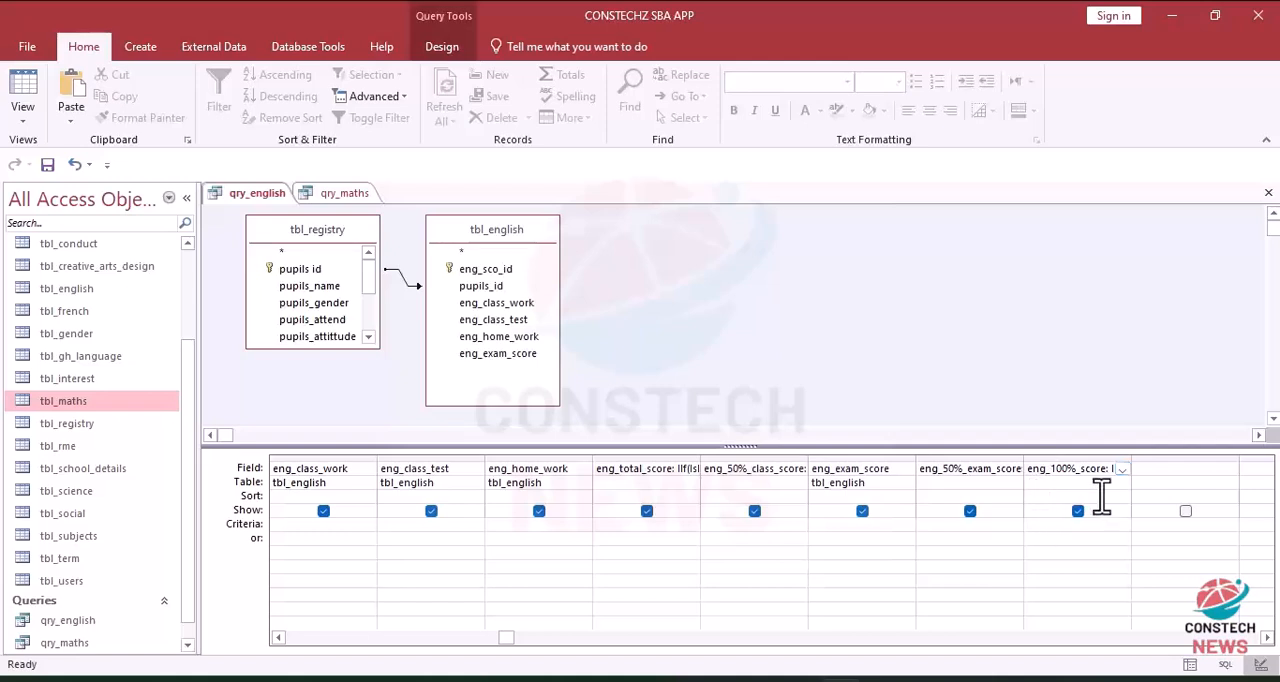
click(1123, 469)
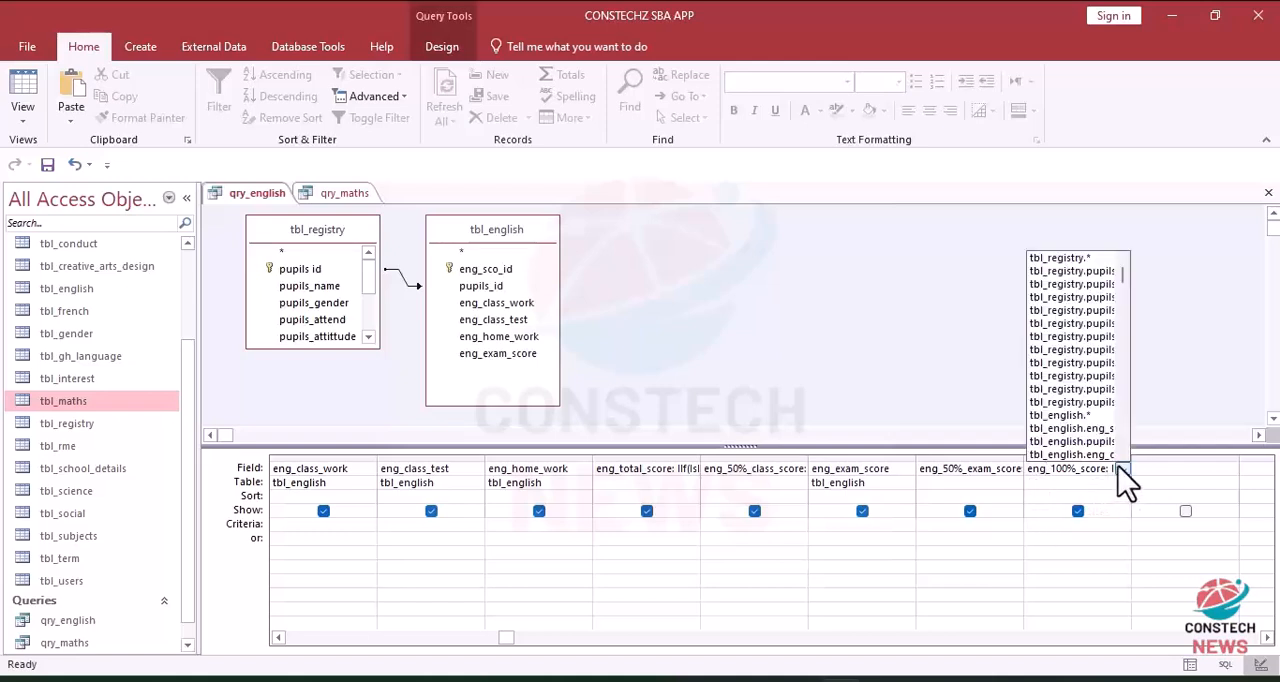
click(1050, 480)
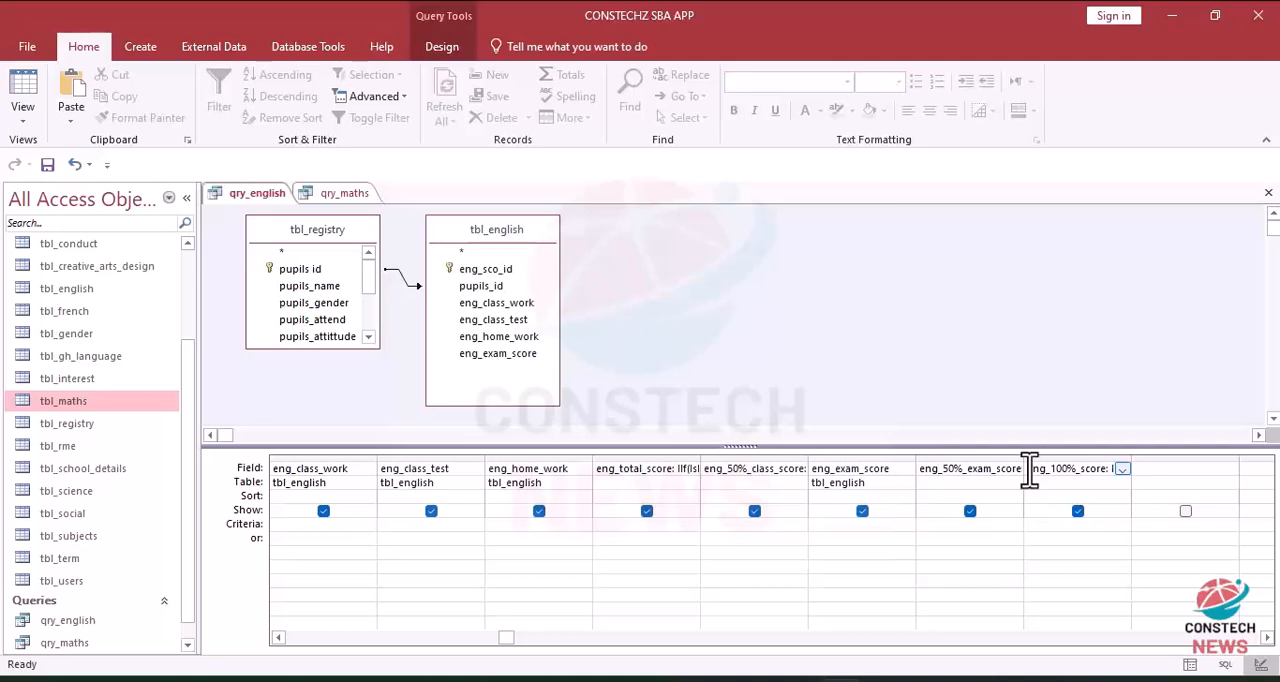
drag(1029, 474, 1193, 481)
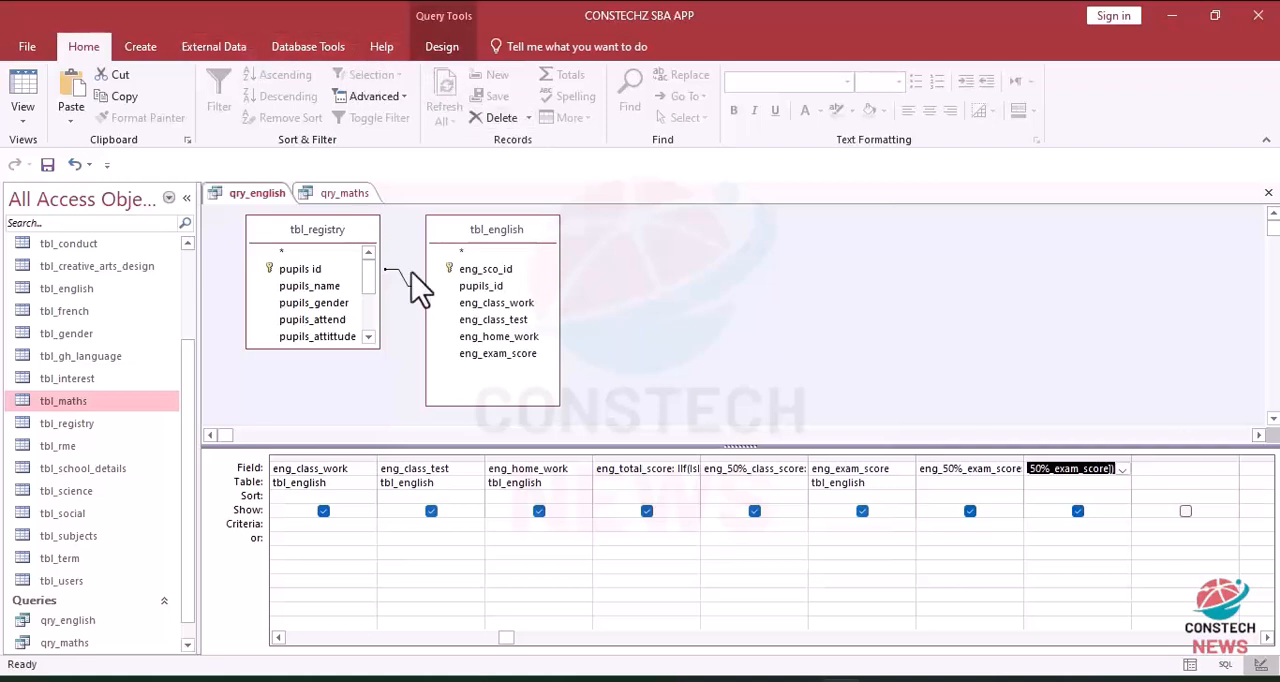
Step: Paste the copied expression into the column after mat_50%_exam_score in the qry_maths design and rename its calculated field mat_100%_score
click(345, 193)
click(24, 88)
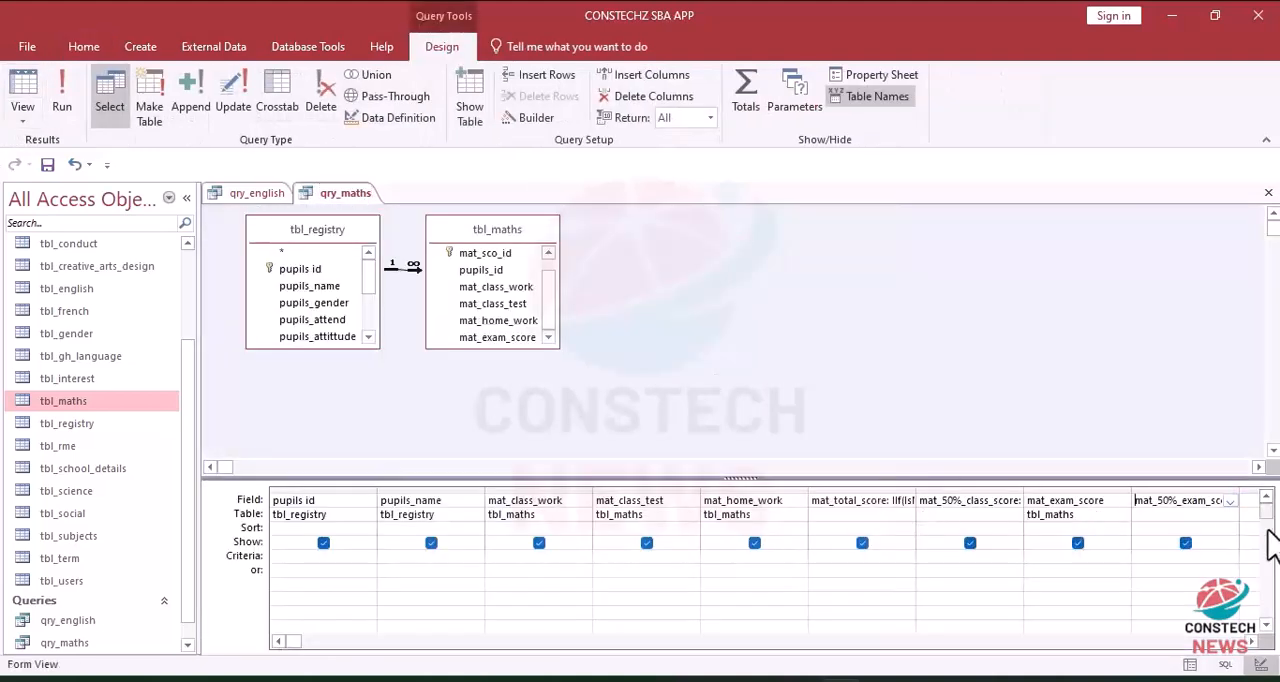
click(1251, 642)
click(1251, 642)
click(1251, 642)
click(950, 504)
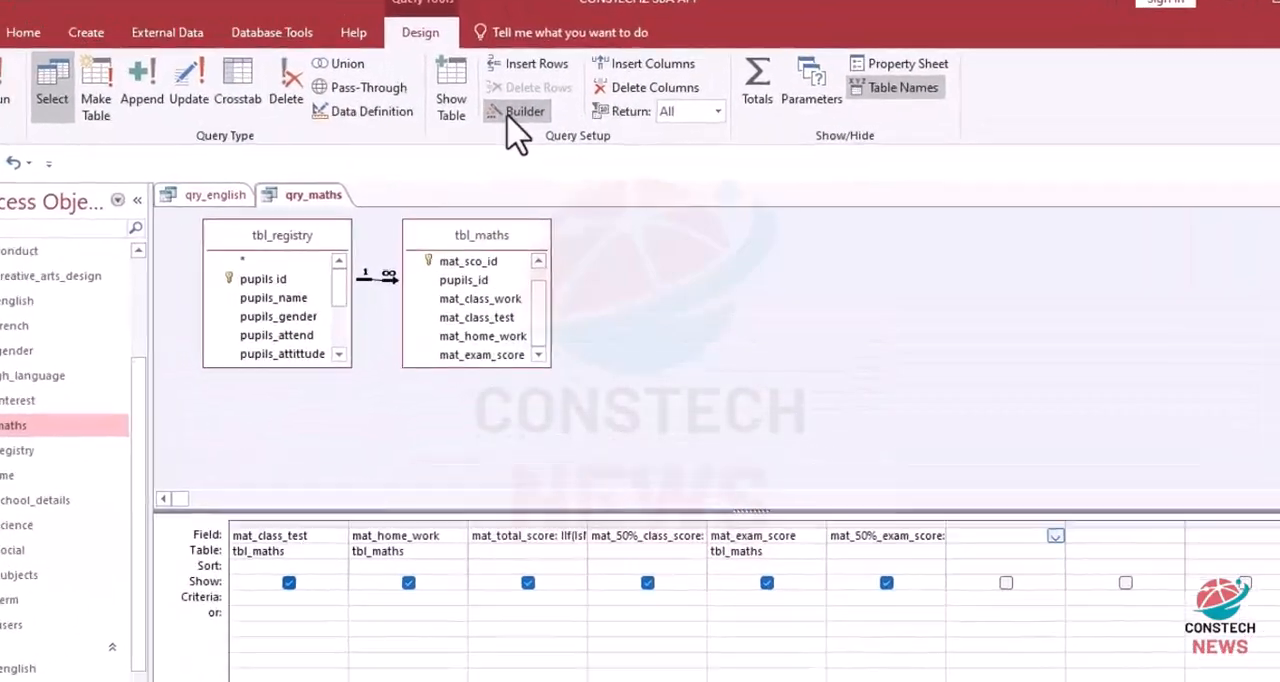
click(512, 113)
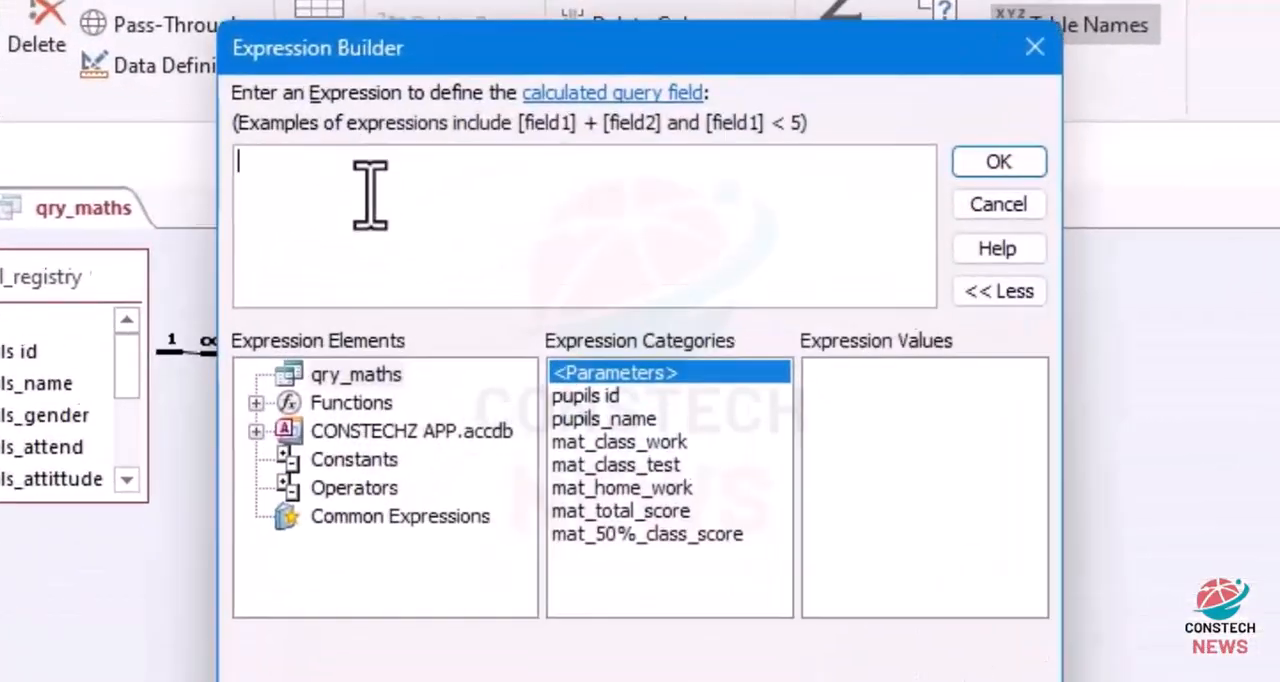
text(eng_100%_score: IIf(IsNull([eng_50%_class_score]+[eng_50%_exam_score]),0,[eng_50%_class_score]+[eng_50%_exam_score]))
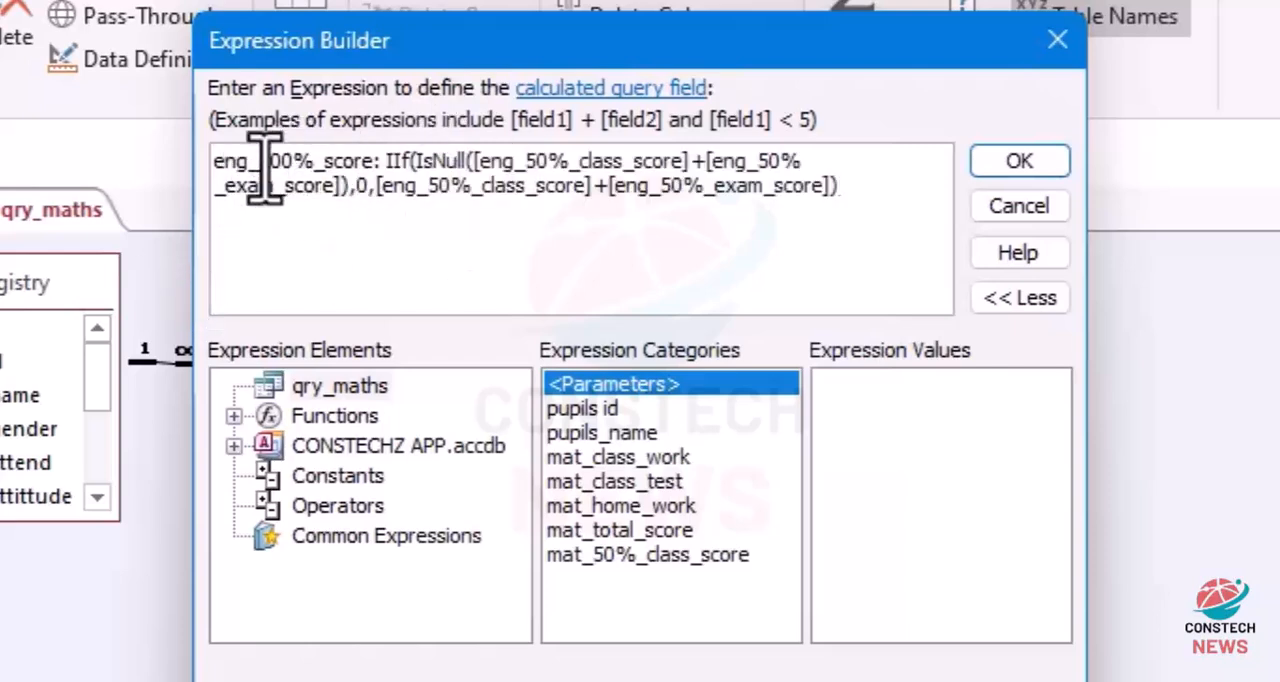
key(BackSpace)
key(BackSpace)
key(BackSpace)
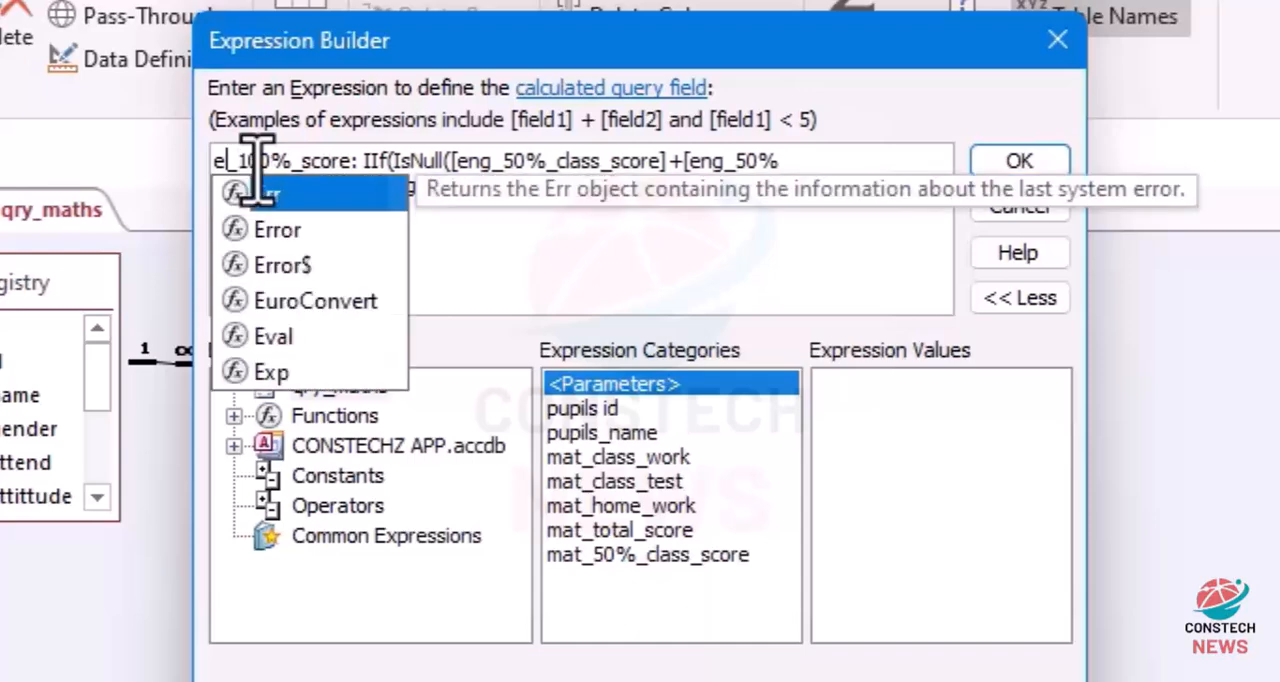
text(mat)
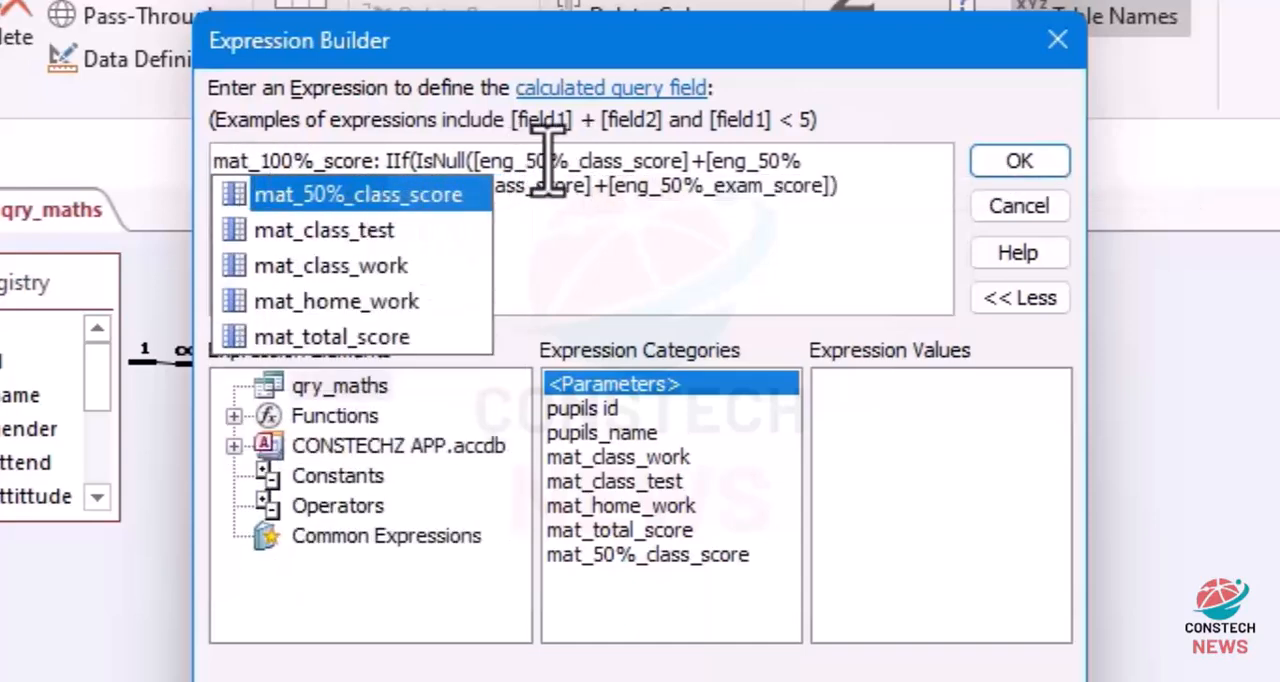
Step: Change the two field references inside IsNull of the mat_100%_score expression to mat_50%_class_score and mat_50%_exam_score
click(507, 160)
key(BackSpace)
key(BackSpace)
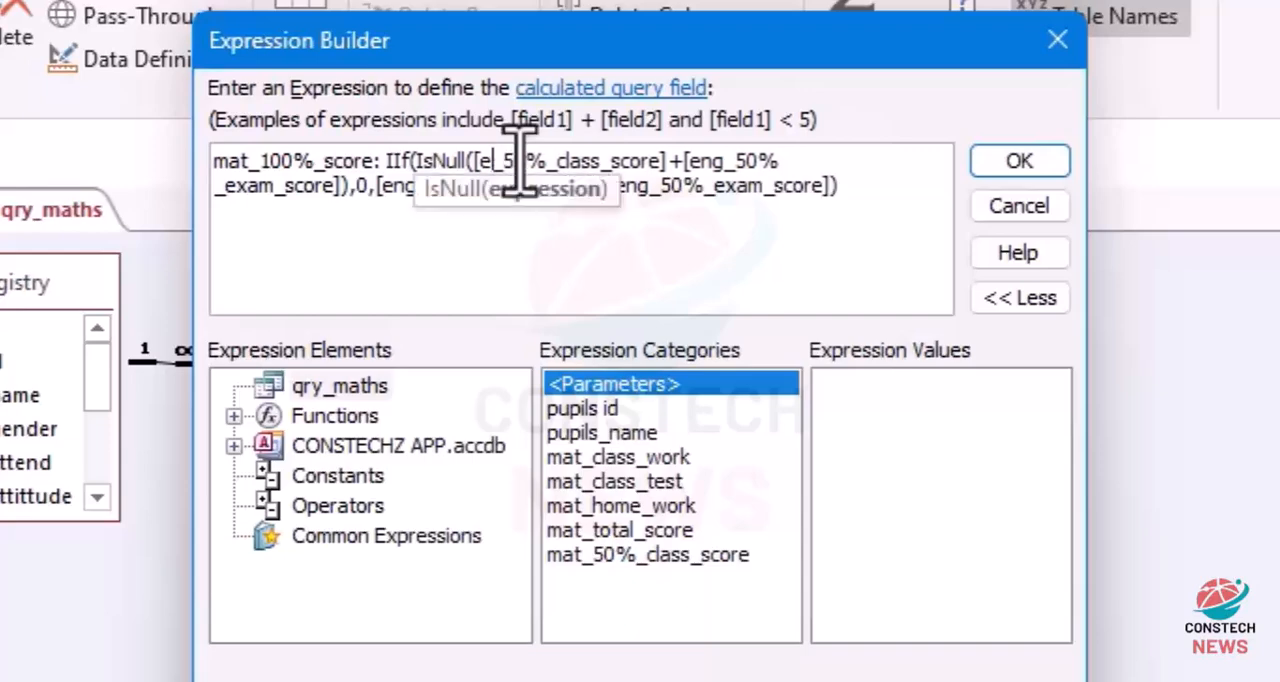
text(mat)
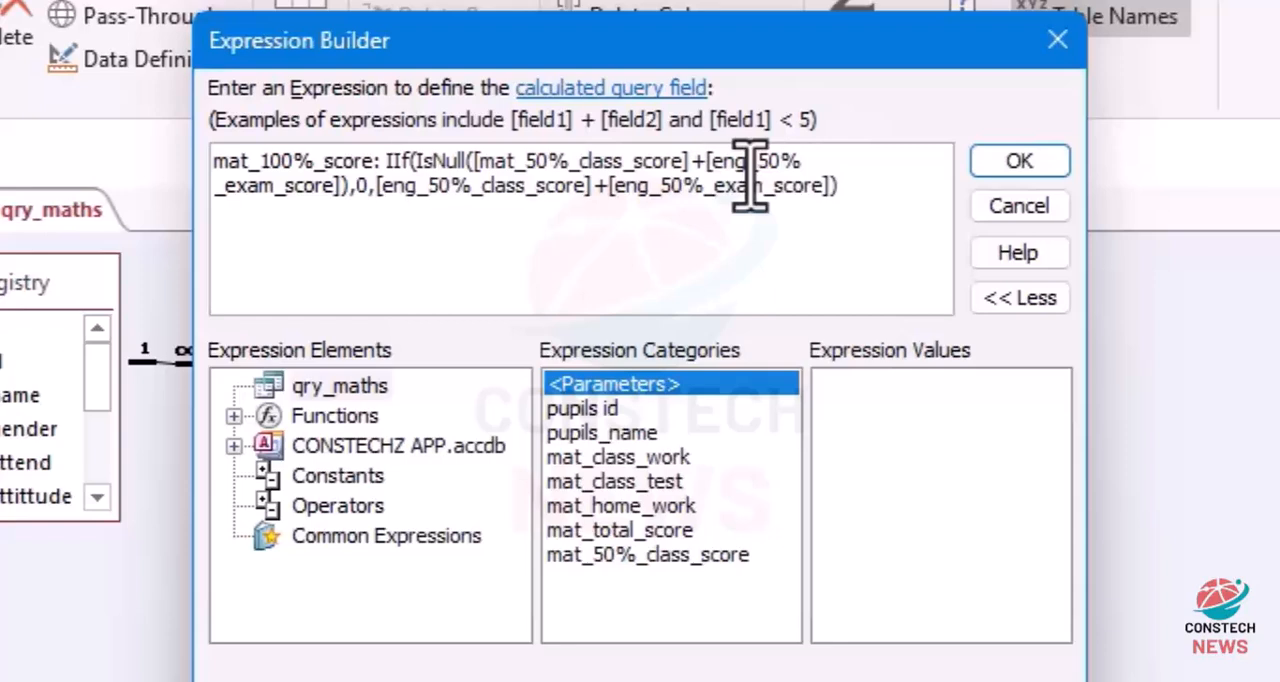
key(BackSpace)
key(BackSpace)
text(mat)
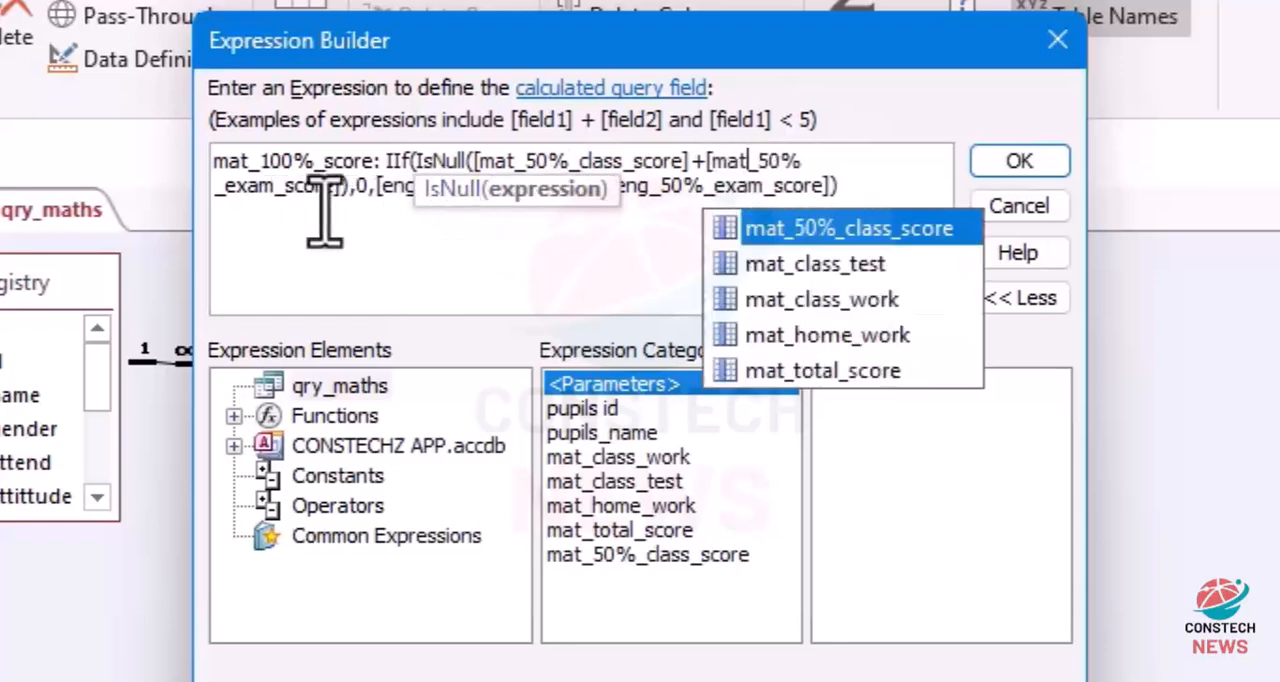
Step: Change the references in the IIf false part of mat_100%_score to mat_50%_class_score and mat_50%_exam_score and accept the expression
click(400, 206)
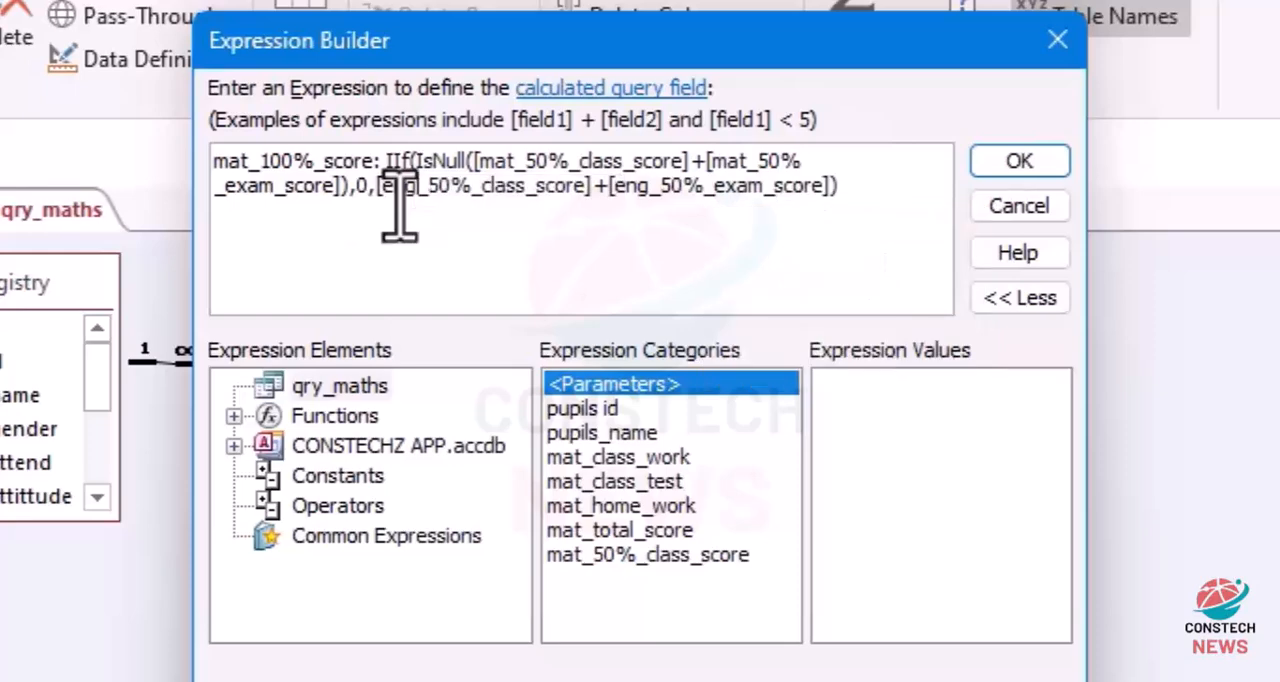
key(BackSpace)
key(BackSpace)
key(BackSpace)
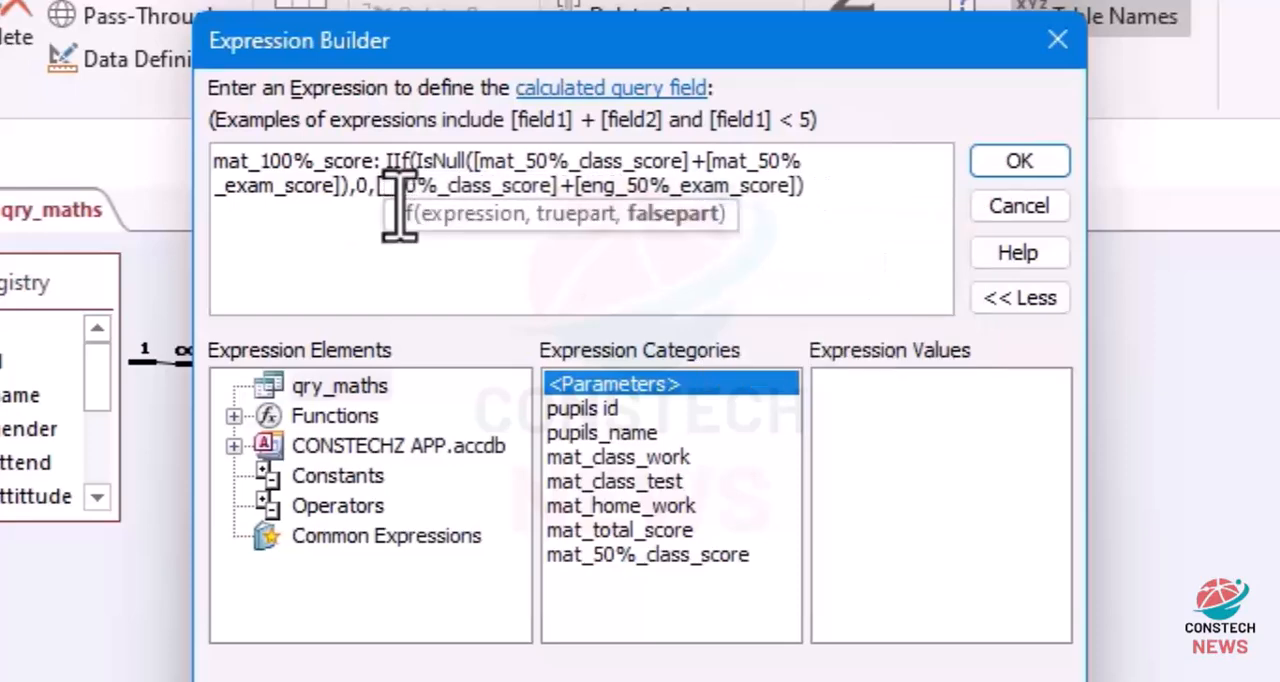
text(mat)
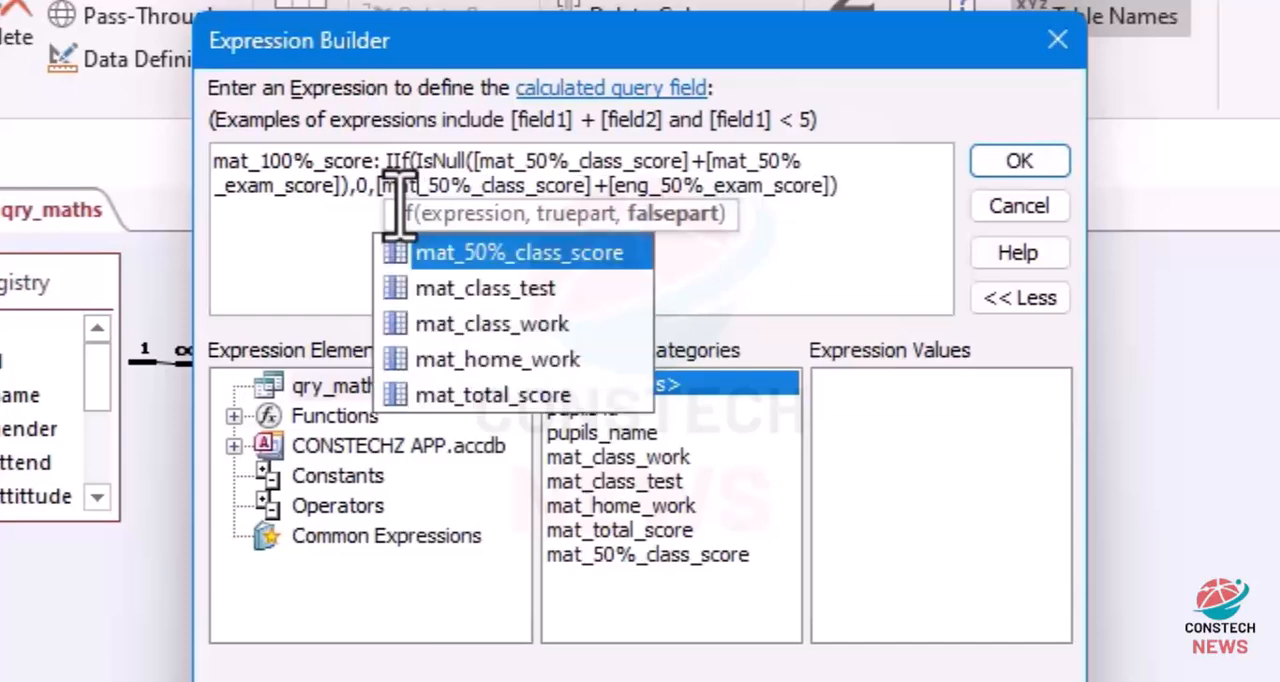
click(668, 193)
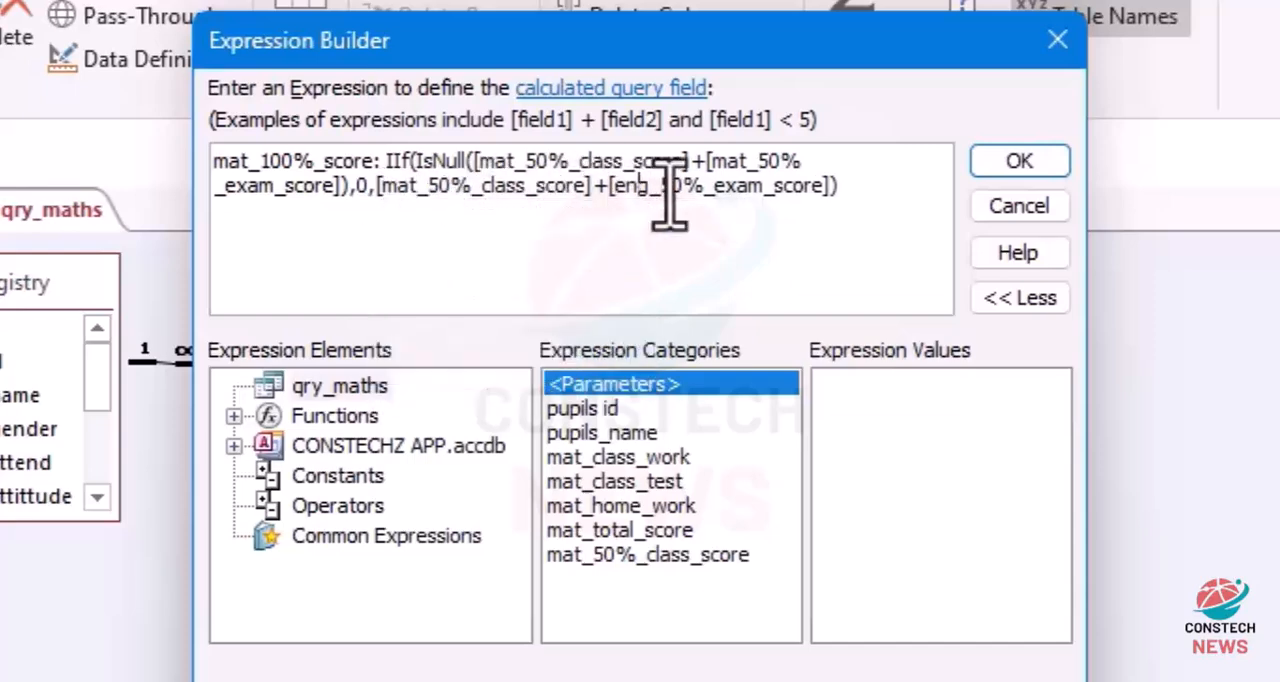
key(BackSpace)
key(BackSpace)
key(BackSpace)
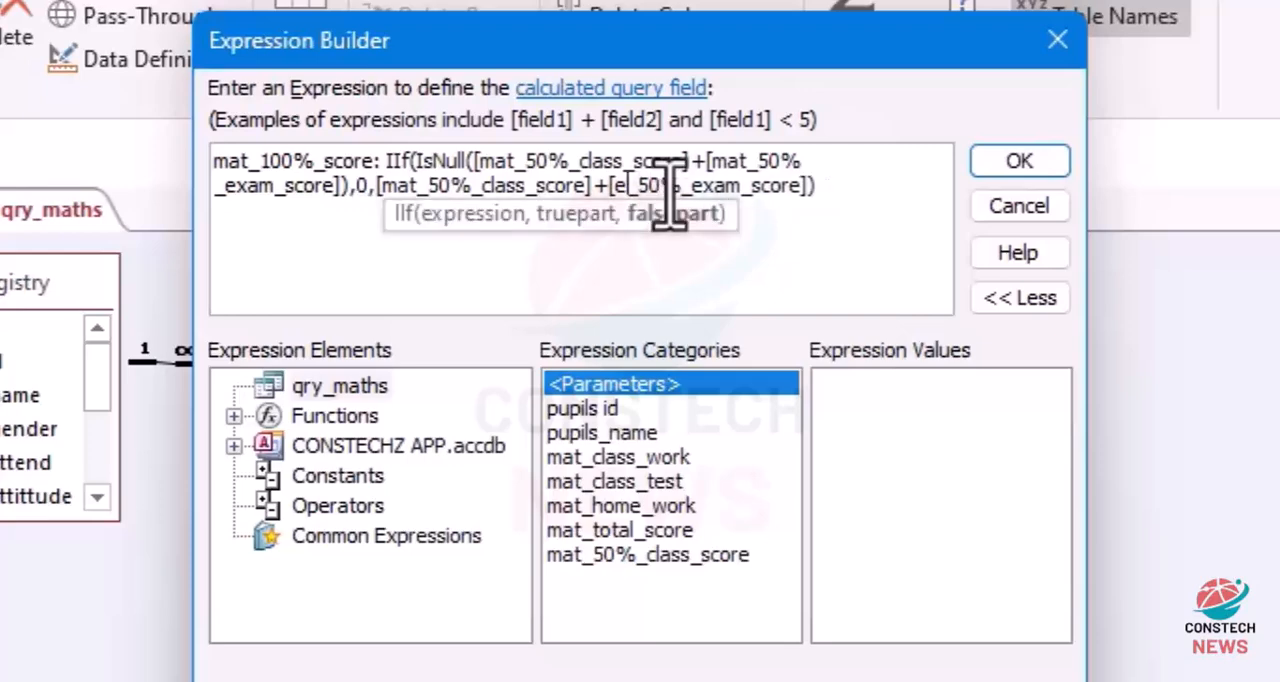
text(mat)
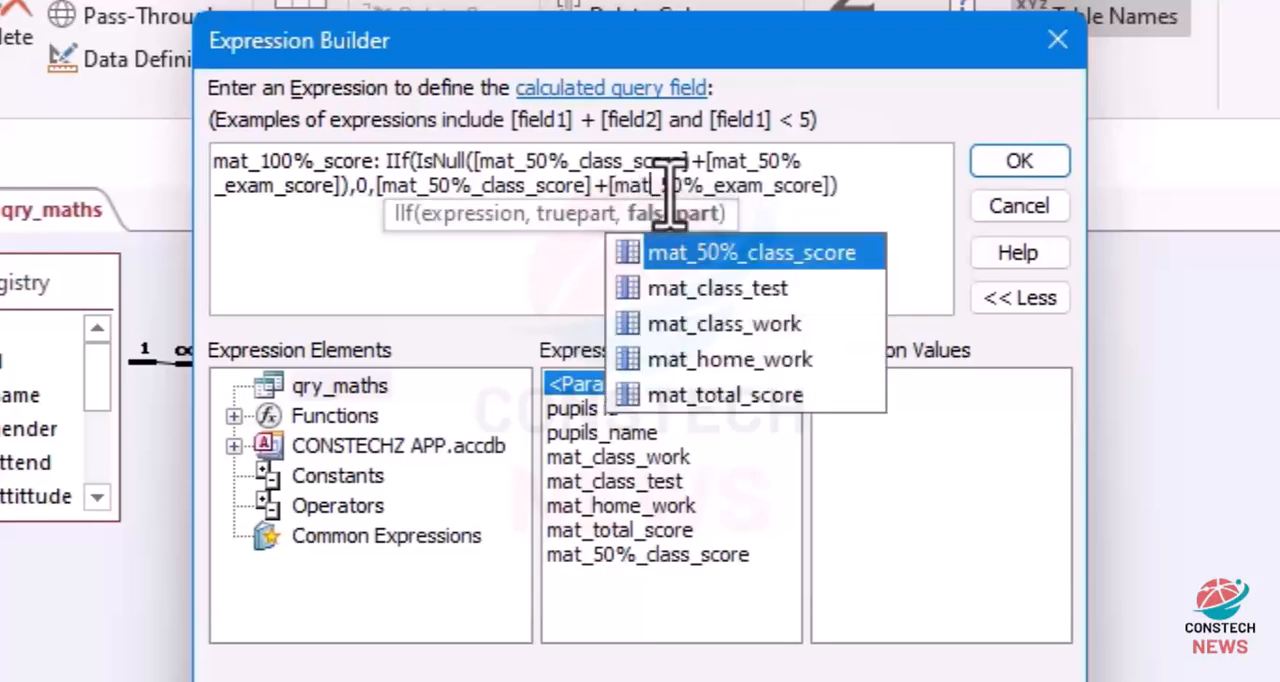
click(852, 192)
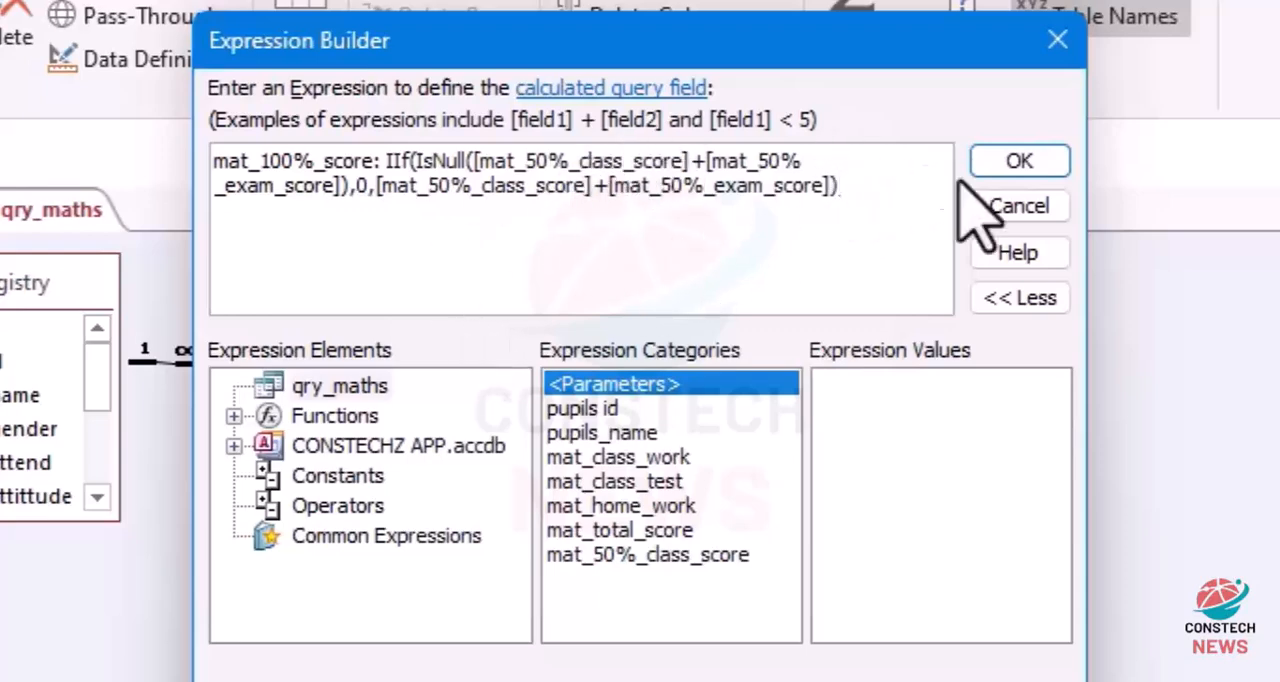
click(992, 170)
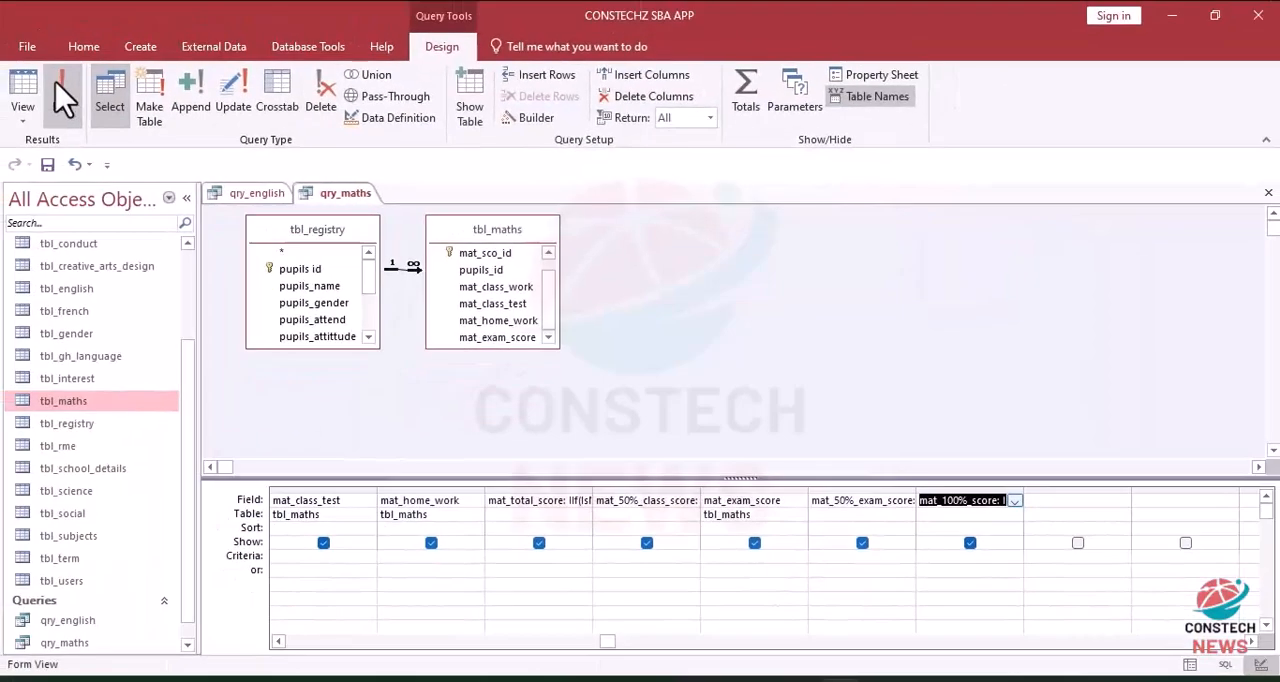
Step: Run qry_maths to check the 100% score column, and close qry_maths and qry_english with the changes saved
click(60, 88)
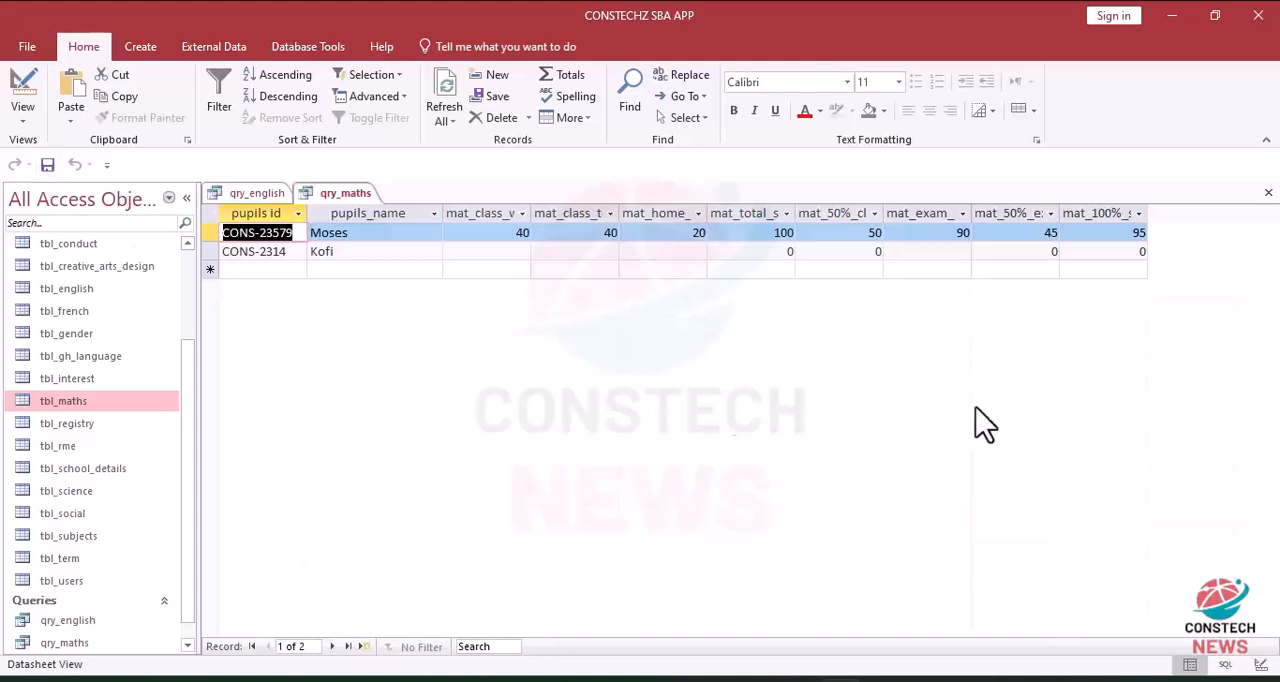
click(1268, 192)
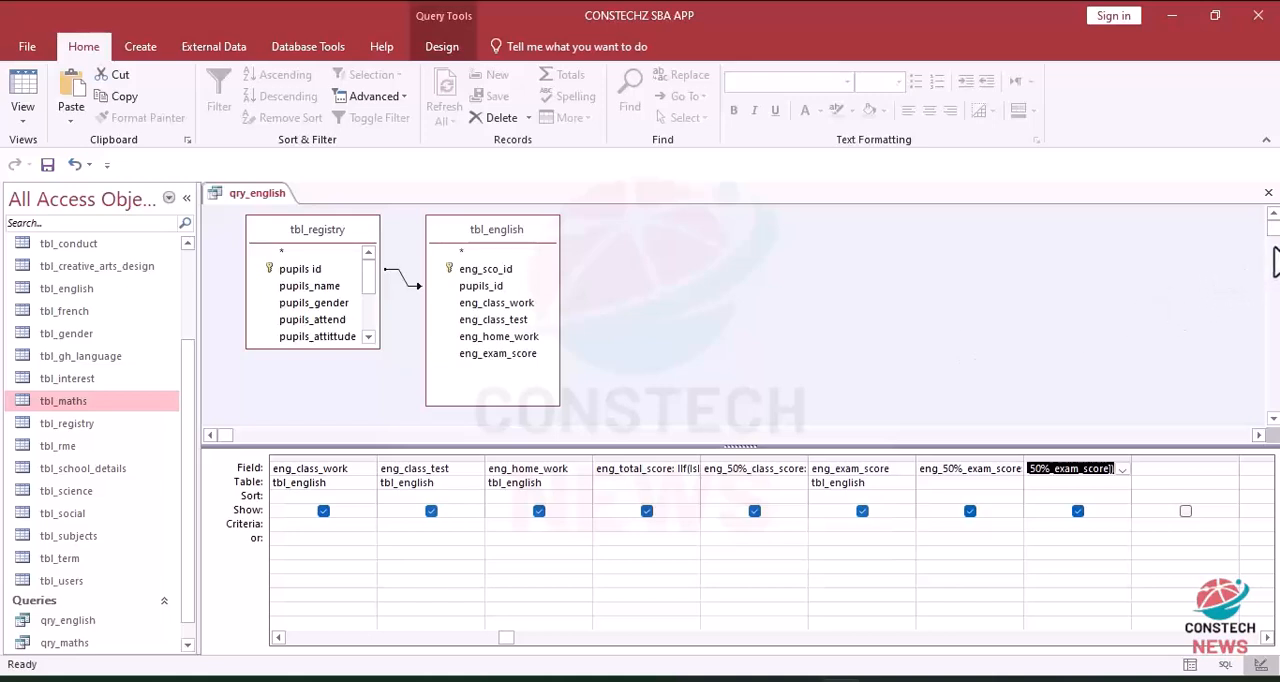
click(1268, 193)
click(566, 400)
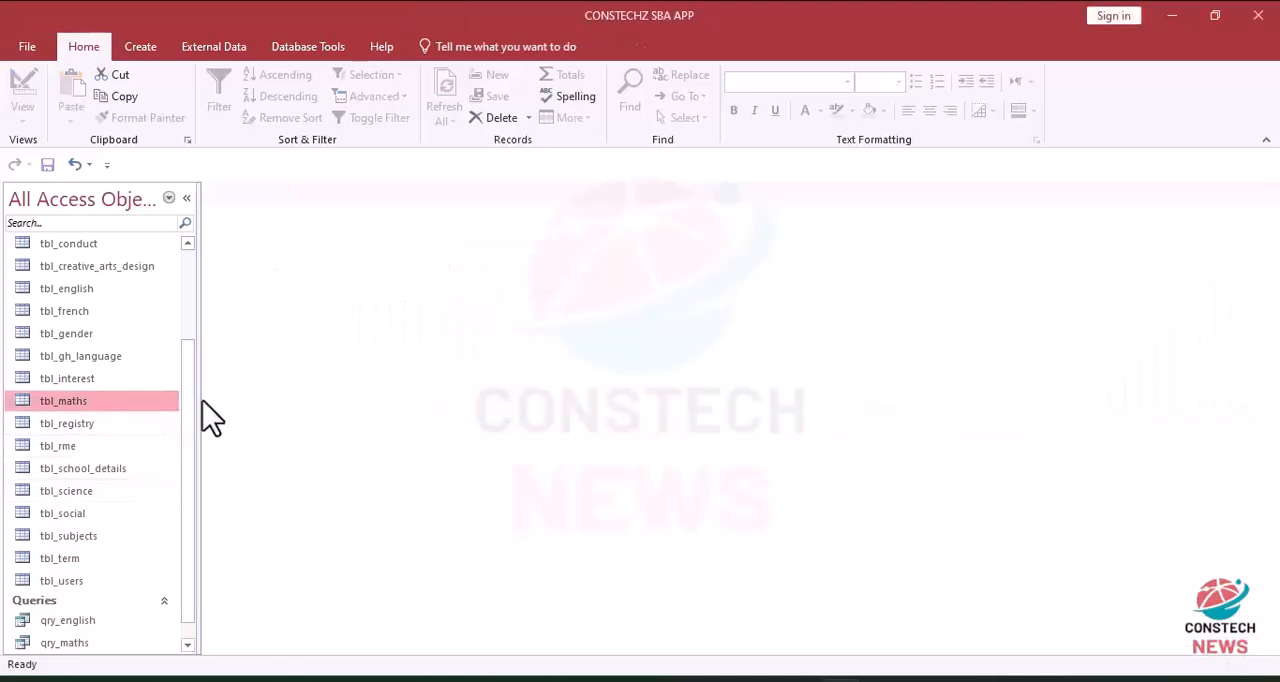
scroll(190, 480, down, 1)
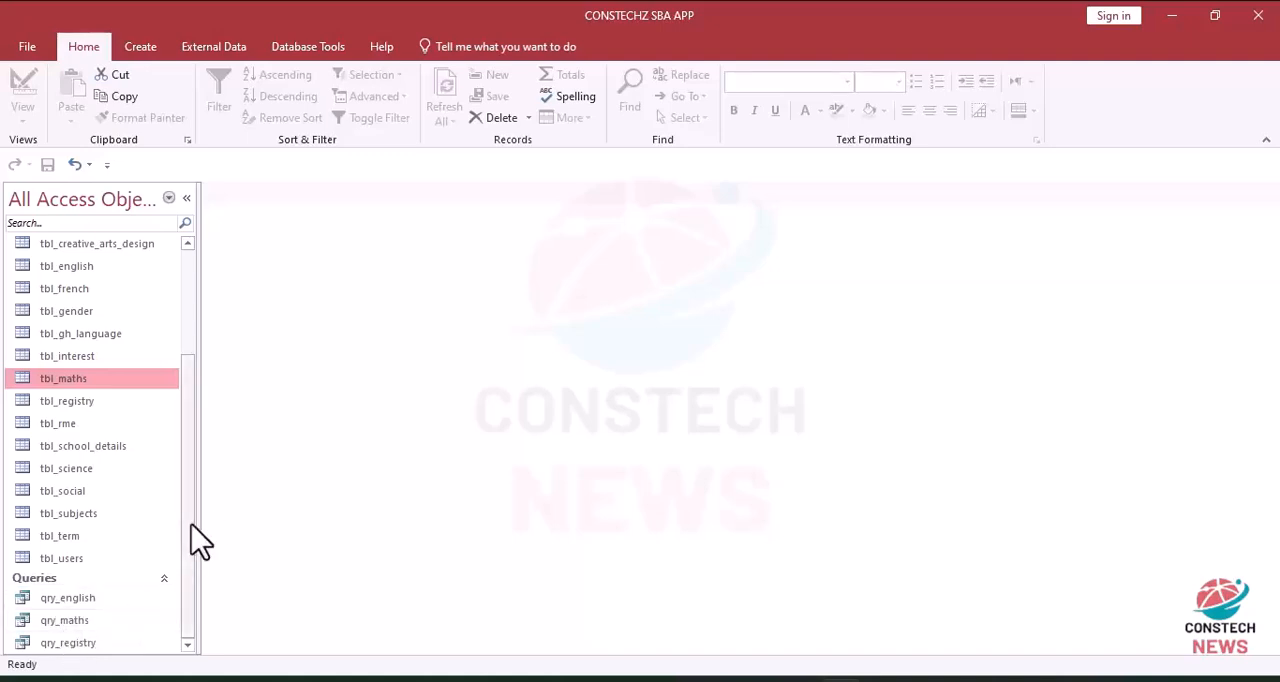
scroll(190, 505, up, 1)
scroll(190, 505, up, 5)
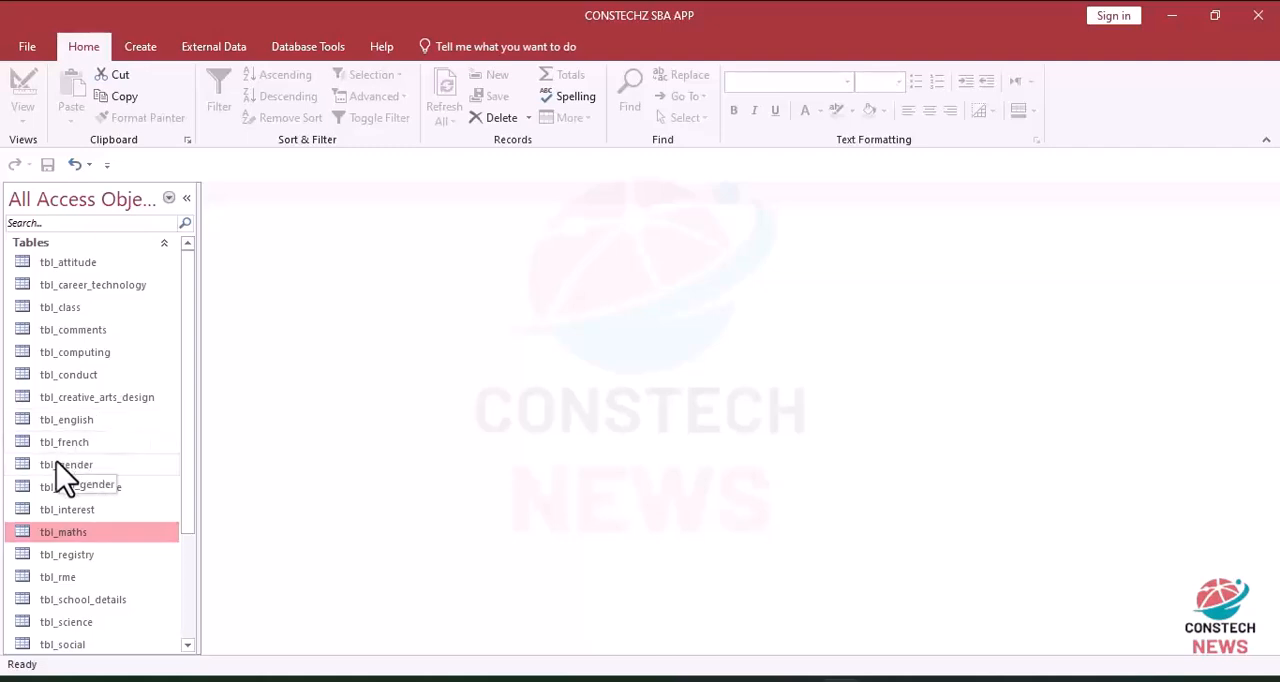
click(72, 290)
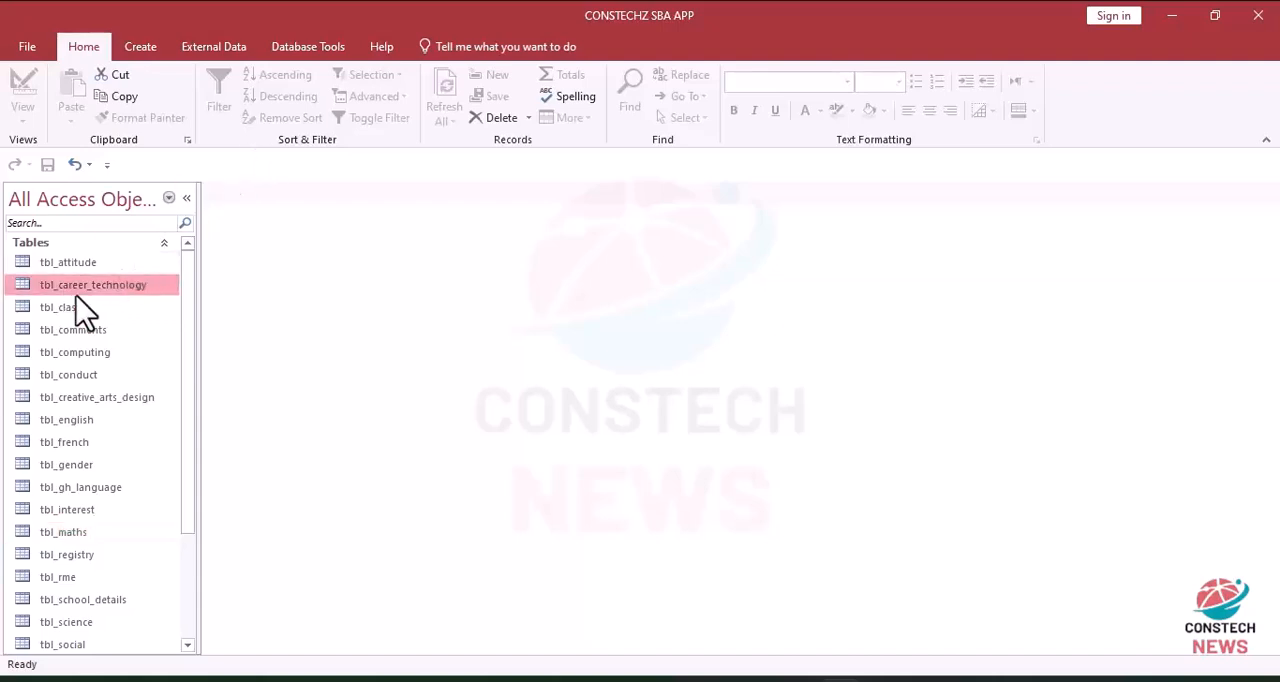
click(145, 50)
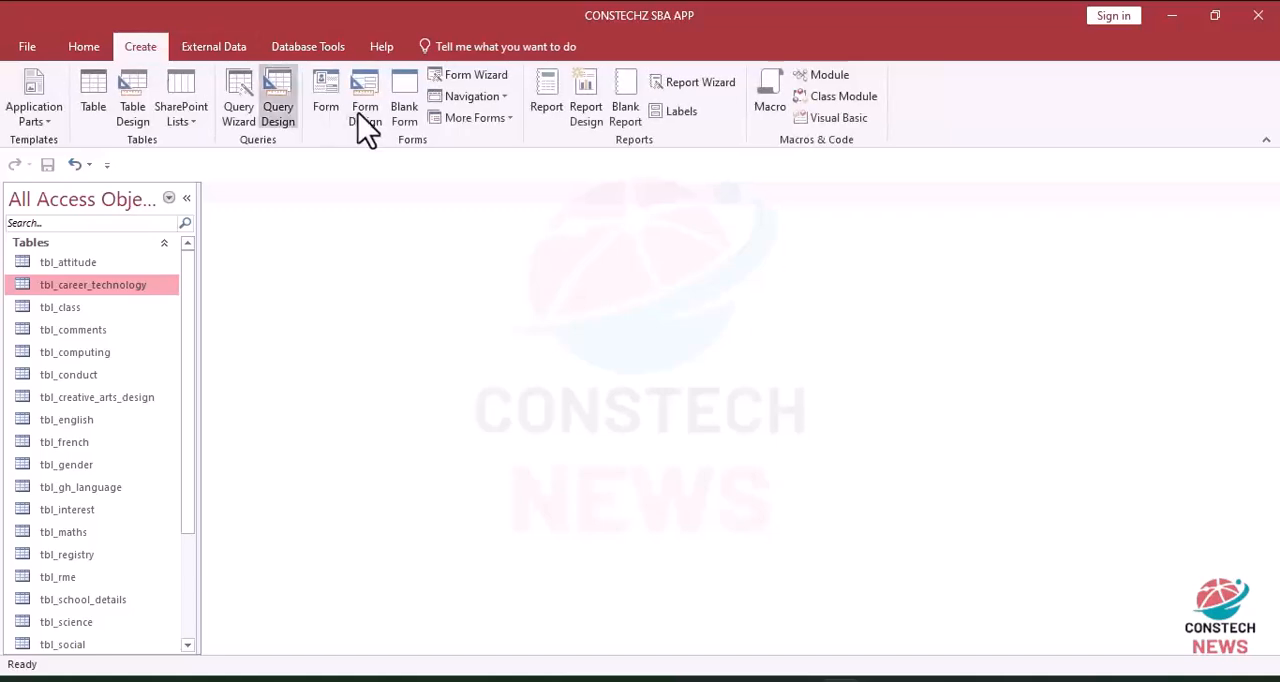
click(277, 100)
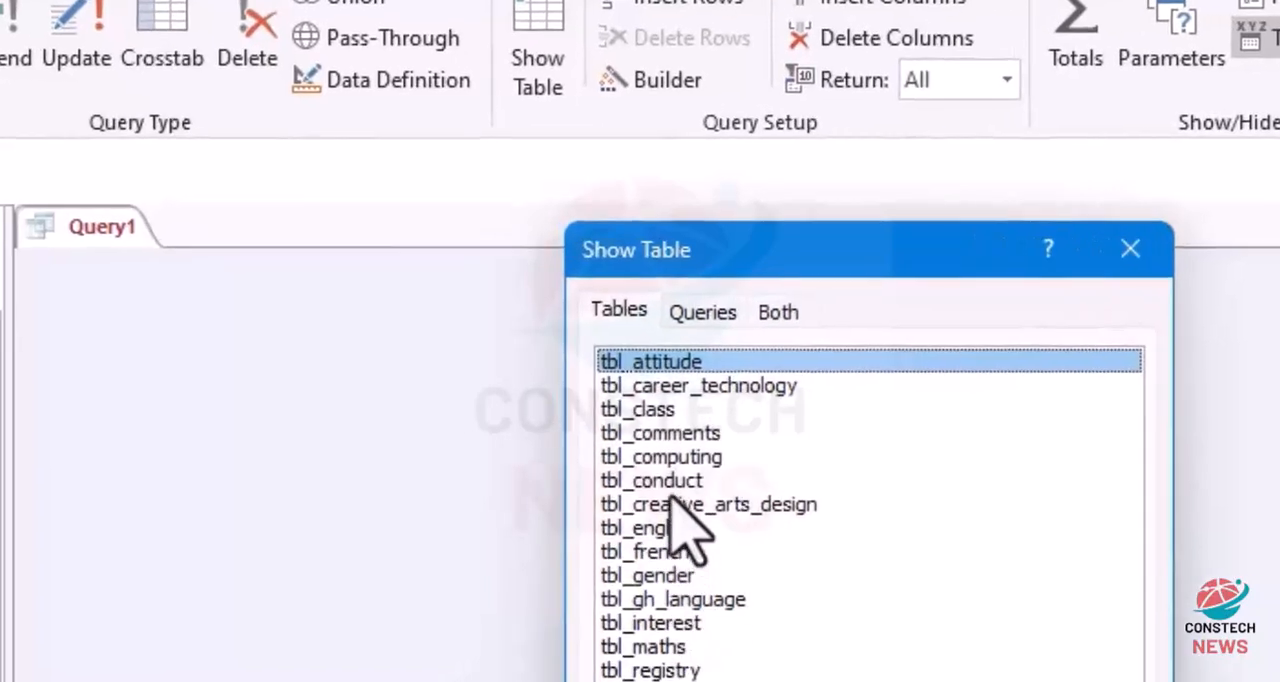
double_click(628, 672)
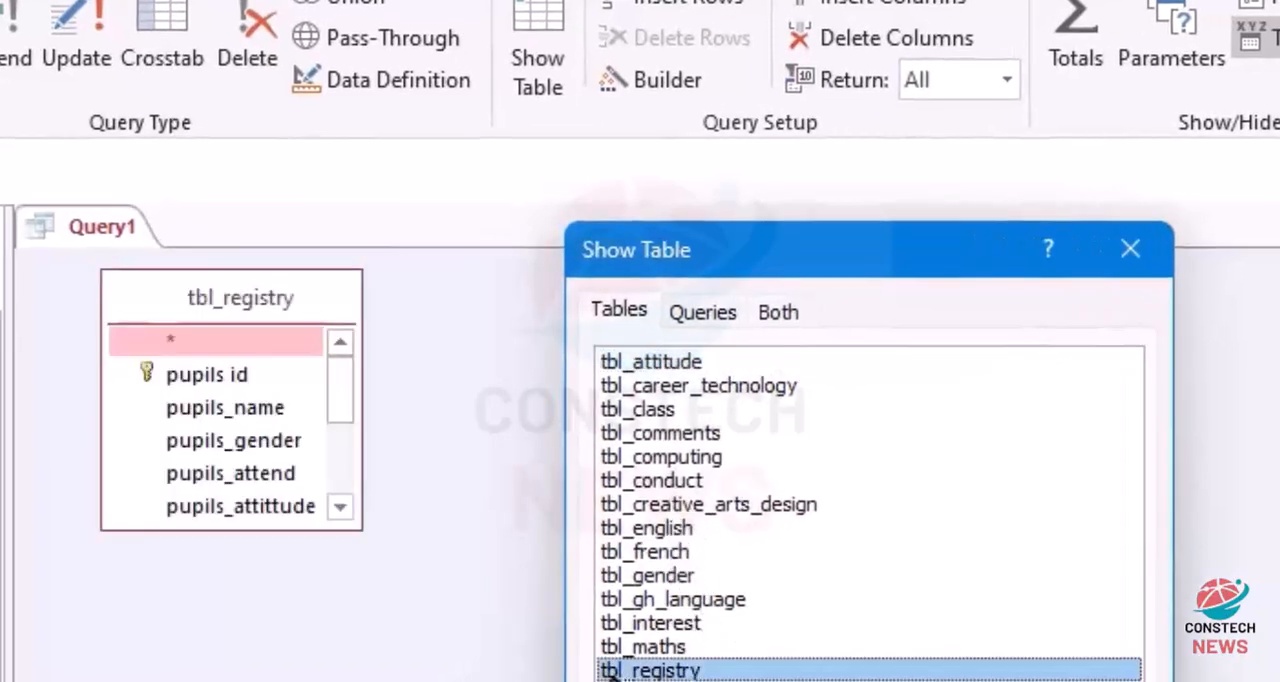
double_click(691, 504)
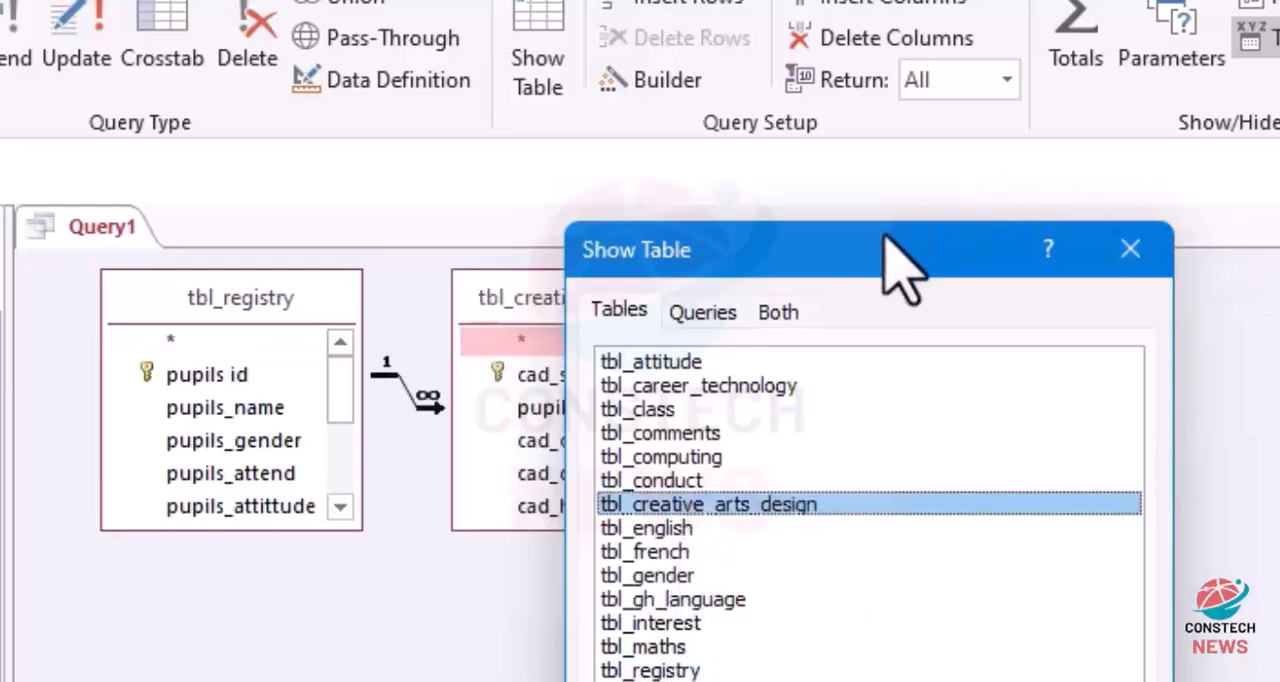
drag(871, 266, 1279, 180)
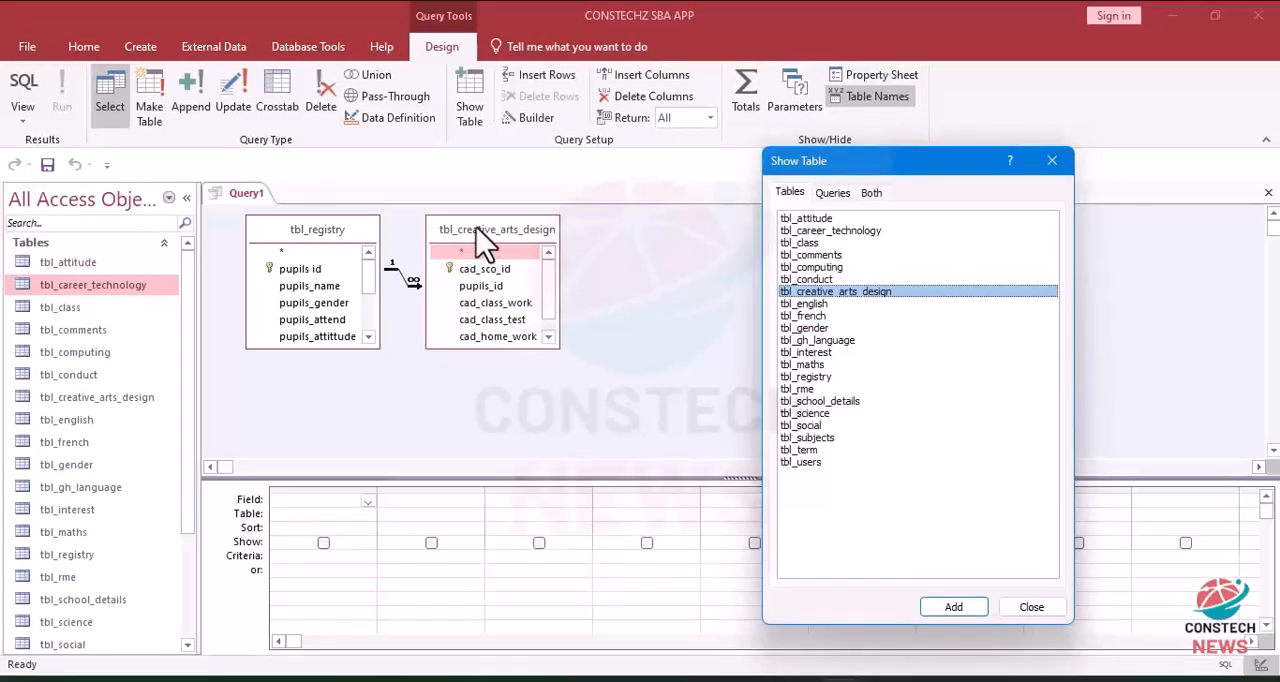
click(1052, 161)
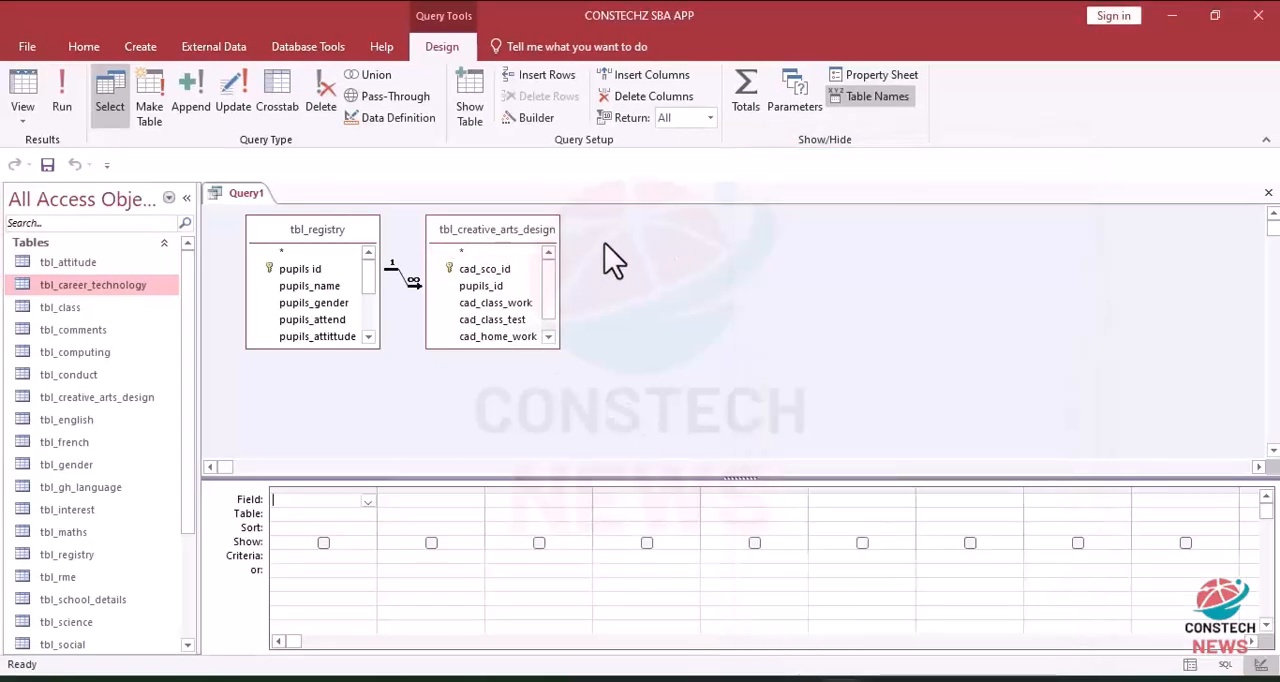
click(533, 249)
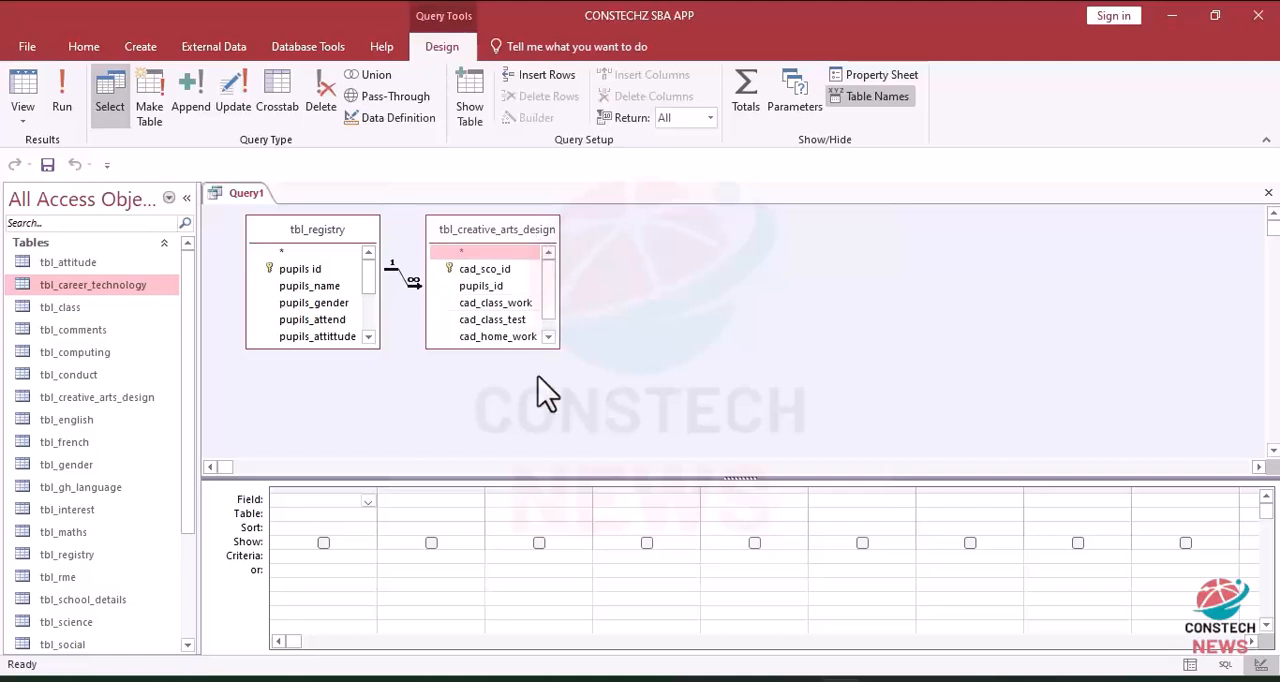
click(334, 112)
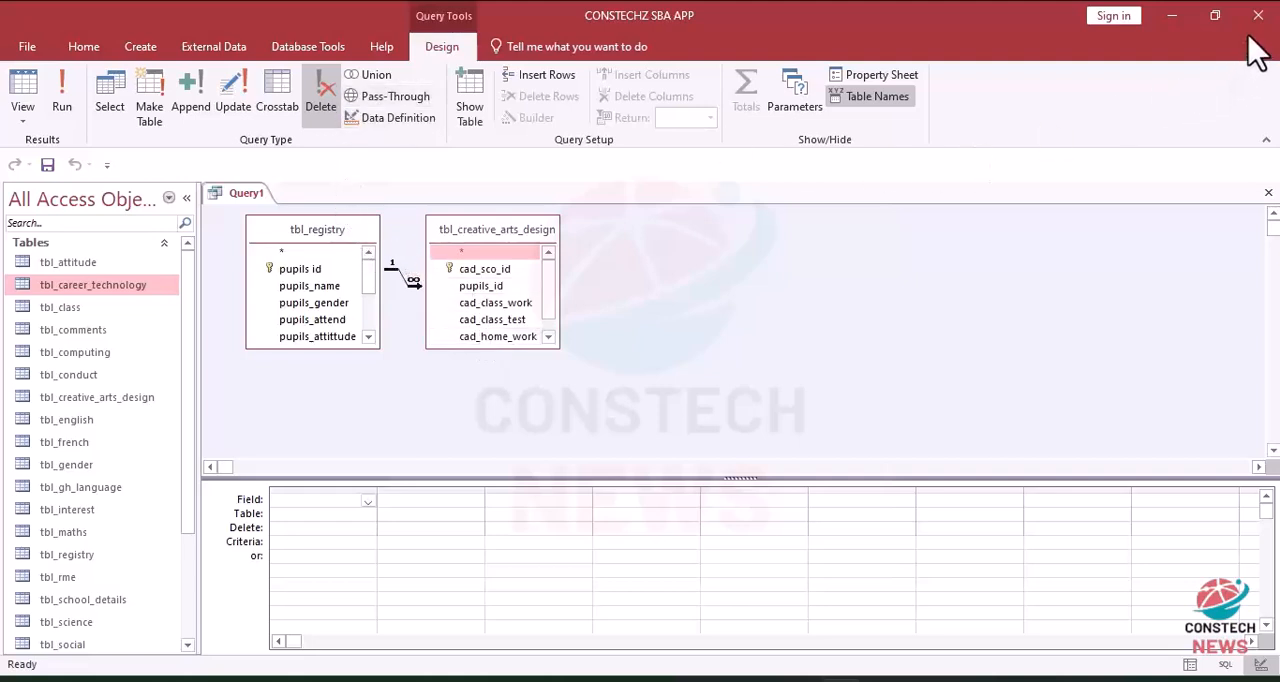
click(1268, 197)
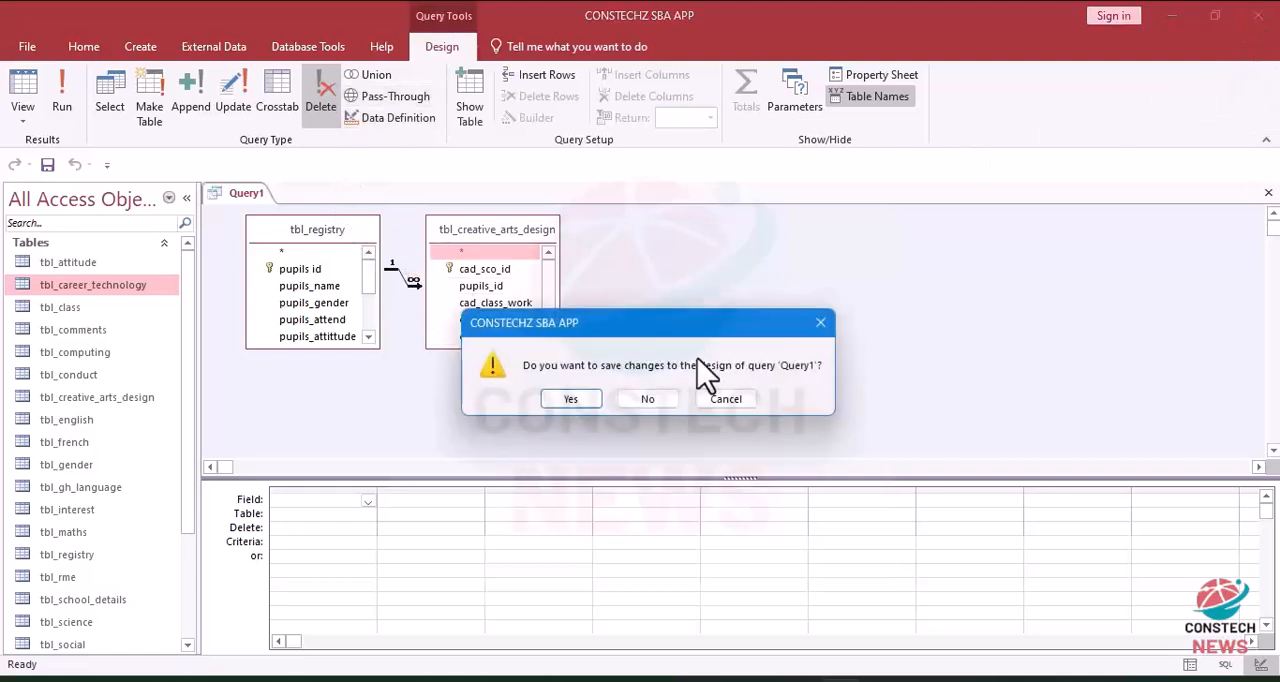
click(650, 399)
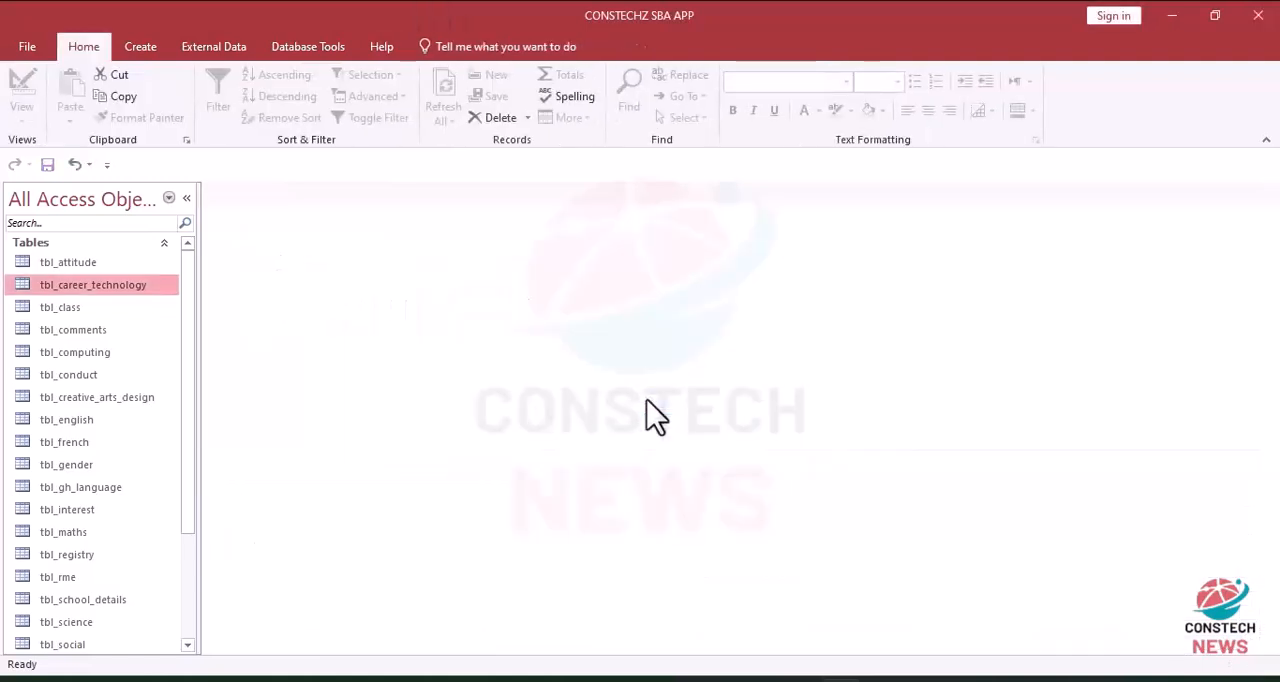
Step: Create a new query in design view based on tbl_registry and tbl_career_technology
click(140, 47)
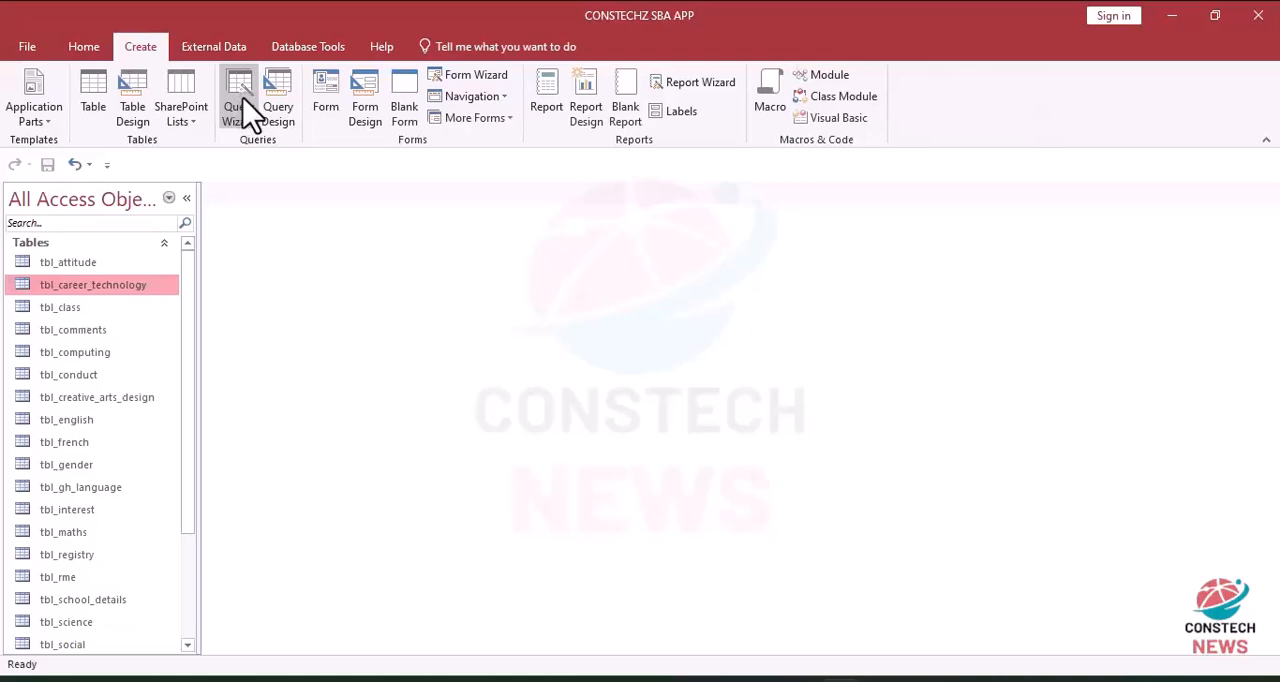
click(281, 112)
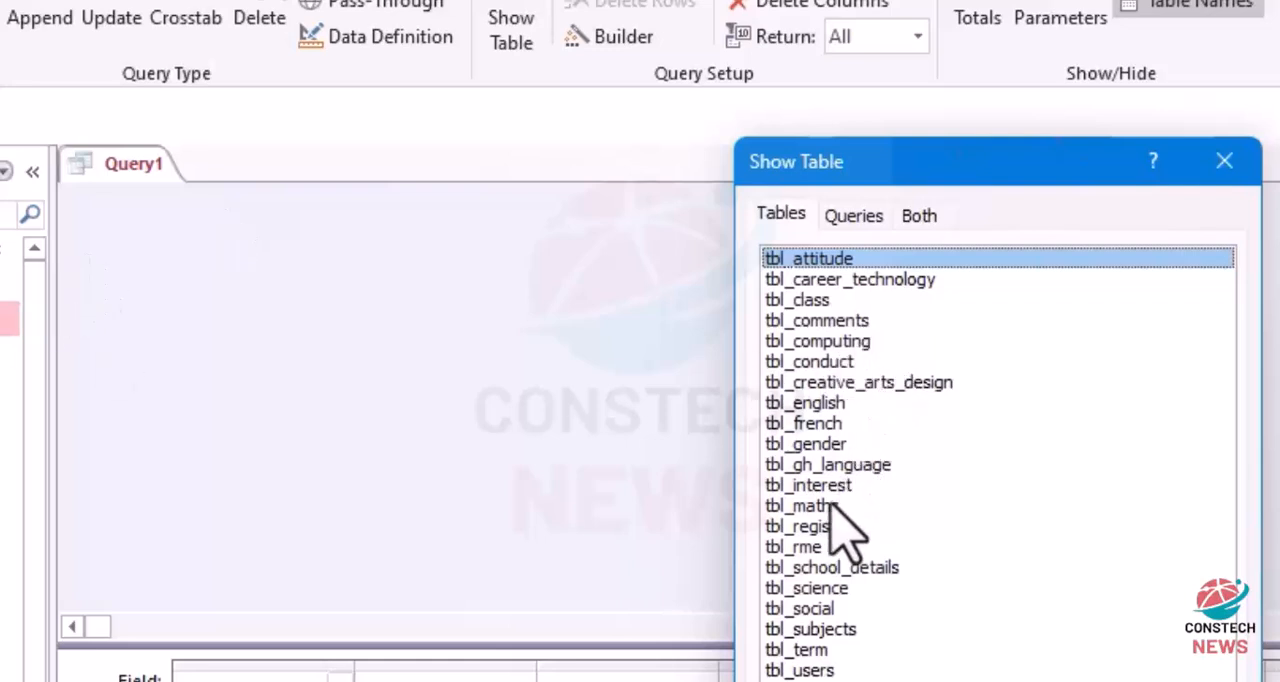
double_click(812, 528)
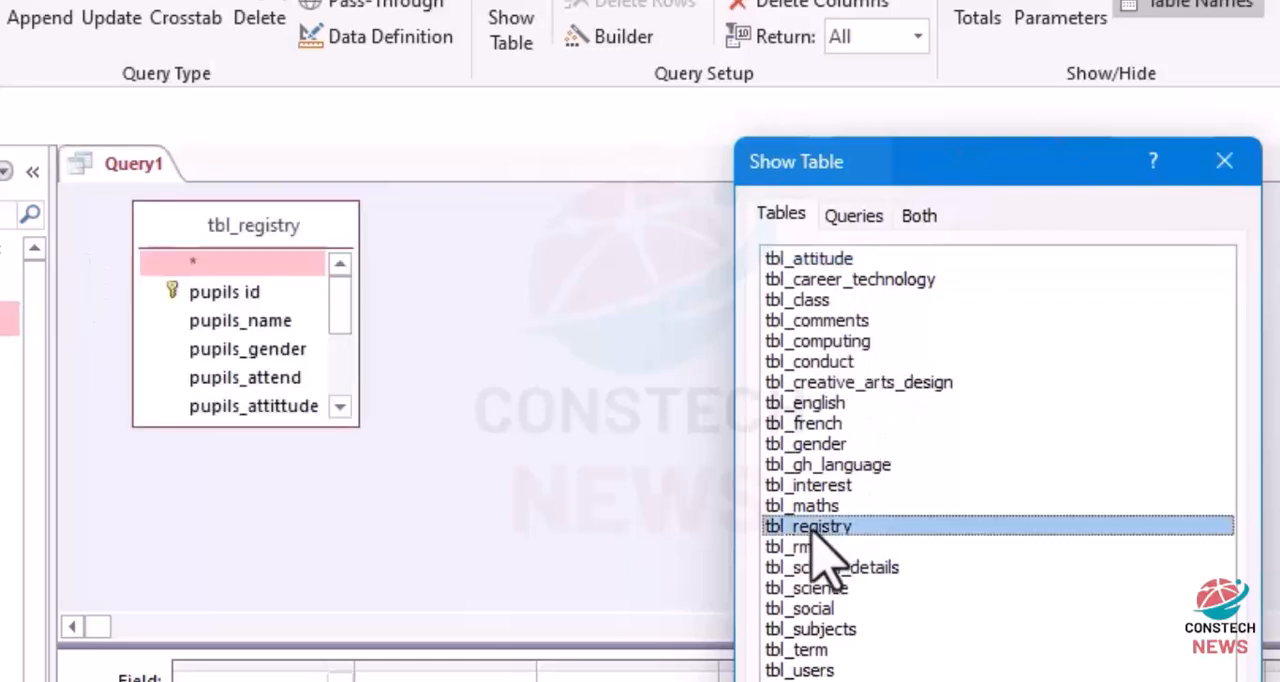
double_click(820, 282)
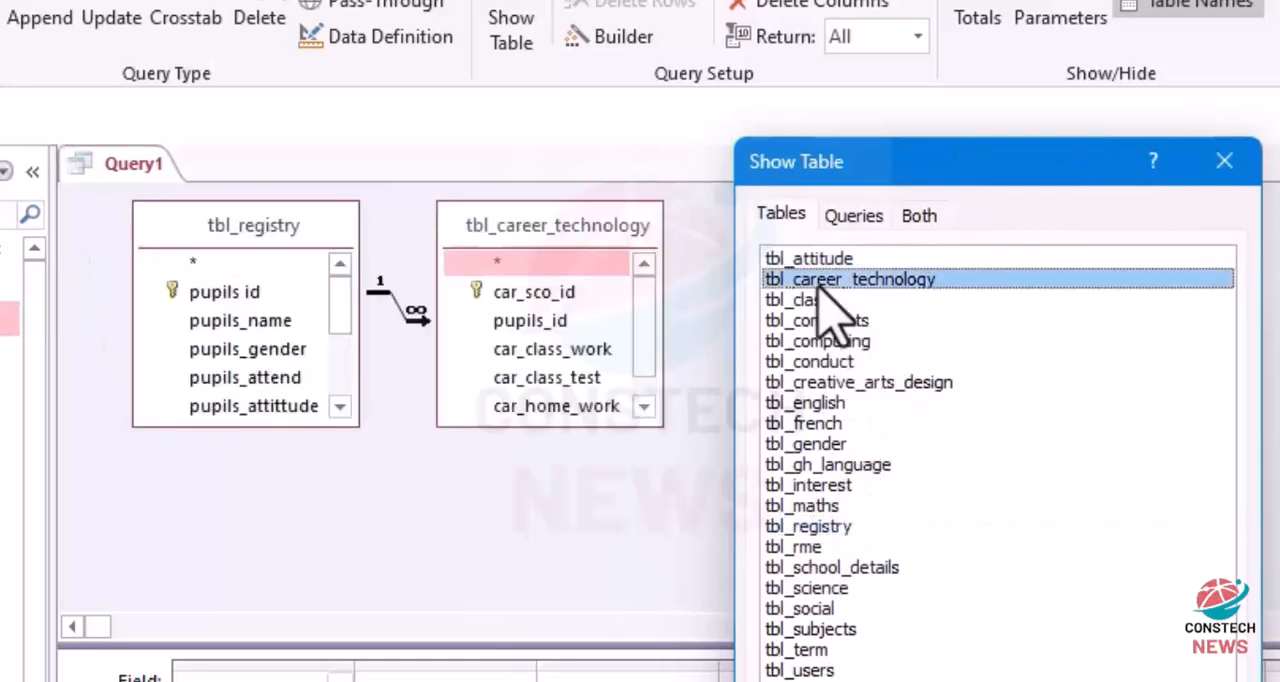
click(1226, 164)
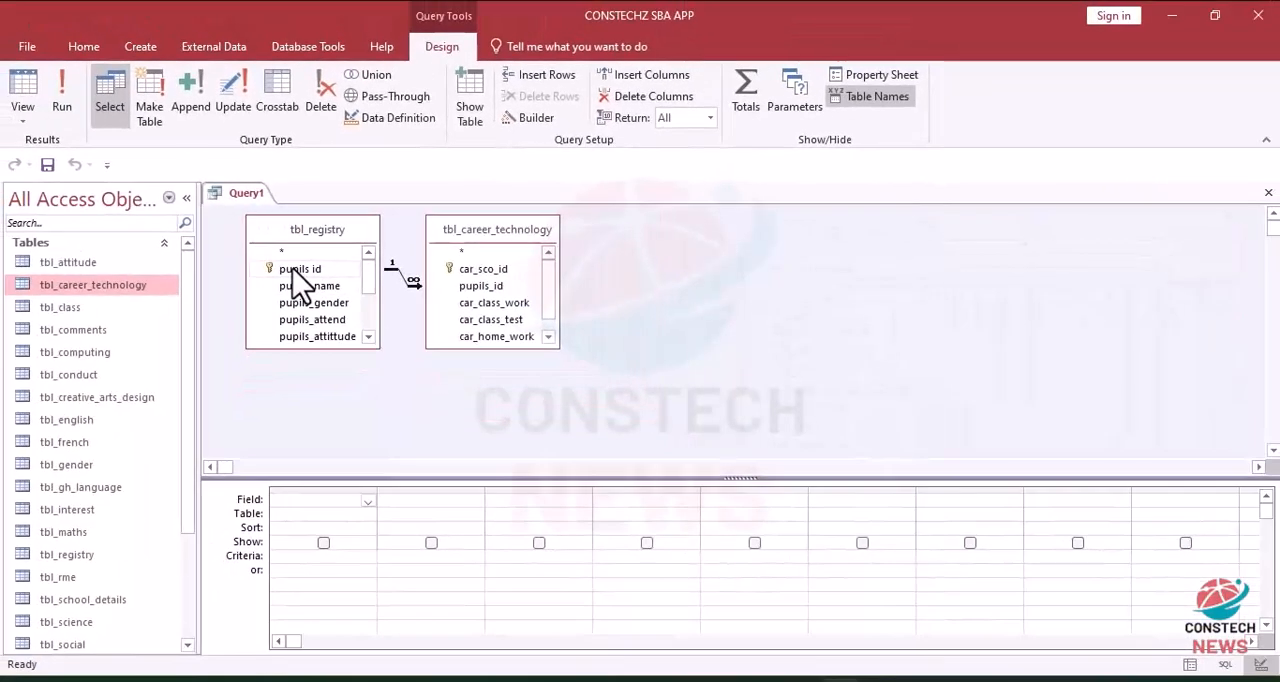
Step: Add pupils id and pupils_name from tbl_registry and car_class_work, car_class_test and car_home_work from tbl_career_technology to the query grid
double_click(219, 294)
double_click(305, 287)
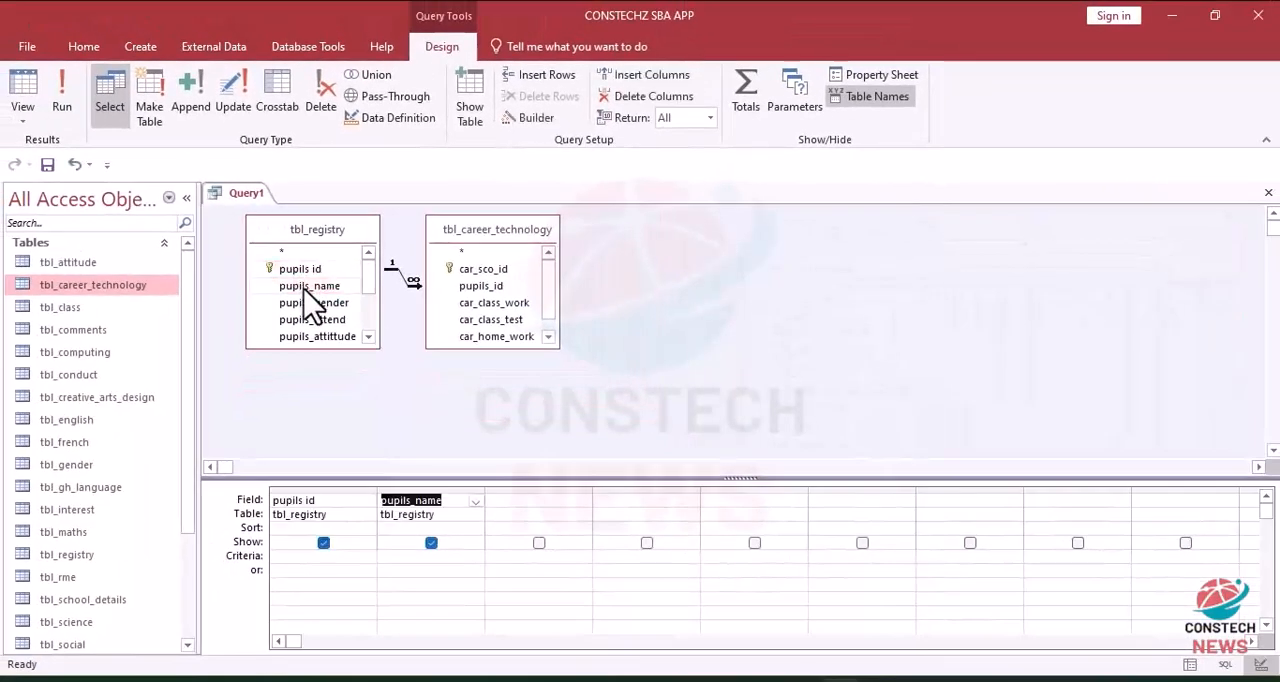
double_click(499, 303)
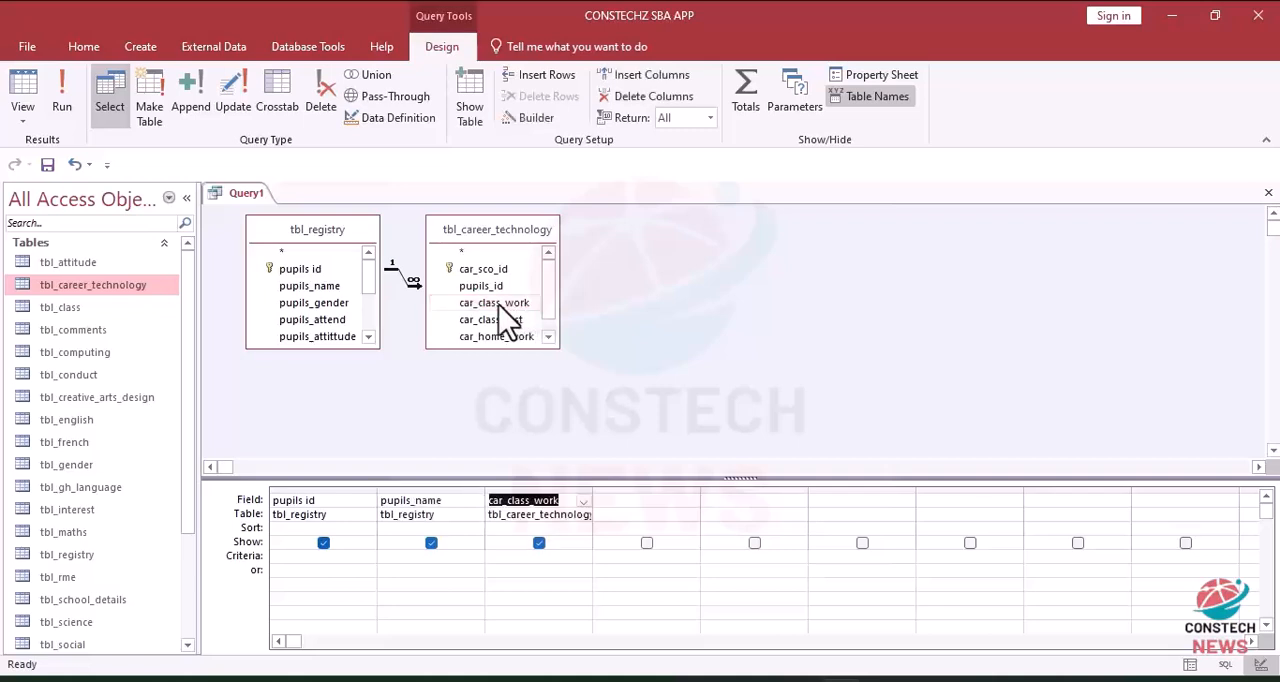
double_click(492, 320)
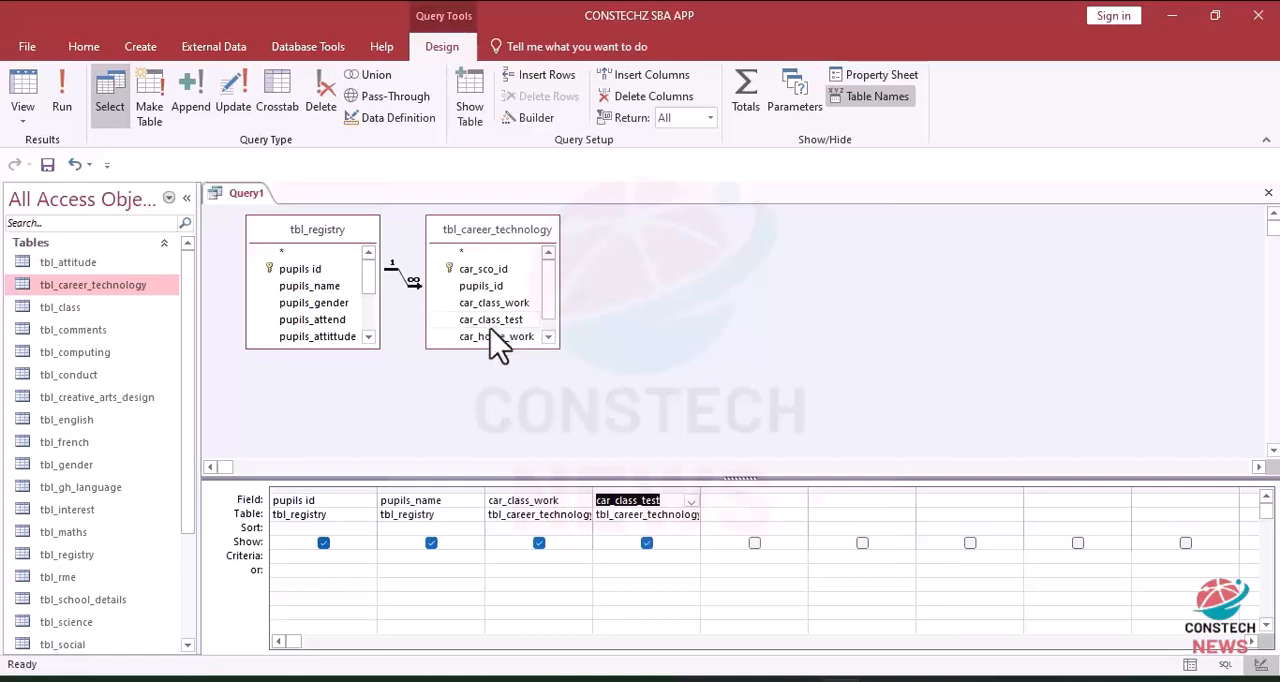
double_click(497, 337)
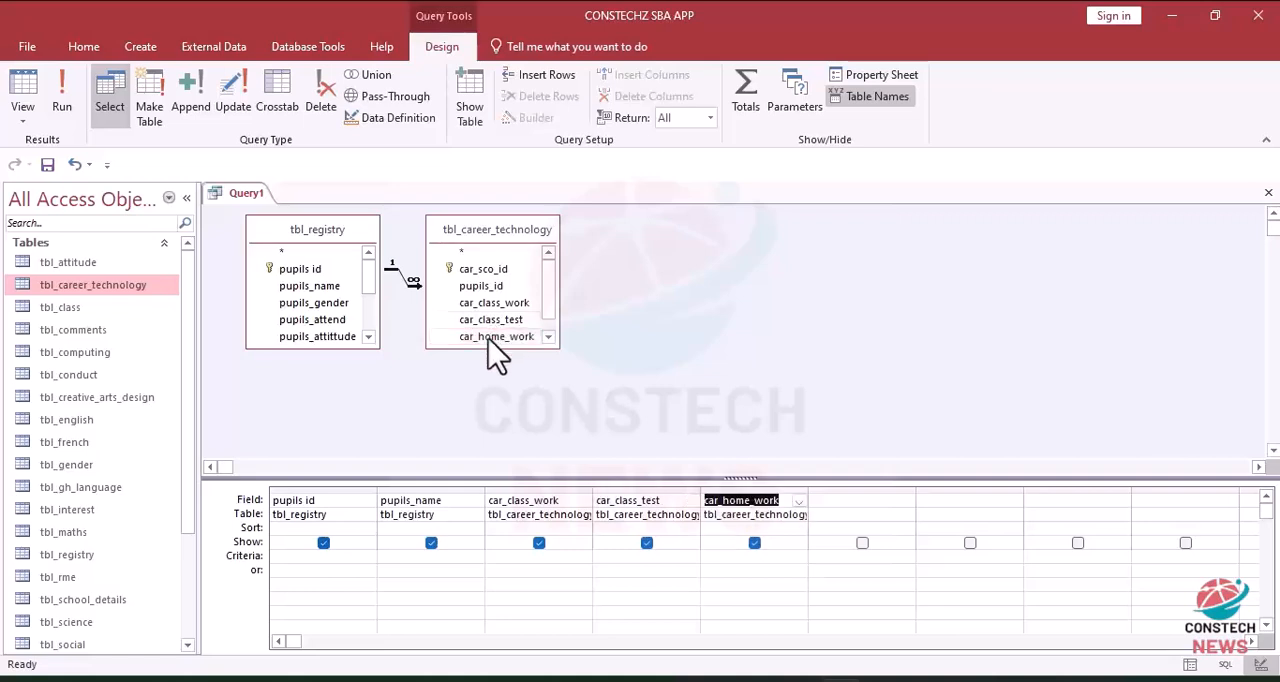
click(835, 501)
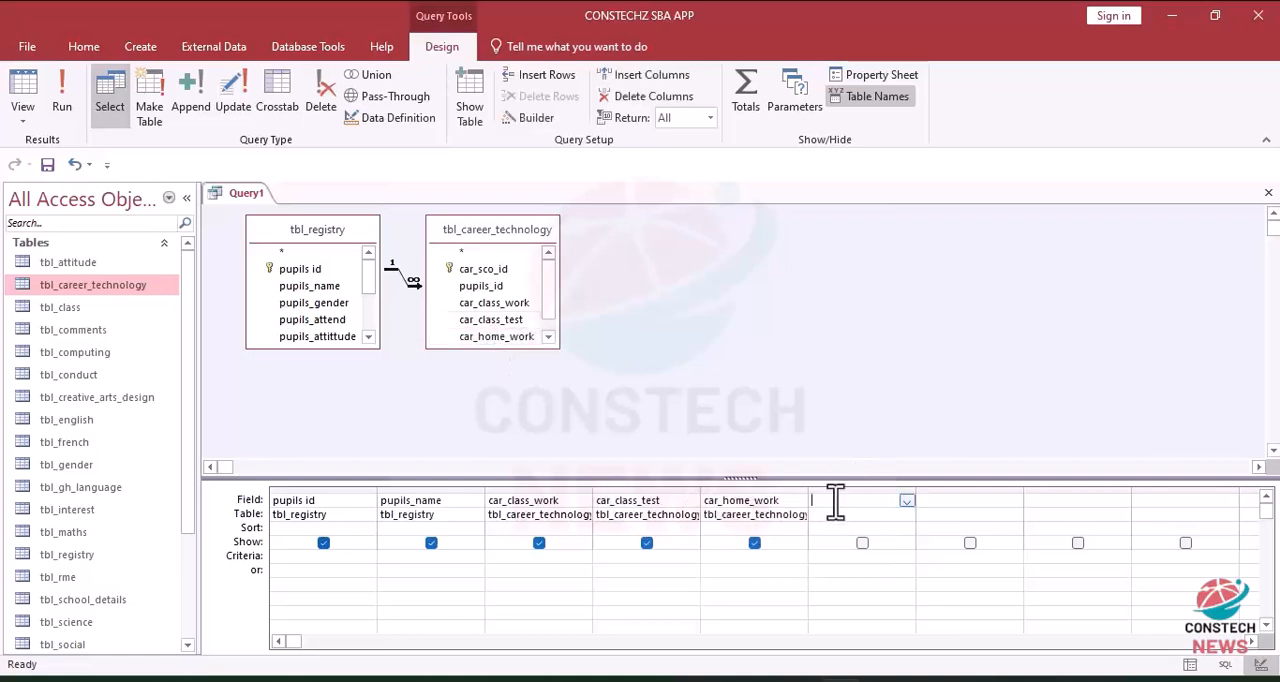
Step: Open qry_english in design view and copy the whole eng_total_score expression from the Expression Builder
drag(193, 430, 182, 560)
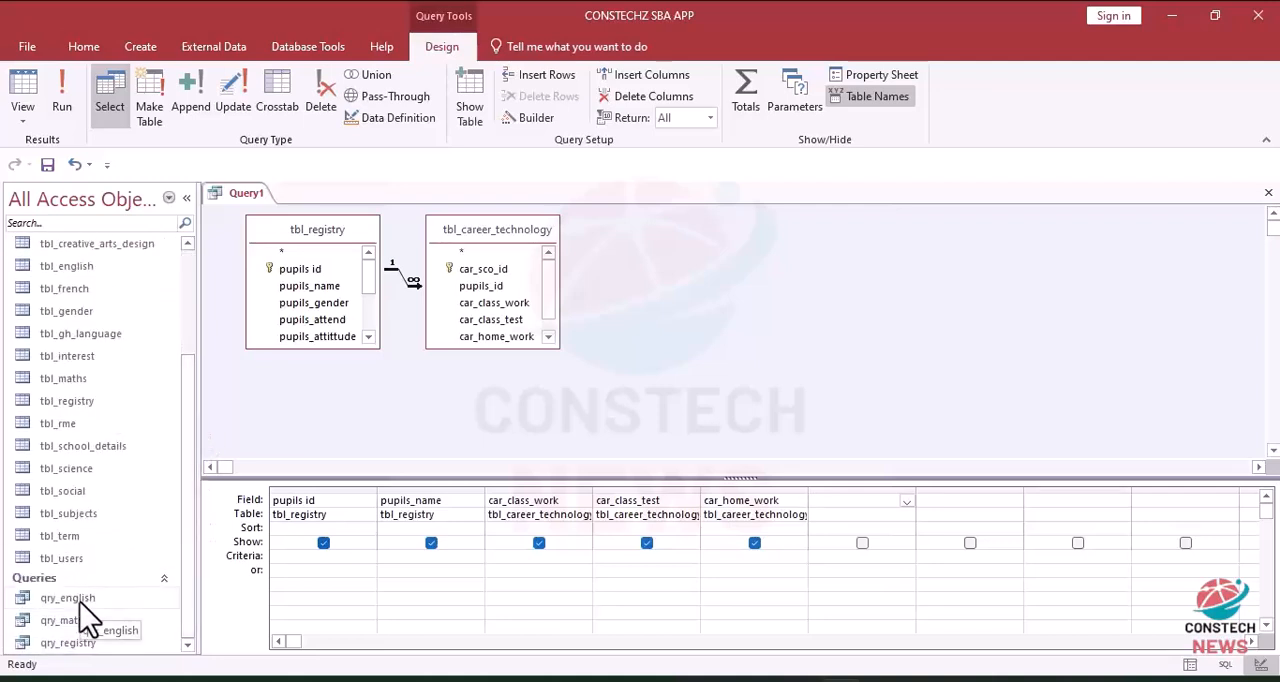
click(81, 605)
double_click(82, 603)
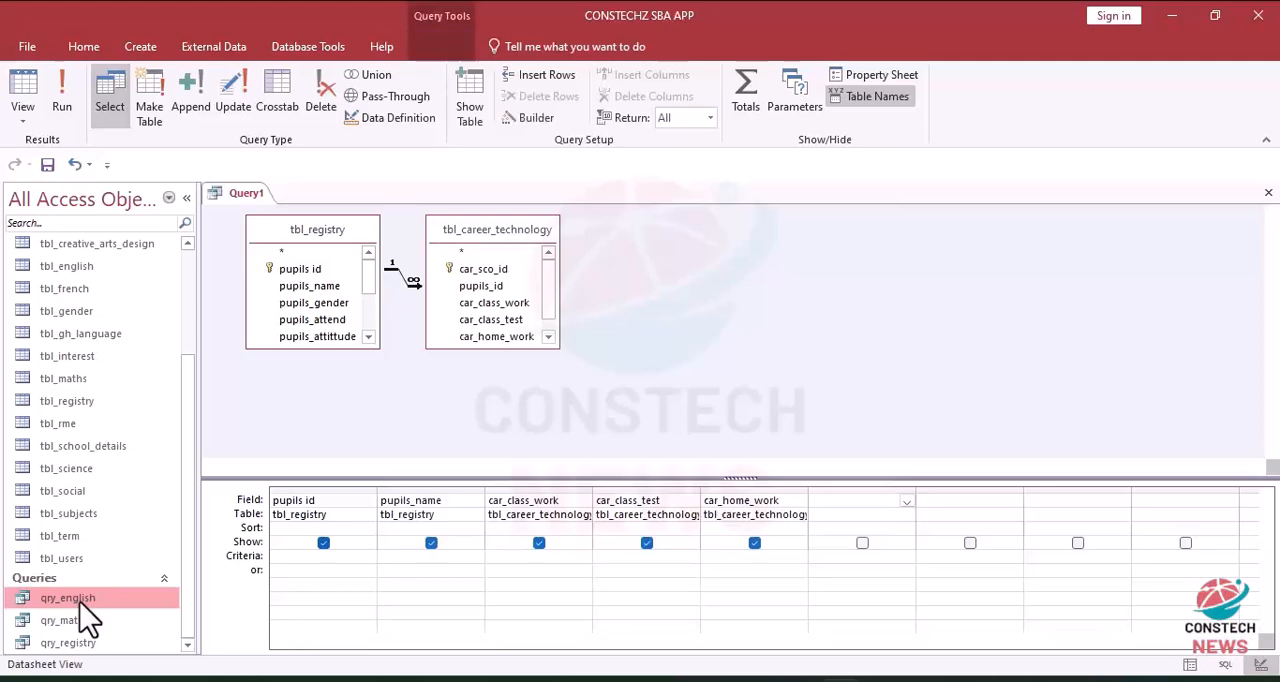
click(28, 78)
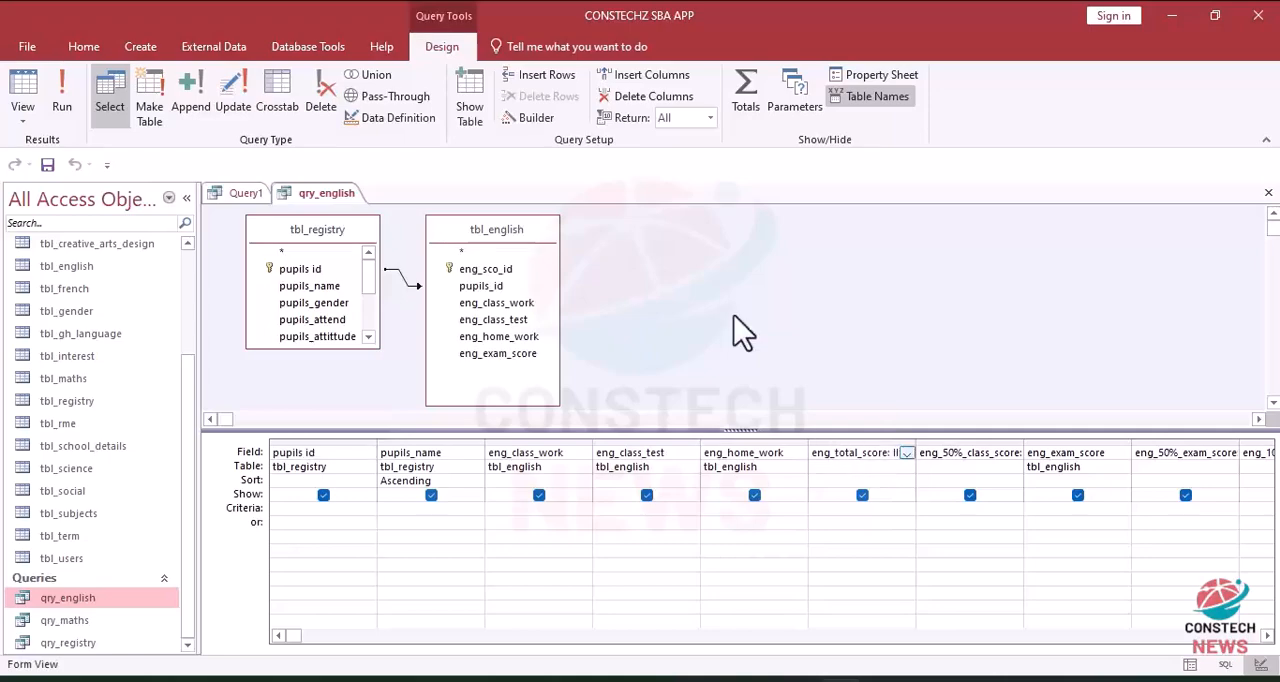
click(538, 118)
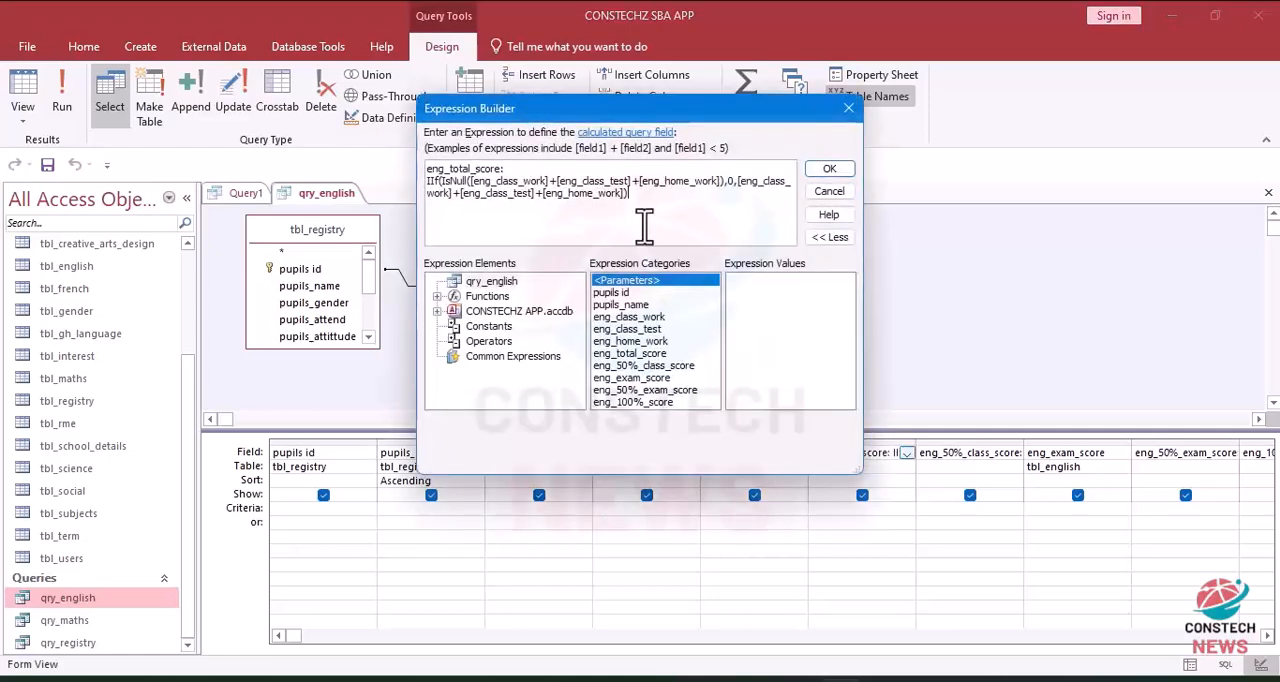
drag(651, 203, 443, 170)
key(ctrl+c)
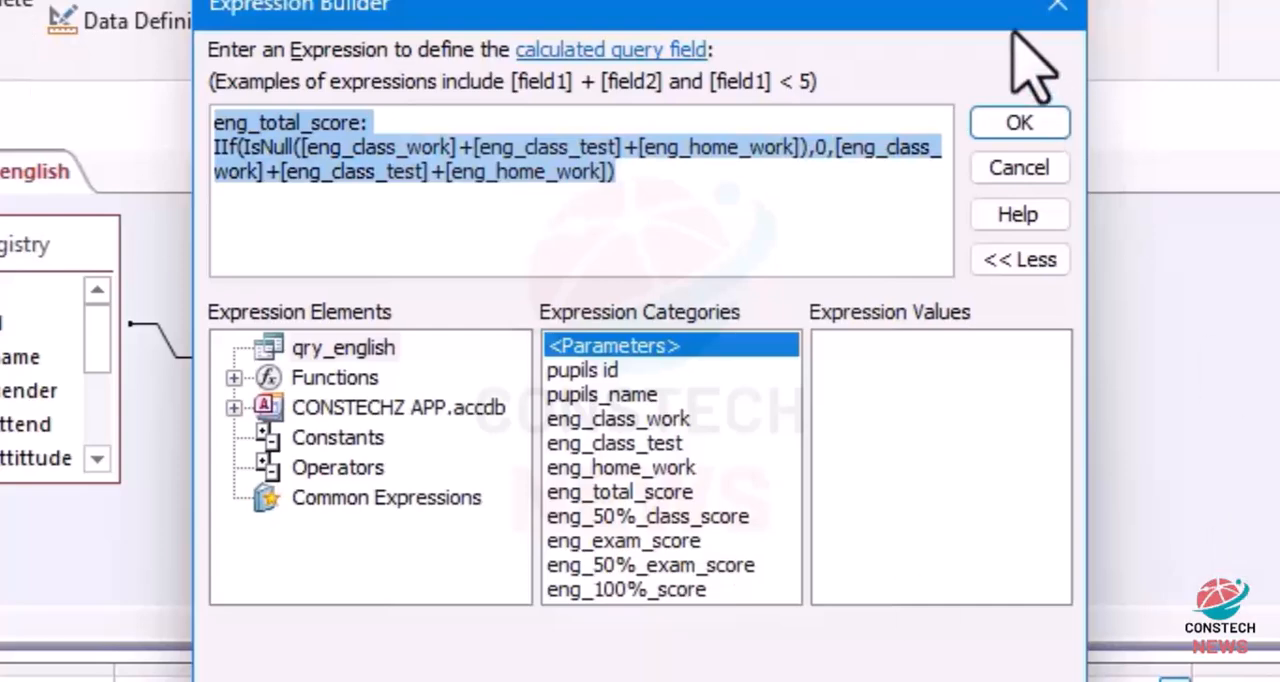
click(1052, 14)
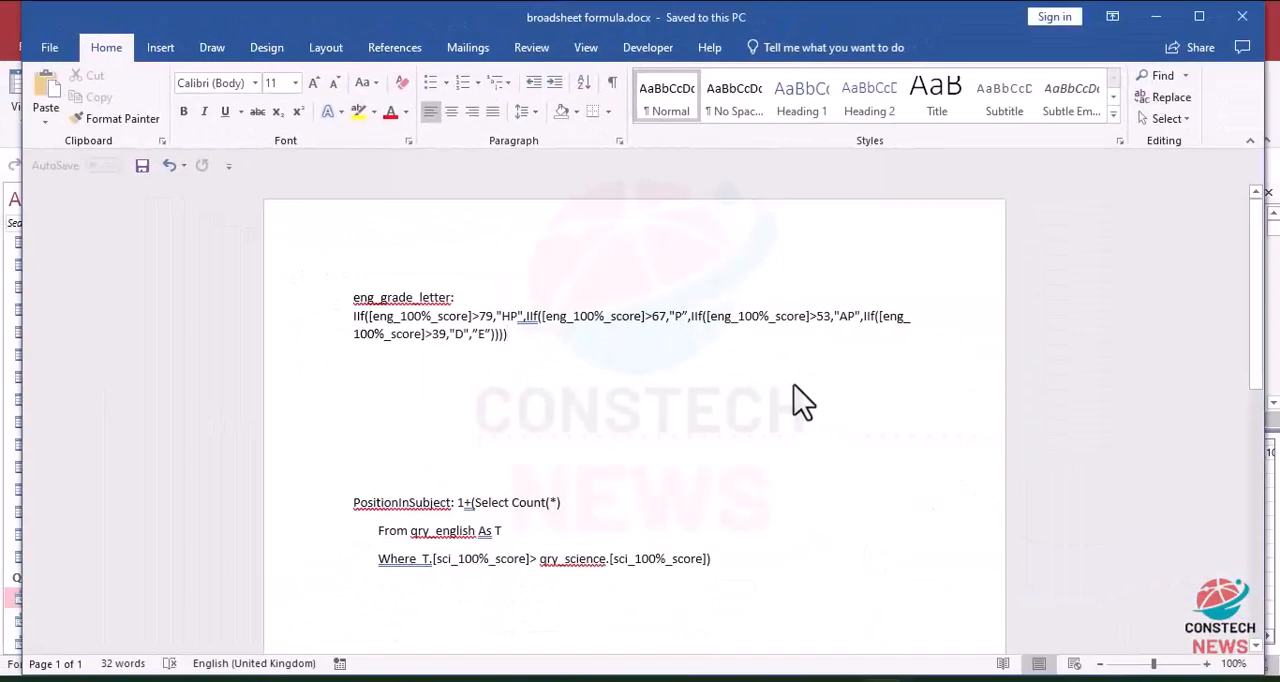
Step: Switch to Word, paste the copied expression into a new blank document and replace every "eng" with "car"
key(ctrl+n)
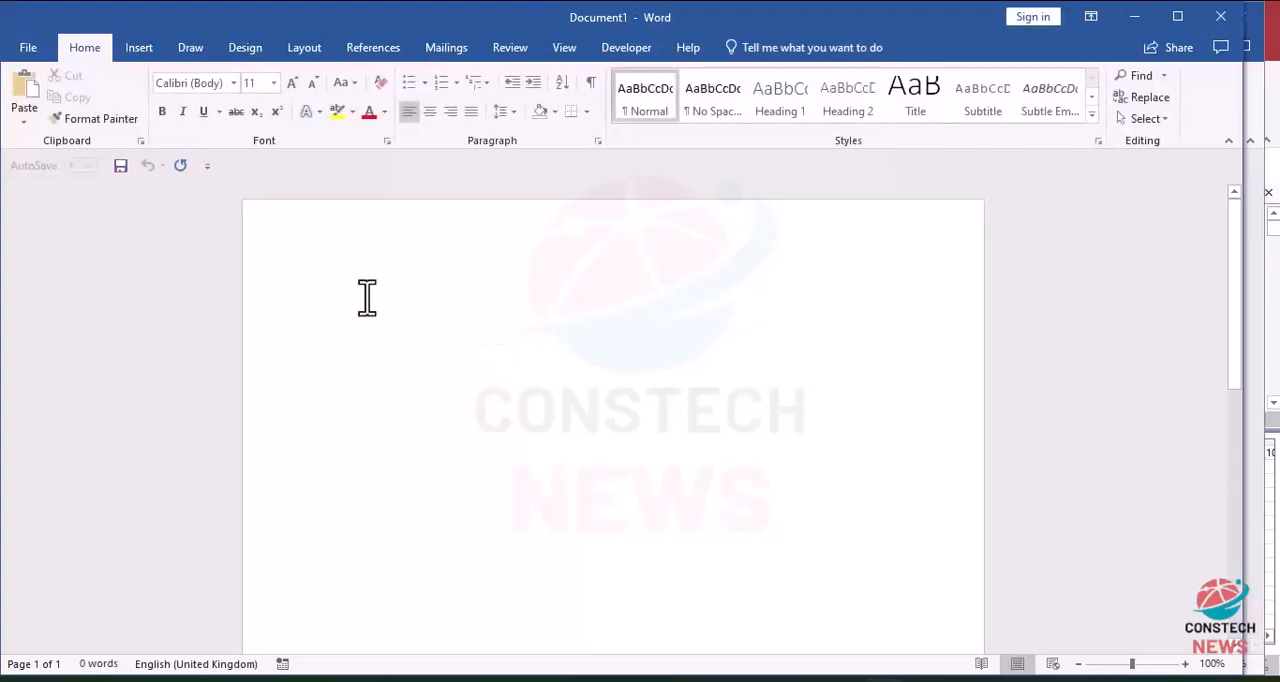
key(ctrl+v)
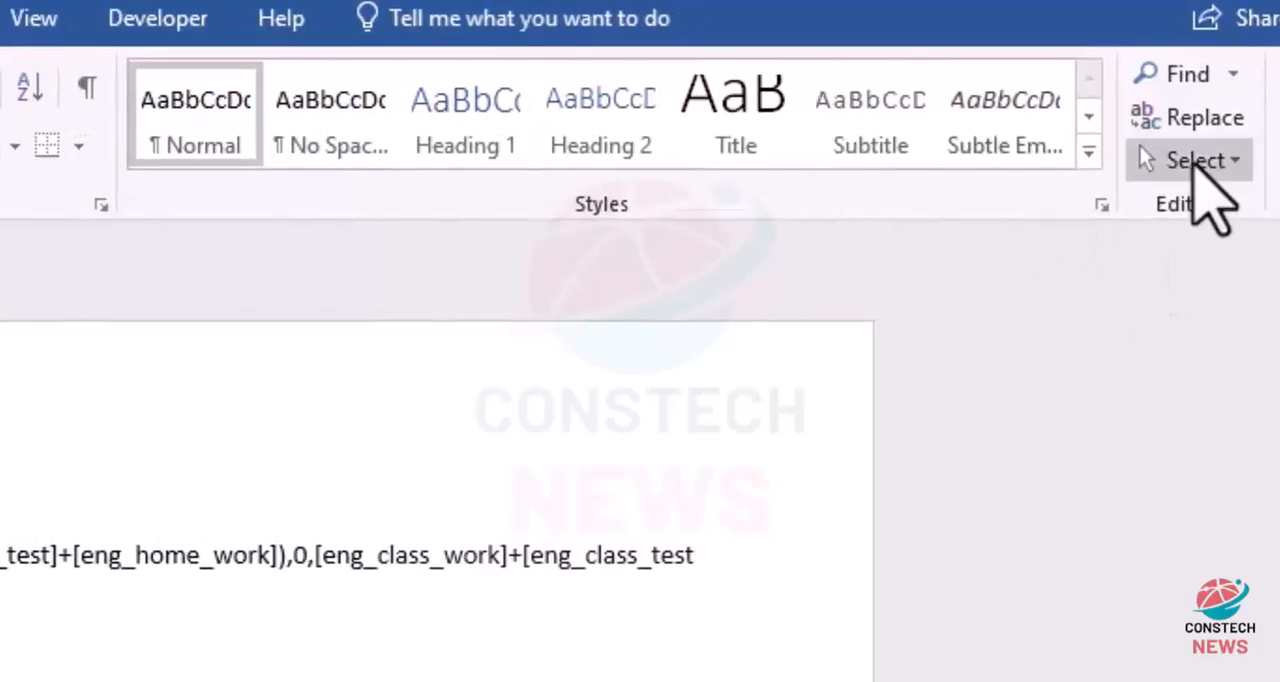
click(1200, 118)
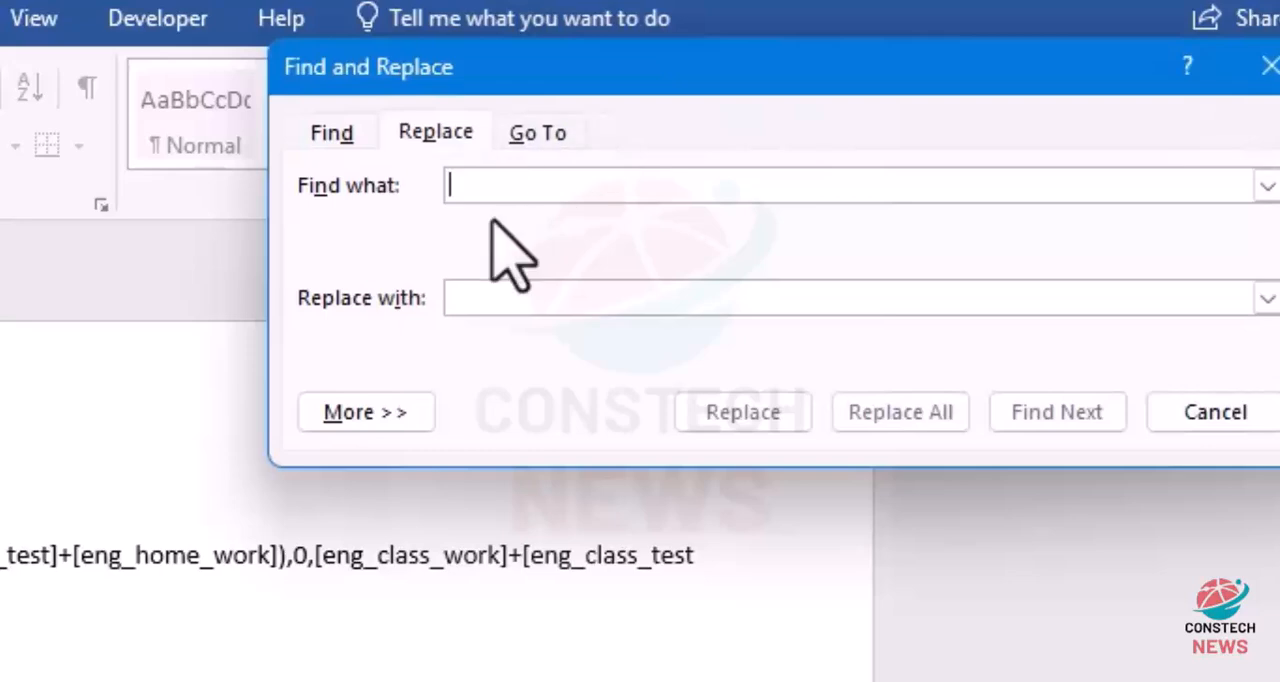
text(eng)
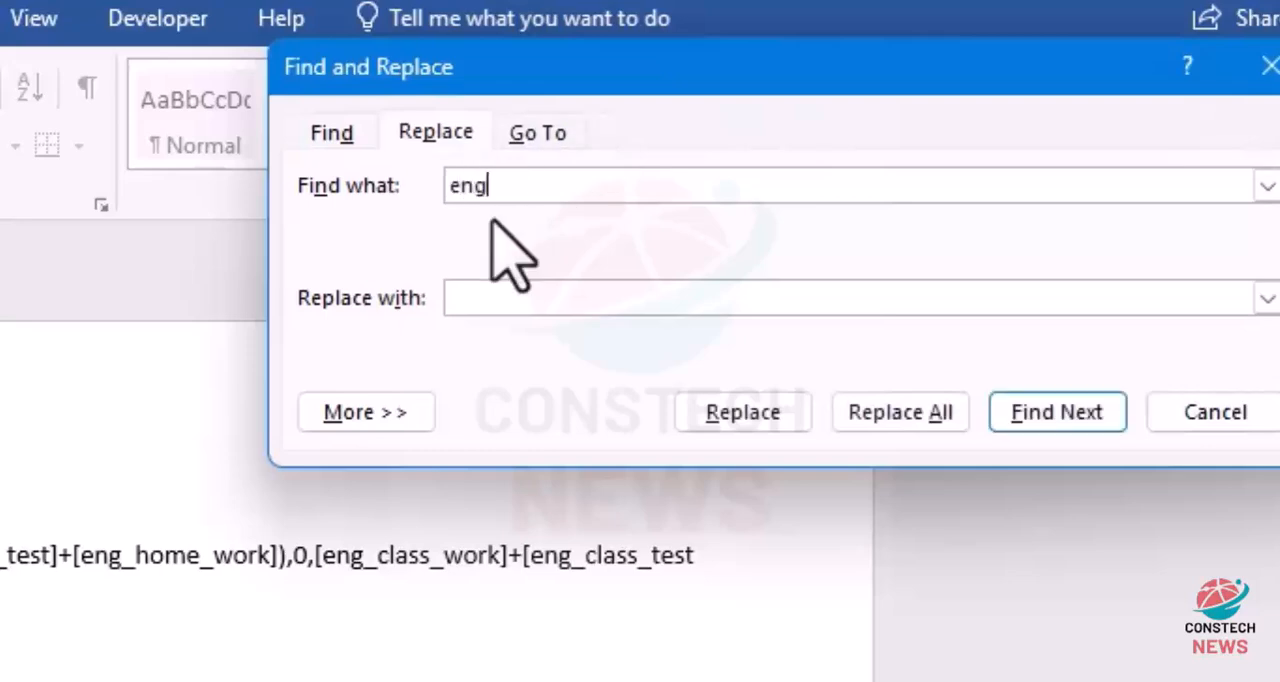
click(503, 312)
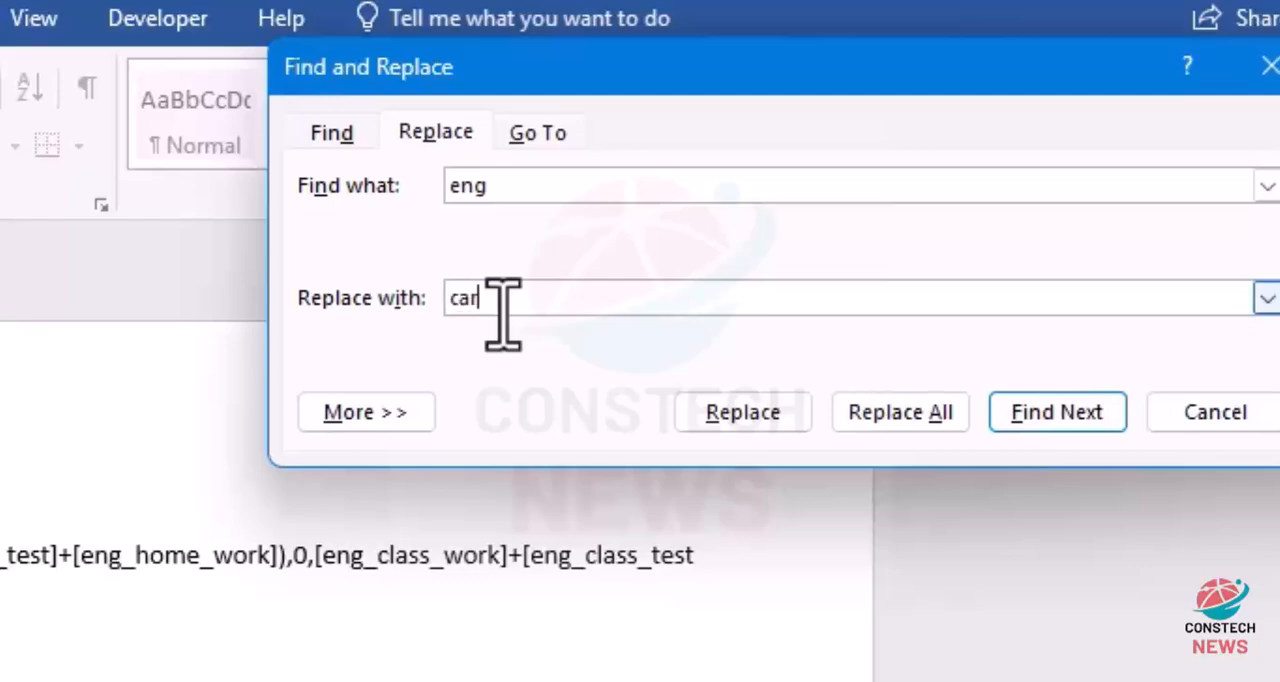
click(915, 416)
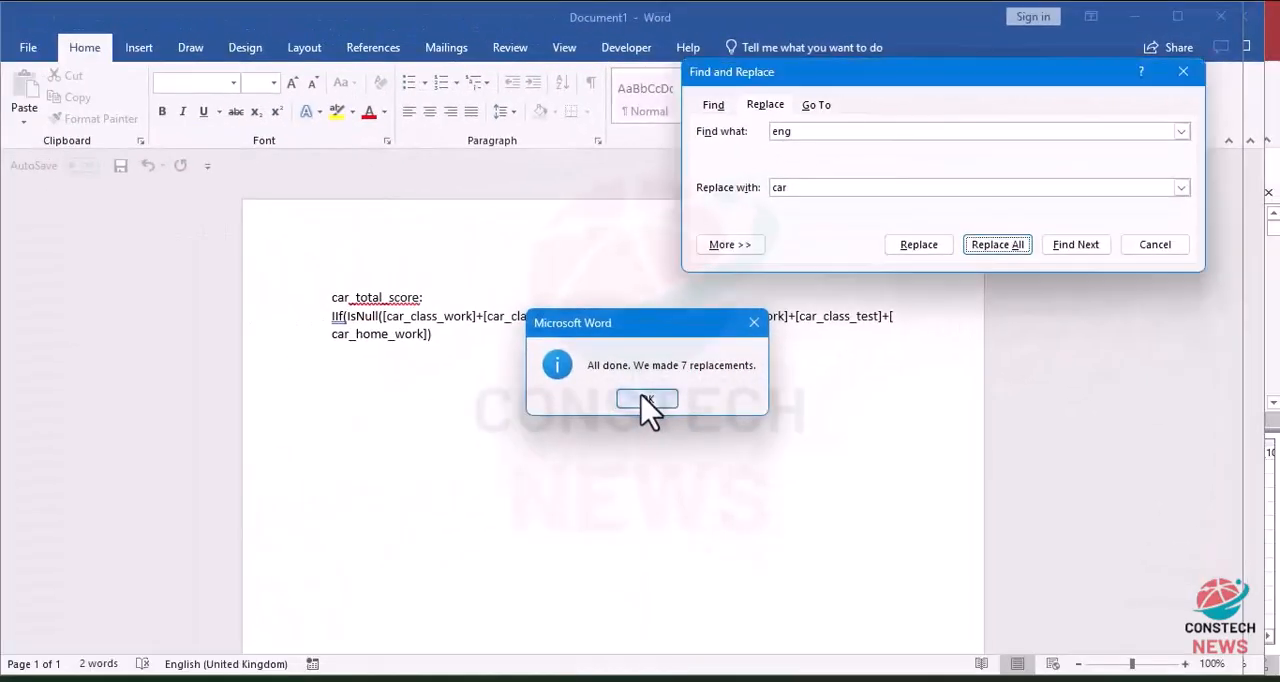
click(320, 634)
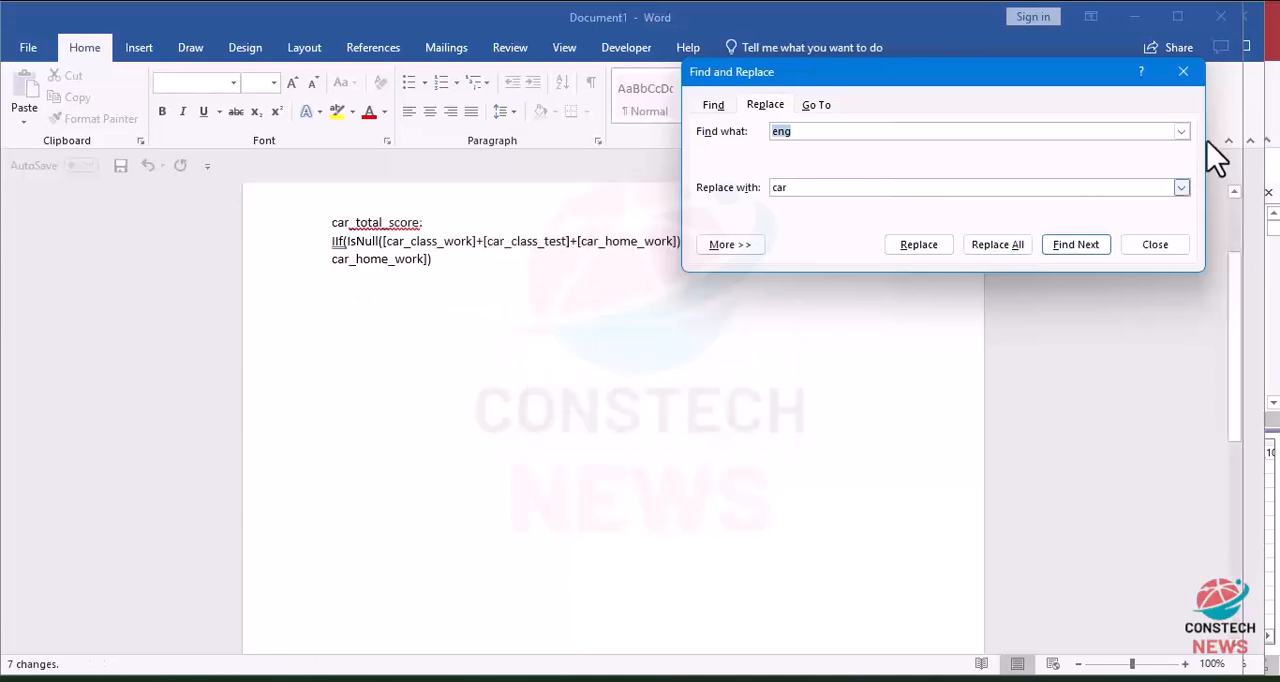
click(1183, 73)
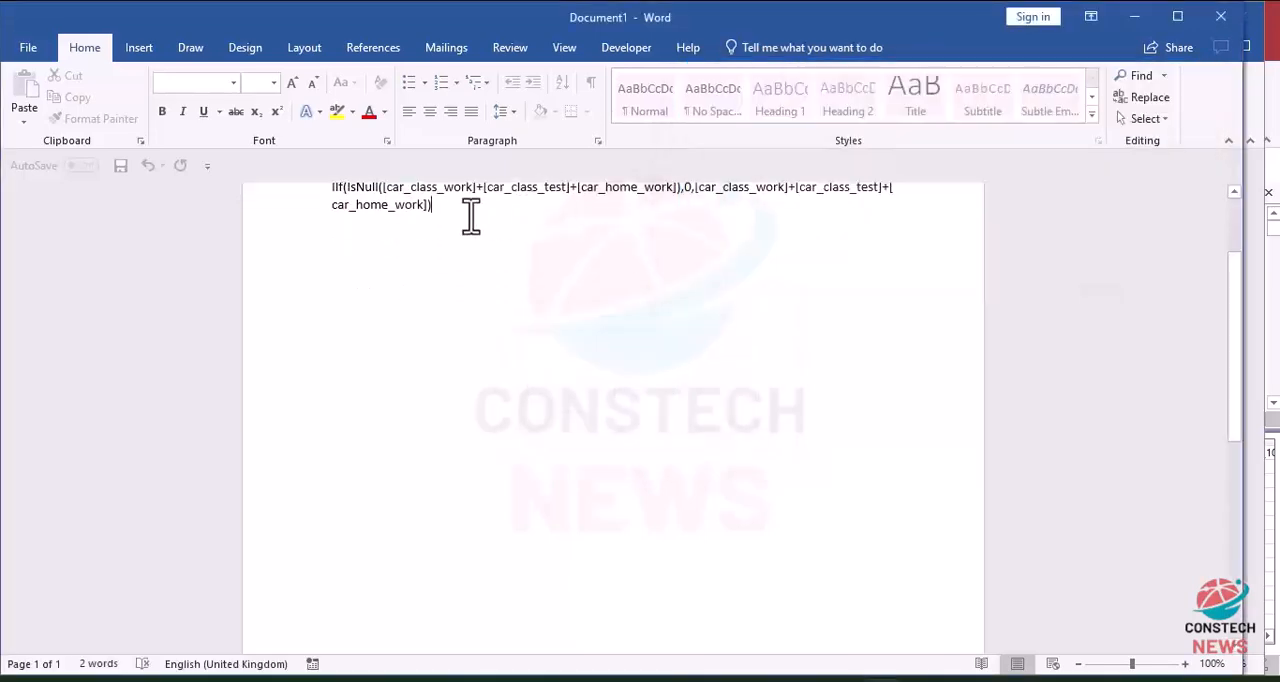
Step: Cut the car_total_score expression from the Word document, minimize that document and close broadsheet formula.docx
drag(282, 178, 172, 108)
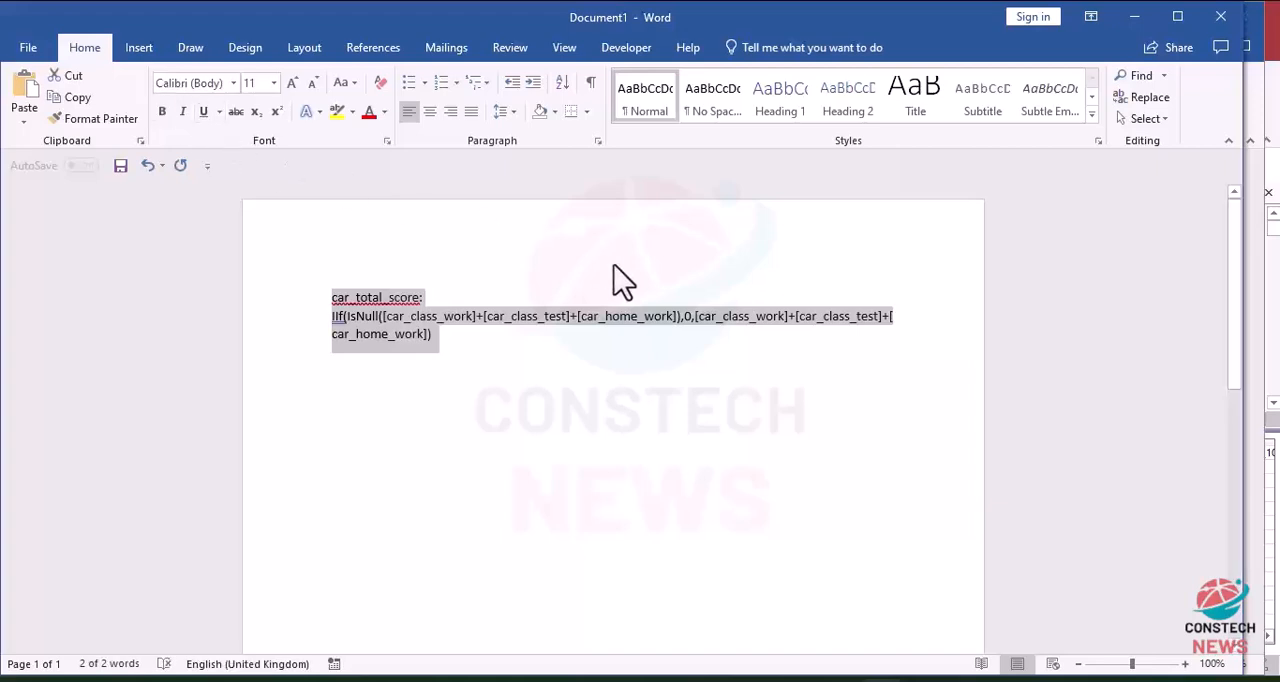
key(ctrl+x)
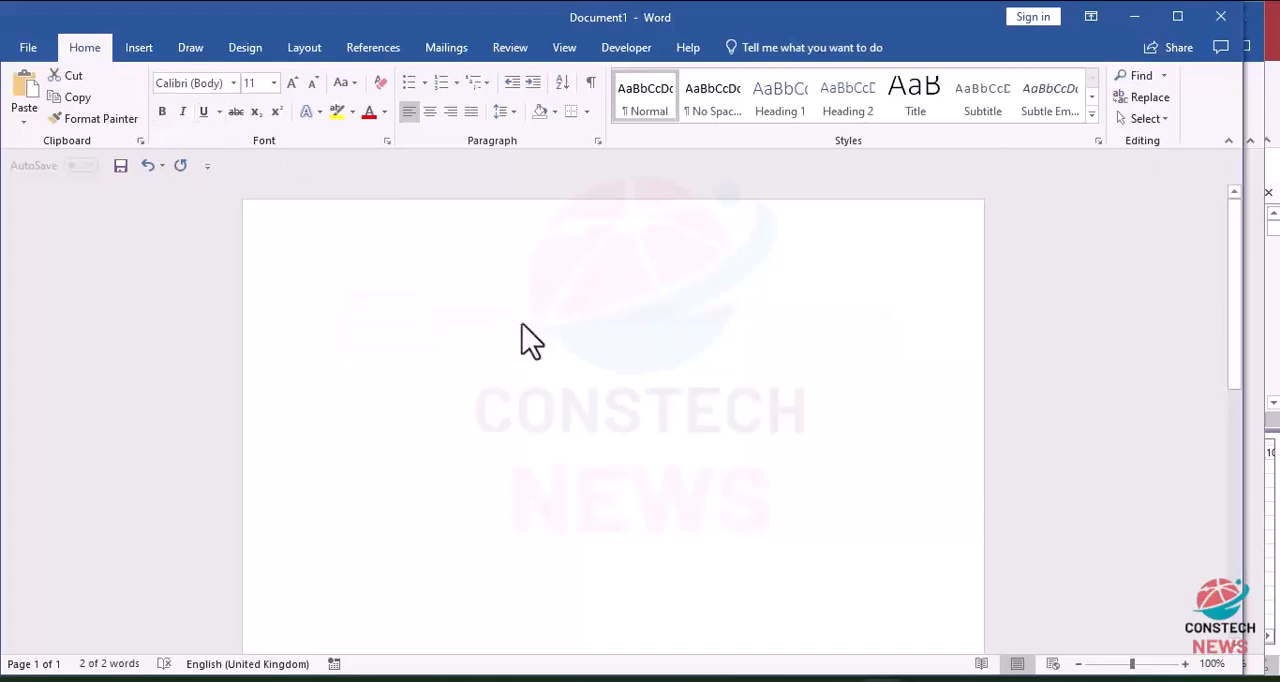
click(1136, 16)
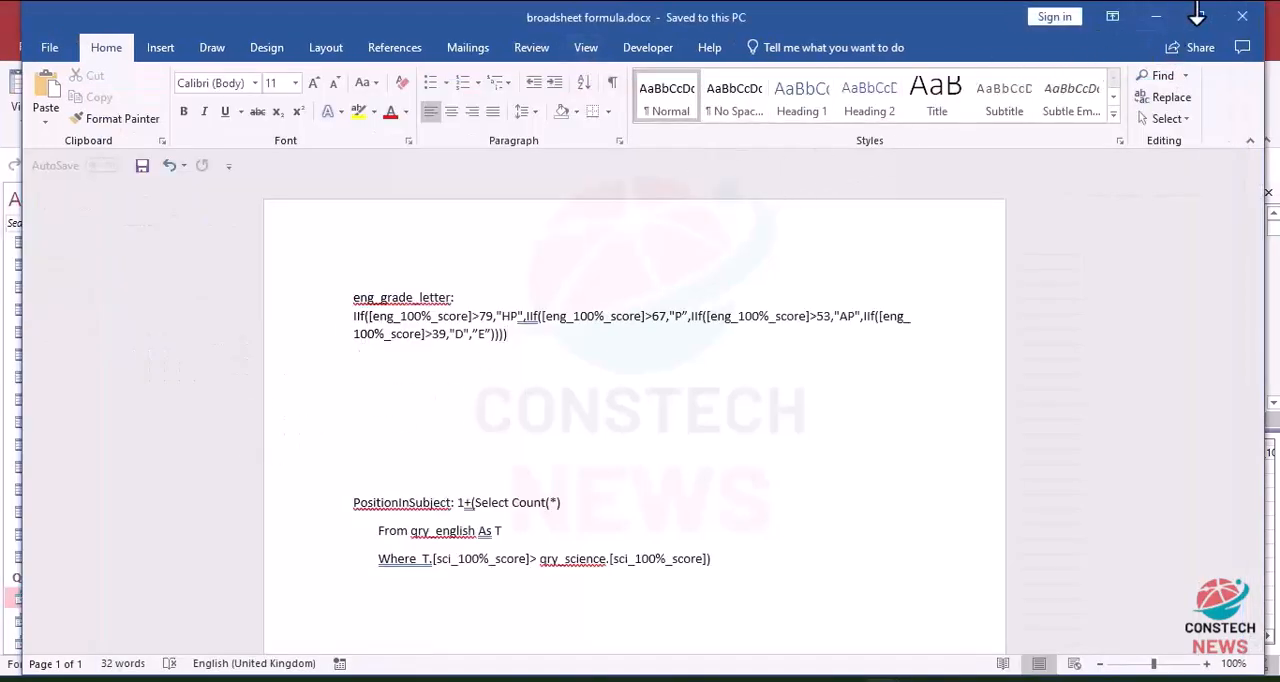
click(1241, 19)
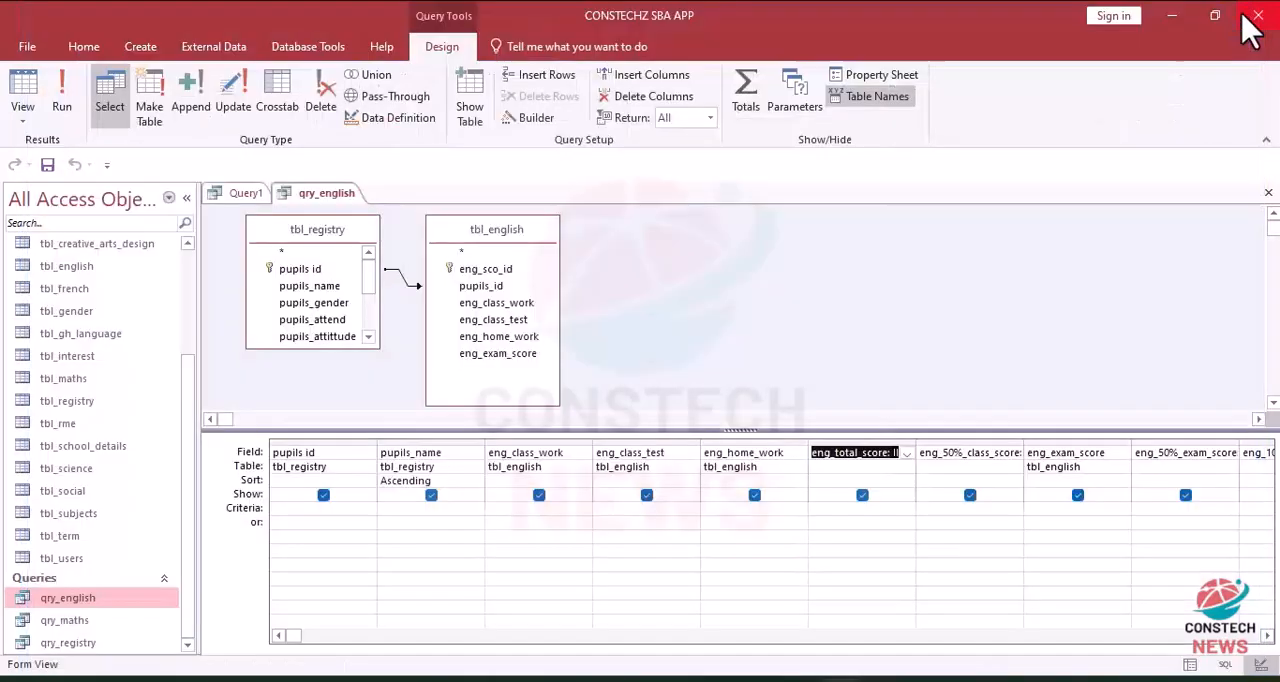
Step: Return to Query1 in Access and start saving the career technology query
click(245, 193)
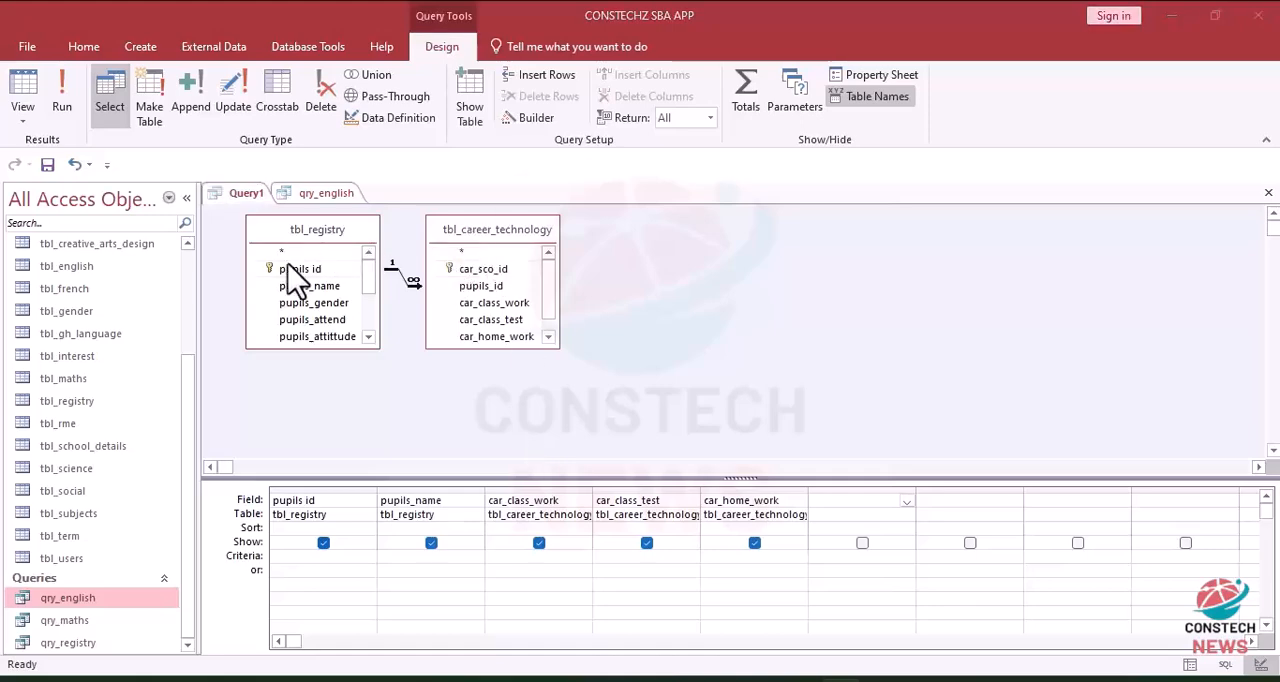
key(ctrl+s)
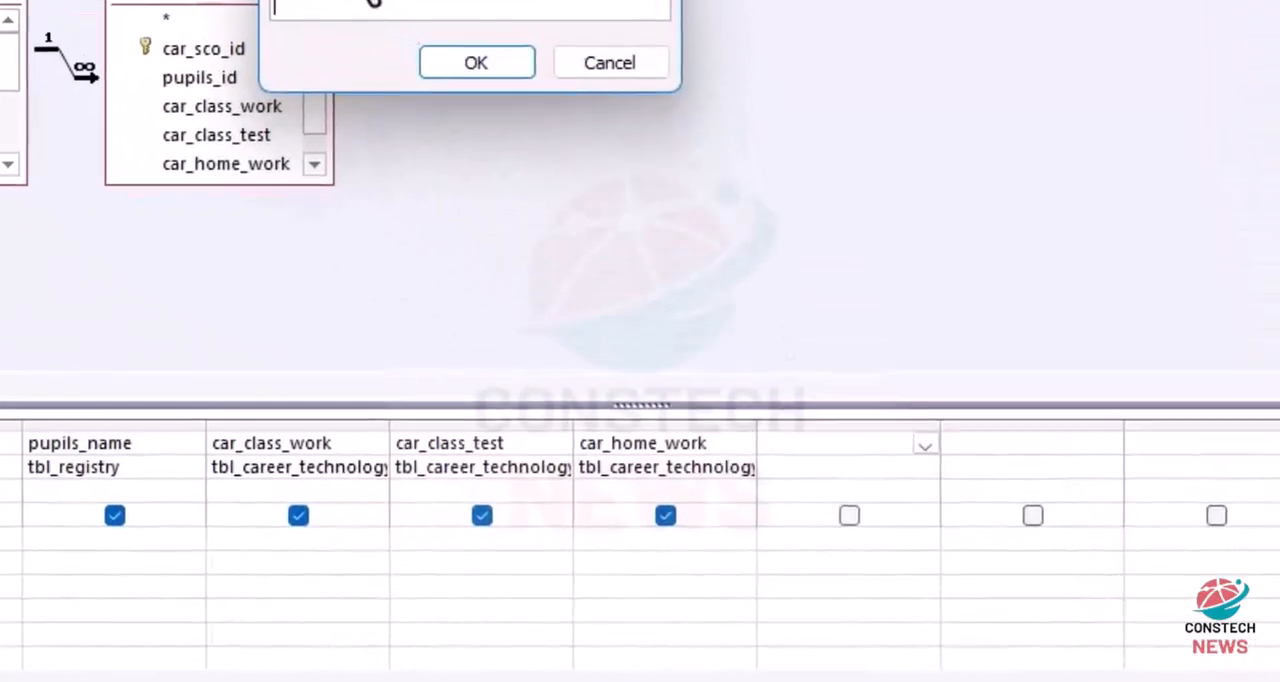
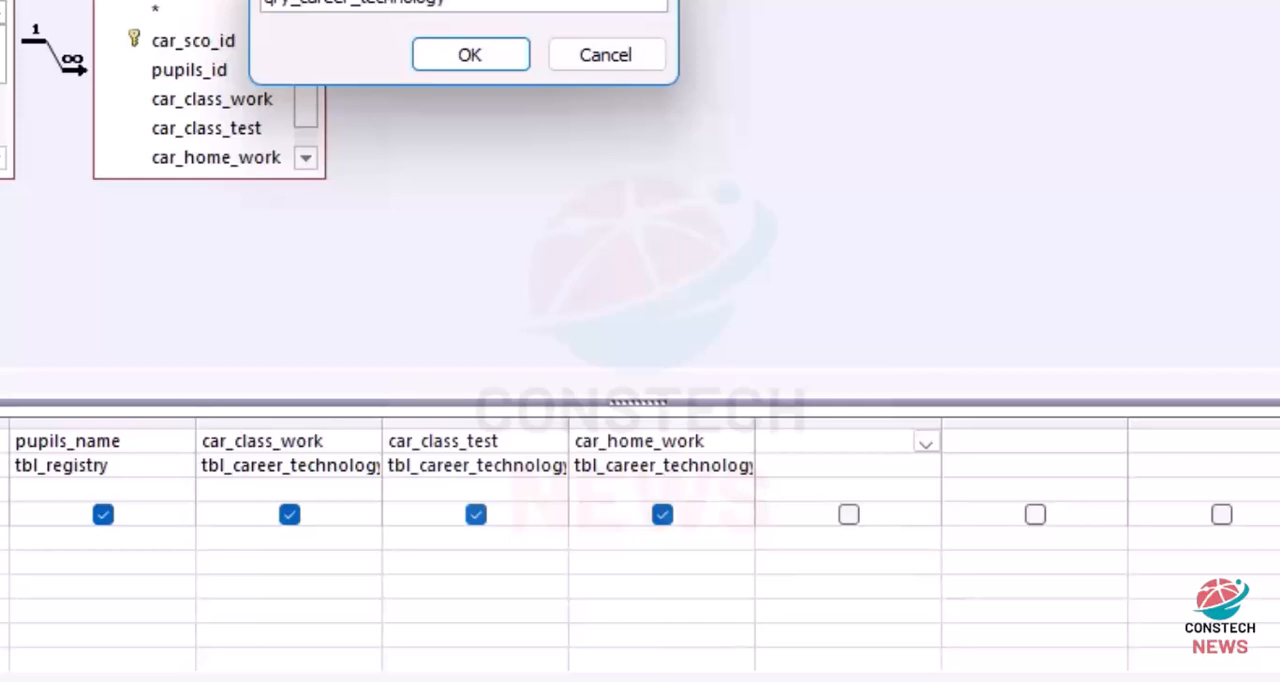
Step: Save the query as qry_career_technology, then add the copied car_total_score expression as its next field and run the query
click(449, 66)
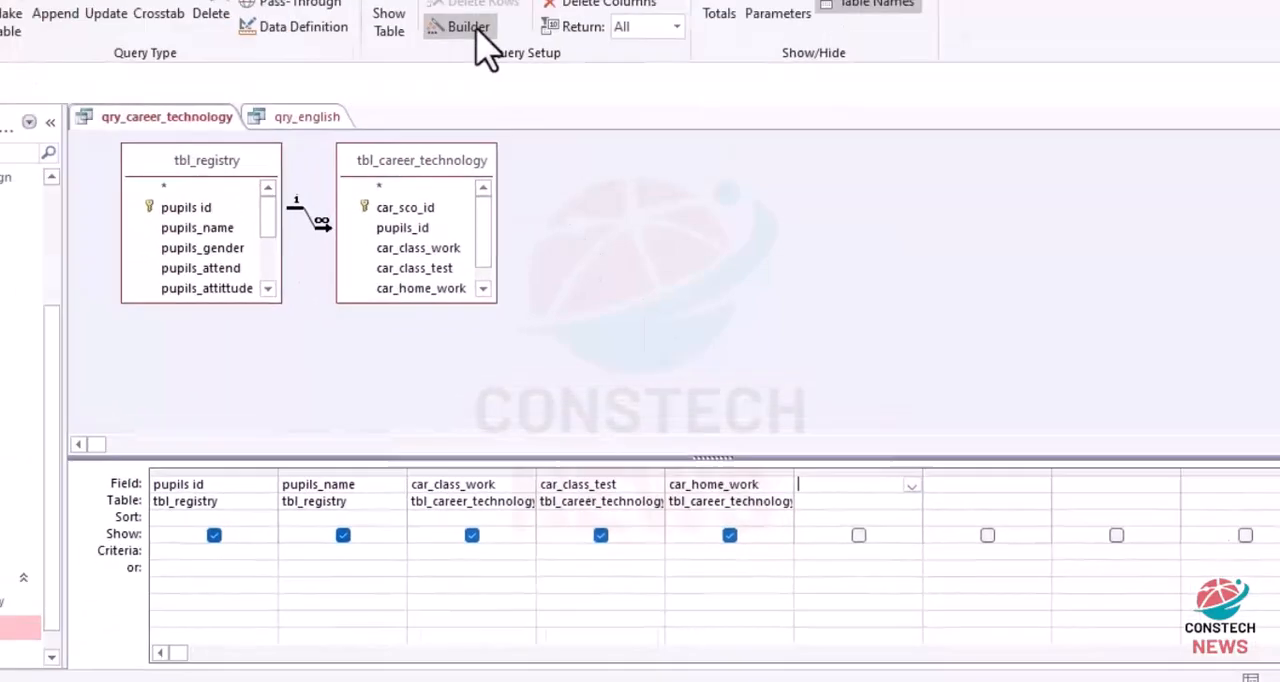
click(535, 118)
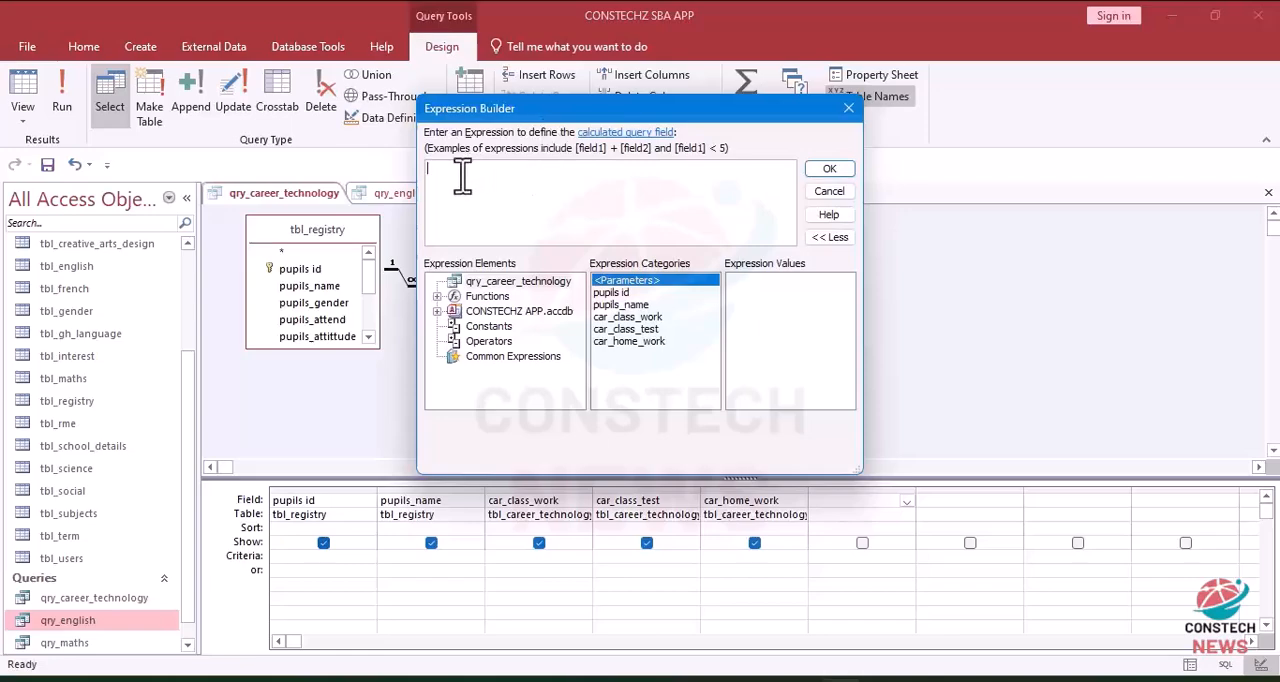
text(car_total_score: IIf(IsNull([car_class_work]+[car_class_test]+[car_home_work]),0,[car_class_work]+[car_class_test]+[car_home_work]))
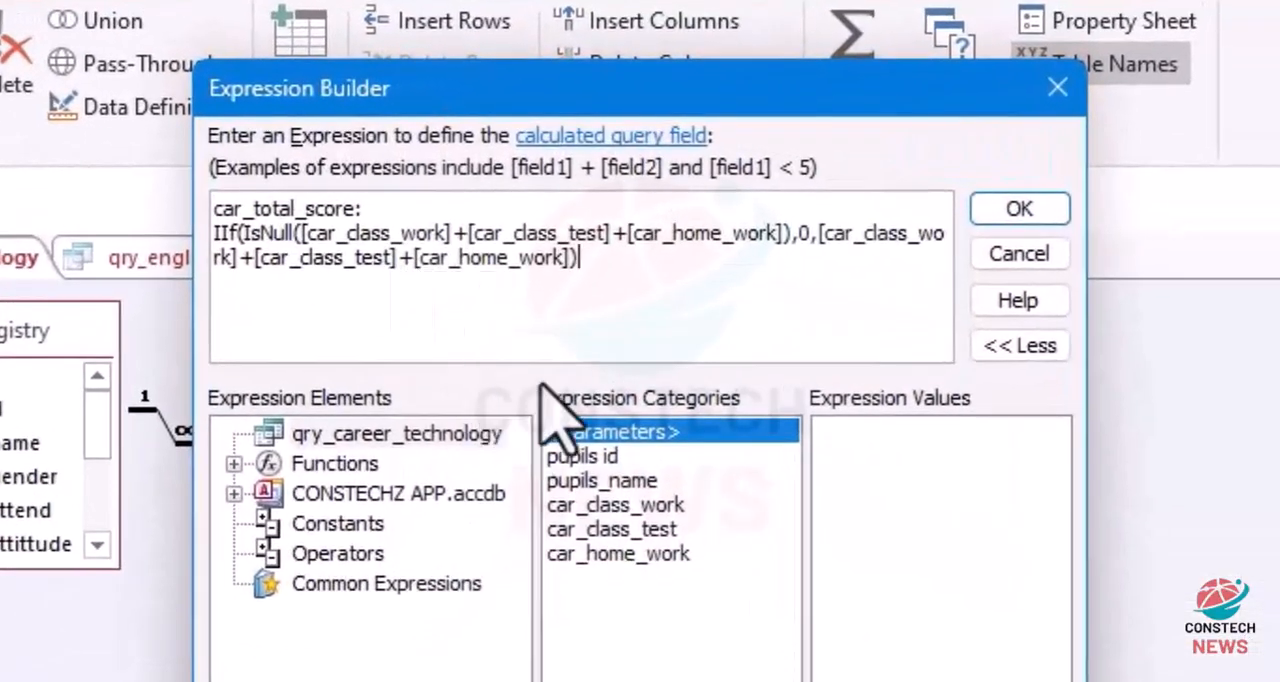
click(1008, 212)
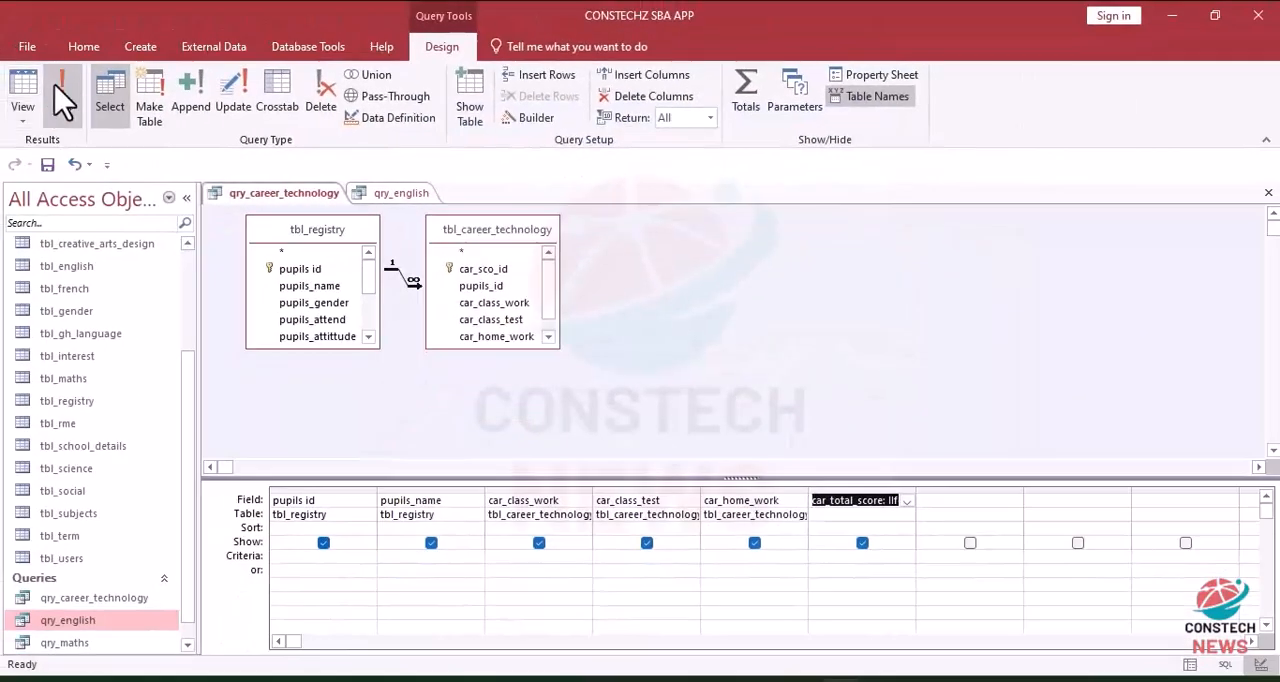
click(63, 95)
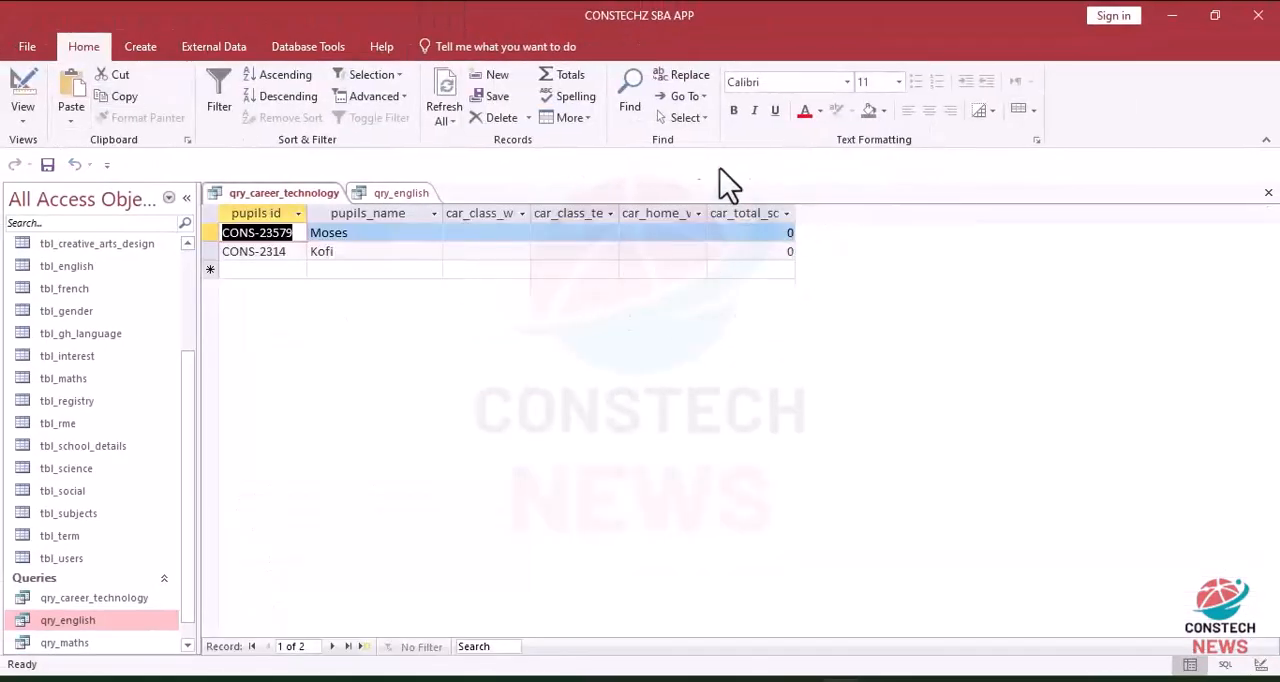
Step: Return the query to design view and copy the whole eng_50%_class_score expression from qry_english
click(38, 88)
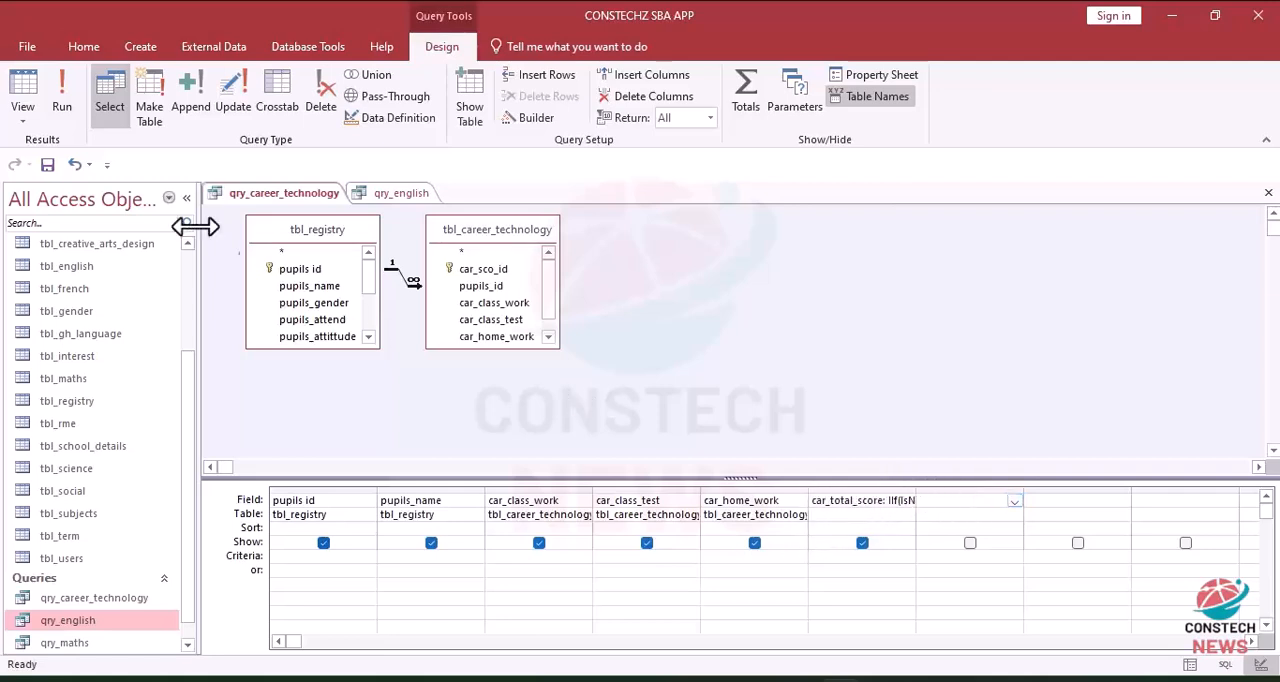
click(400, 193)
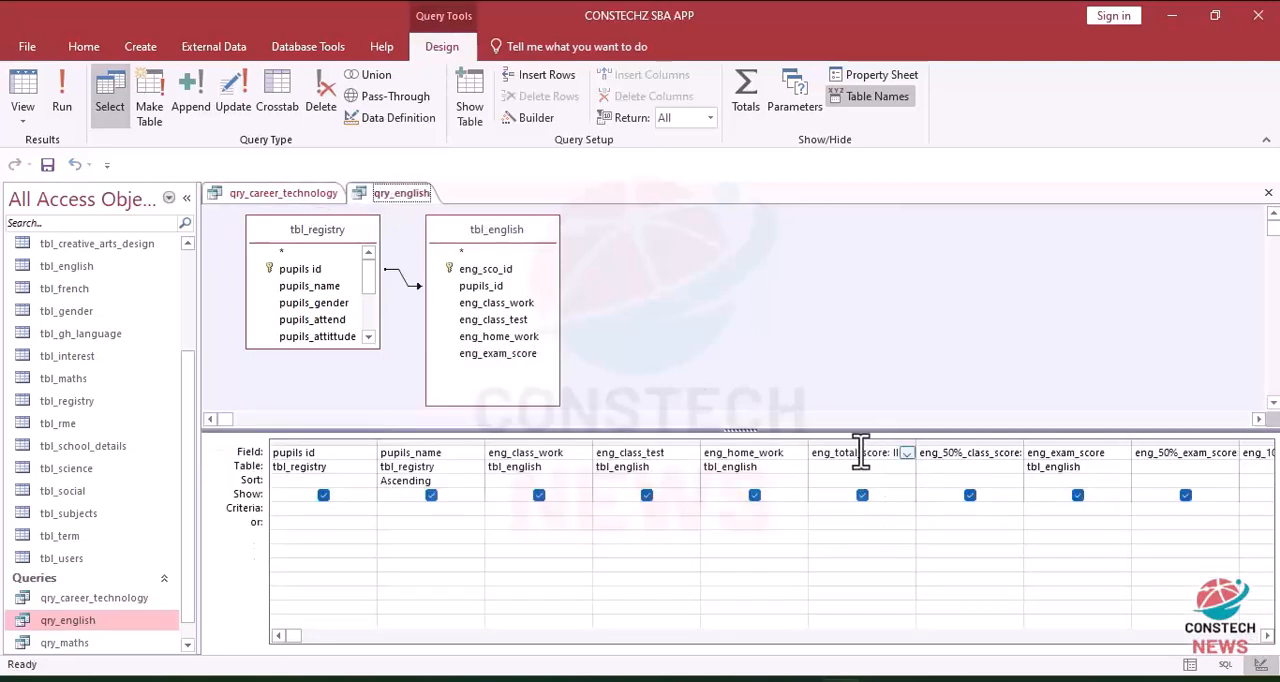
click(970, 455)
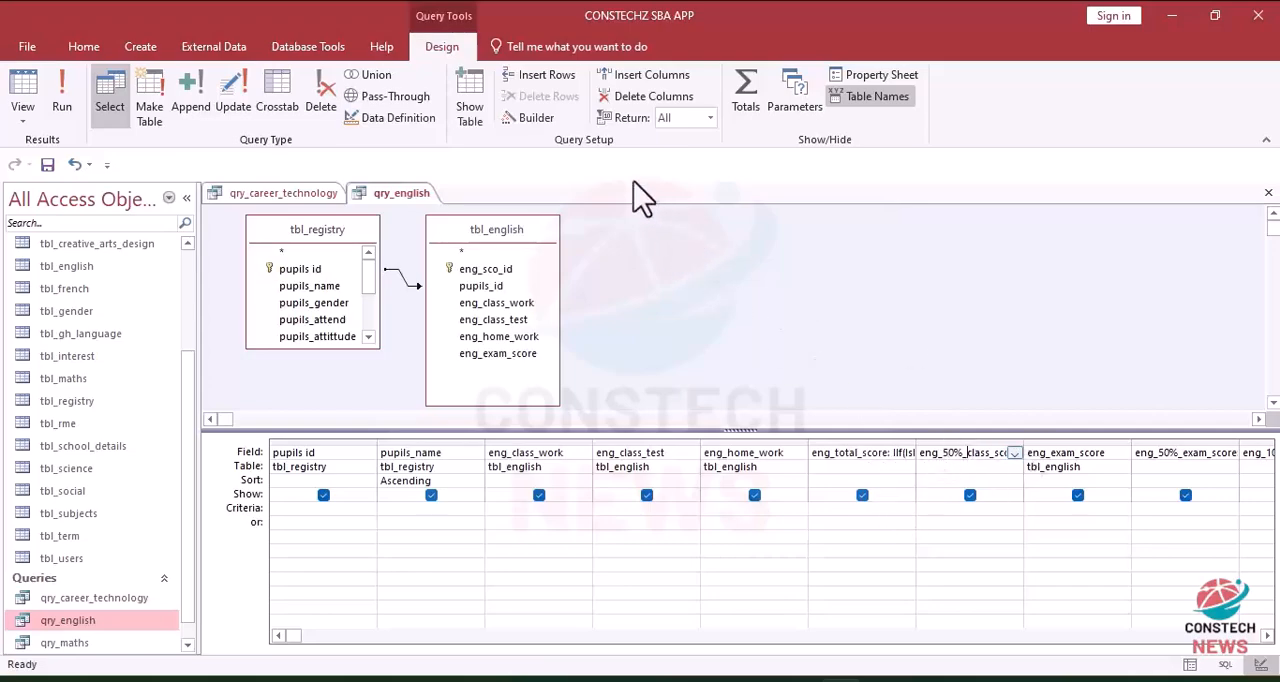
click(548, 120)
key(ctrl+a)
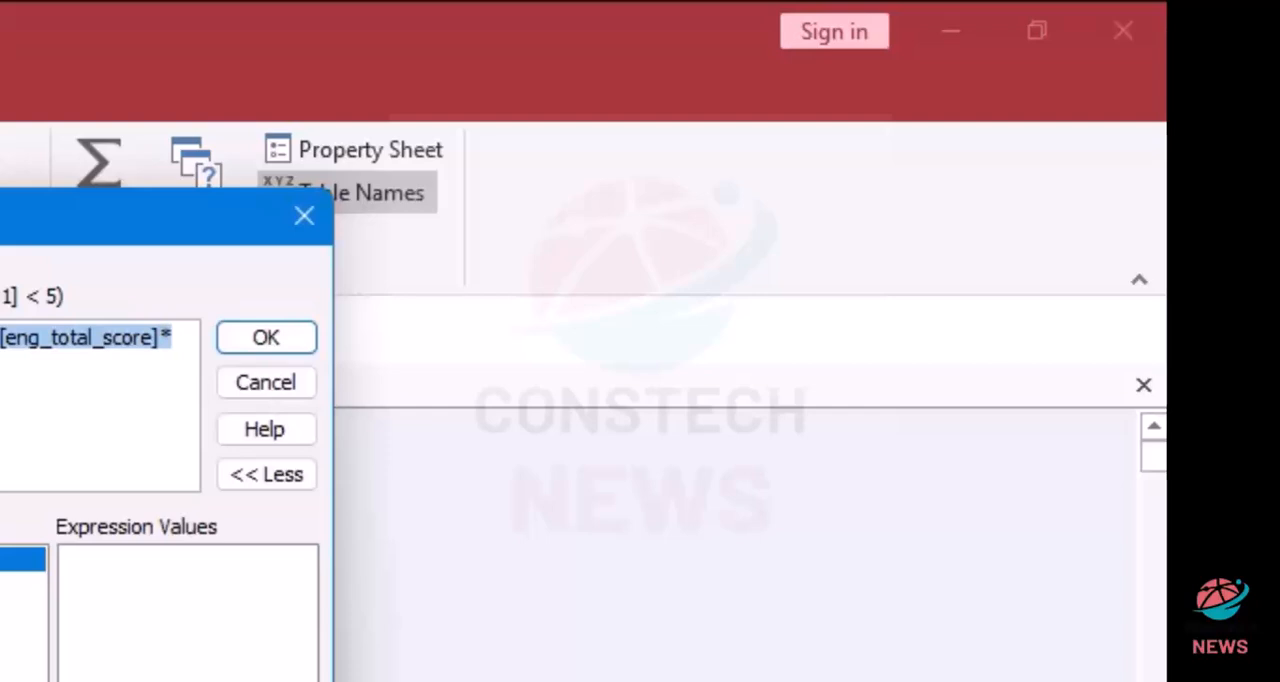
Step: Switch to Word, paste the copied expression into the blank document and replace every "eng" with "car"
key(alt+Tab)
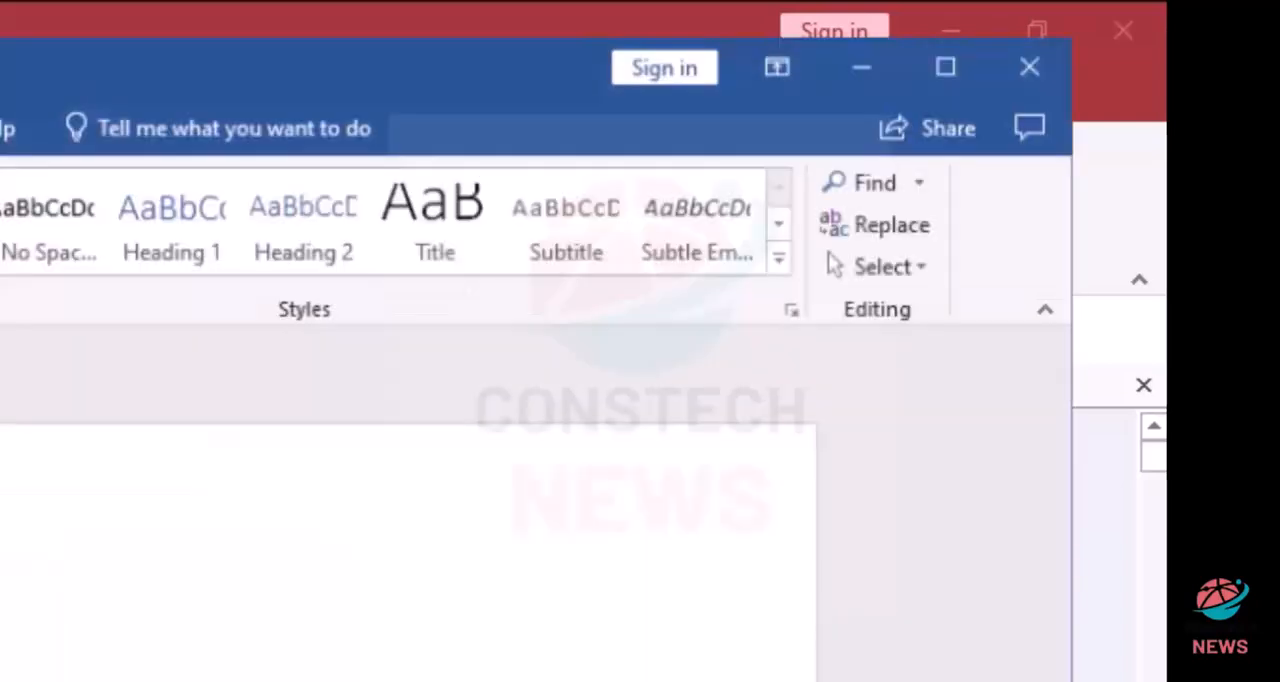
key(ctrl+v)
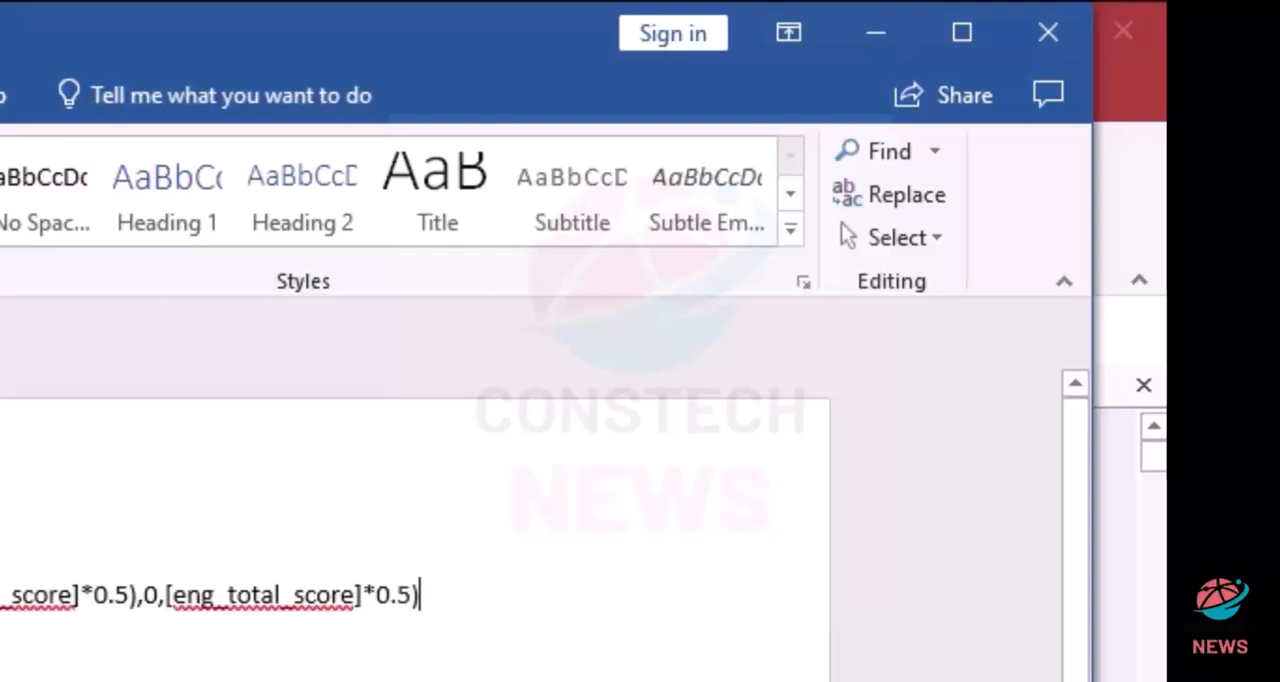
click(905, 215)
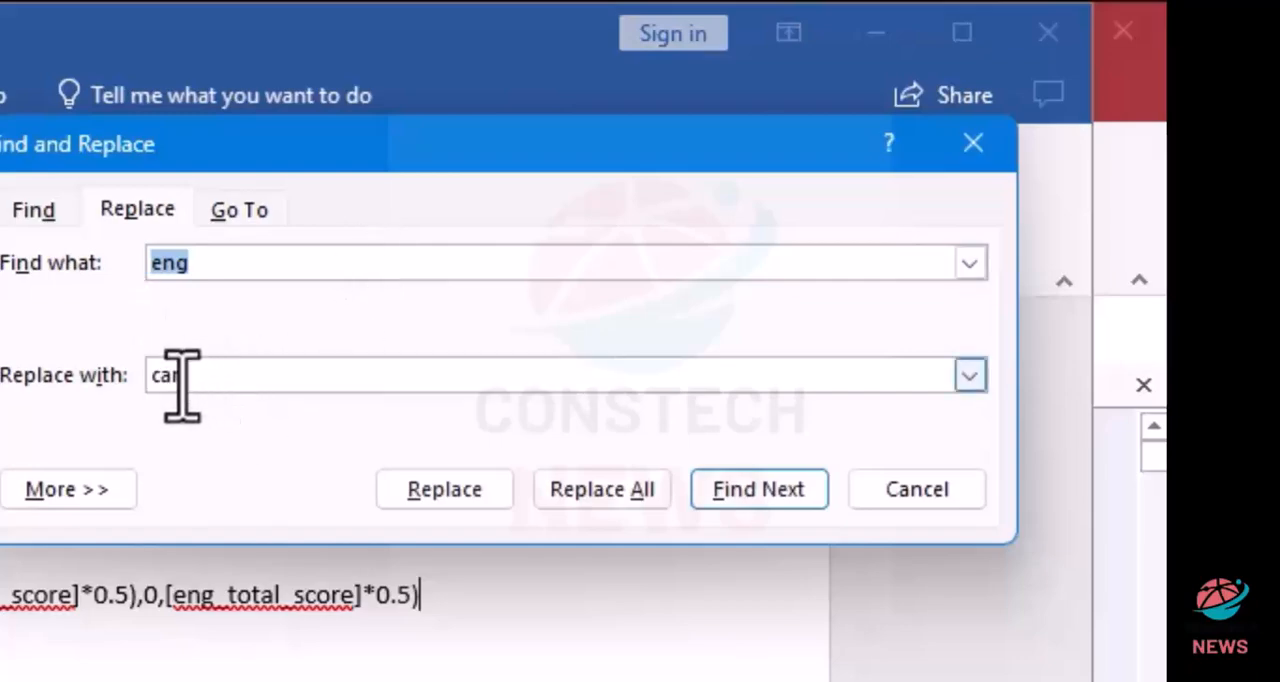
click(604, 492)
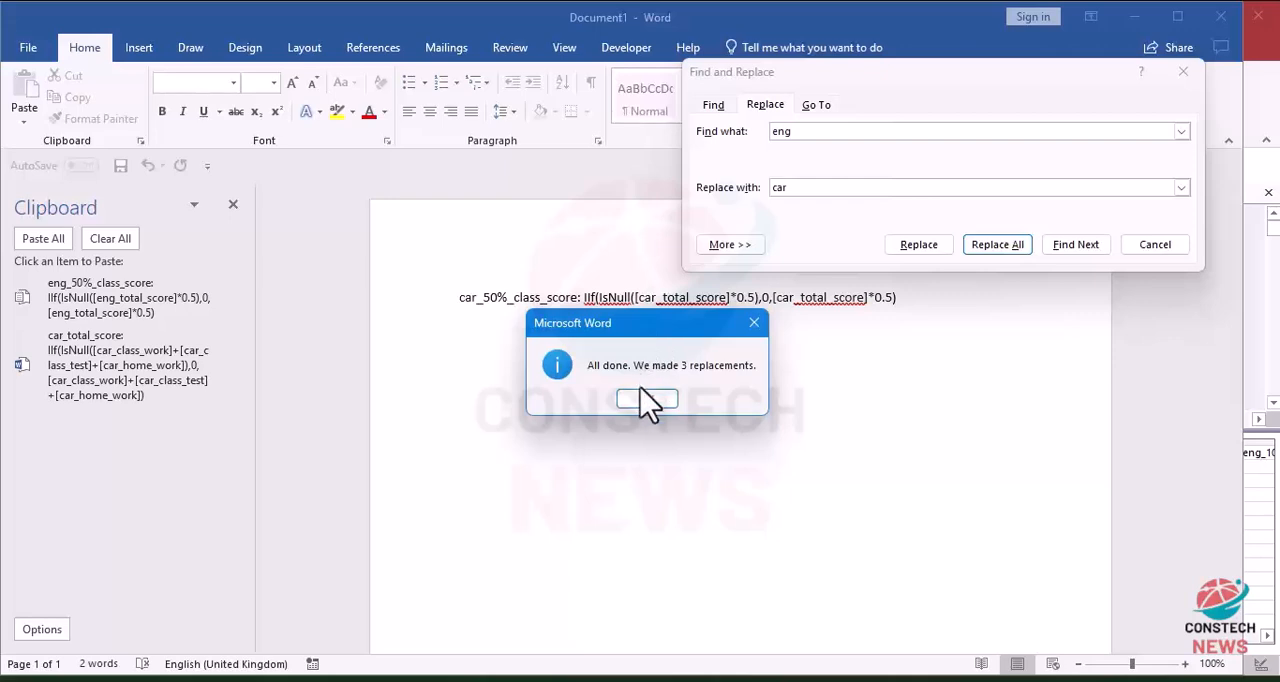
click(647, 400)
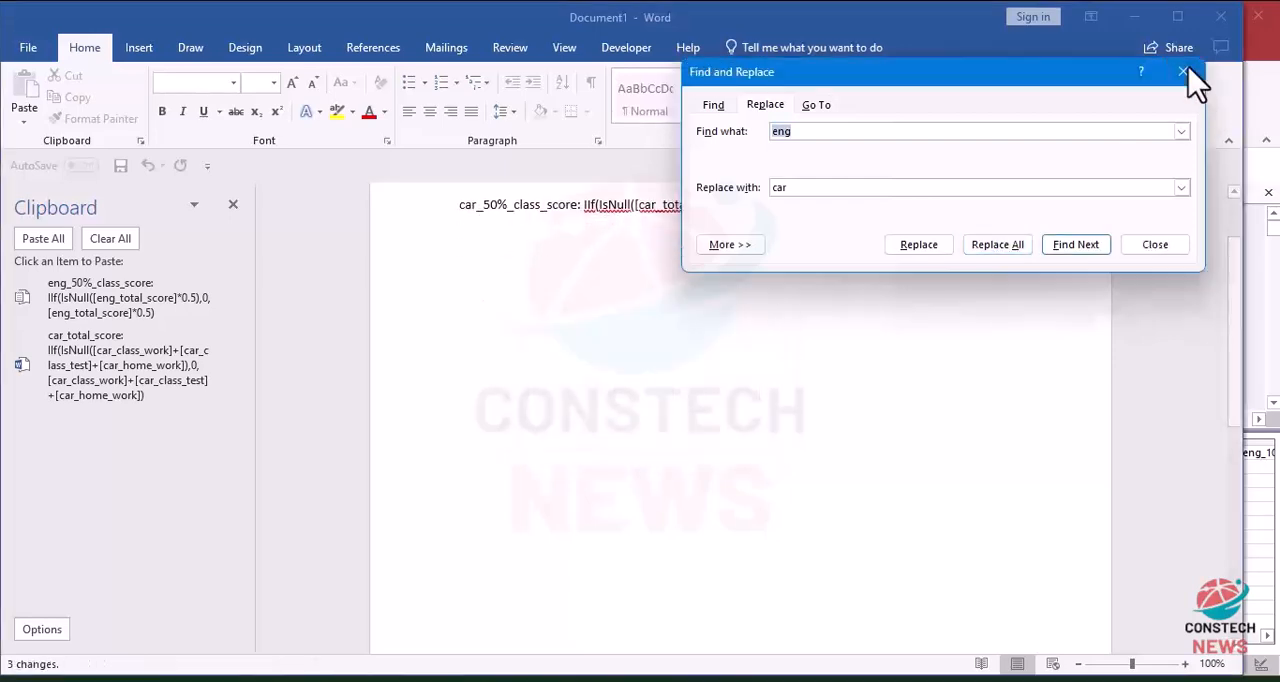
click(1183, 72)
Step: Cut the car_50%_class_score expression from the Word document, minimize Word and close the Expression Builder in Access
mouse_move(917, 205)
mouse_down()
mouse_move(763, 180)
mouse_move(129, 131)
mouse_up()
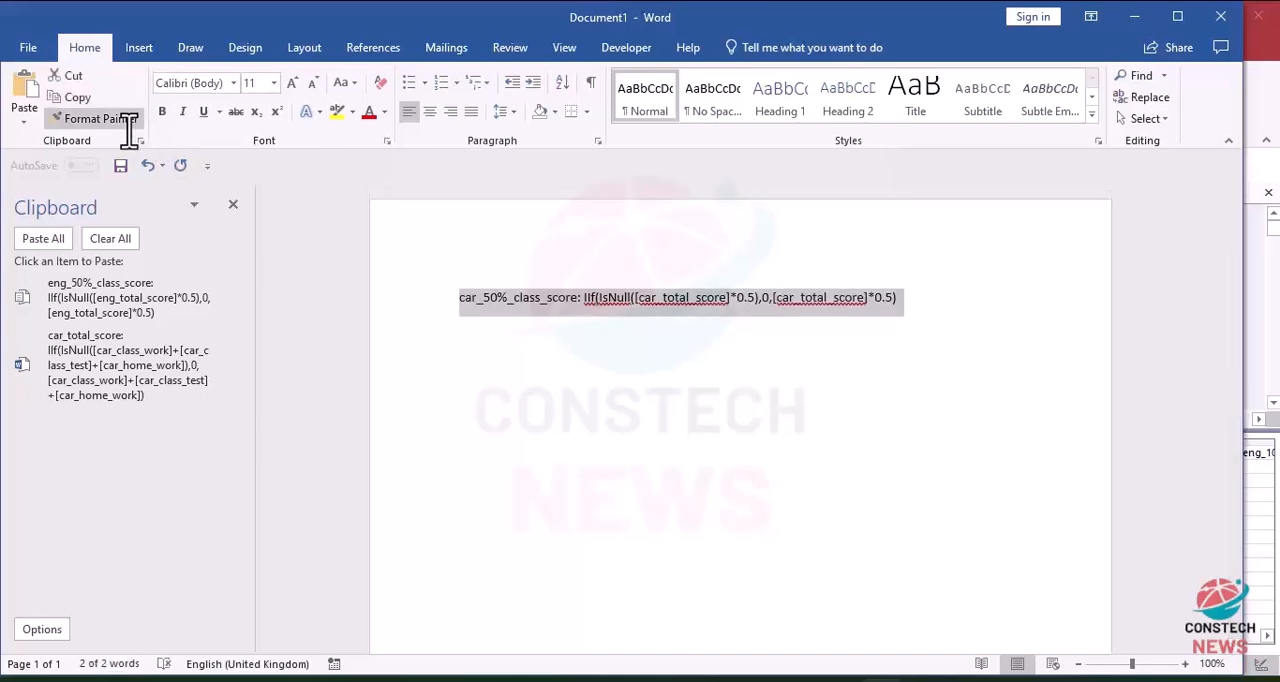
key(ctrl+x)
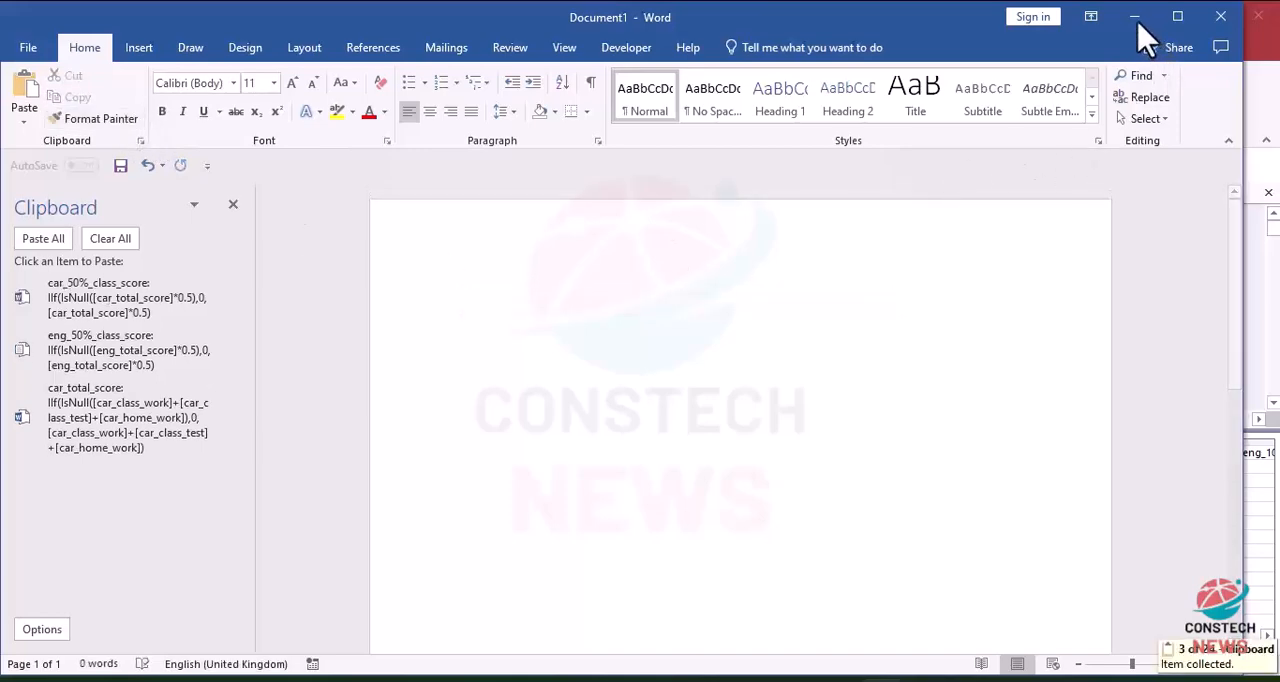
click(1137, 22)
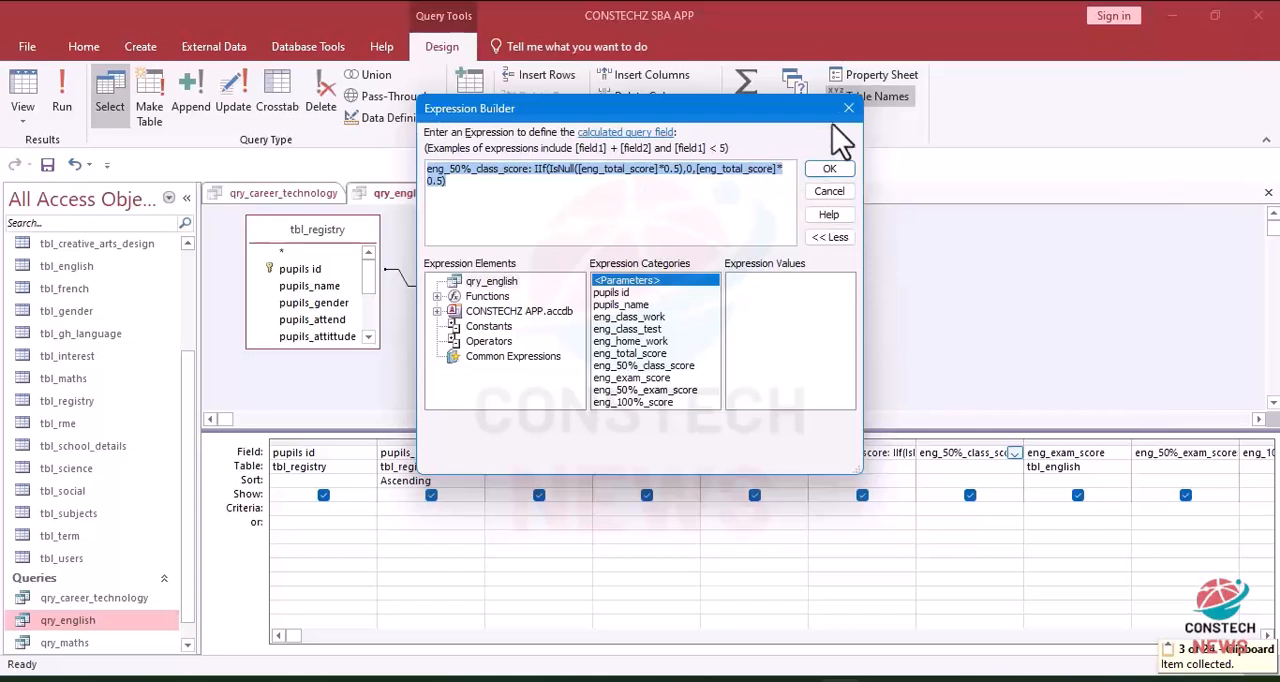
click(832, 170)
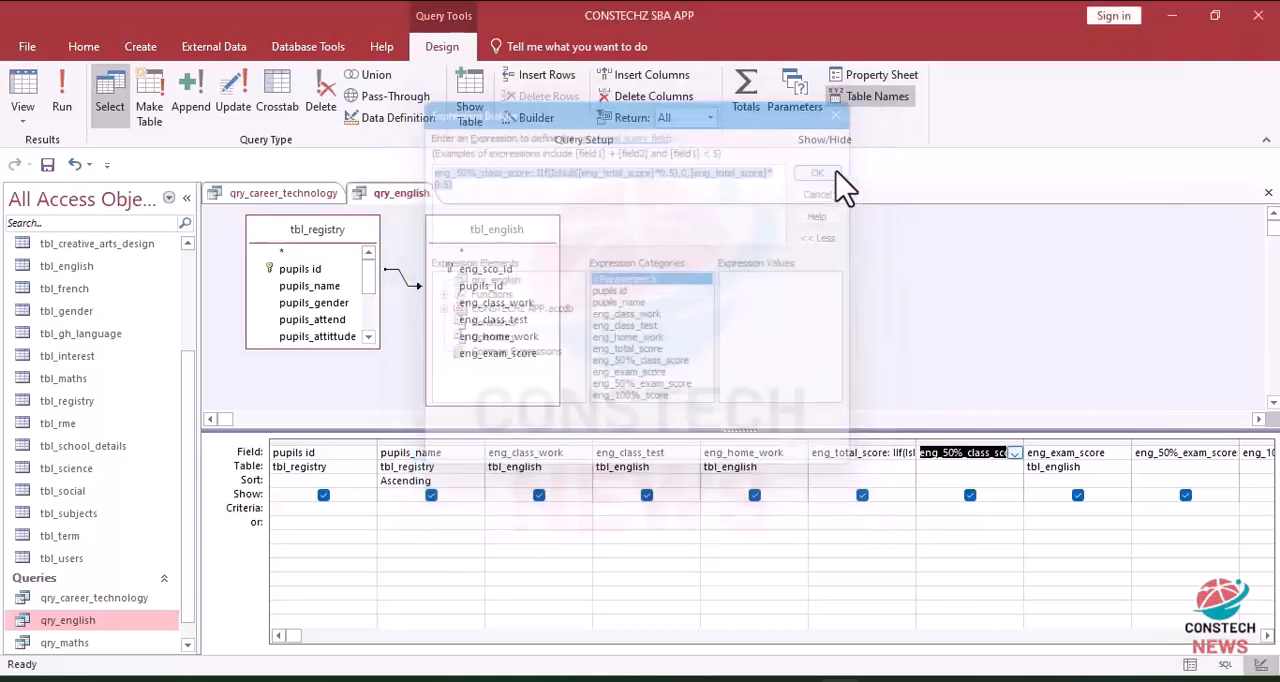
Step: Add the cut car_50%_class_score expression as the next field of qry_career_technology and run the query
click(292, 195)
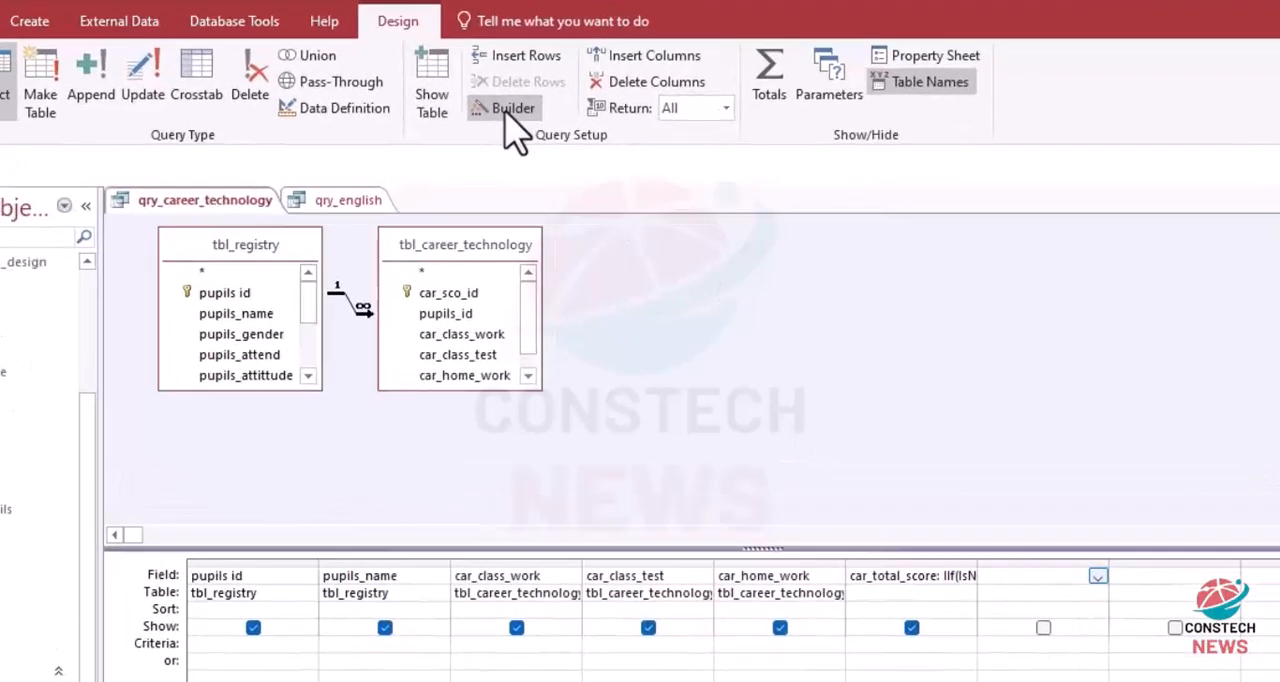
click(529, 117)
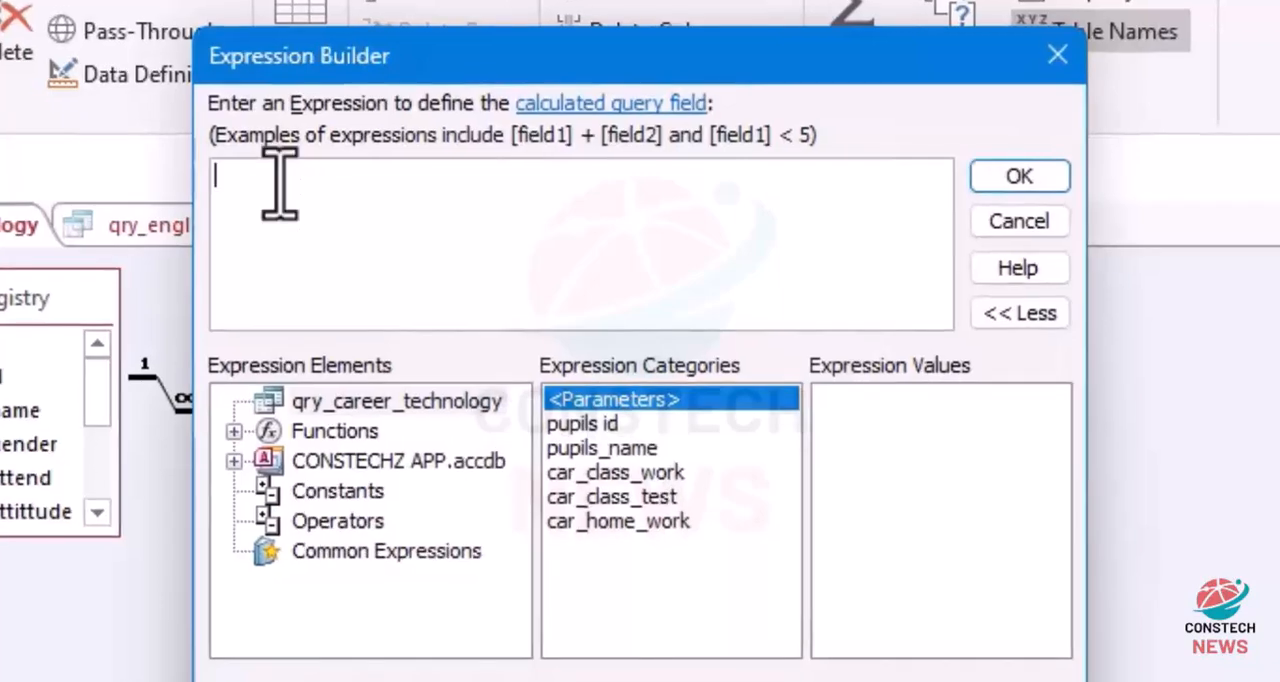
key(ctrl+v)
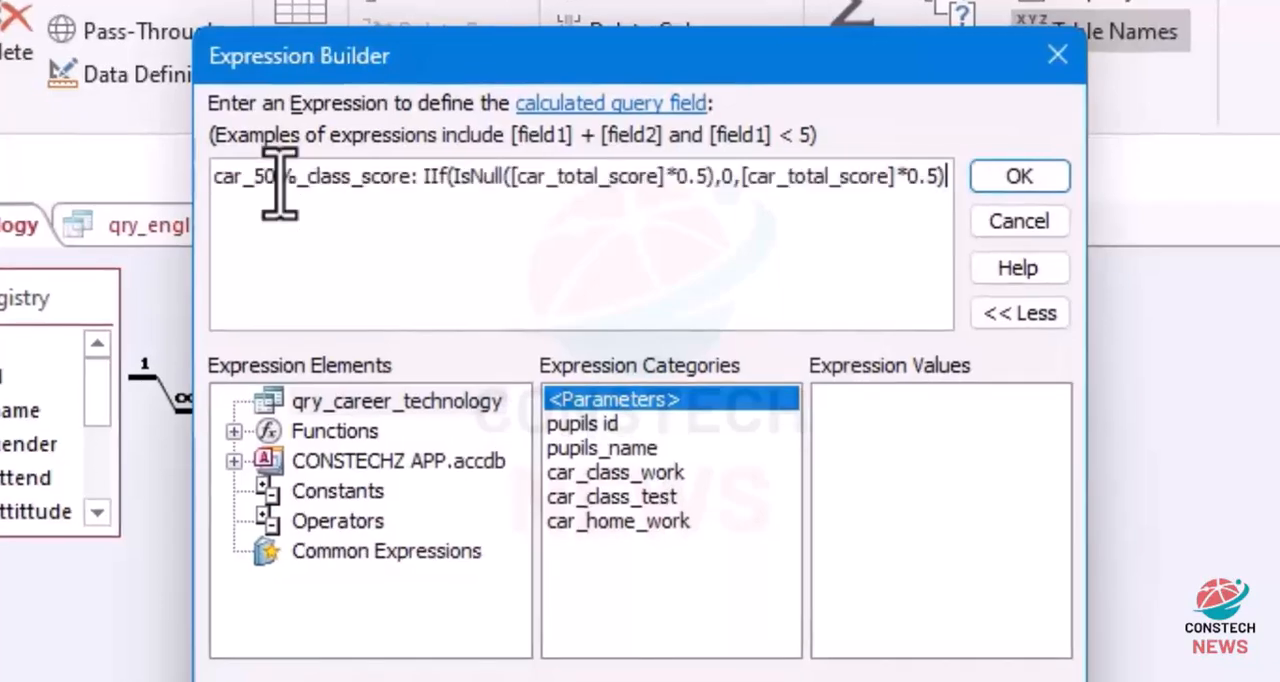
click(1020, 185)
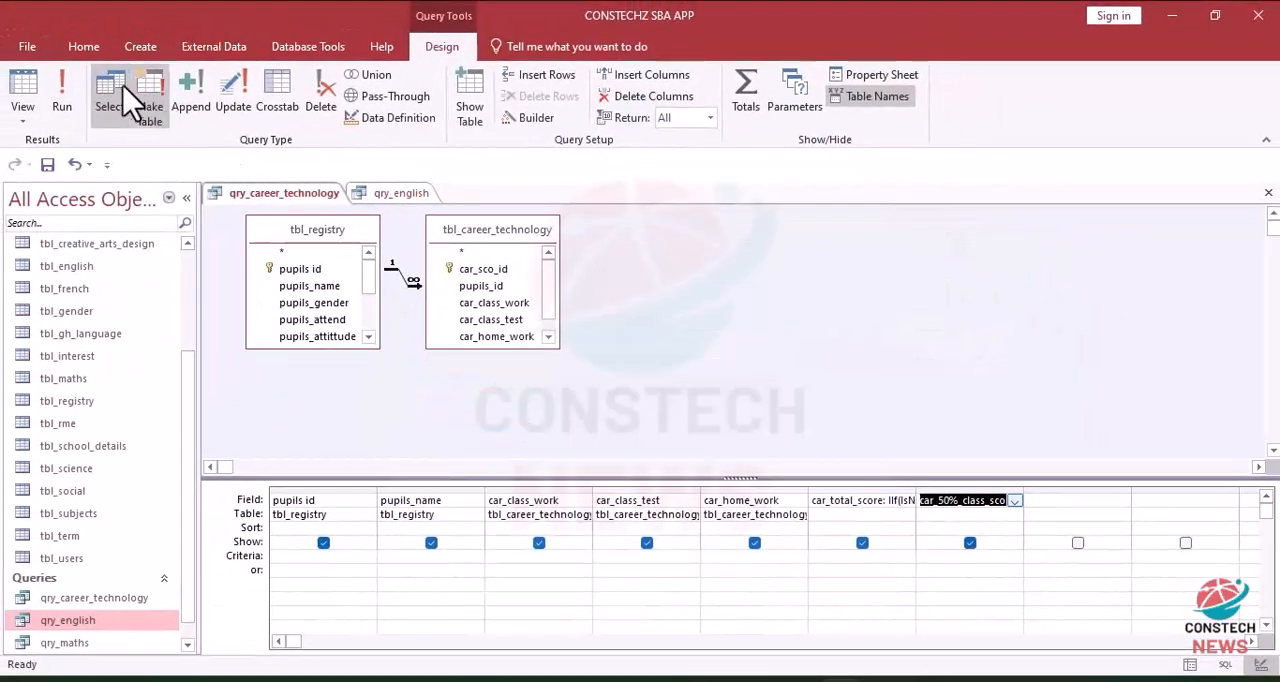
click(58, 92)
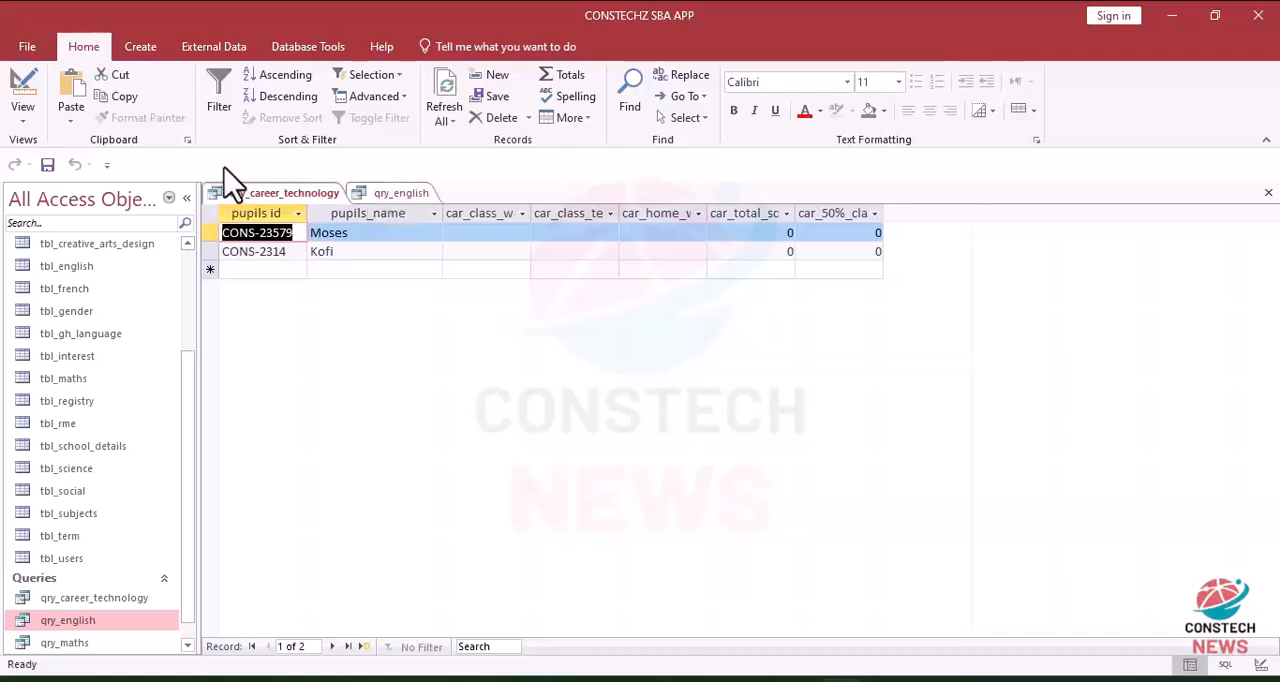
Step: Return qry_career_technology to design view, enlarge the tbl_career_technology field list and add car_exam_score to the query
click(404, 195)
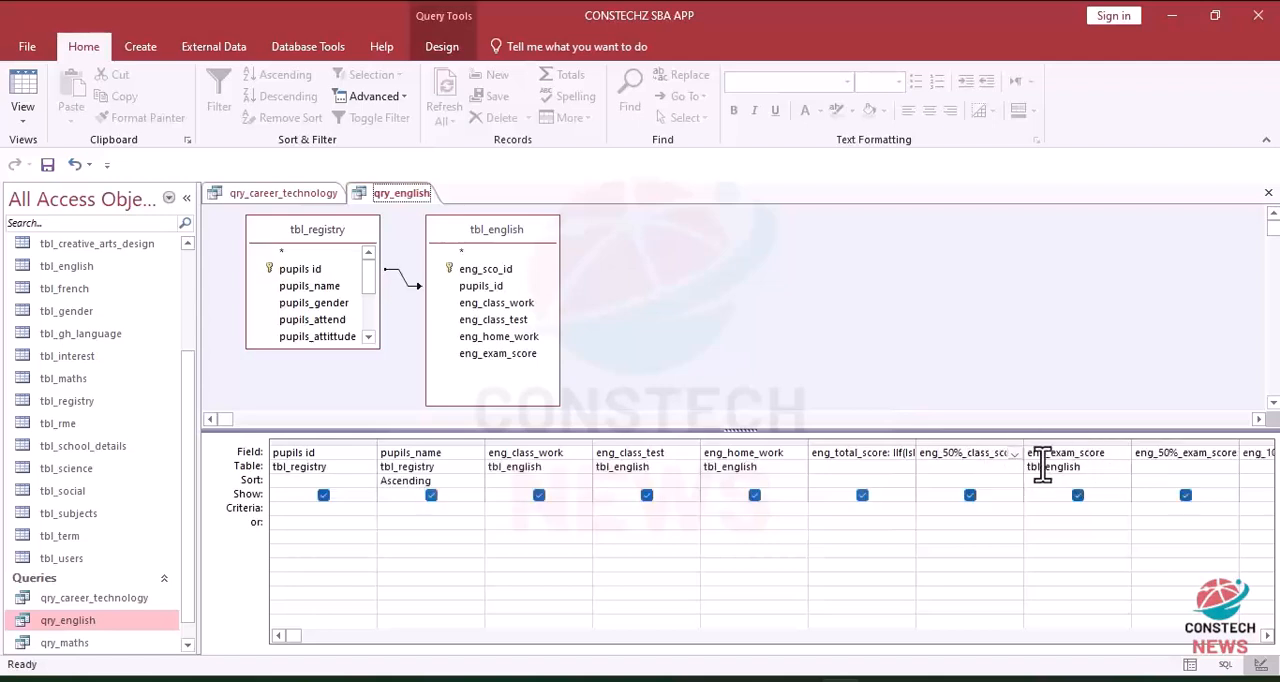
click(268, 194)
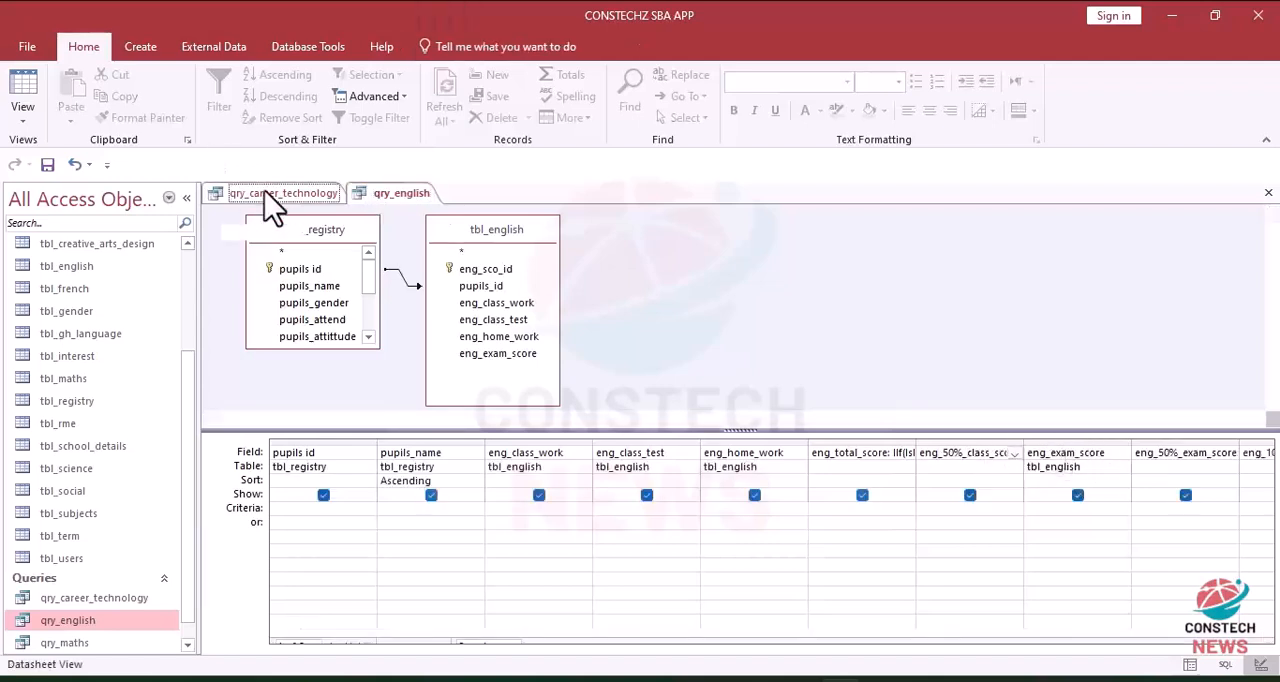
click(25, 88)
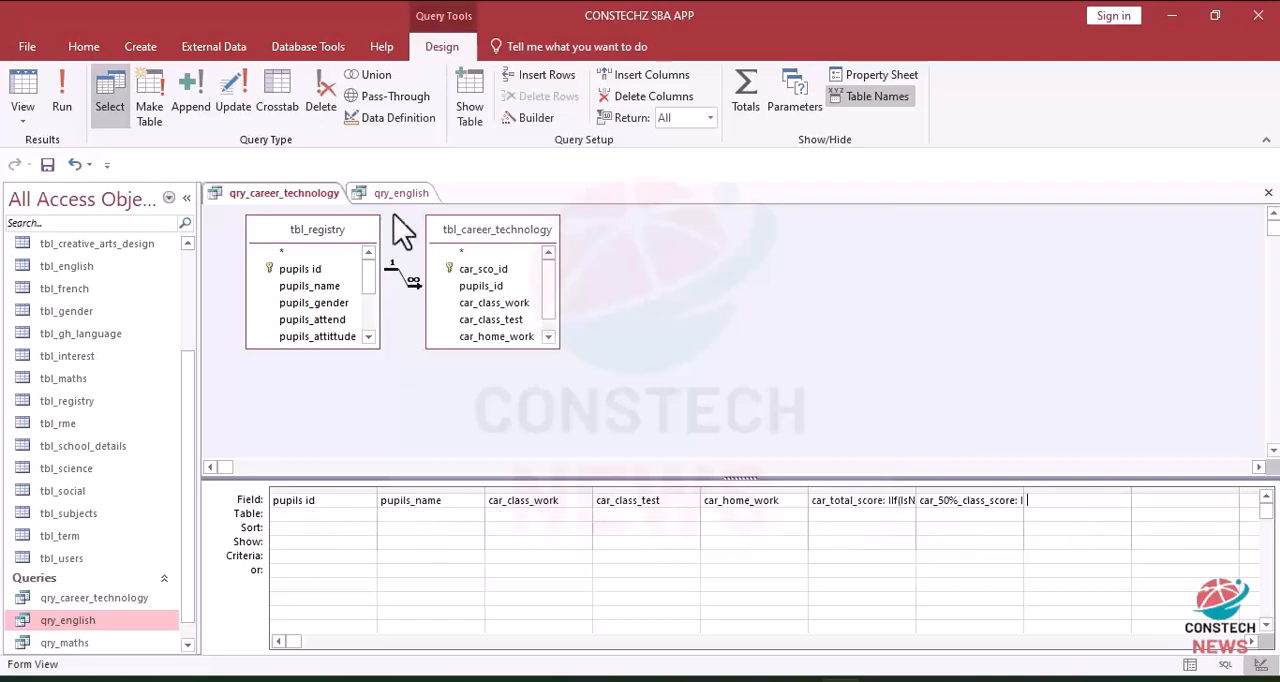
drag(499, 348, 500, 397)
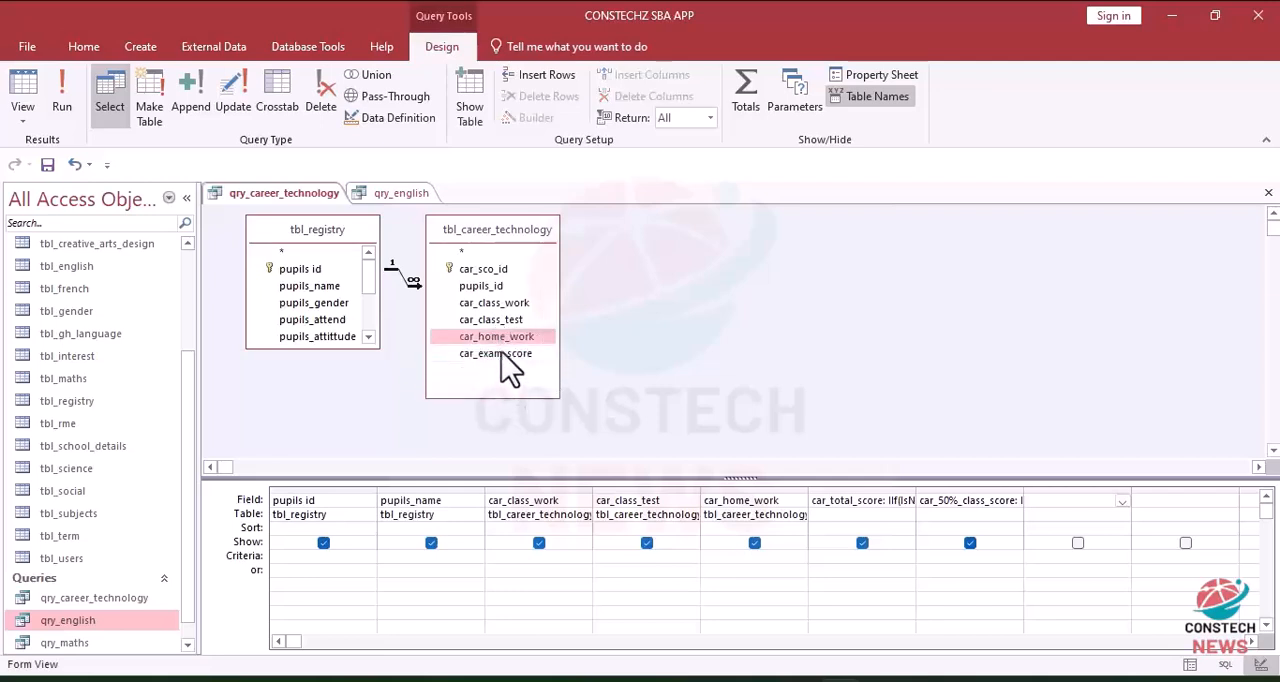
double_click(503, 357)
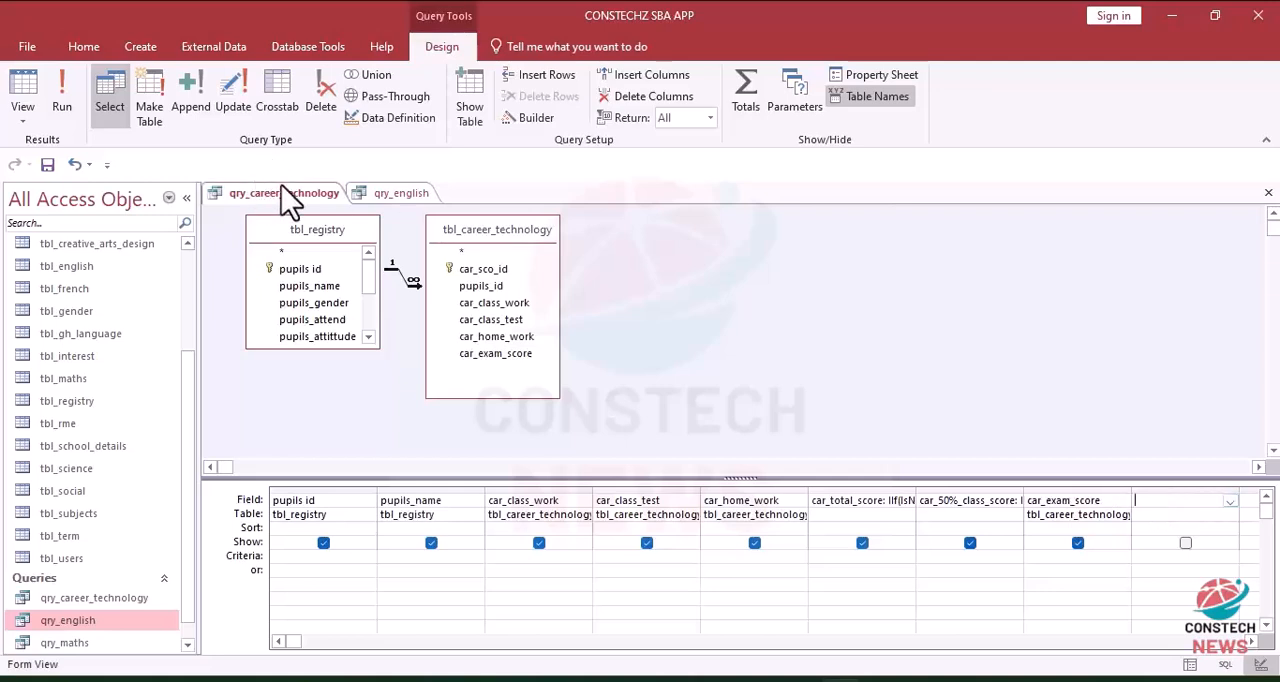
Step: Copy the whole eng_50%_exam_score expression from qry_english and close the Expression Builder
click(398, 193)
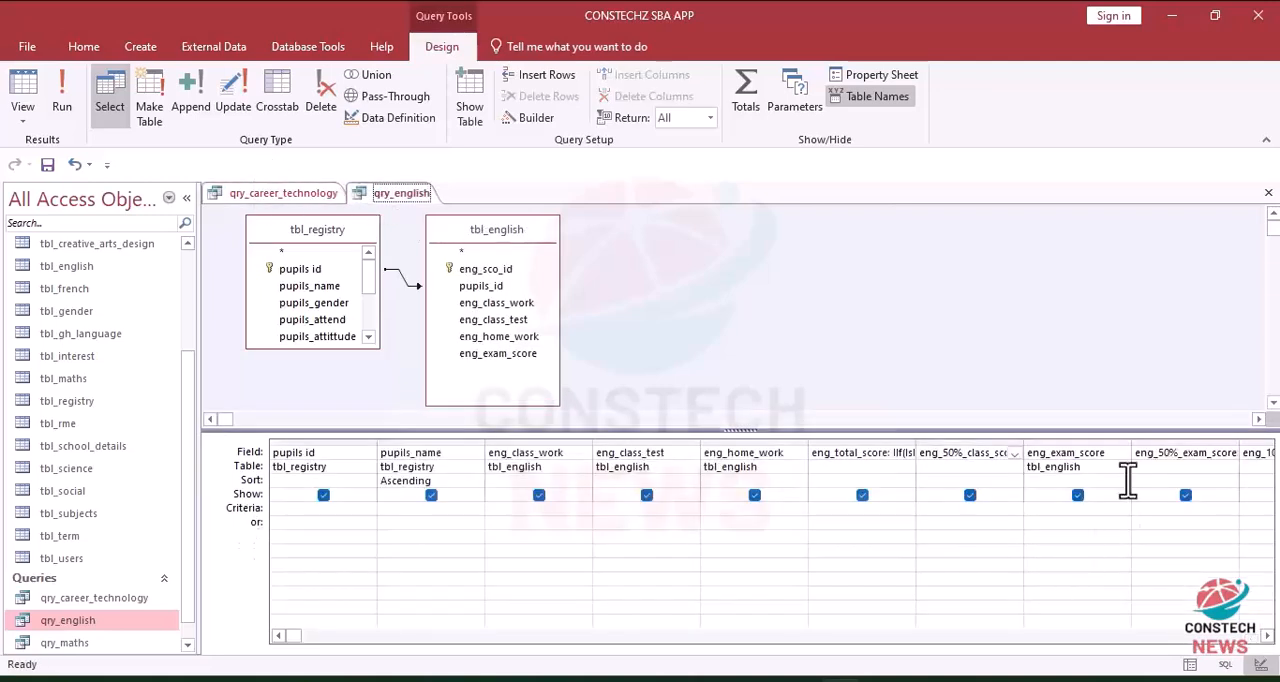
click(1175, 453)
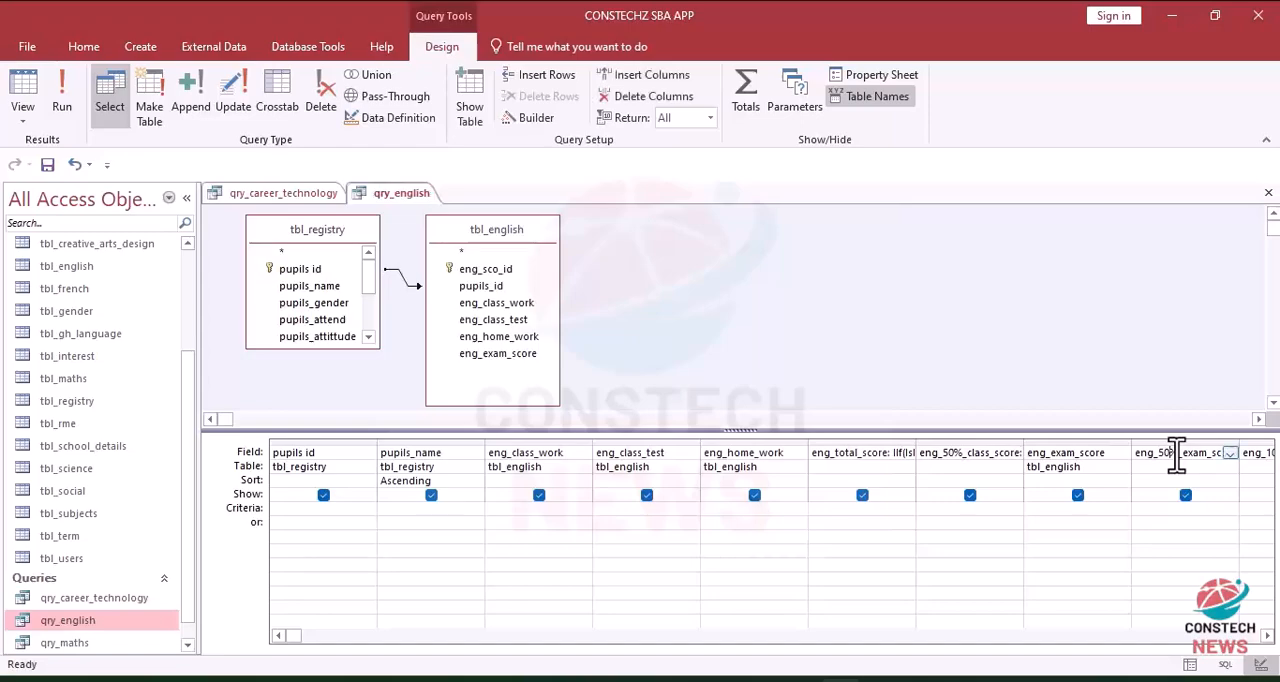
click(535, 118)
key(ctrl+c)
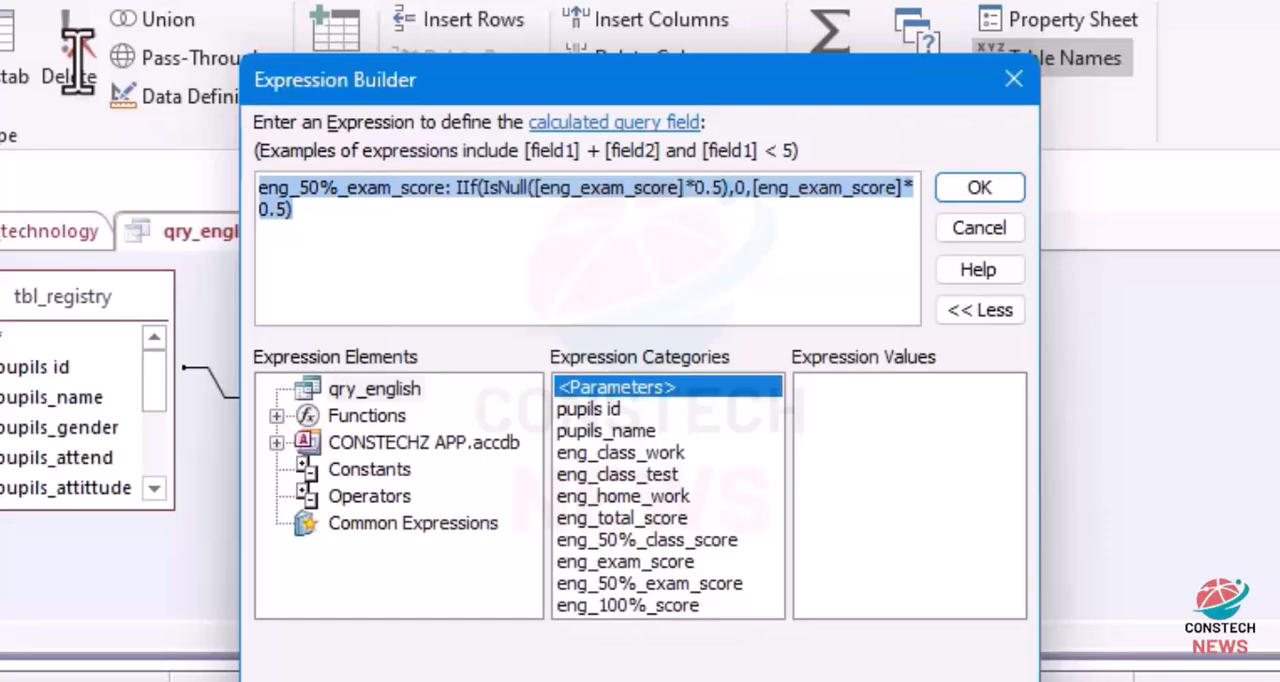
click(985, 190)
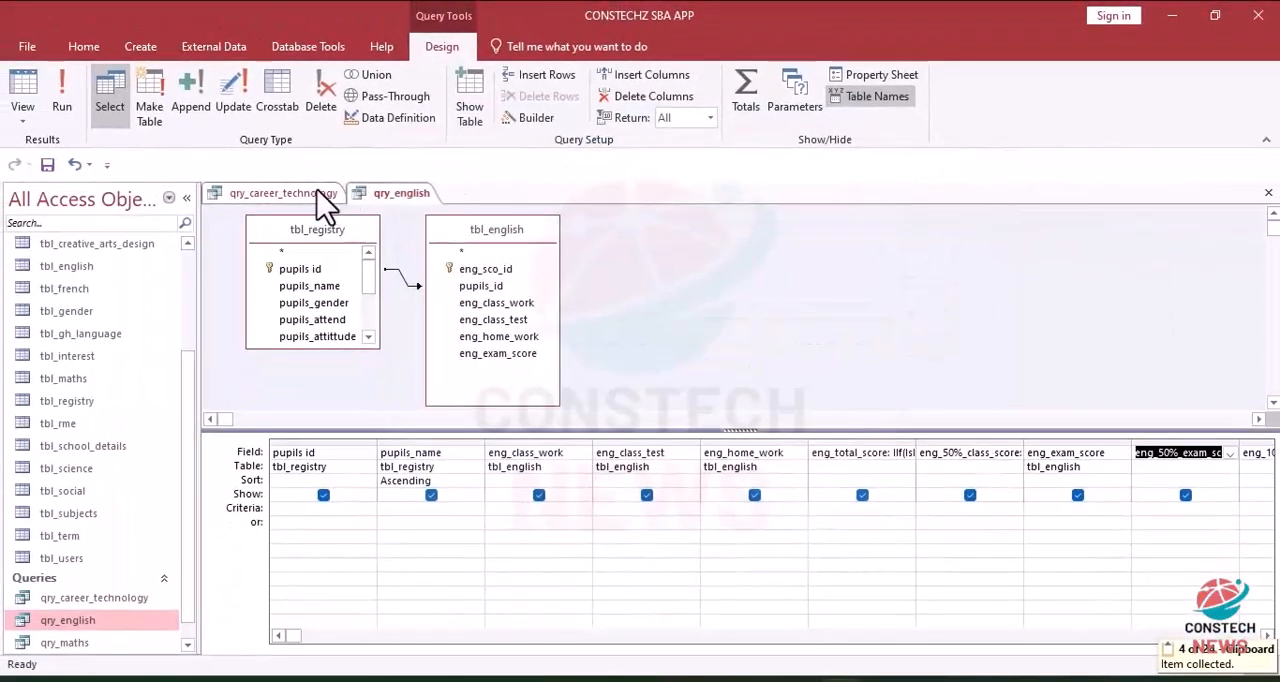
Step: Paste the eng_50%_exam_score expression into the Word document and replace every "eng" with "car"
click(882, 680)
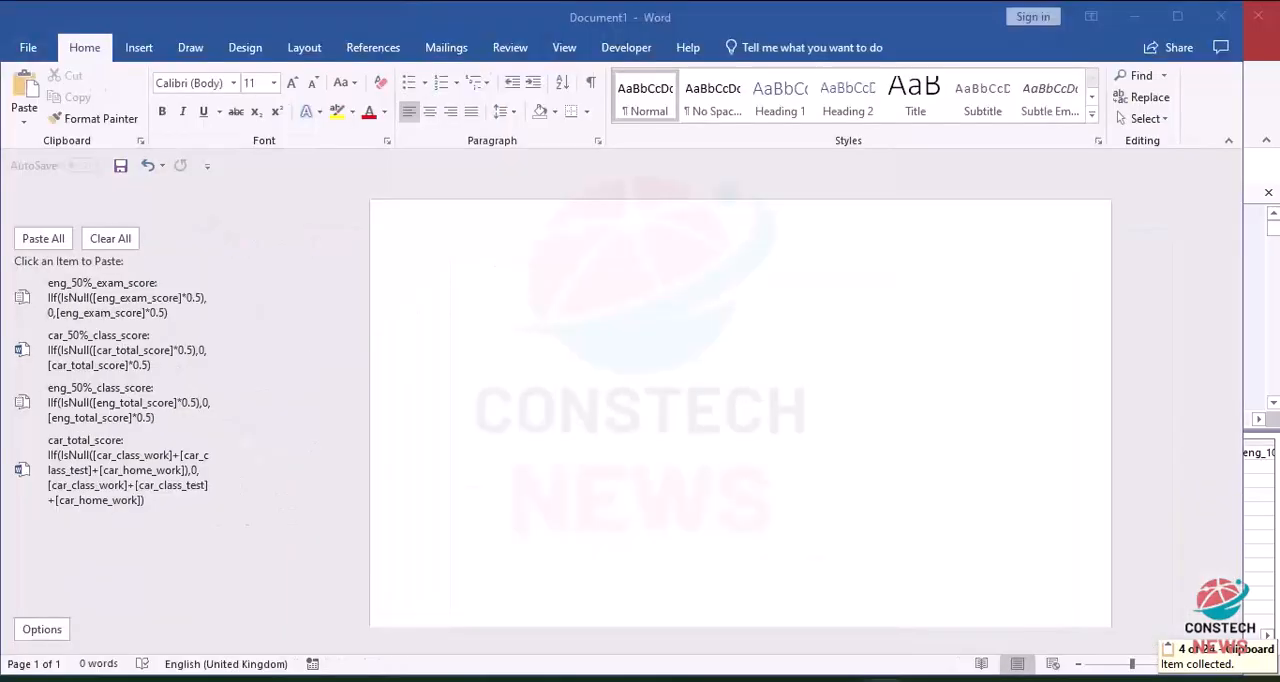
key(ctrl+v)
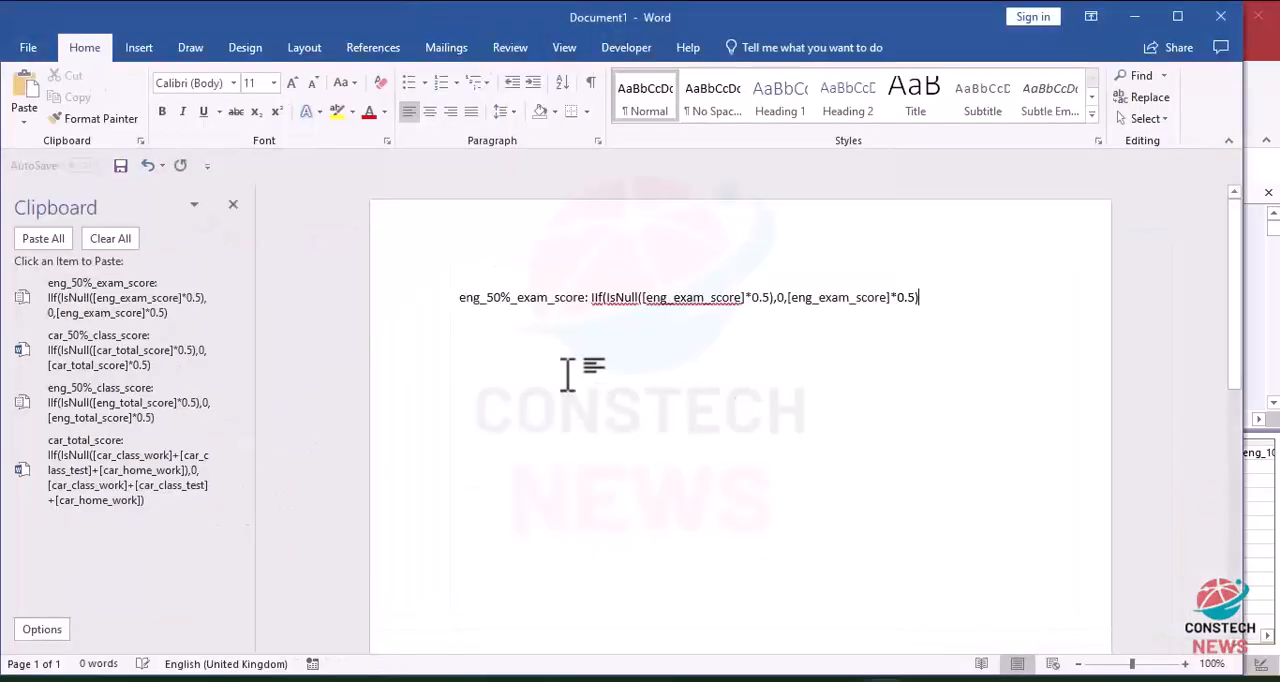
click(1136, 104)
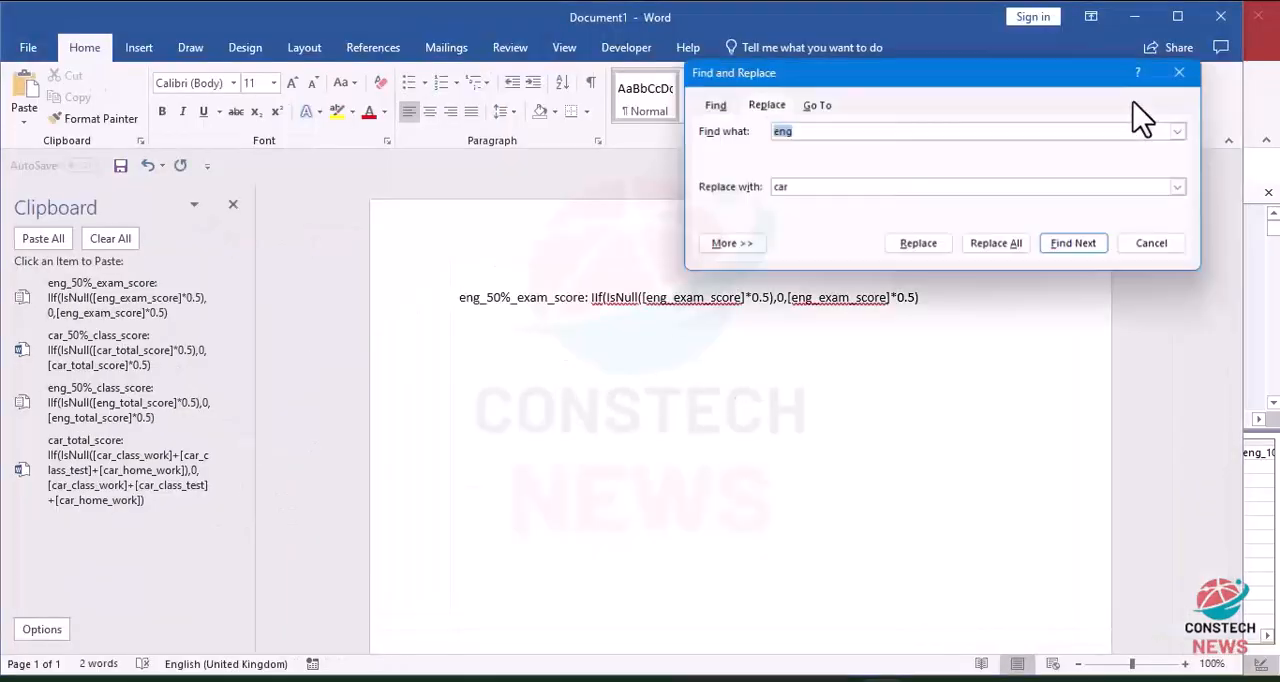
click(1003, 258)
click(647, 399)
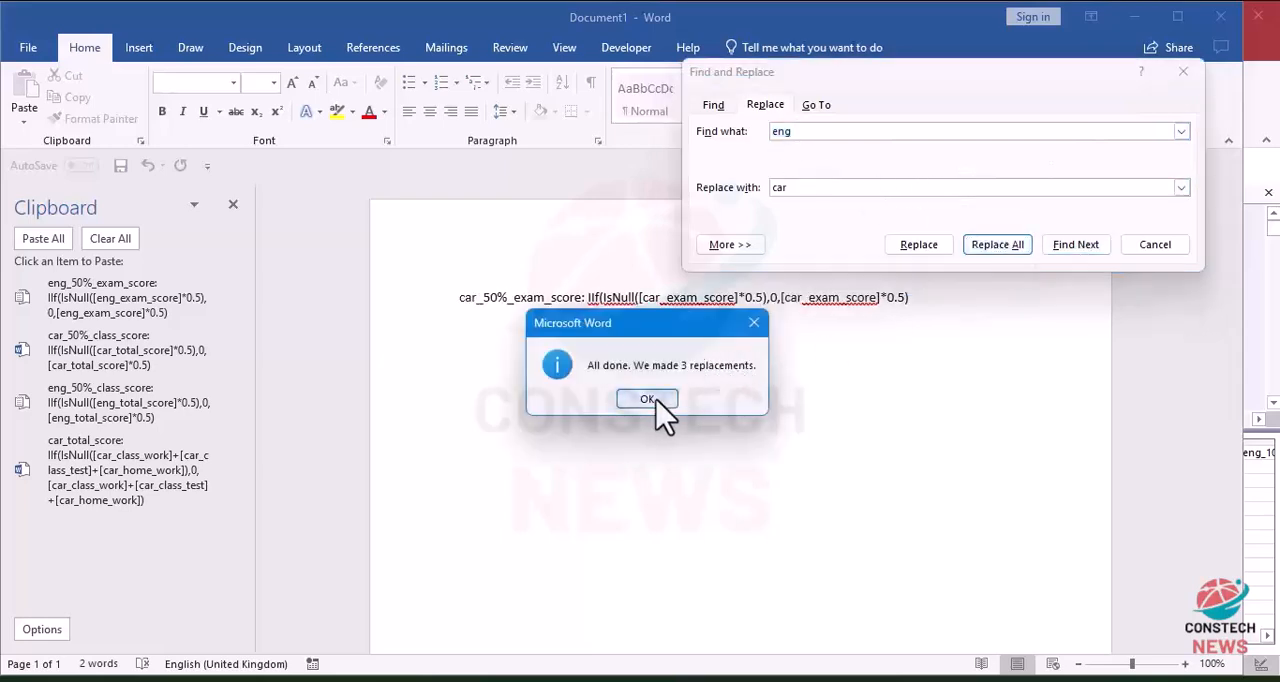
scroll(657, 414, down, 1)
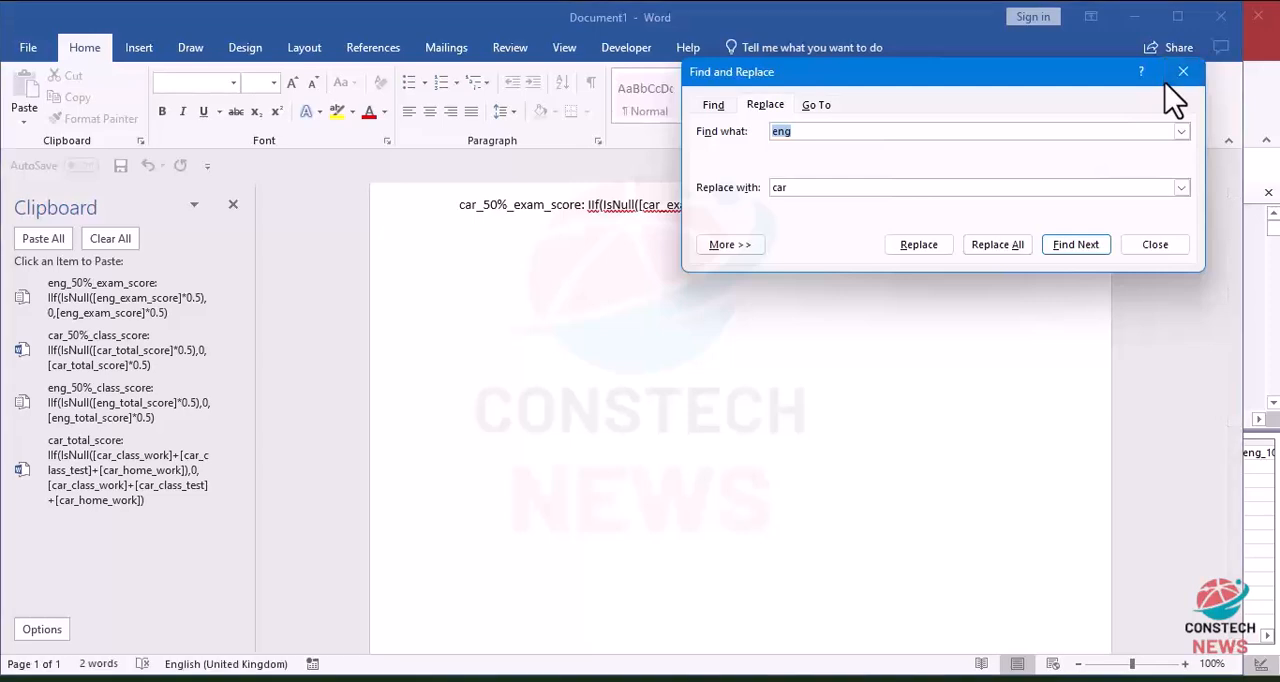
click(1172, 76)
Step: Cut the car_50%_exam_score expression from the Word document and minimize Word to return to Access
drag(920, 225, 150, 170)
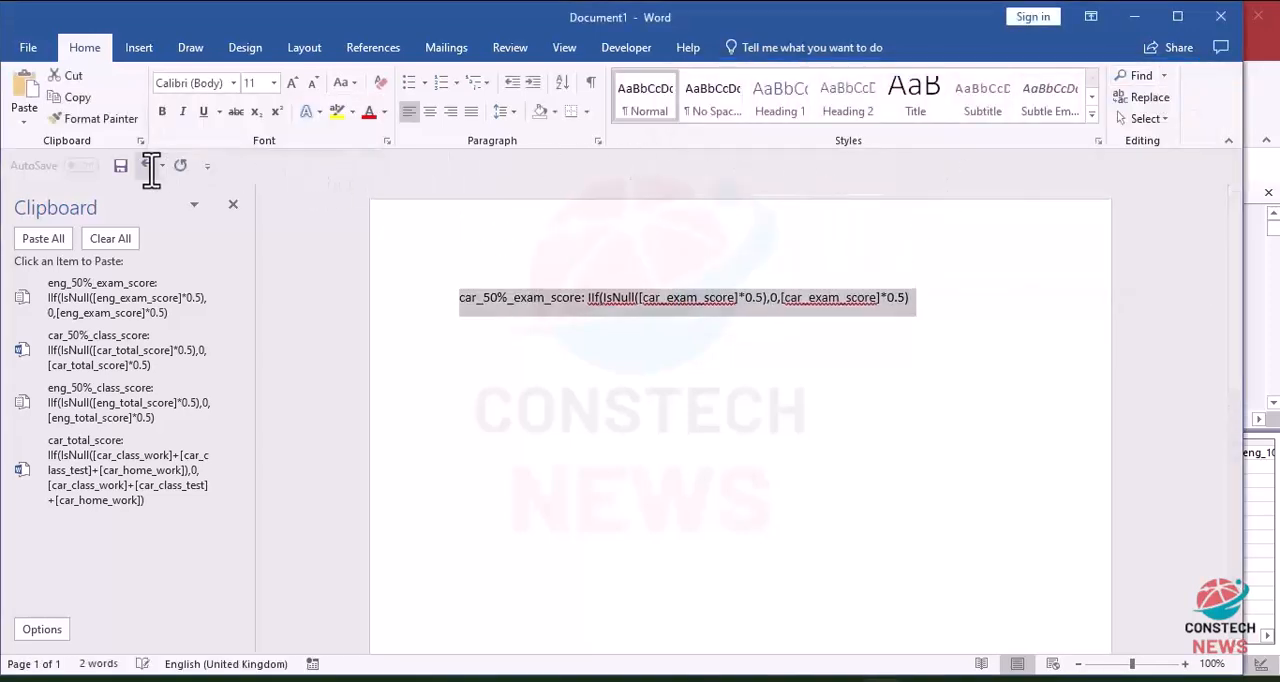
key(ctrl+x)
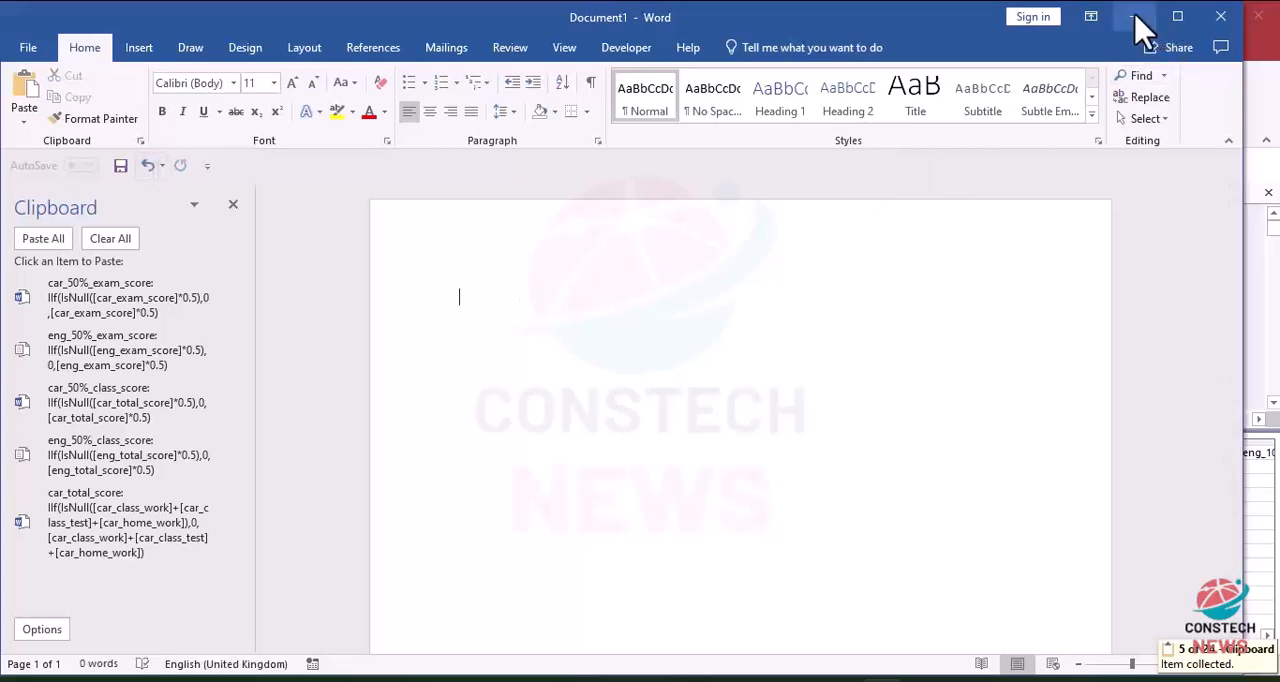
click(1134, 20)
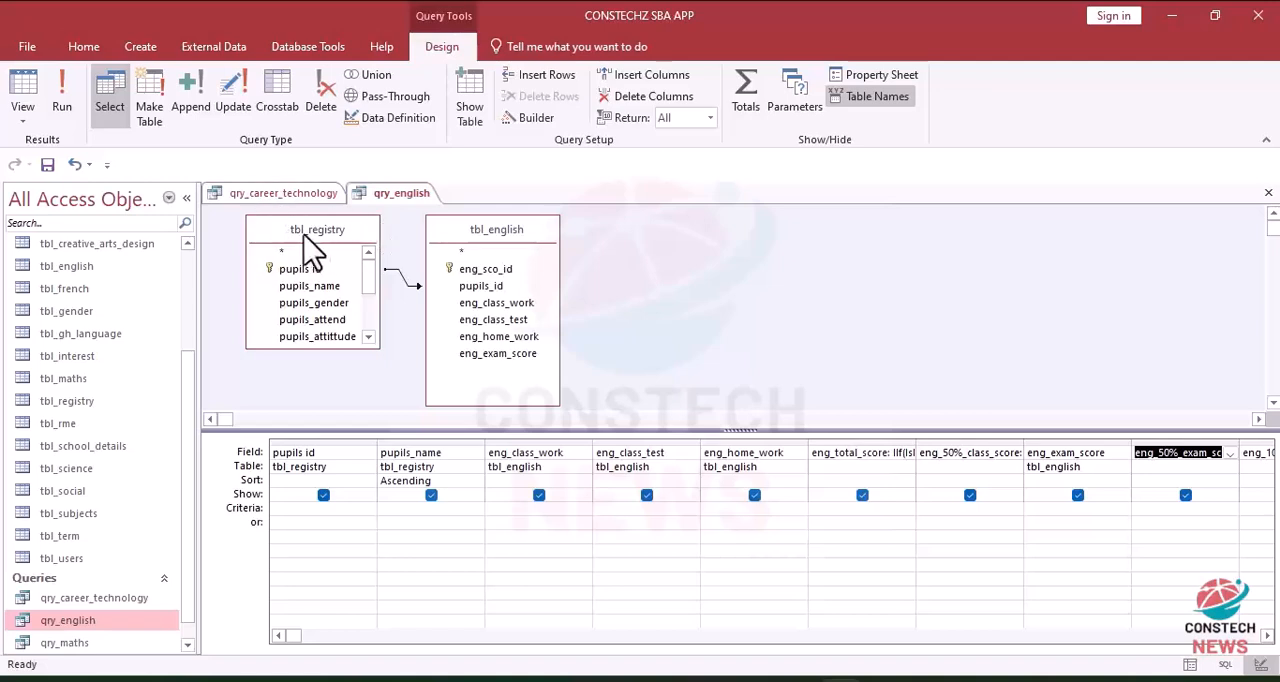
Step: Add the cut car_50%_exam_score expression as the field after car_exam_score in qry_career_technology and run the query
click(232, 195)
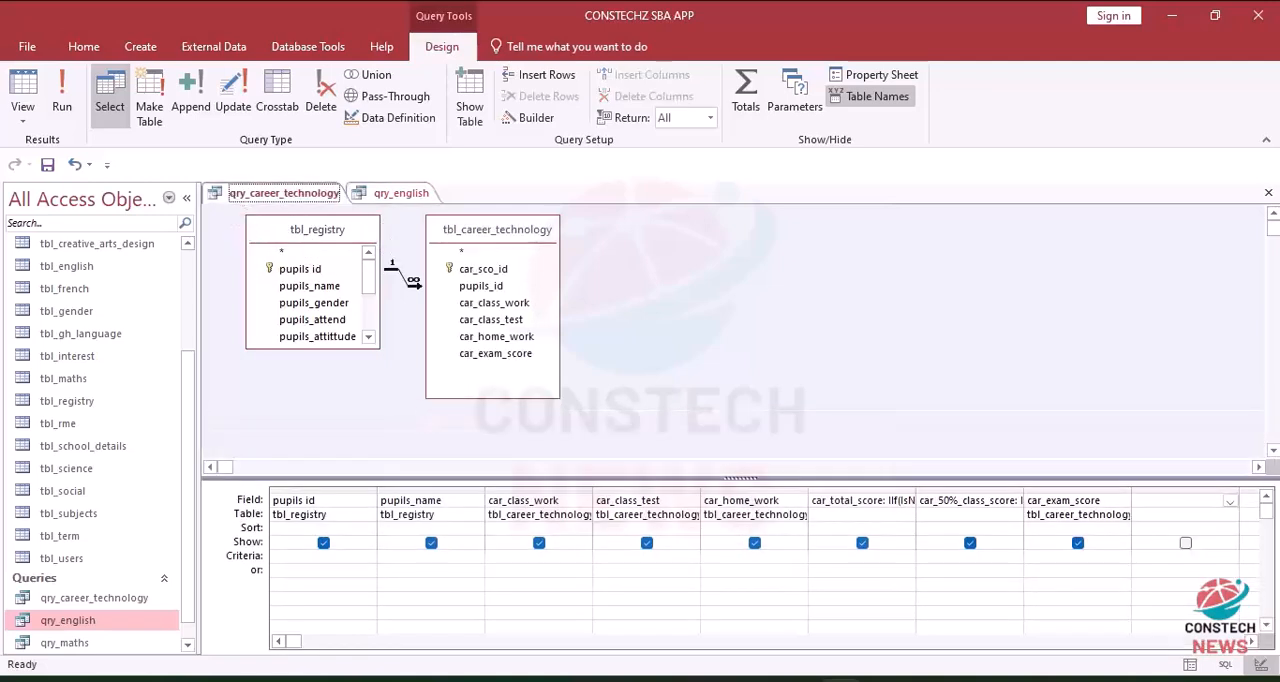
click(1170, 500)
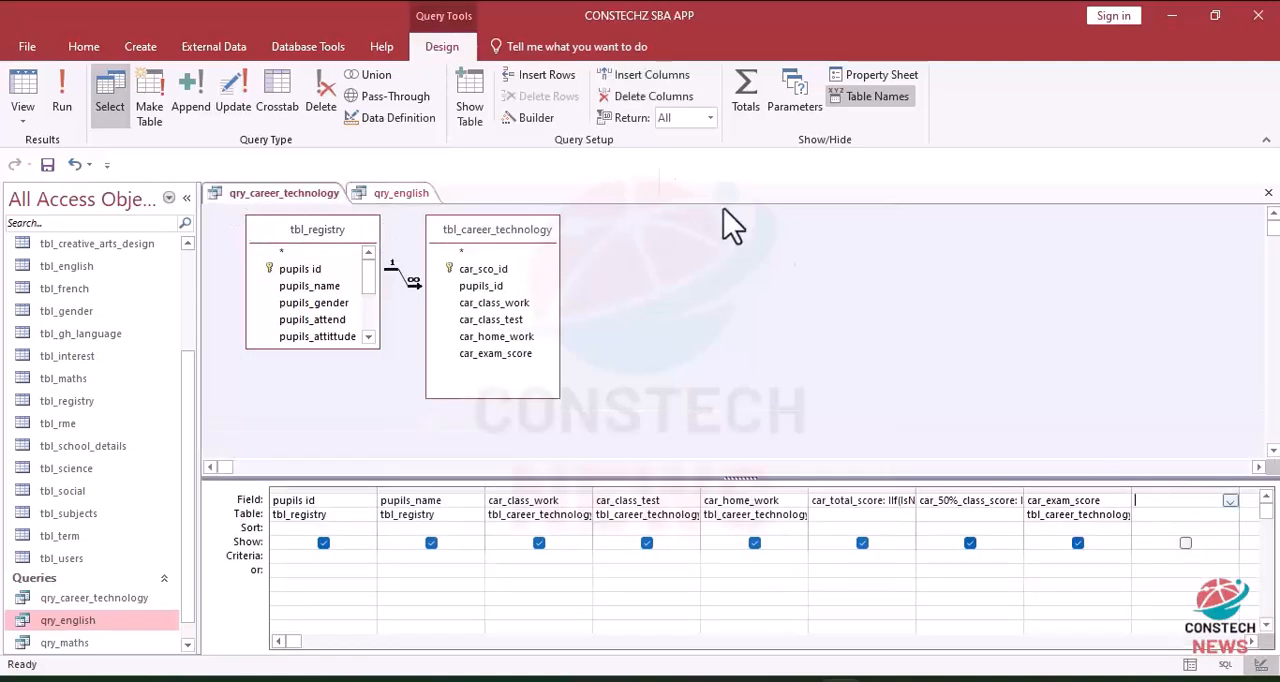
click(537, 120)
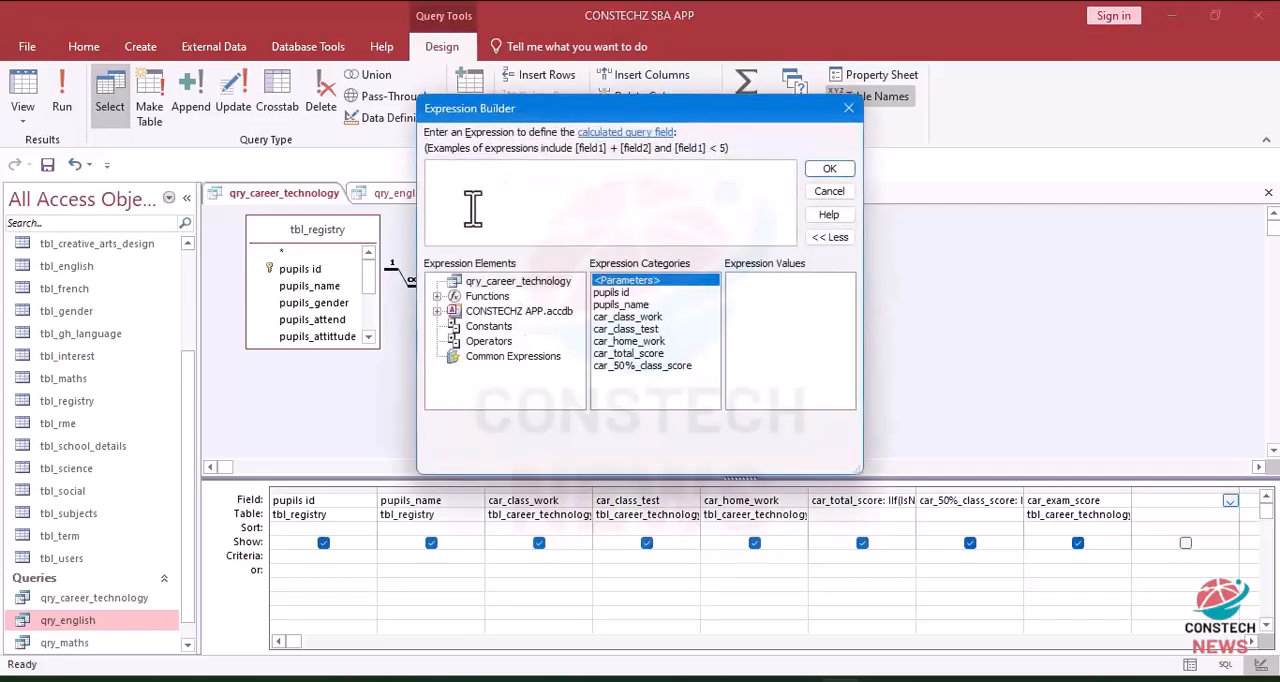
key(ctrl+v)
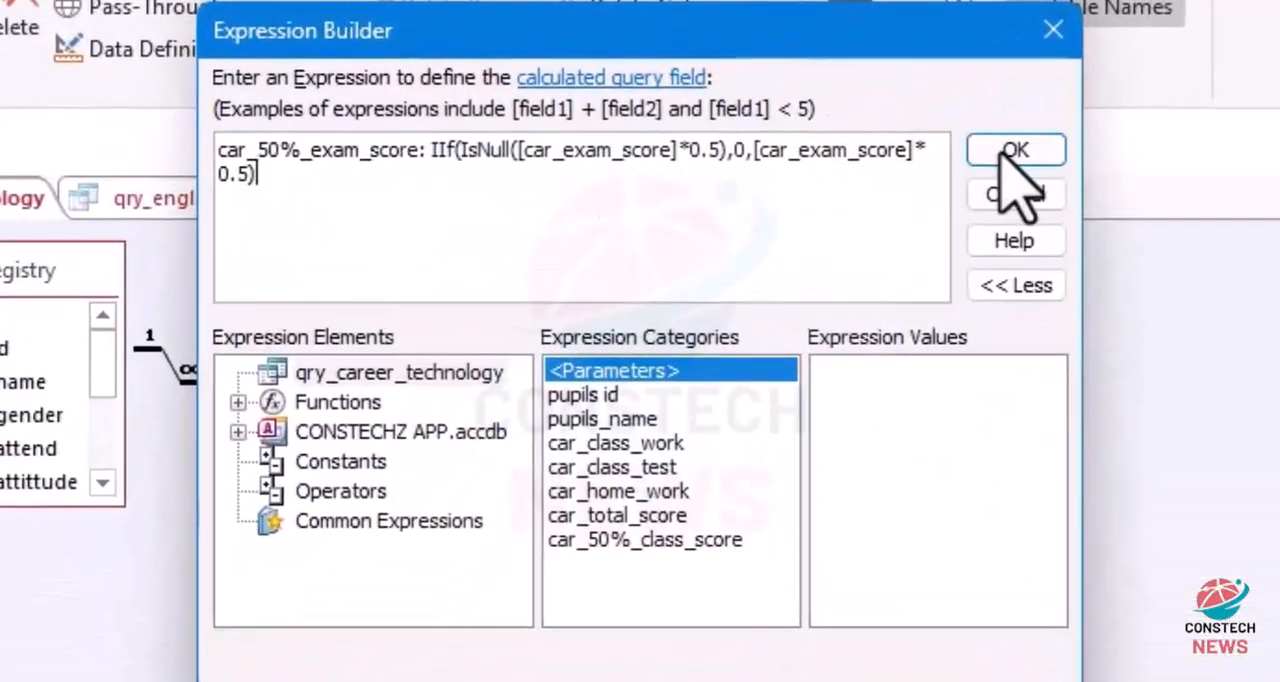
click(1020, 150)
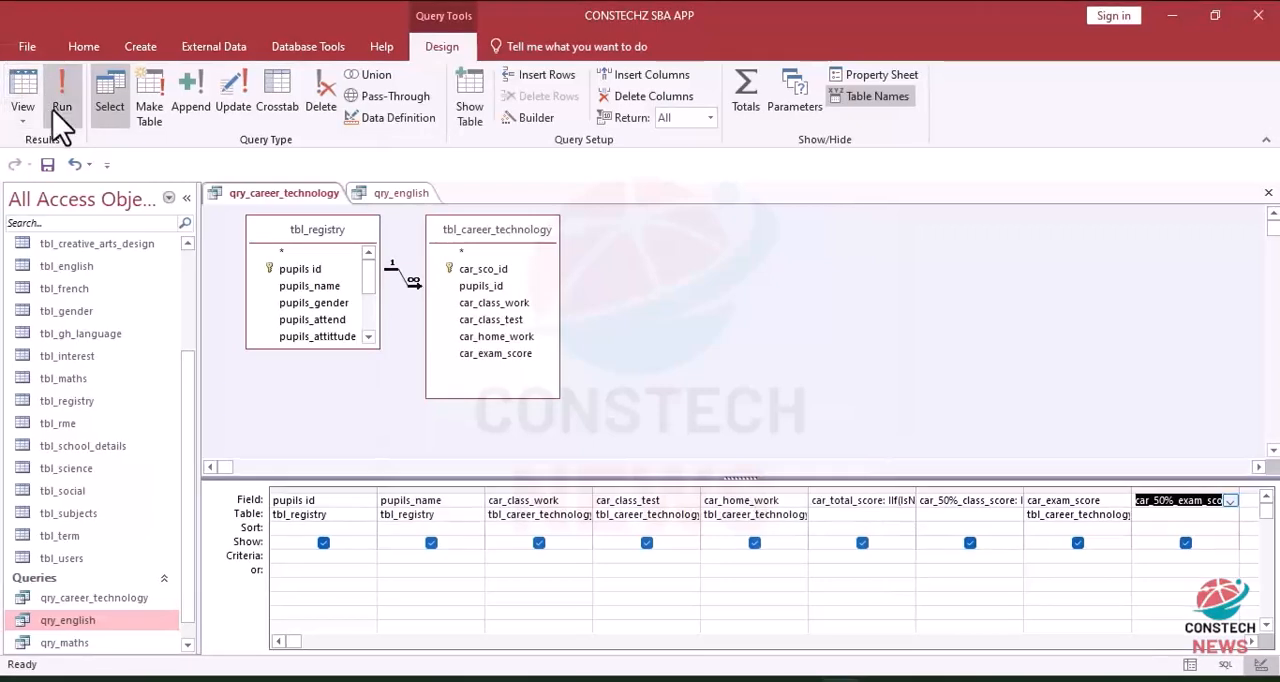
click(62, 108)
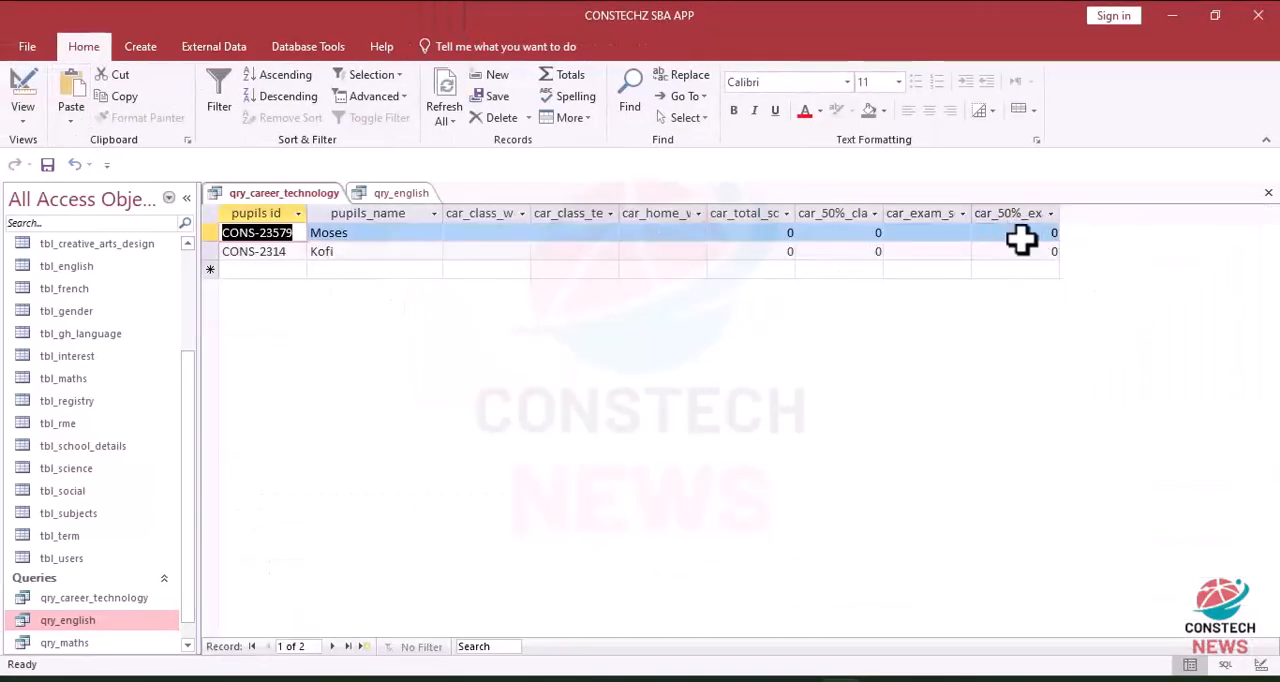
Step: Return qry_career_technology to design view and compare its fields with those of qry_english
click(24, 104)
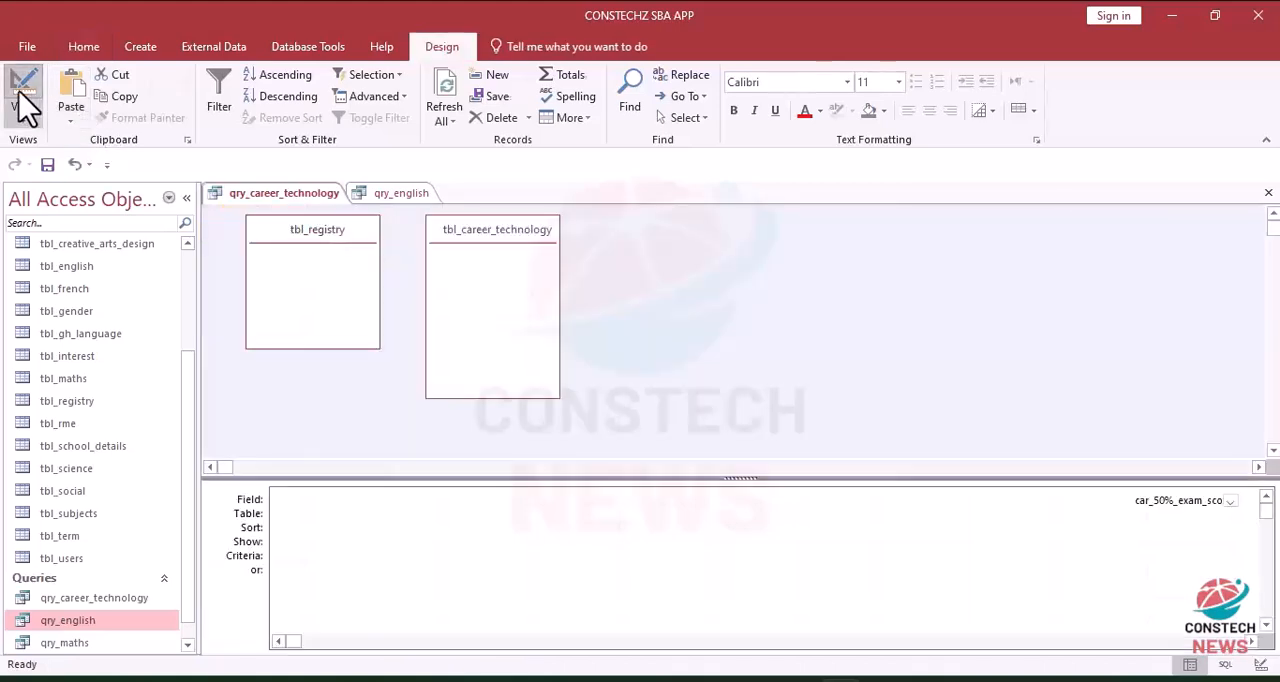
click(403, 194)
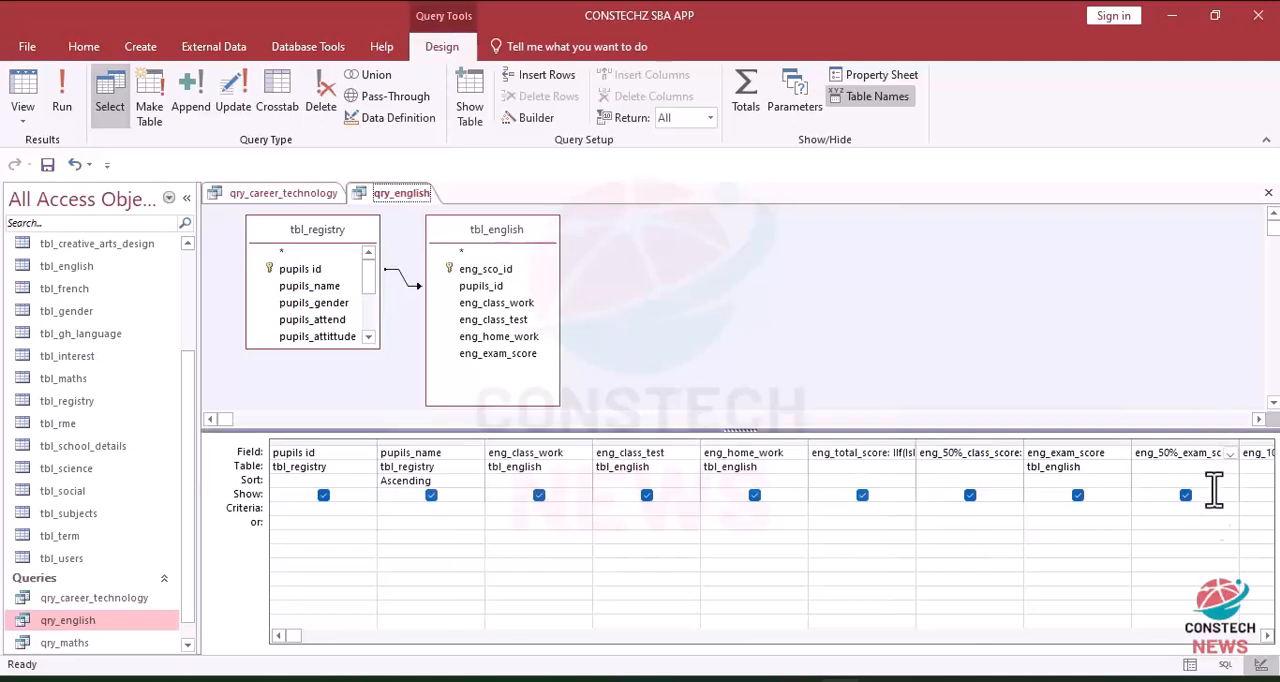
click(272, 192)
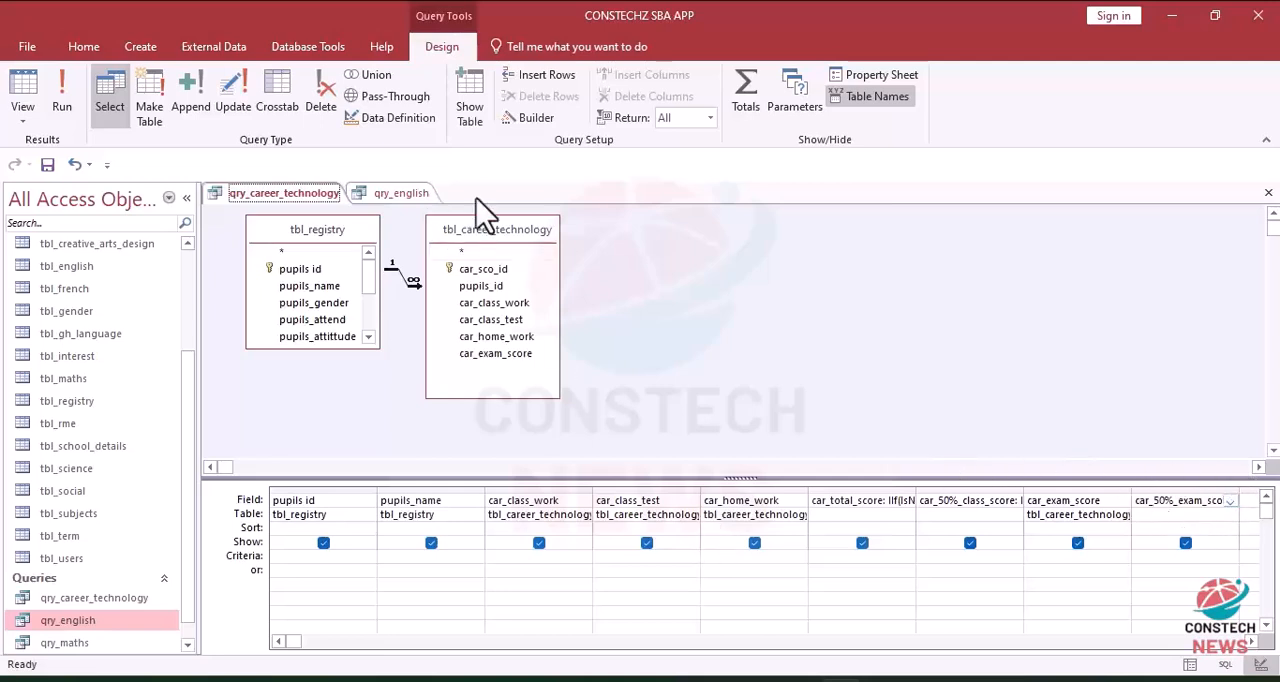
click(395, 193)
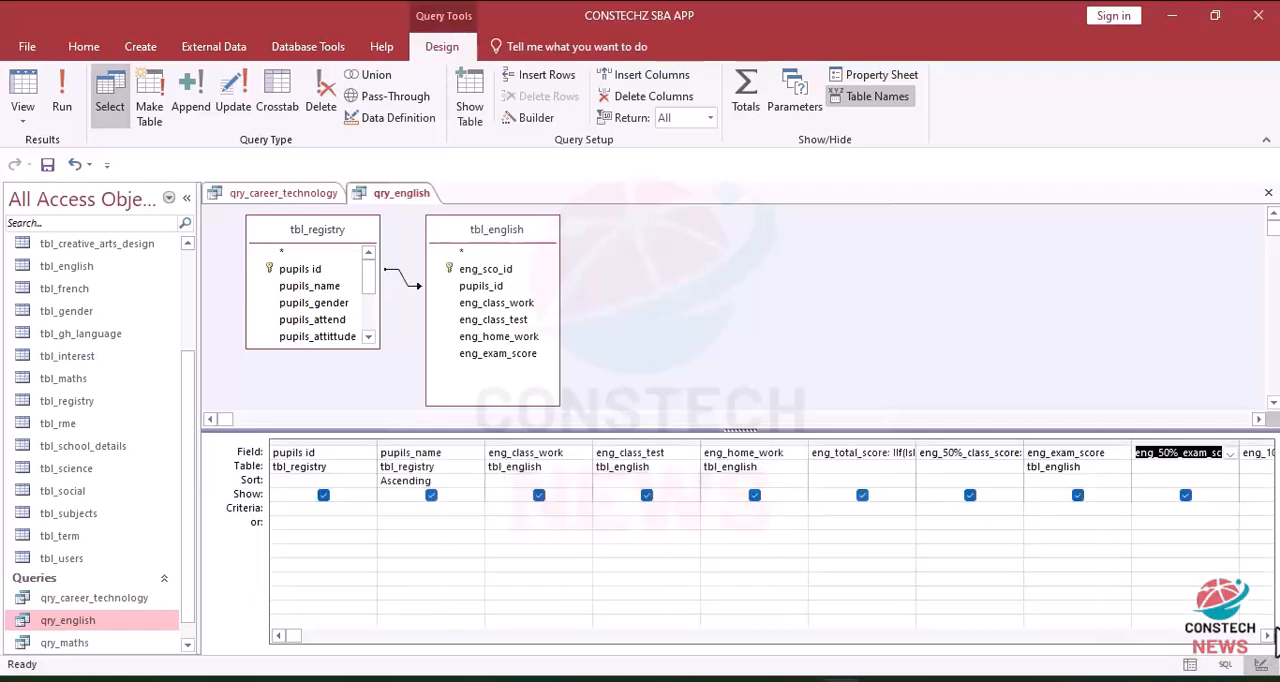
Step: Copy the whole eng_100%_score expression from qry_english and close that query, saving its design changes
click(1267, 636)
click(1267, 636)
click(1267, 636)
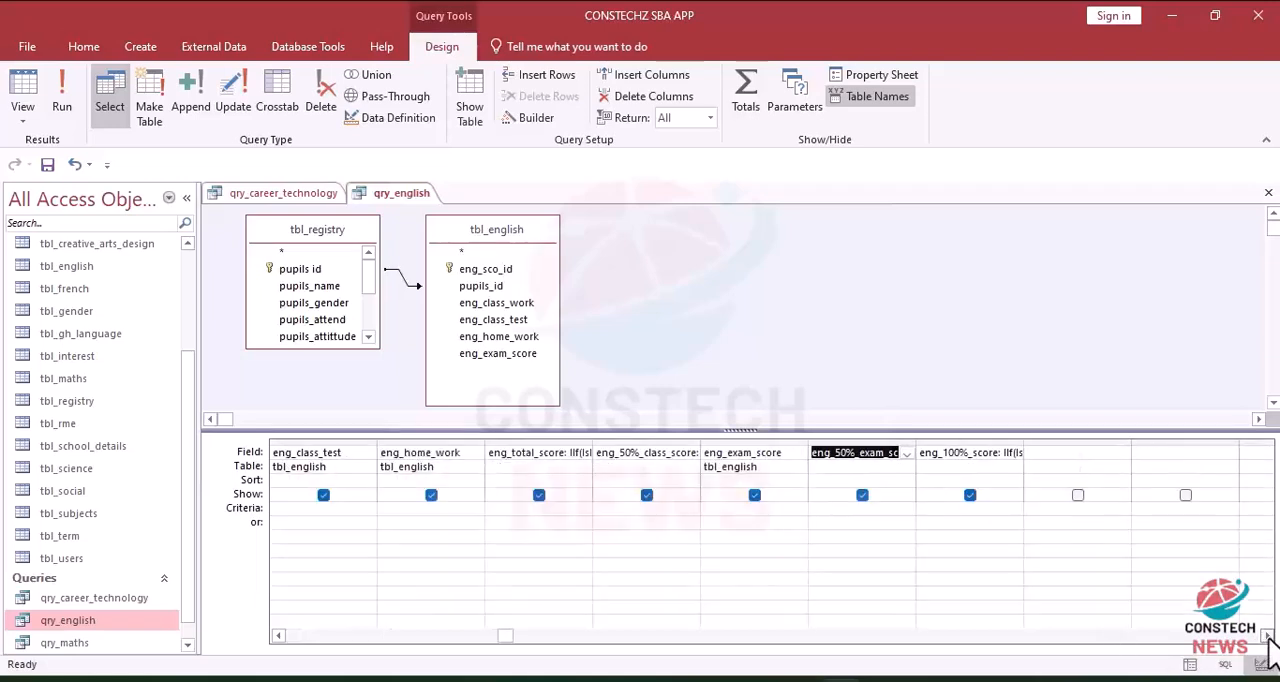
click(943, 452)
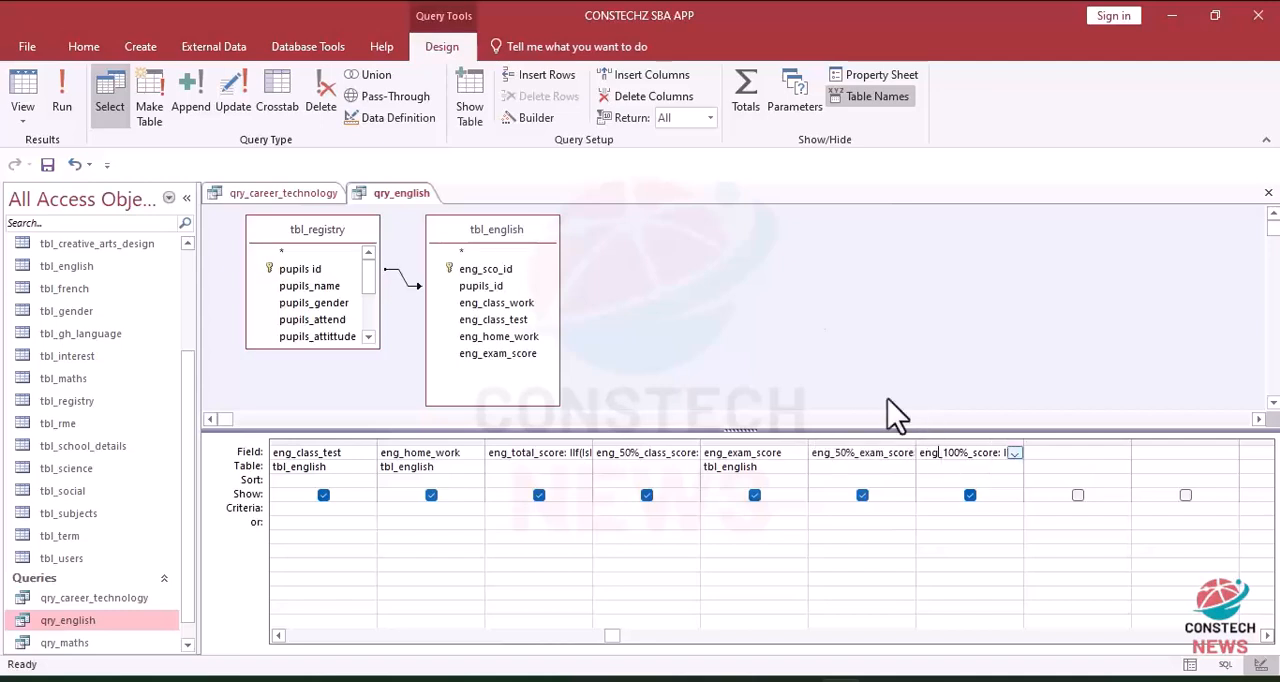
click(520, 118)
key(ctrl+a)
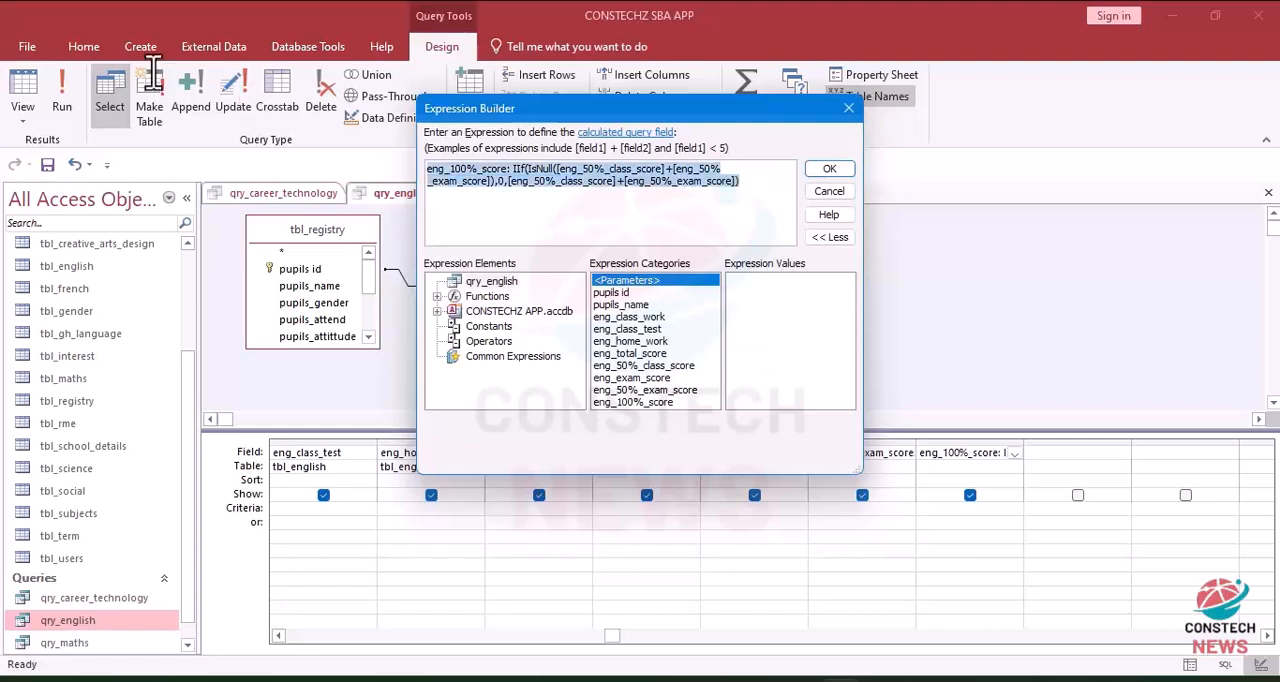
key(ctrl+c)
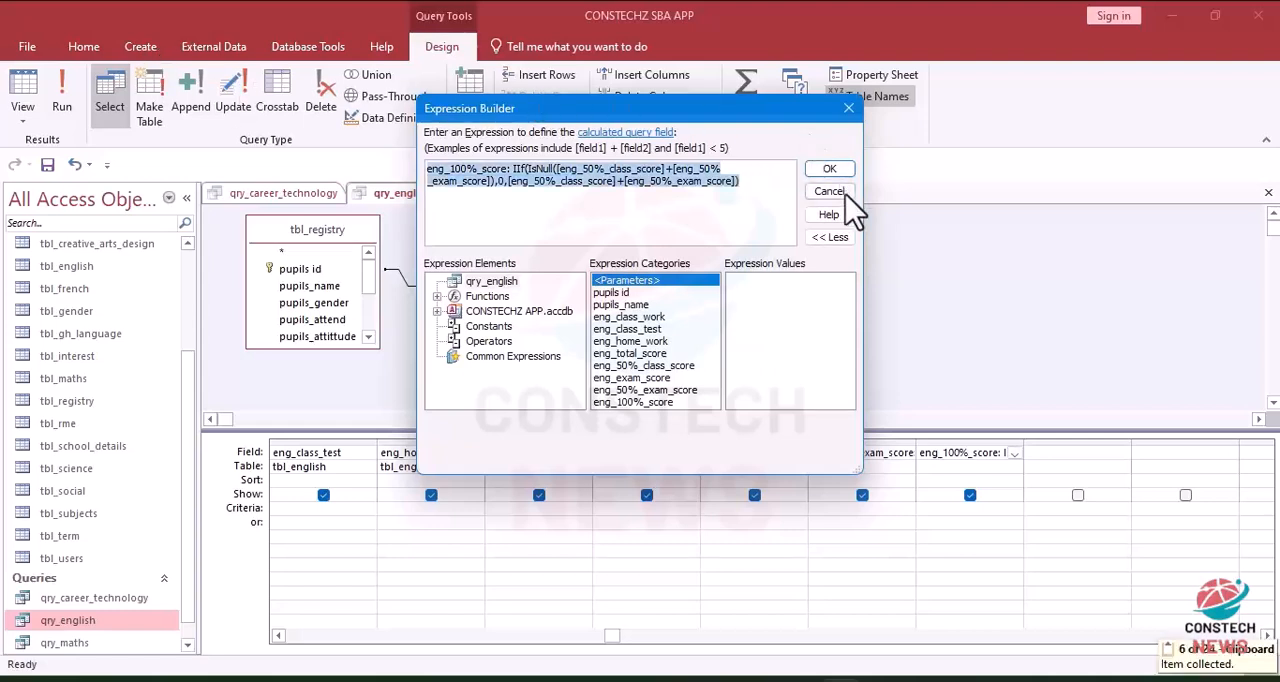
click(829, 172)
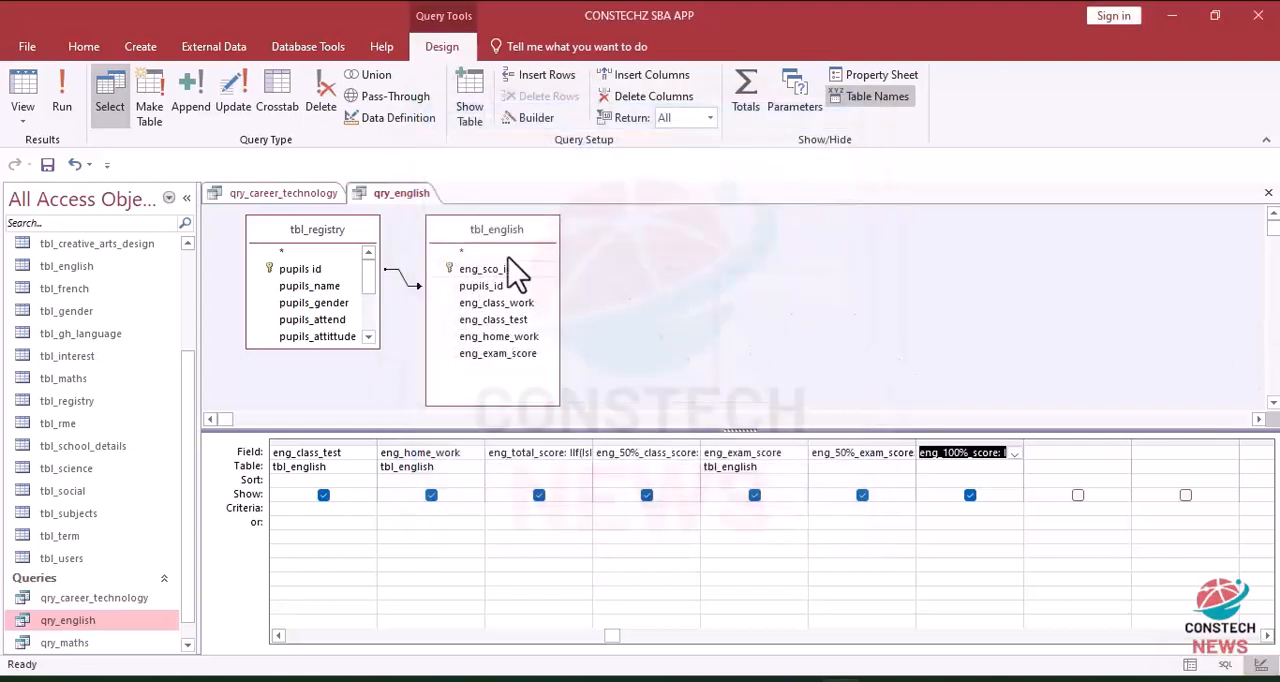
click(1268, 193)
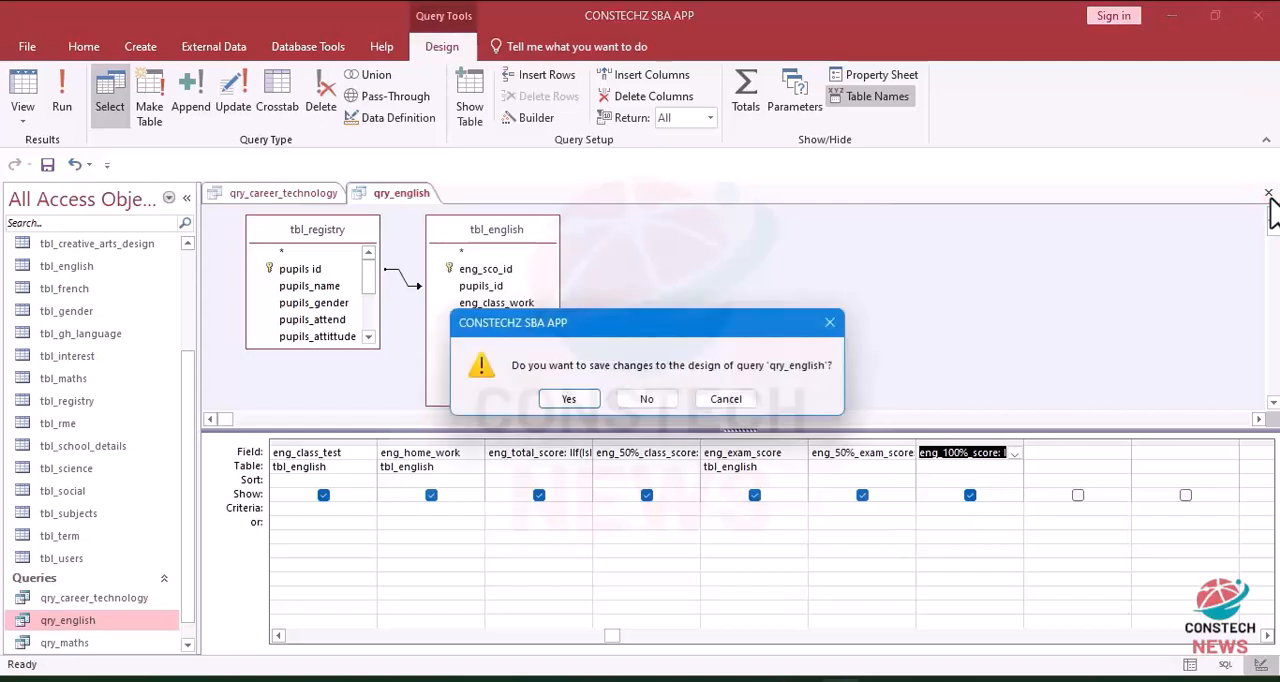
click(577, 391)
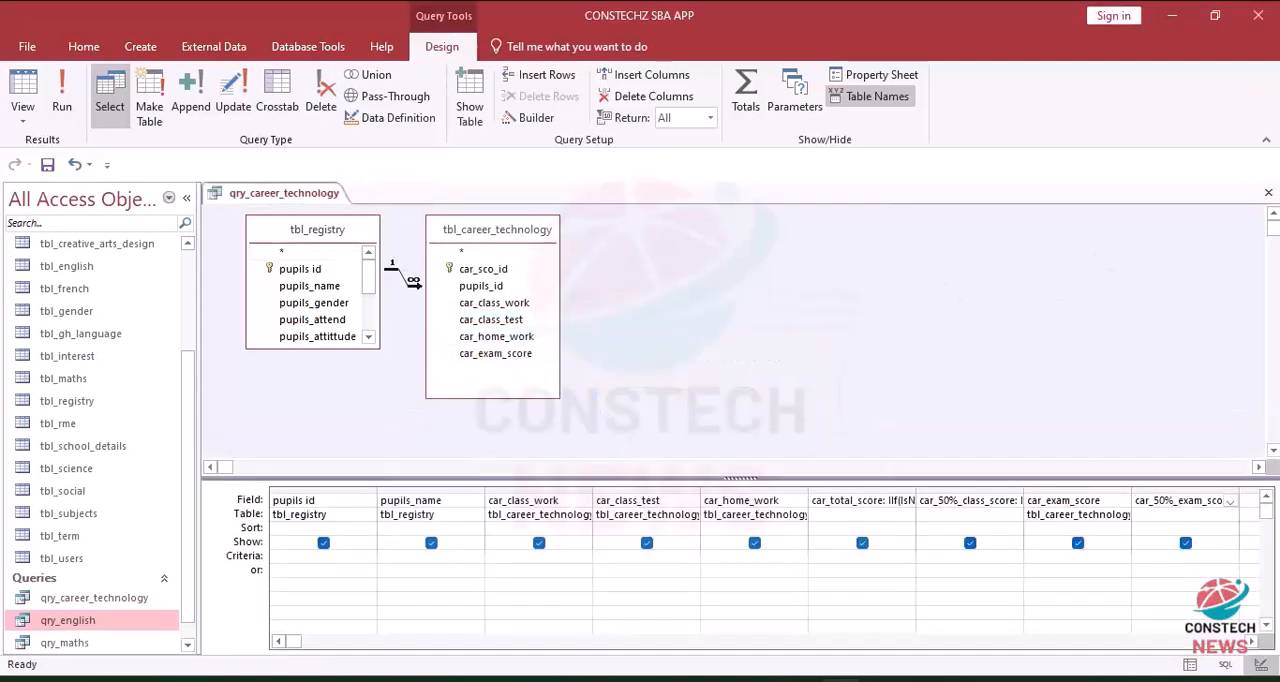
Step: Paste the eng_100%_score expression into the Word document and replace every "eng" with "car"
click(840, 680)
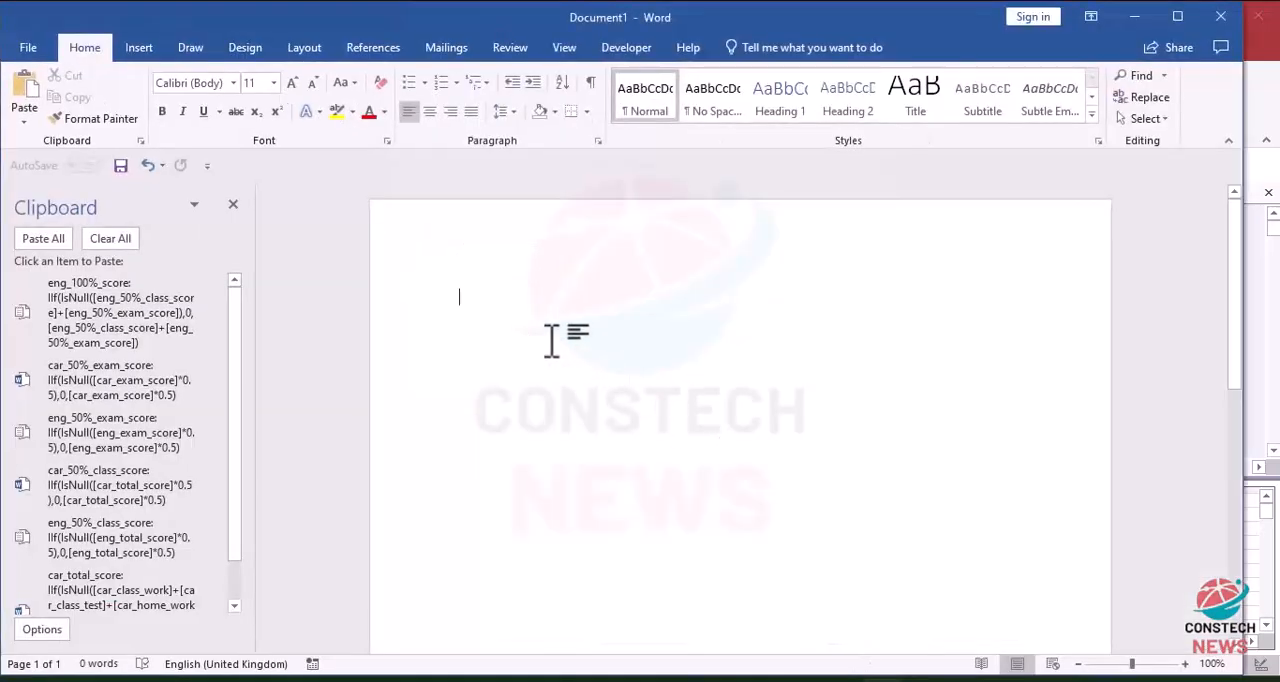
key(ctrl+v)
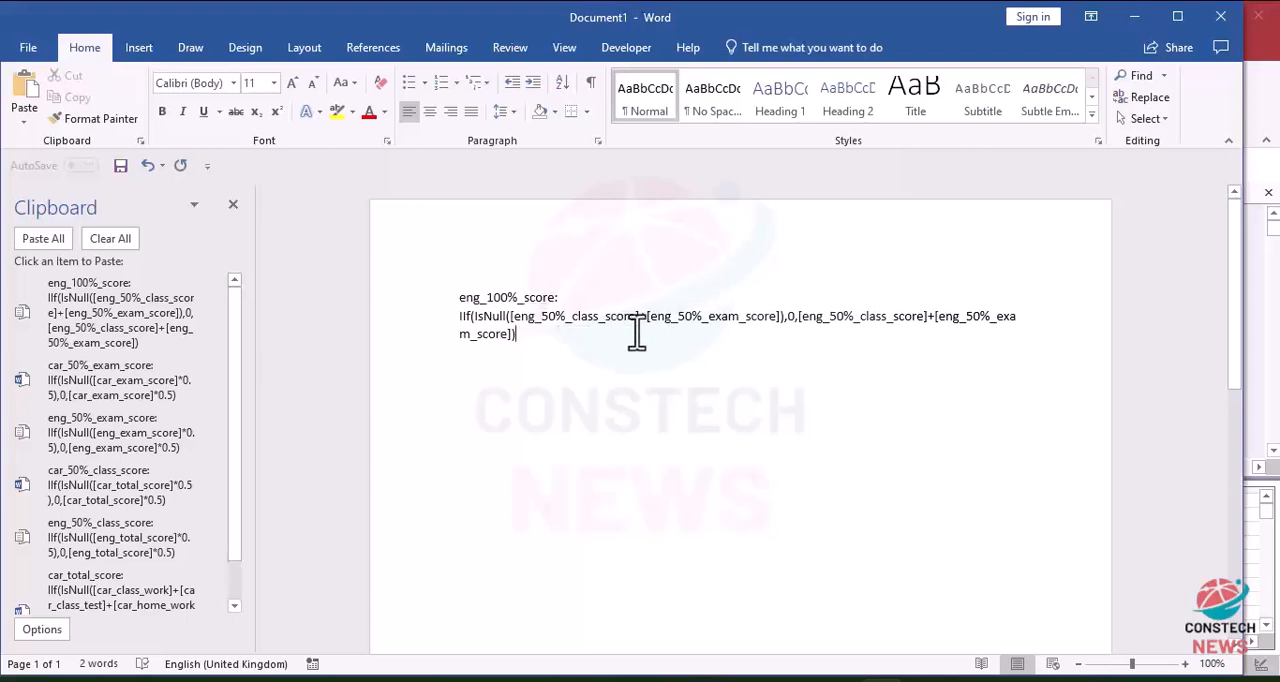
click(1143, 104)
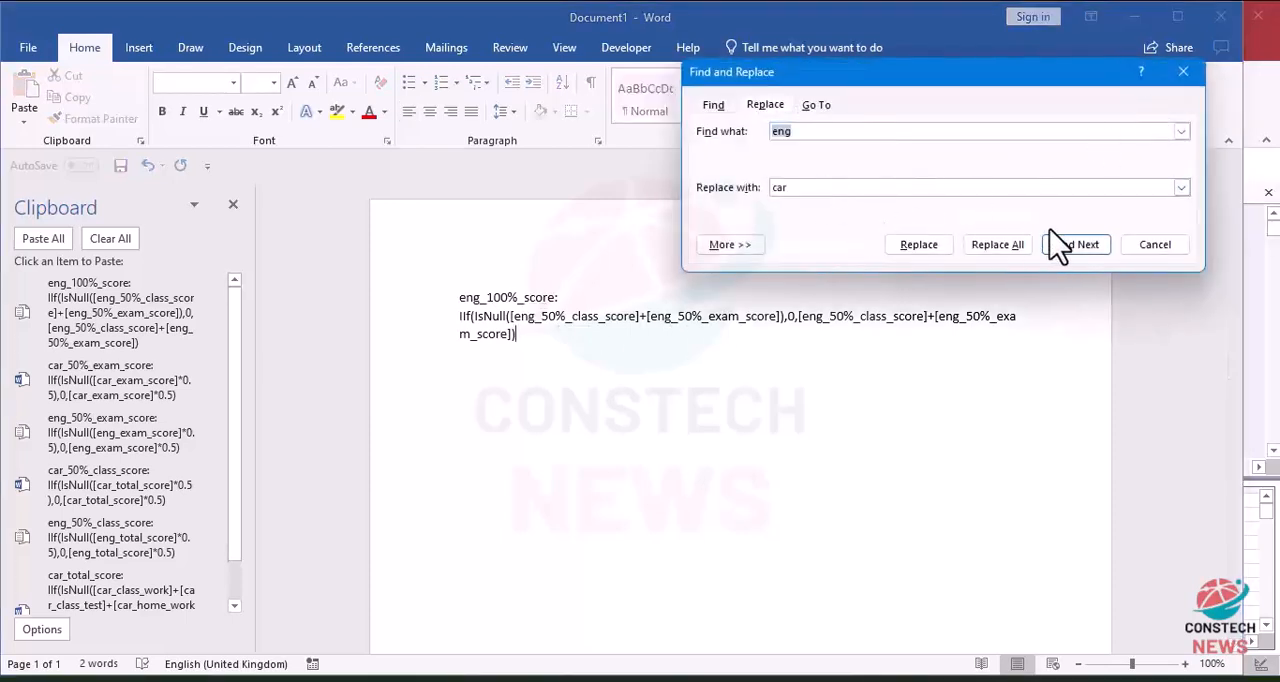
click(1003, 248)
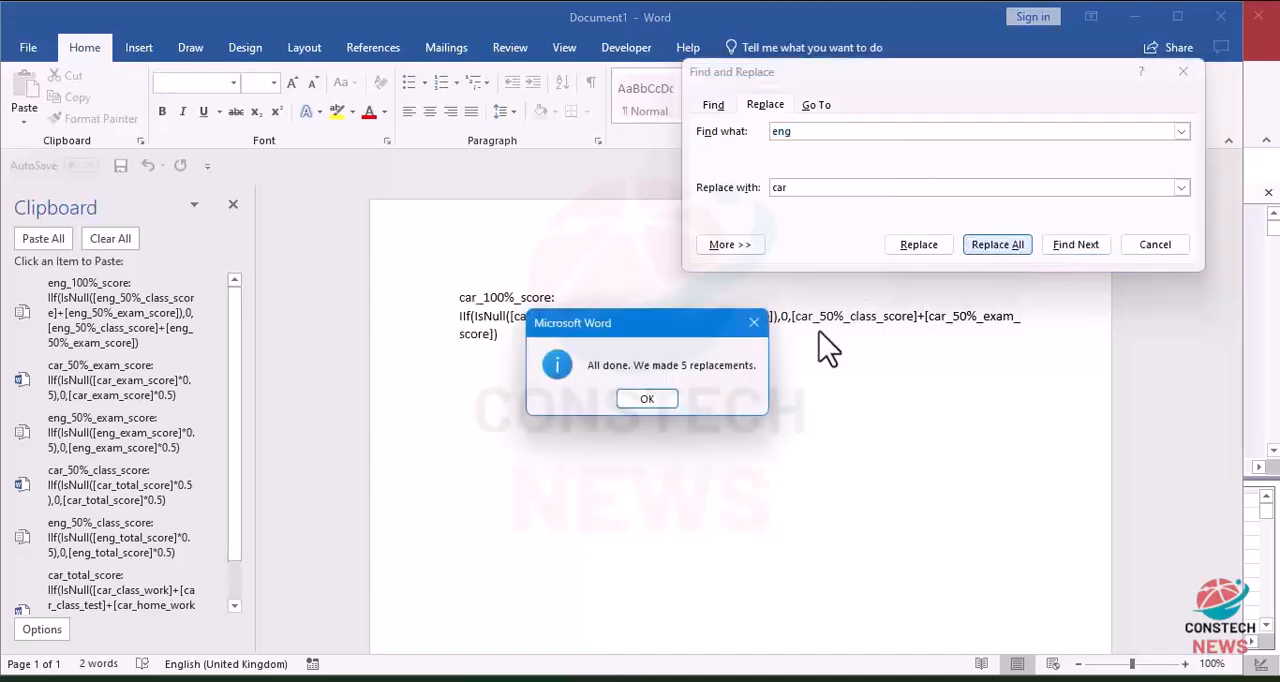
click(647, 399)
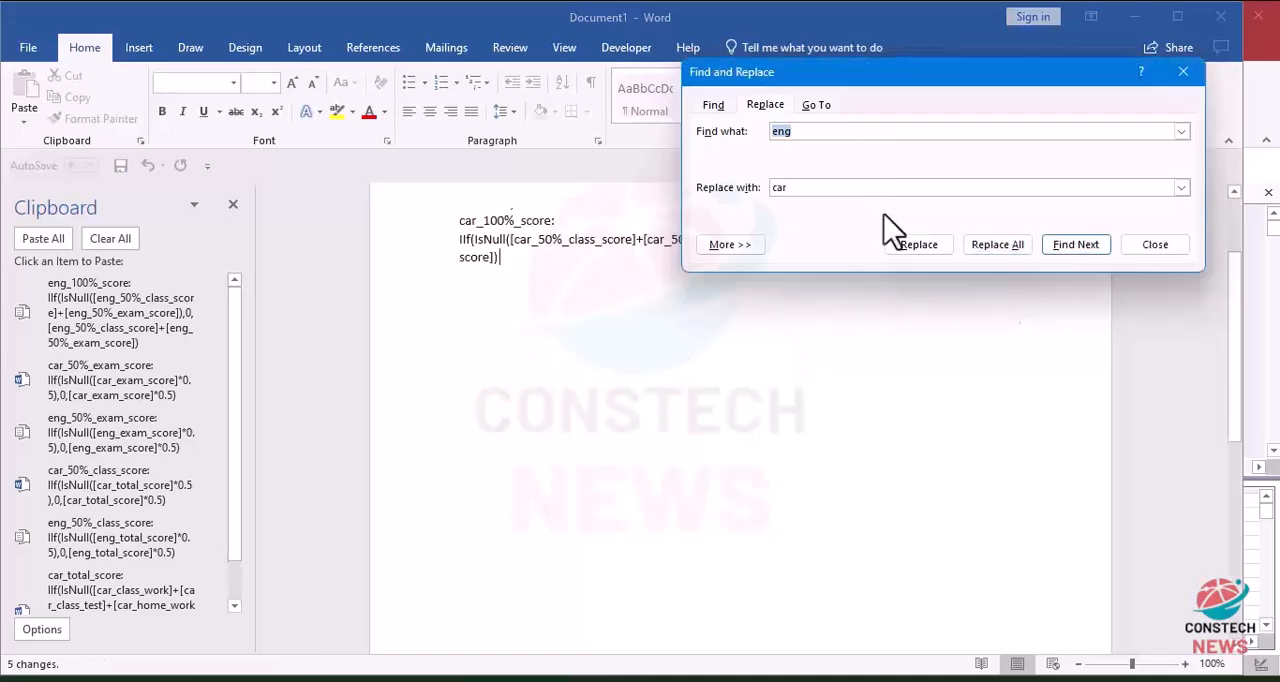
click(1183, 72)
Step: Copy the car_100%_score expression, delete it from the Word document and minimize Word to return to Access
key(ctrl+a)
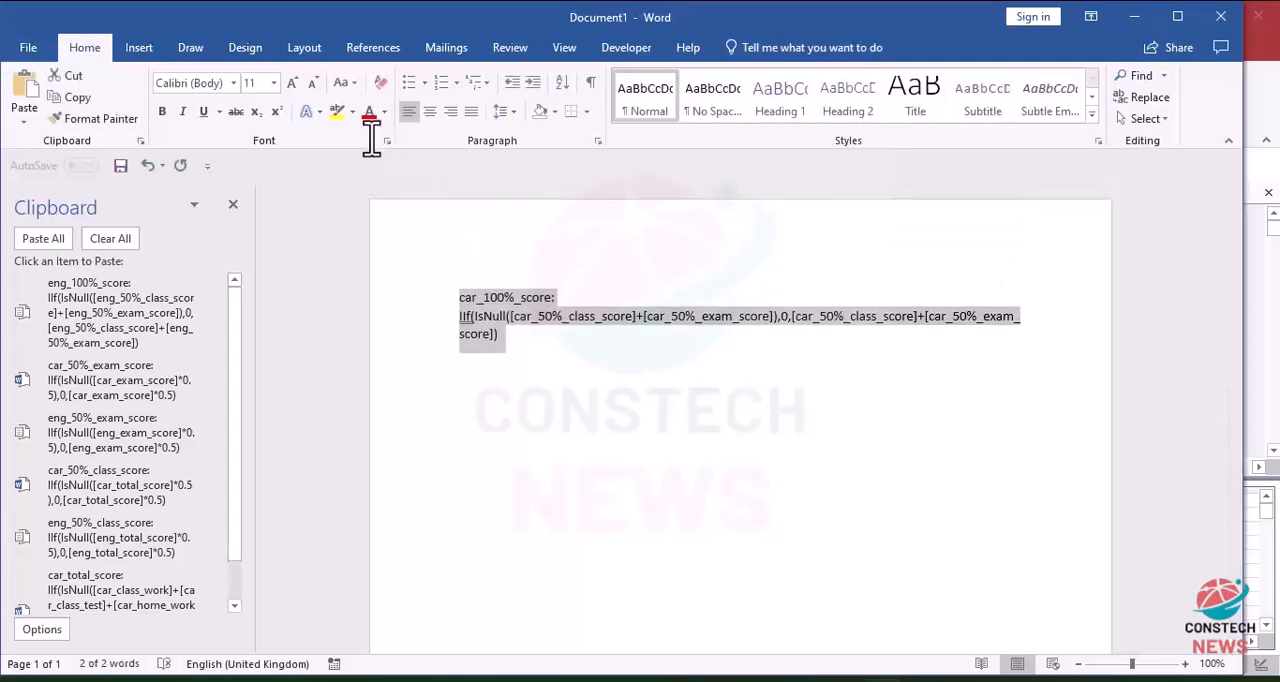
key(ctrl+c)
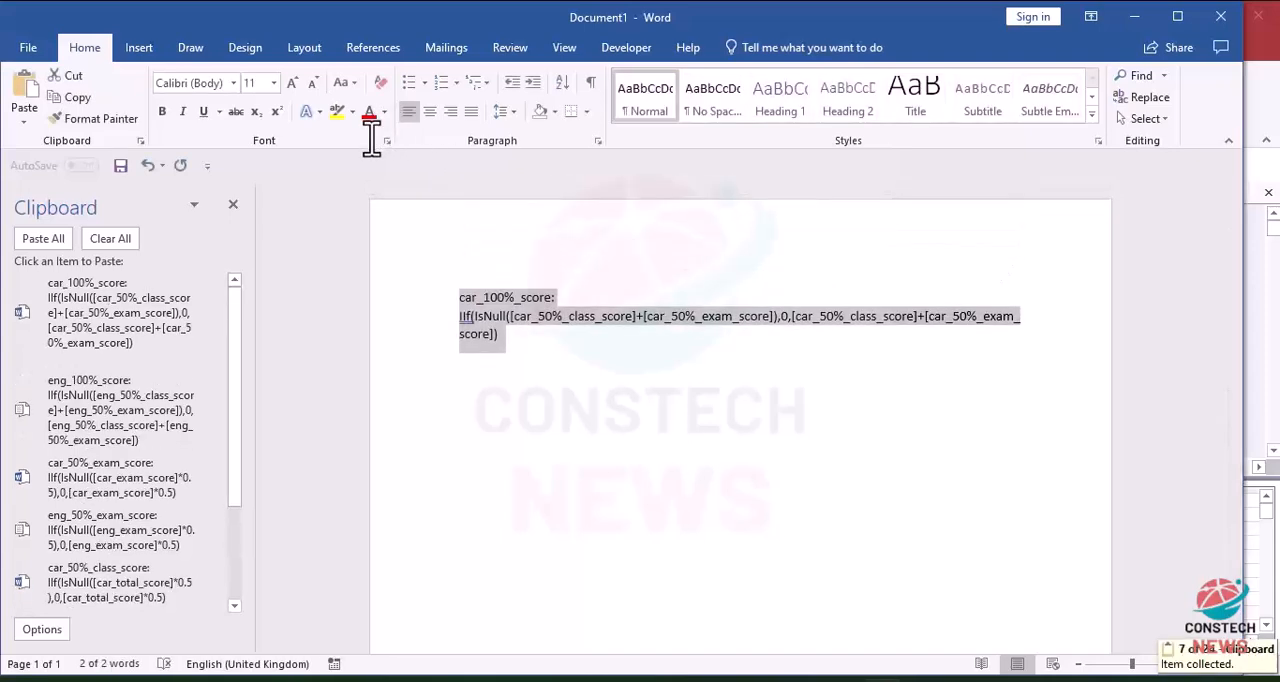
key(Delete)
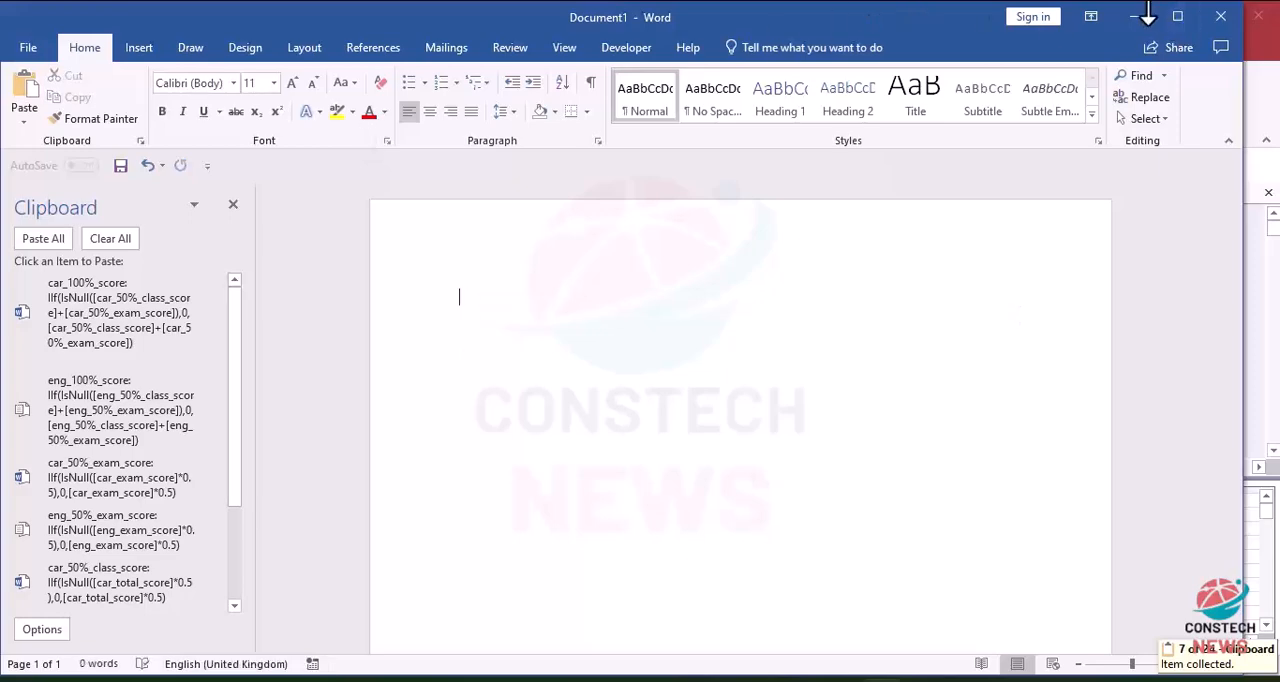
click(1140, 17)
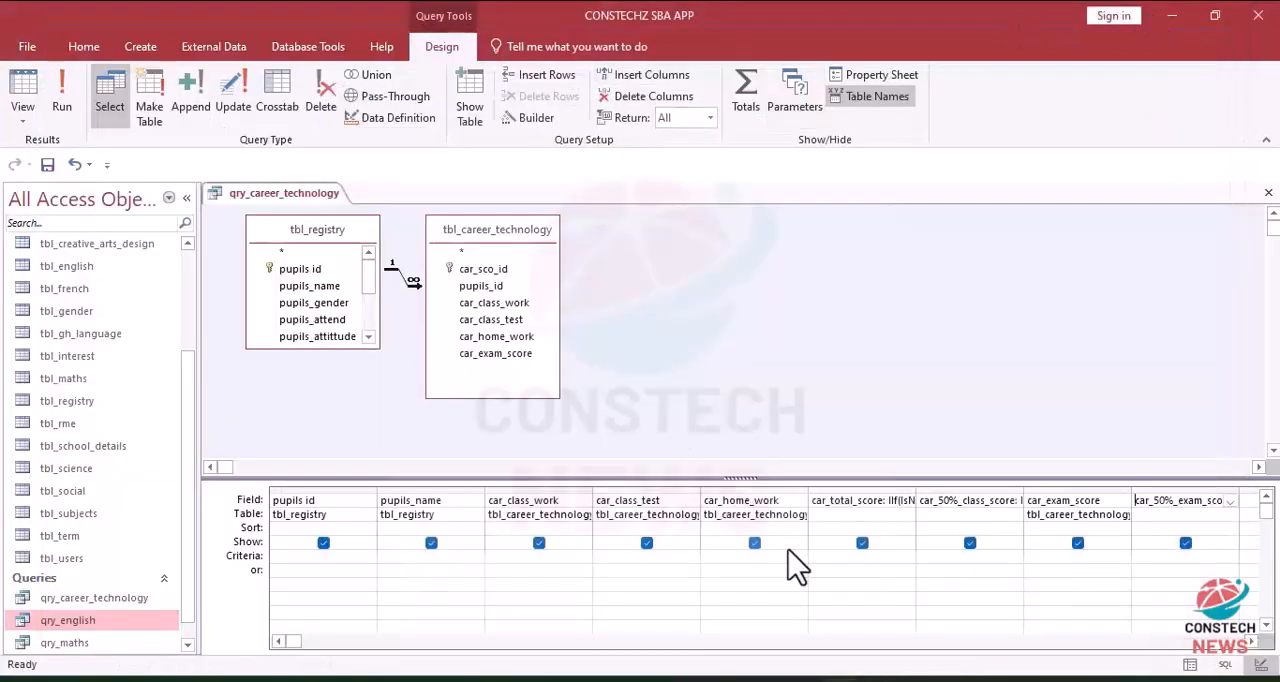
Step: Paste the car_100%_score expression into the first empty field after car_50%_exam_score and show the query's results as a datasheet
double_click(1252, 642)
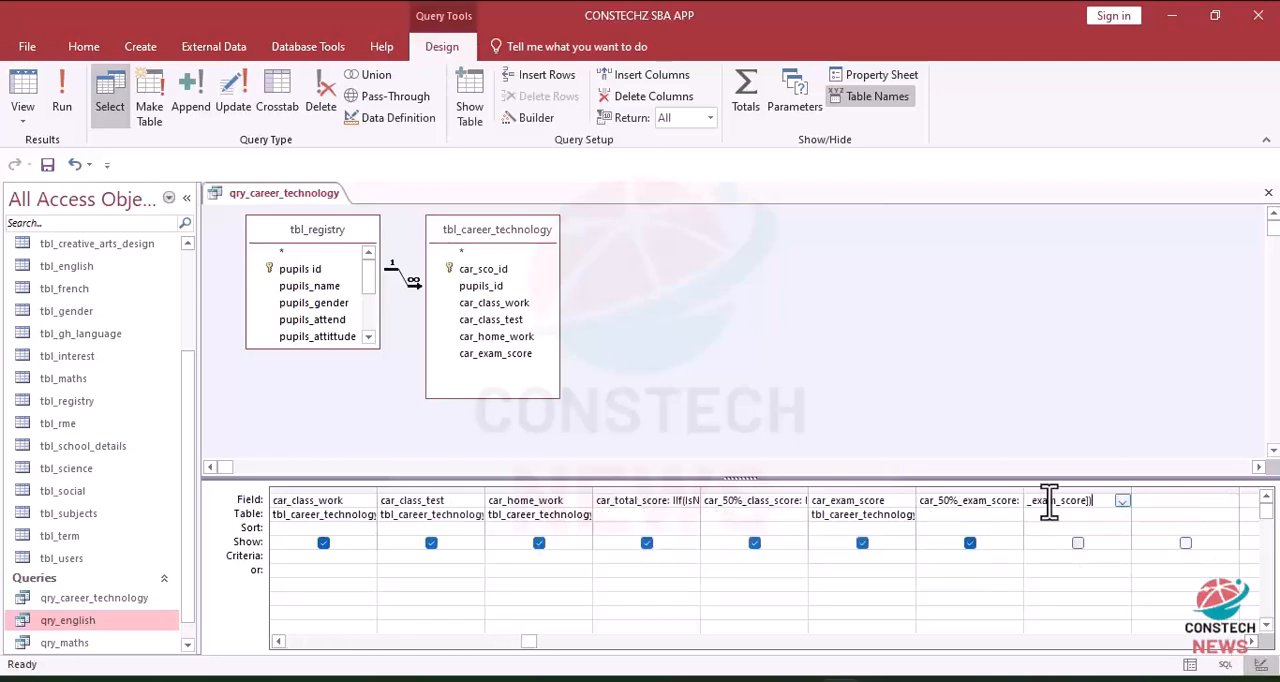
click(60, 102)
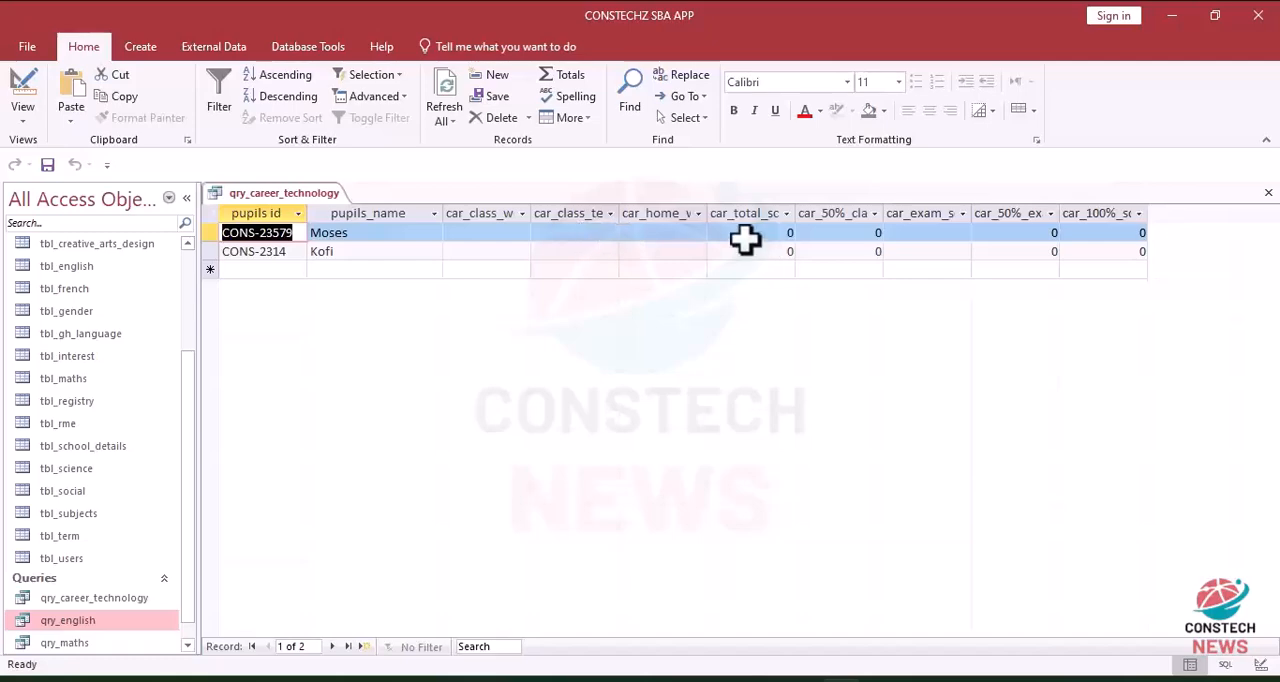
Step: Enter test scores in the first pupil's record: class work 40, class test 30, home work 10 and exam score 20
click(488, 234)
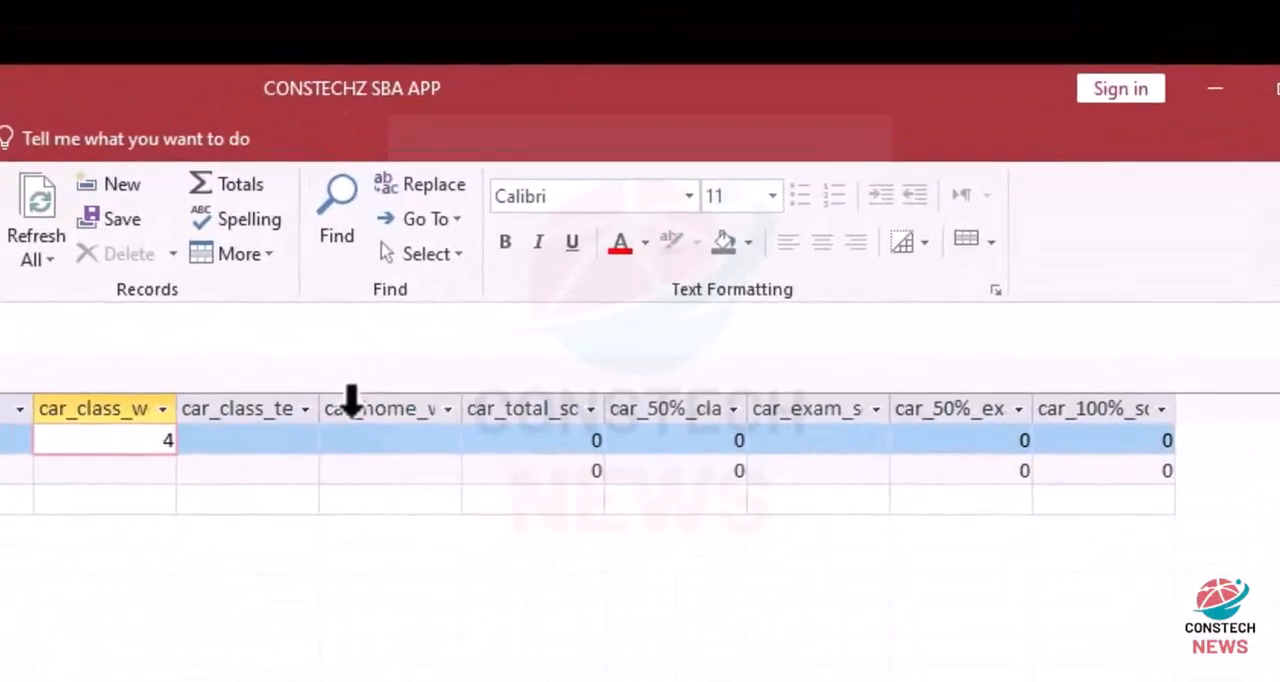
click(237, 445)
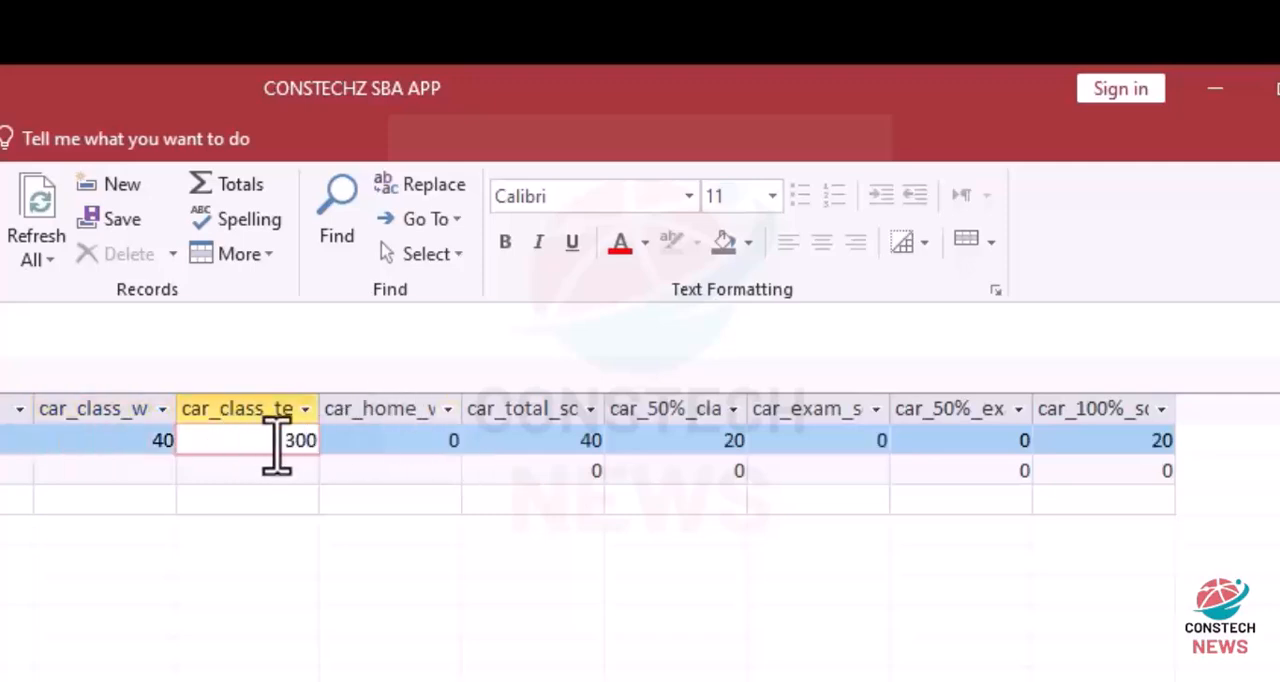
click(369, 443)
text(1)
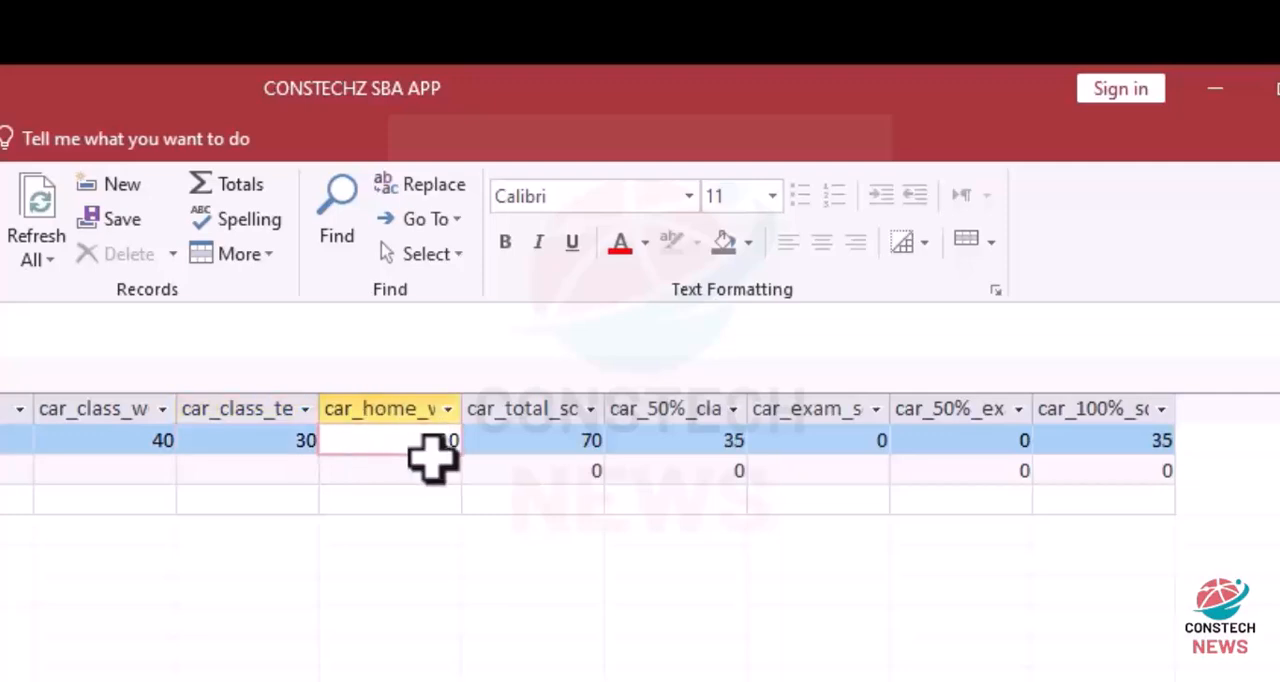
click(529, 500)
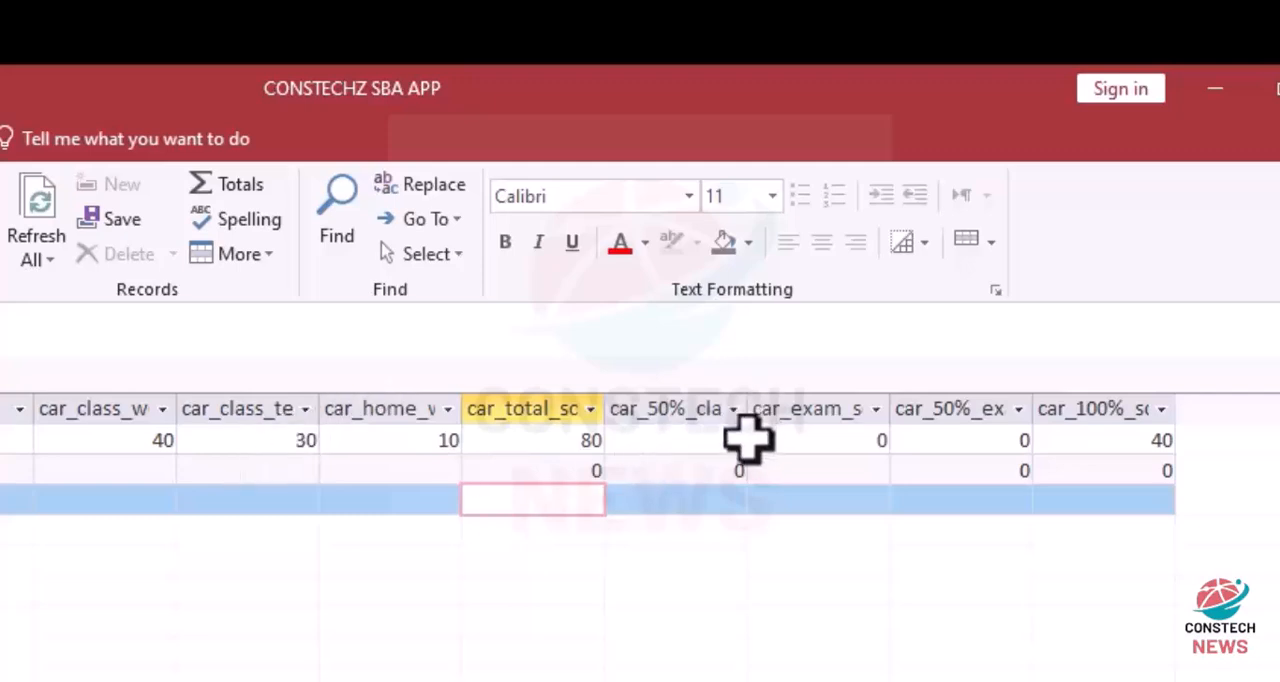
click(860, 446)
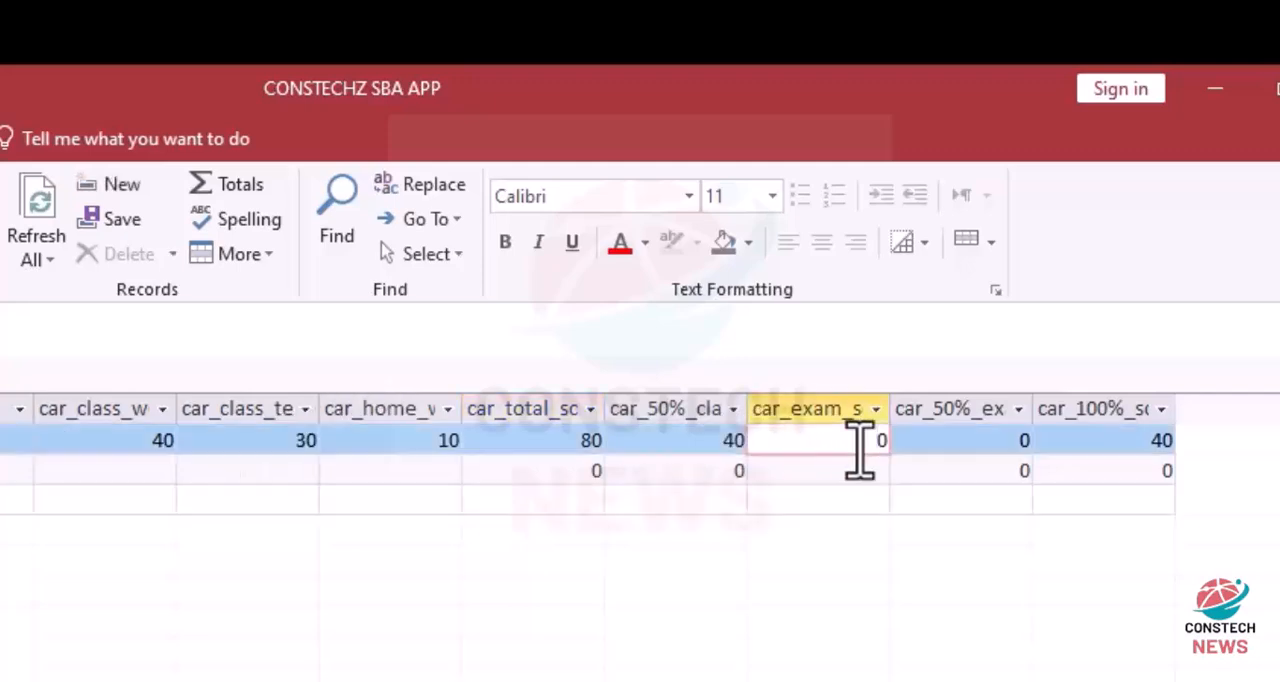
click(955, 472)
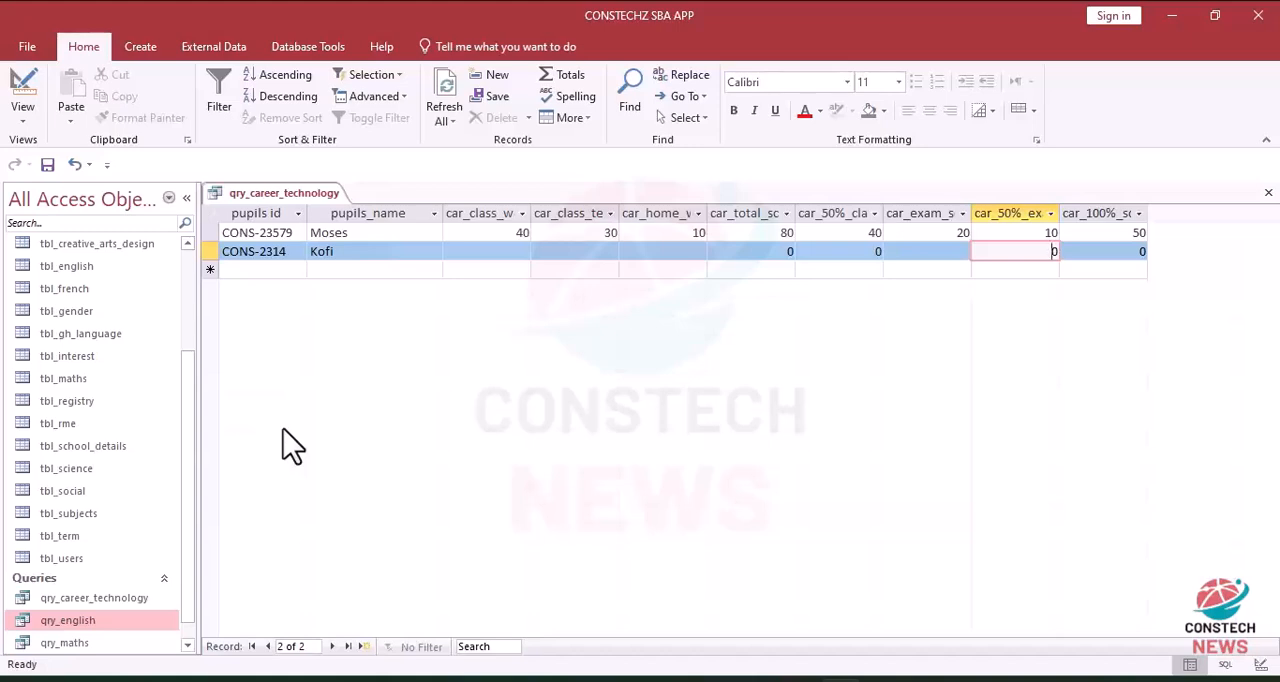
Step: Close qry_career_technology and look through the database's list of tables and queries
click(1268, 196)
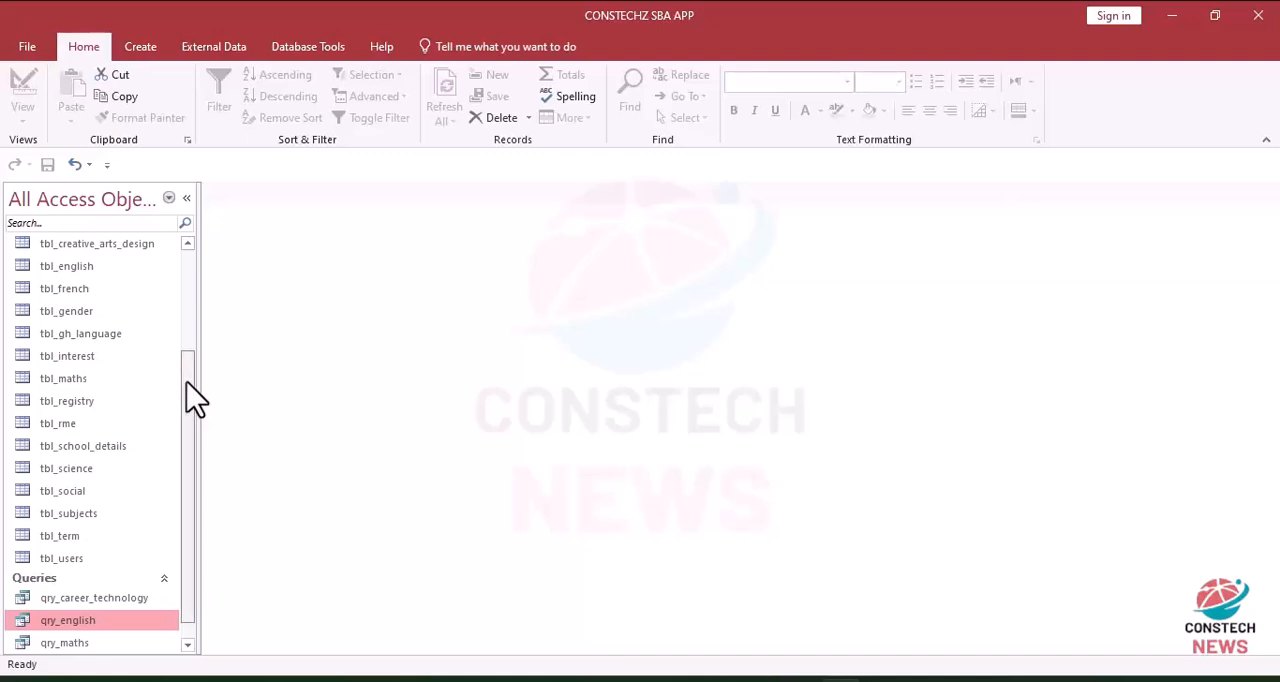
scroll(191, 450, down, 1)
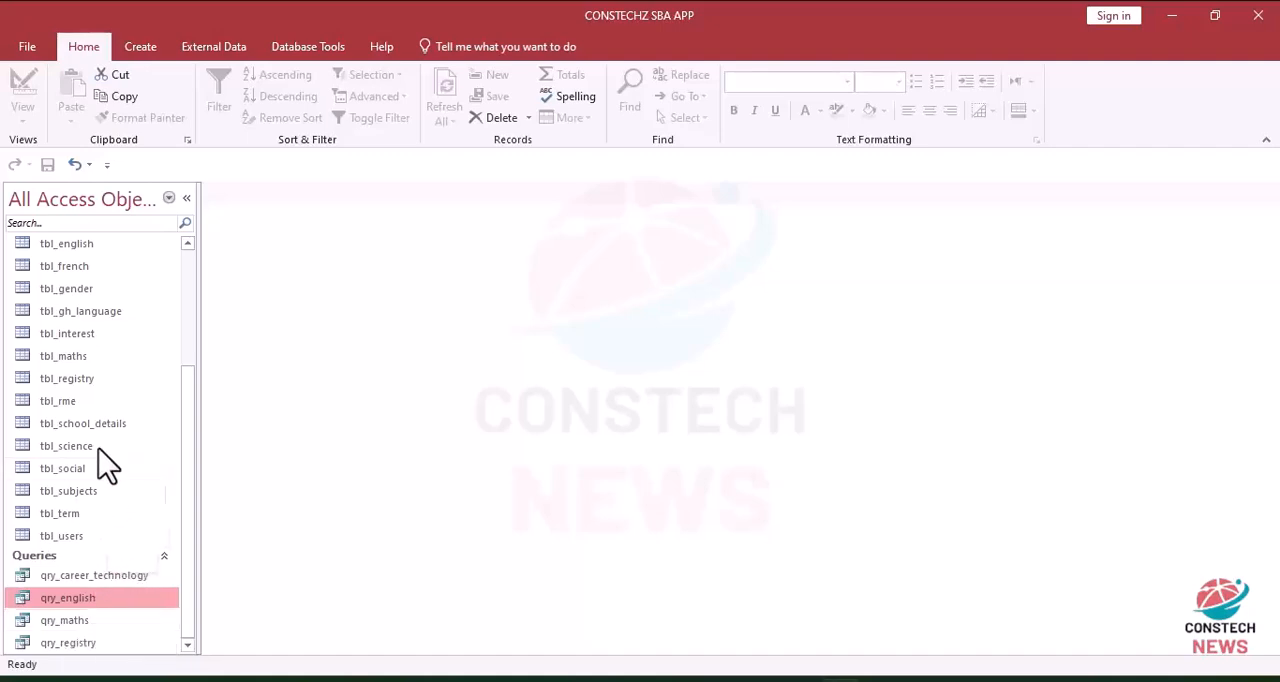
drag(195, 423, 160, 303)
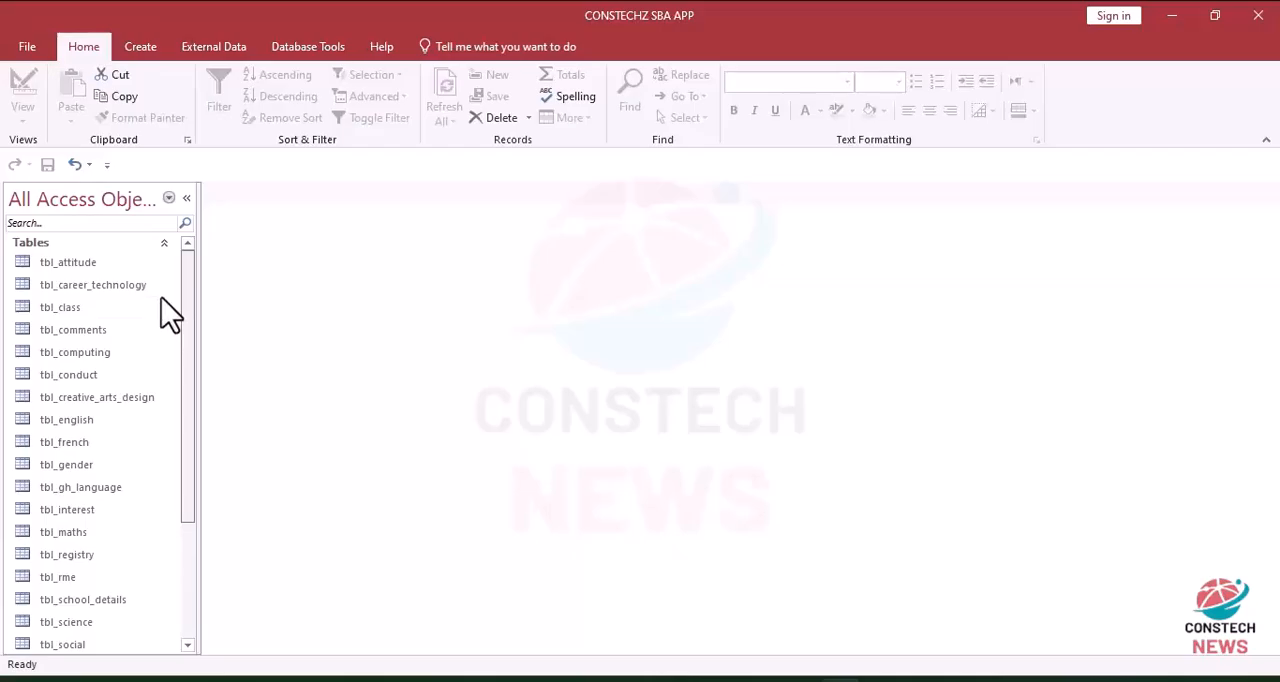